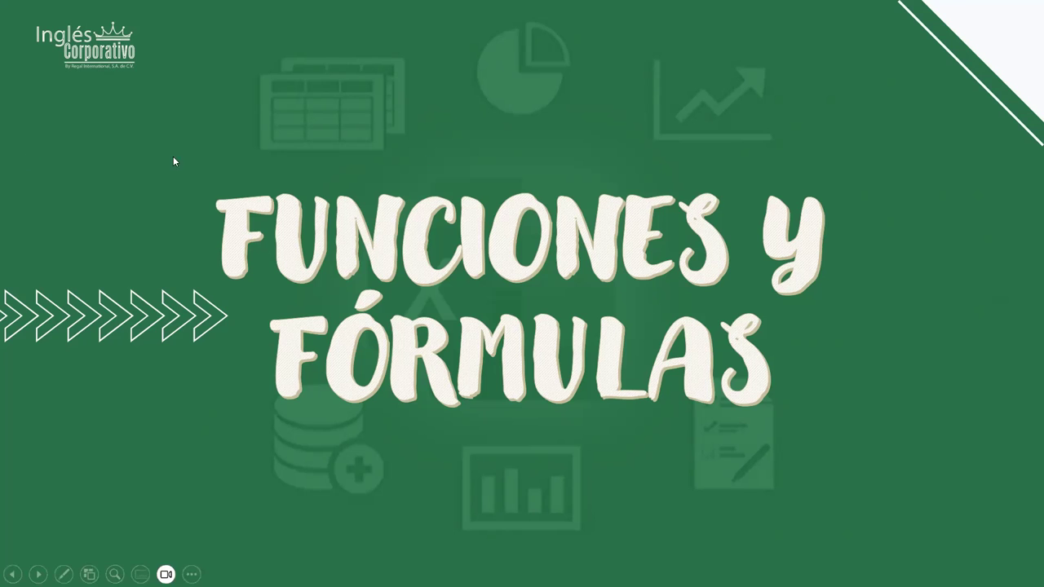
Step: Advance the slideshow past the 'Funciones y Fórmulas' title slide to the function-definition slide
left_click(203, 165)
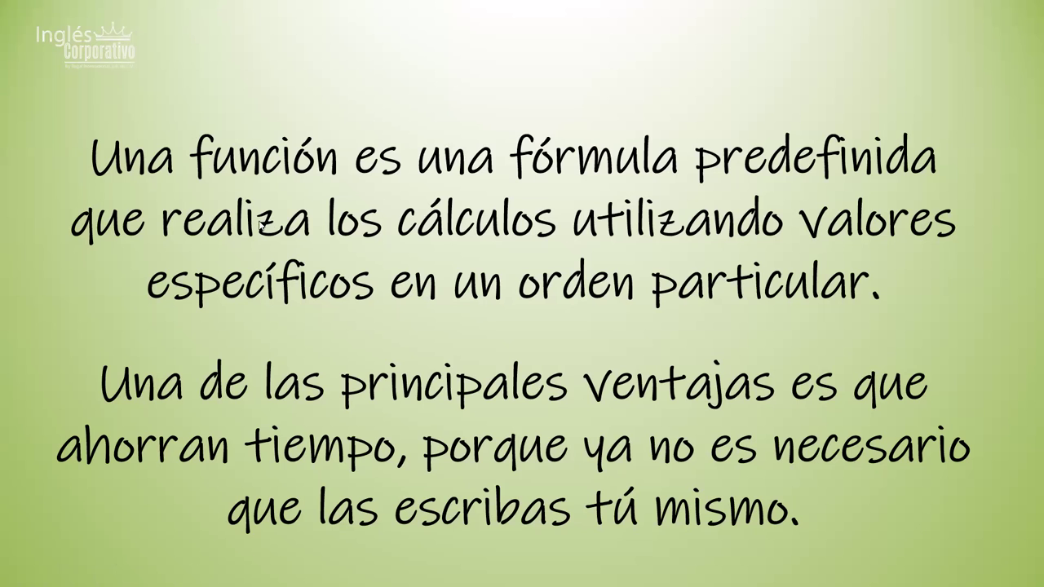
Step: Advance to the 'Crear una fórmula que haga referencia a valores de otras celdas' slide
left_click(348, 330)
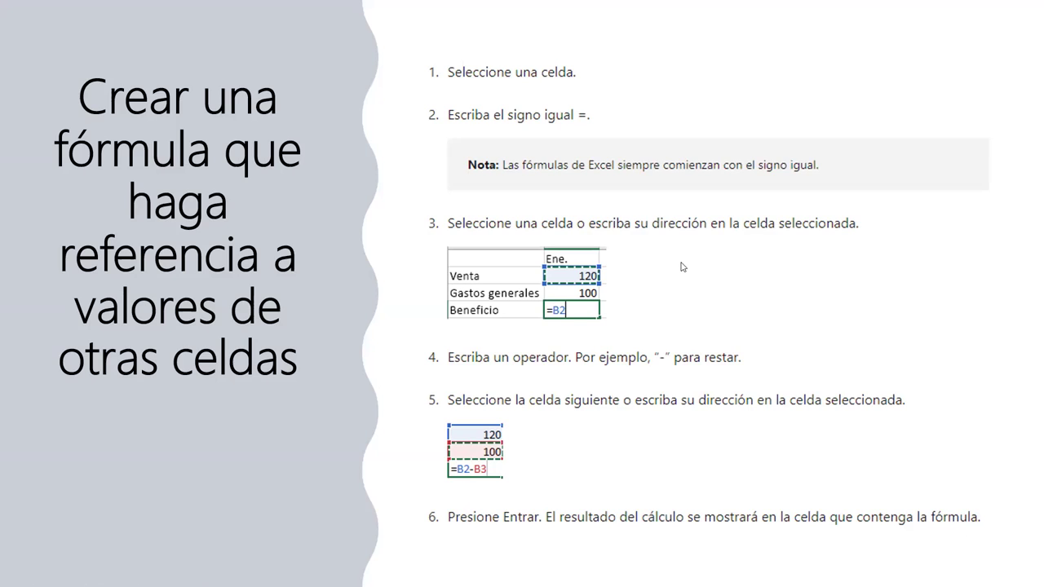
Step: Advance to the 'Ver una fórmula' slide showing =SUMA(B2,B3) in the formula bar
left_click(609, 373)
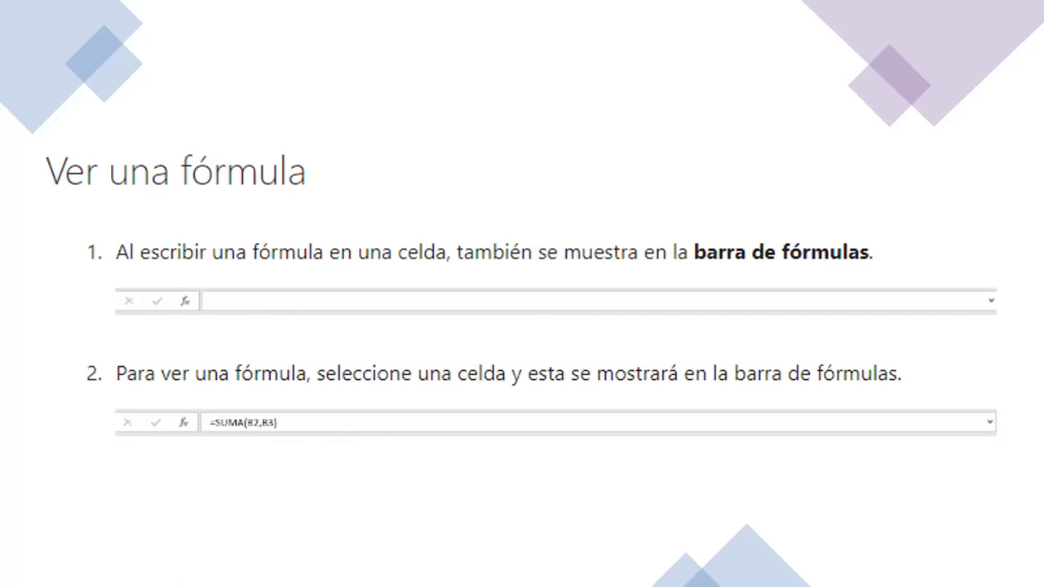
Step: Advance to the 'Las partes de una fórmula de Excel' slide breaking down =PI()*A2^2
left_click(514, 326)
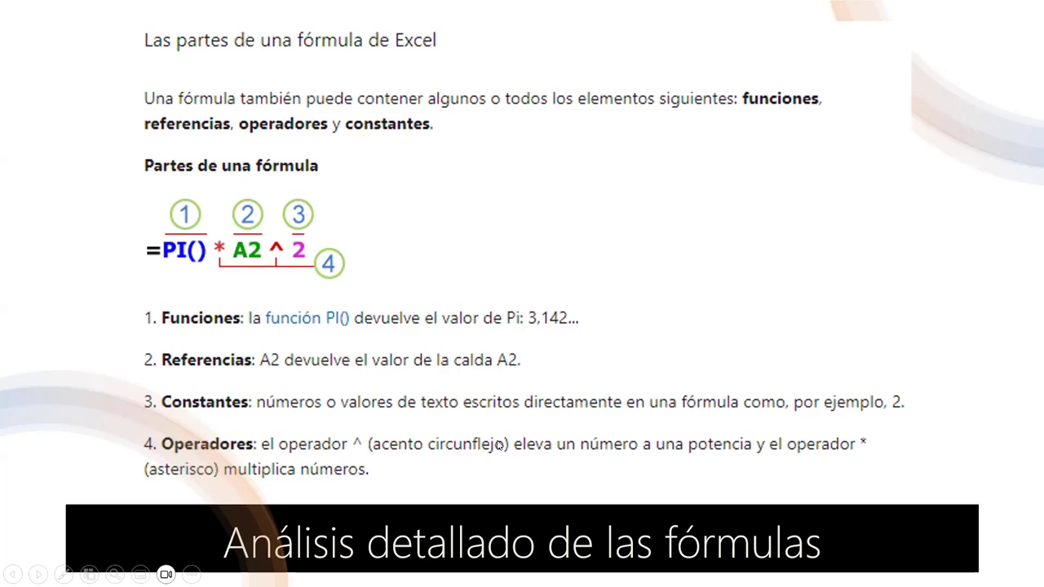
Step: Advance to the 'Hoja de práctica' title slide
left_click(486, 441)
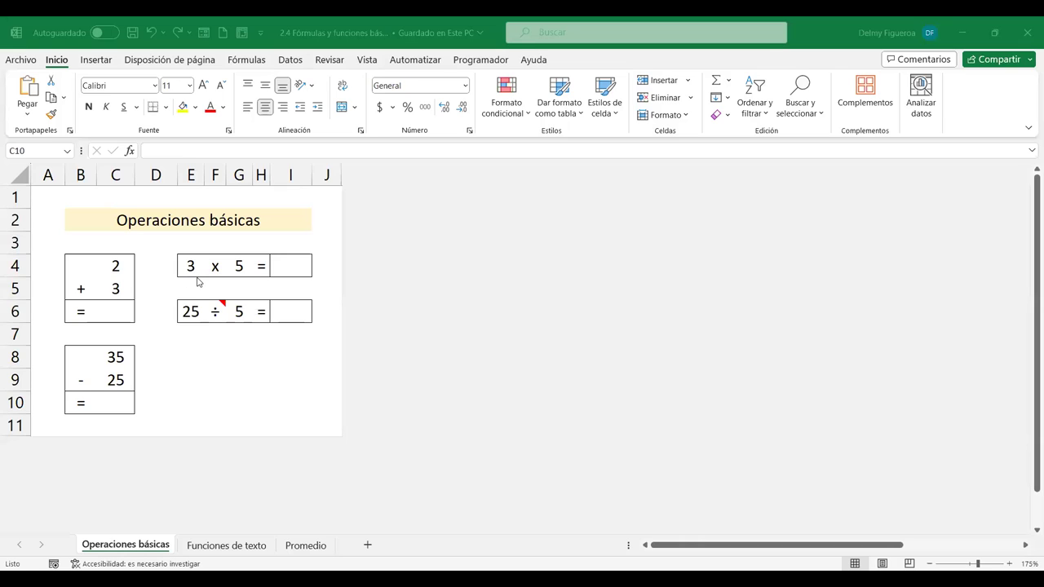
Step: Enter the formula =C4+C5 in C6 so it shows the sum 5
left_click(116, 310)
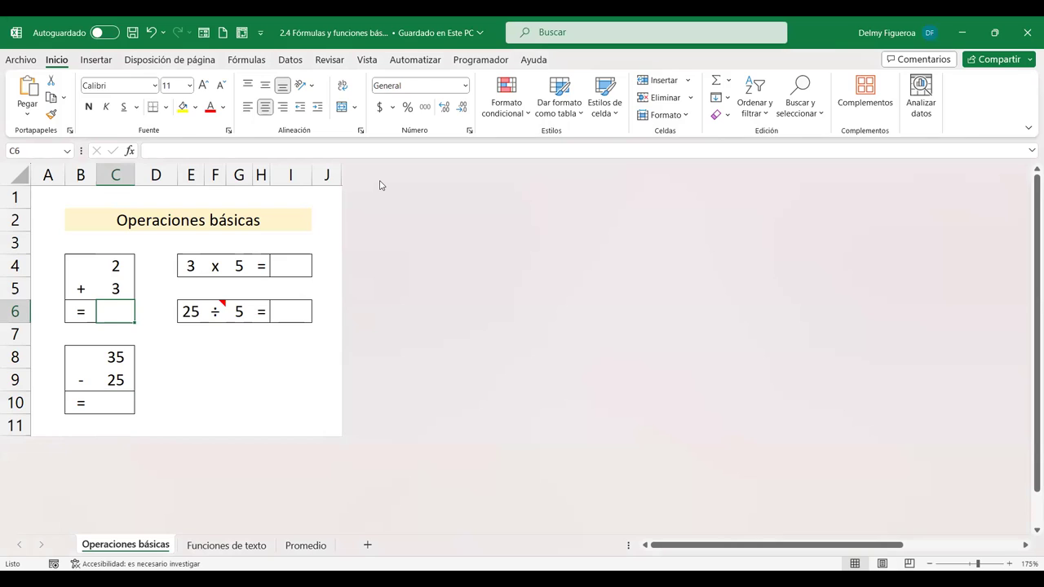
type("=")
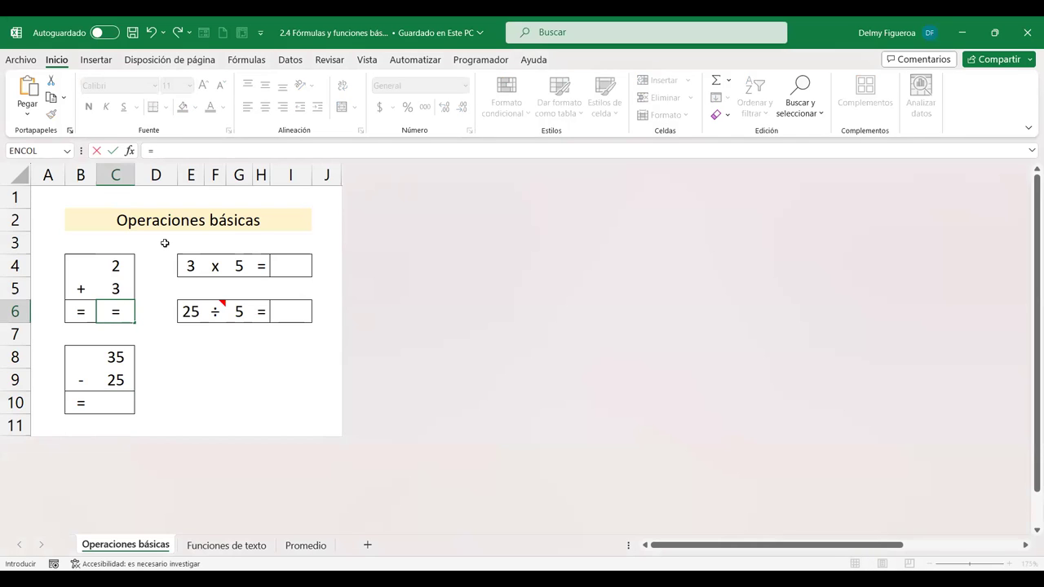
left_click(118, 266)
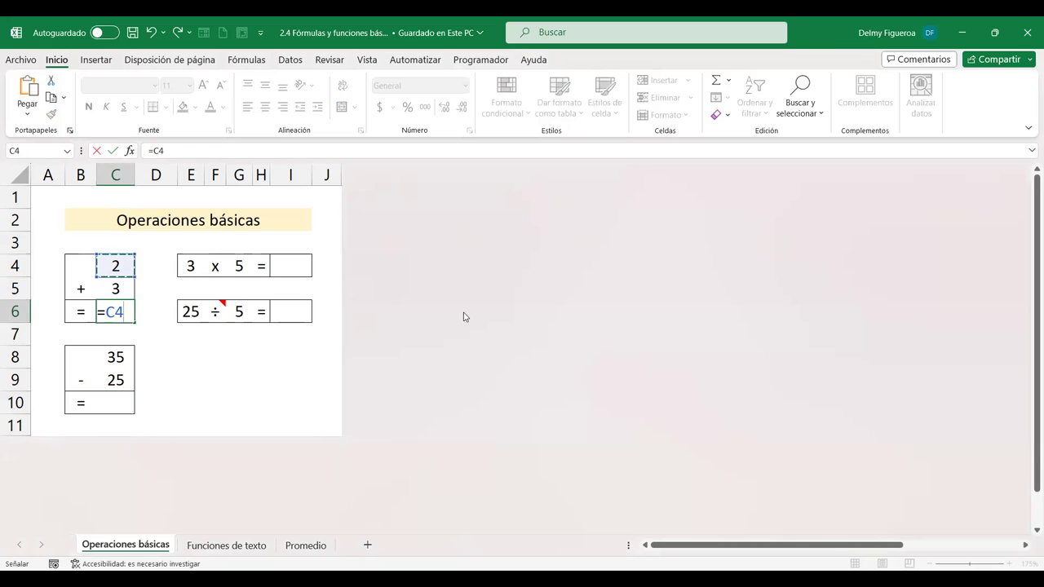
type("+")
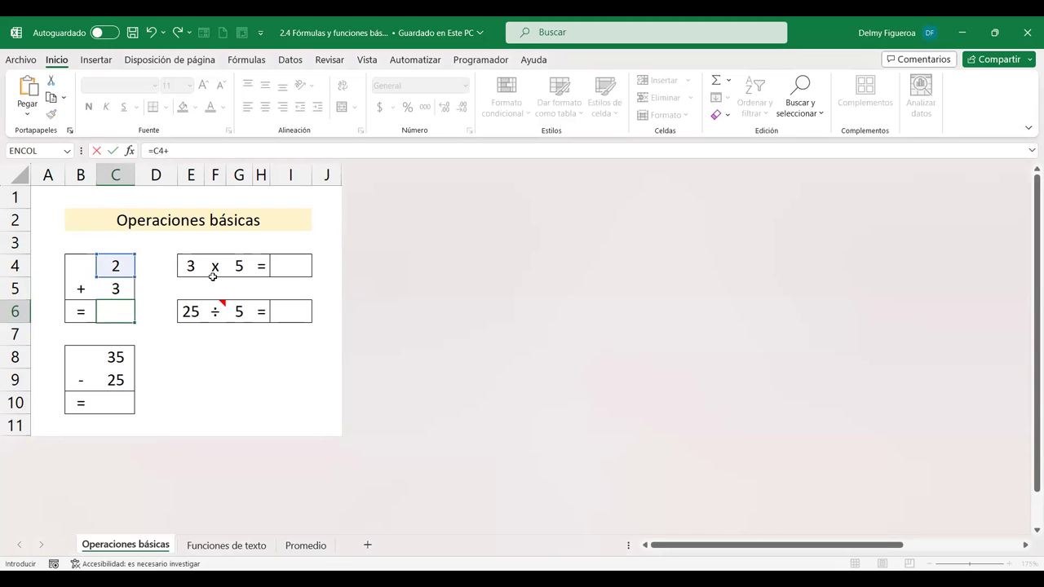
type("c5")
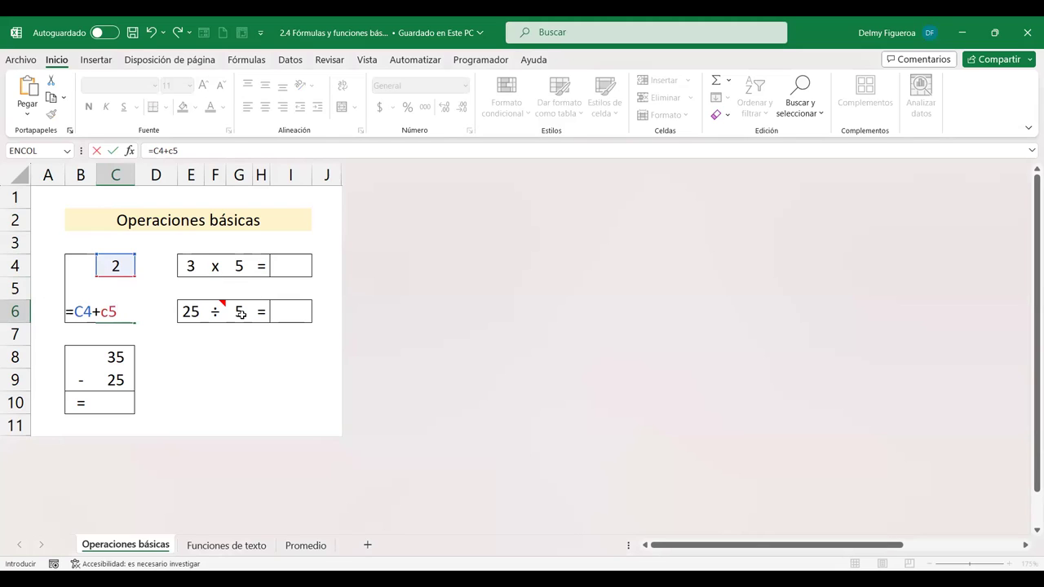
key("Return")
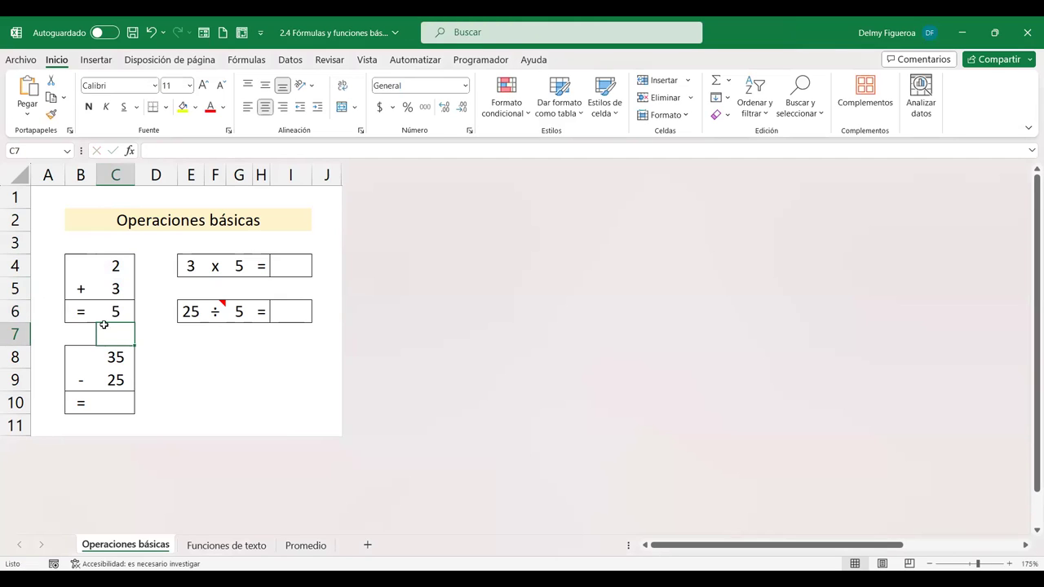
Step: Enter the subtraction formula =C8-C9 in C10
left_click(118, 308)
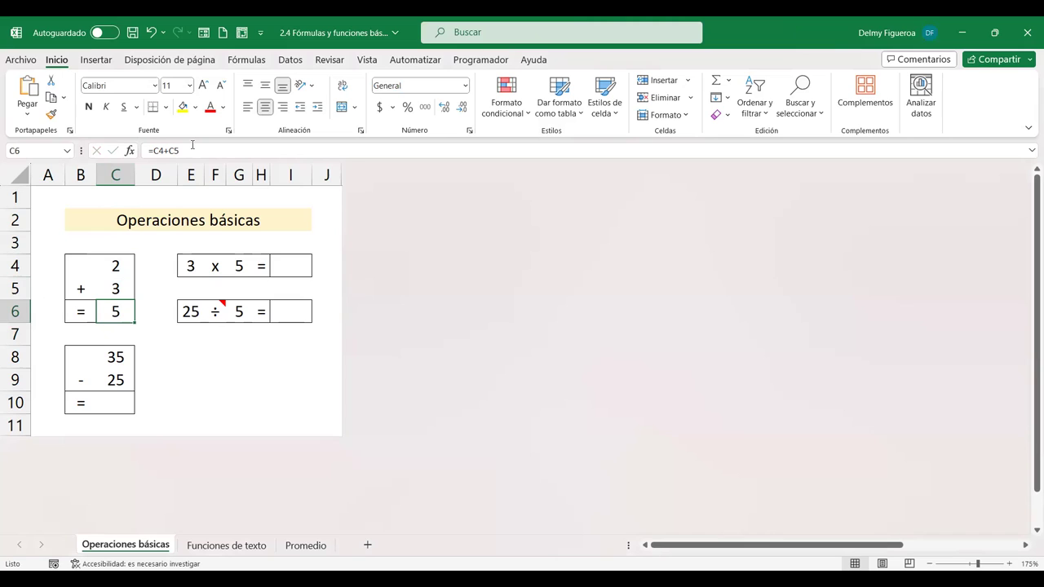
left_click(121, 403)
type("=")
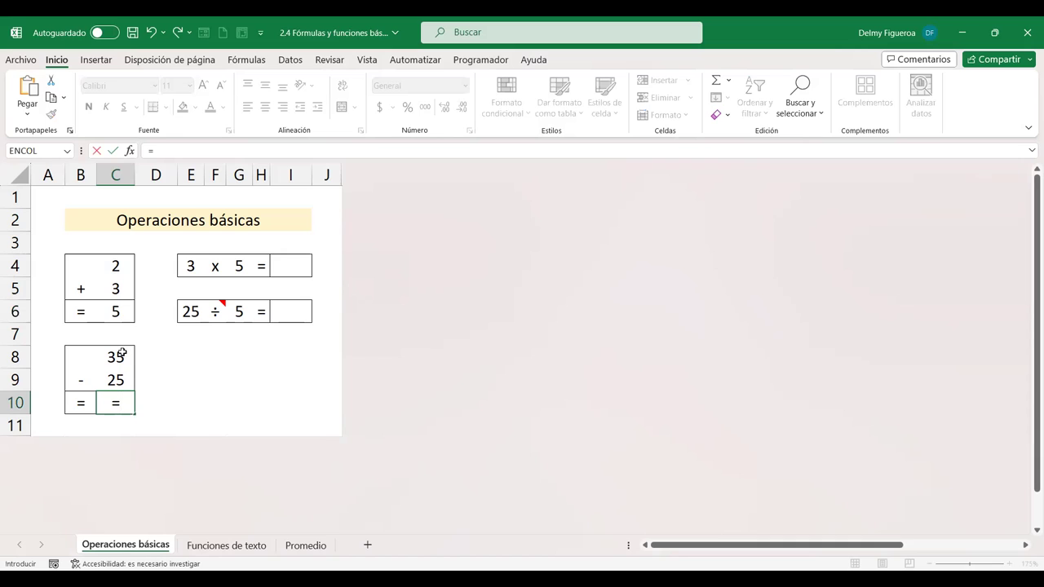
left_click(122, 352)
type("-")
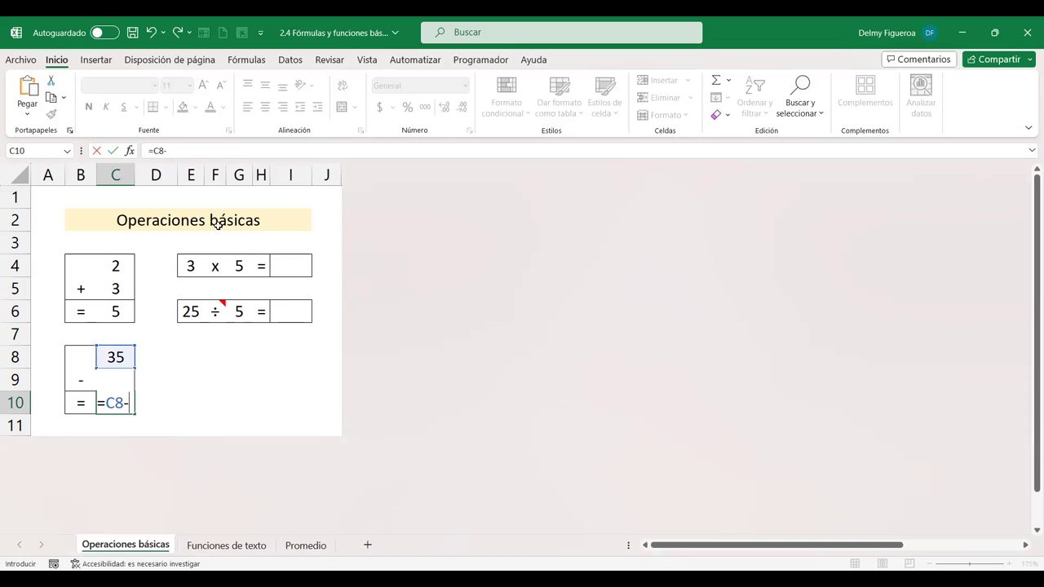
left_click(152, 379)
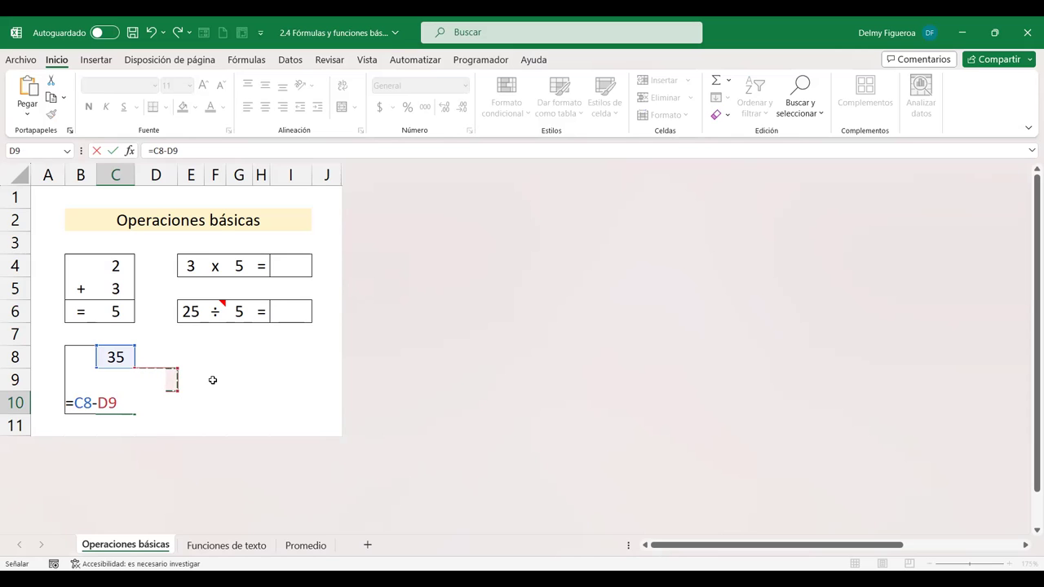
key("Left")
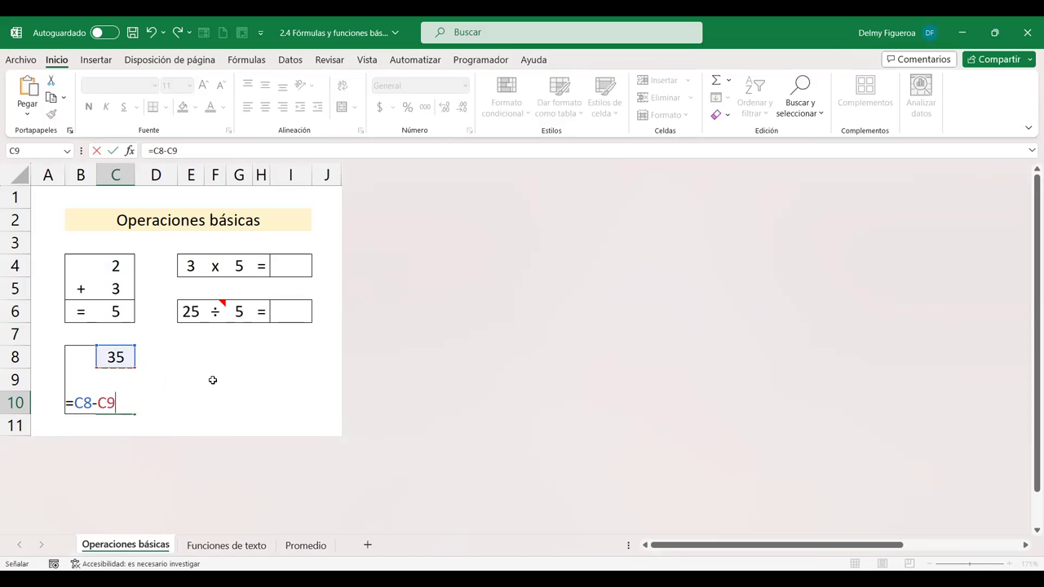
key("Return")
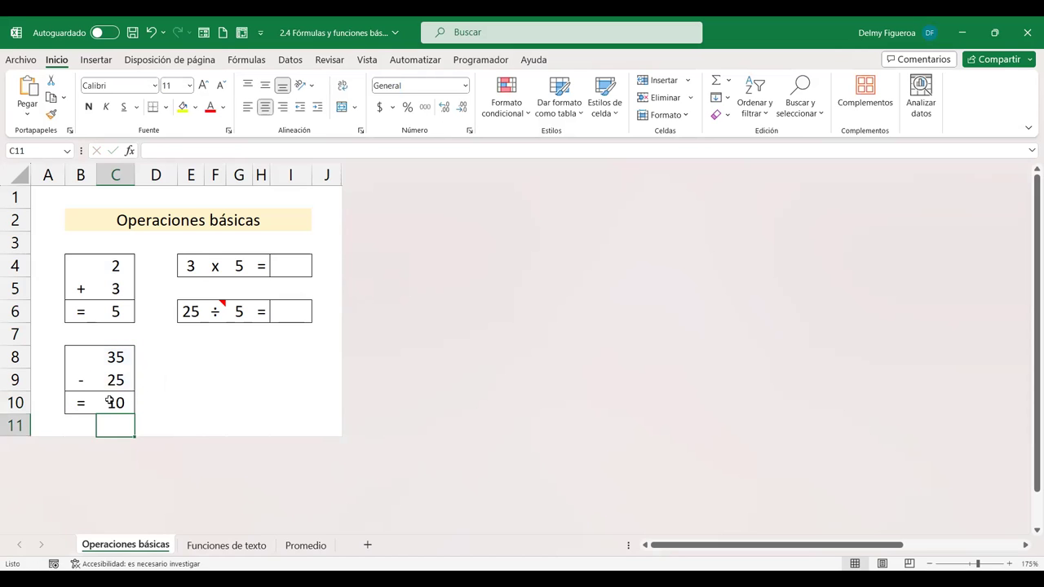
Step: Change C8 from 35 to 45 so the subtraction result updates to 20
left_click(120, 402)
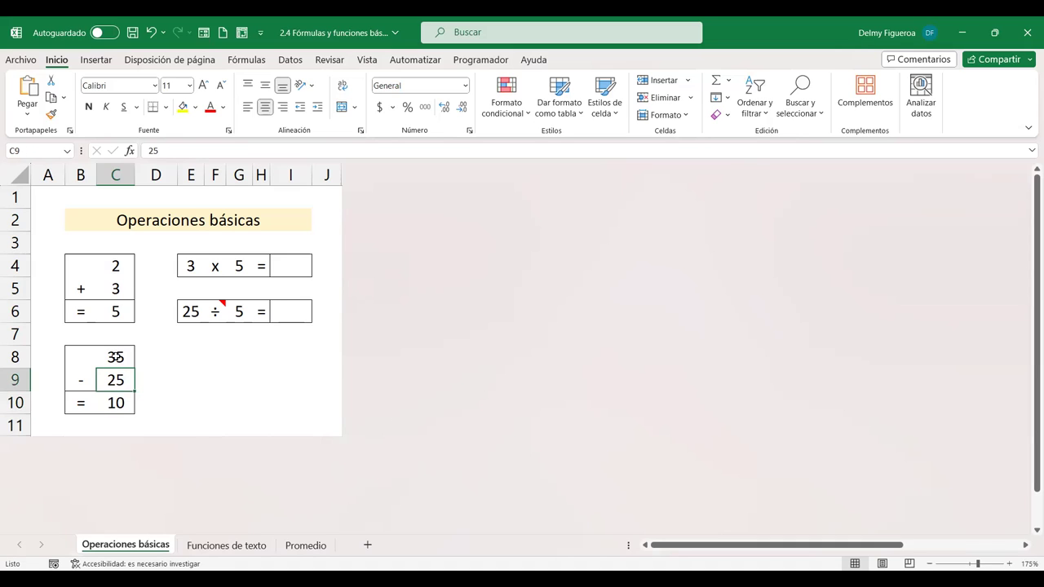
left_click(115, 357)
type("45")
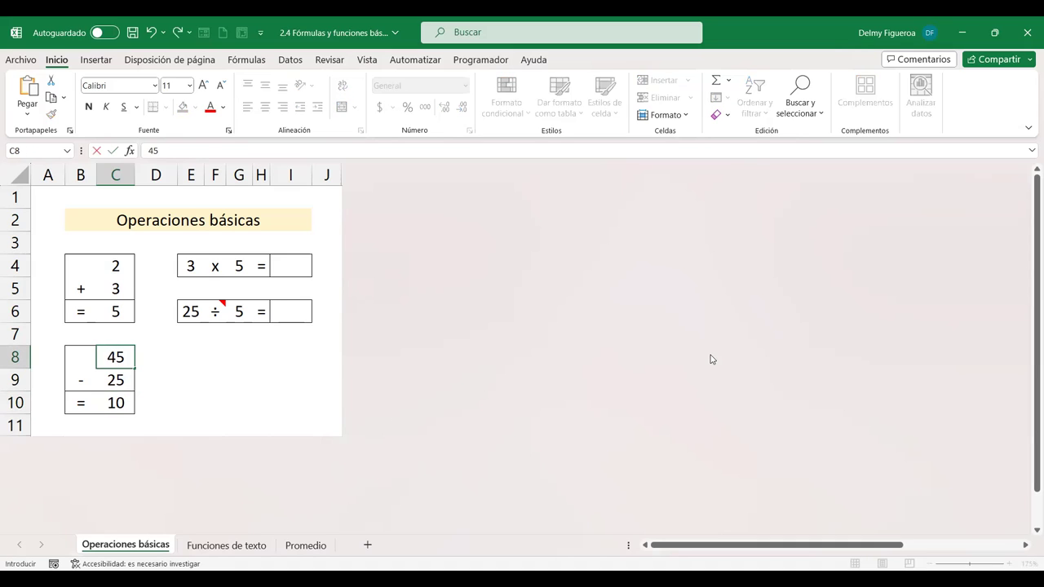
key("Tab")
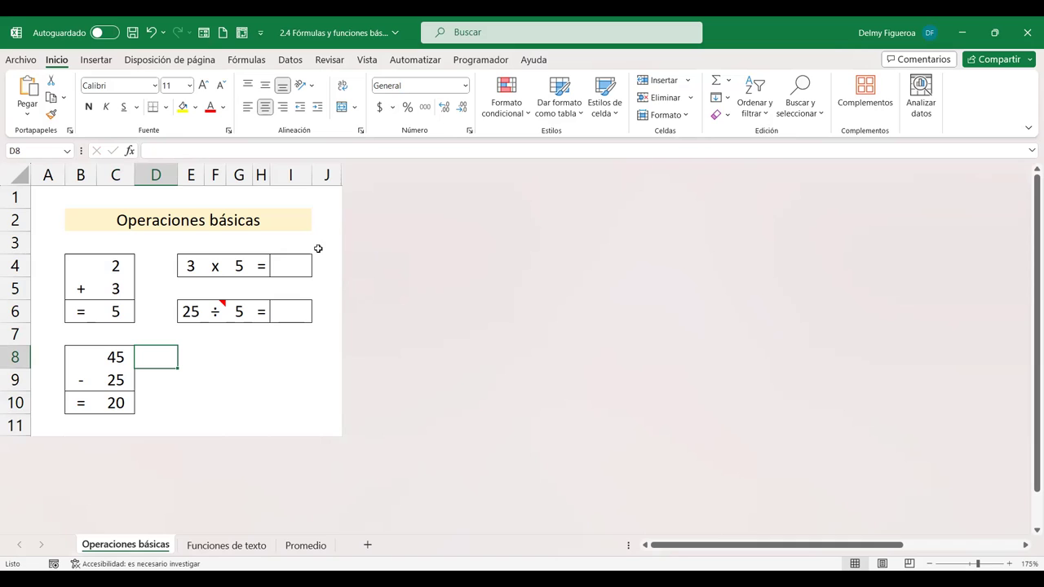
left_click(289, 265)
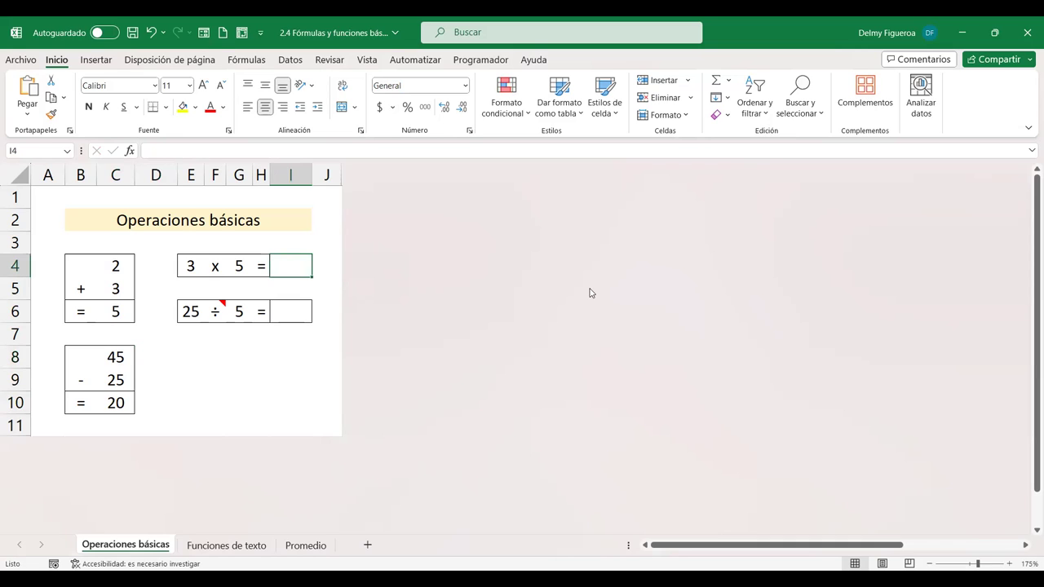
Step: Enter the multiplication formula =E4*G4 in I4, giving 15, and review it
type("=")
left_click(190, 265)
type("*")
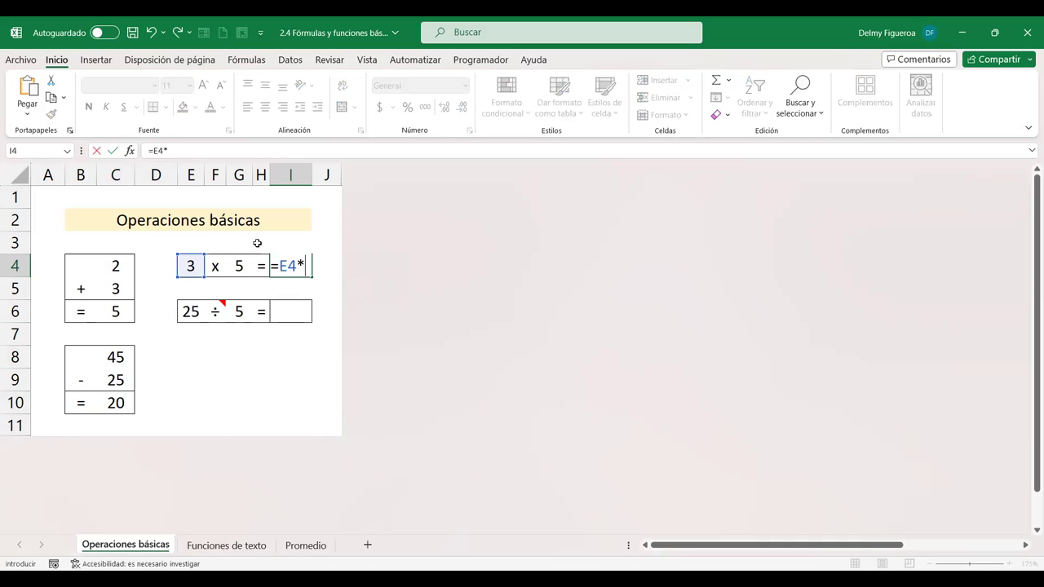
left_click(237, 268)
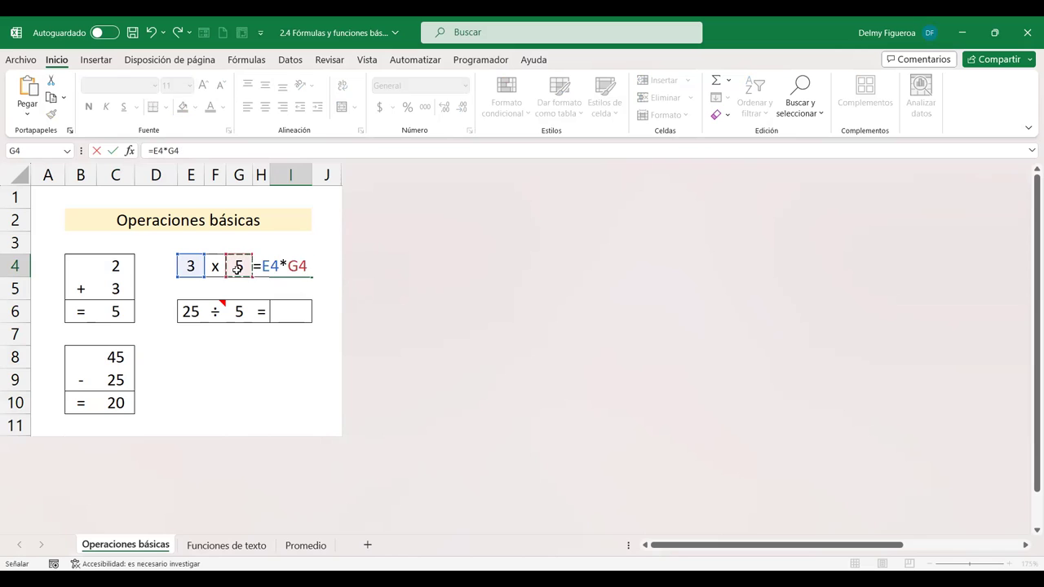
key("Return")
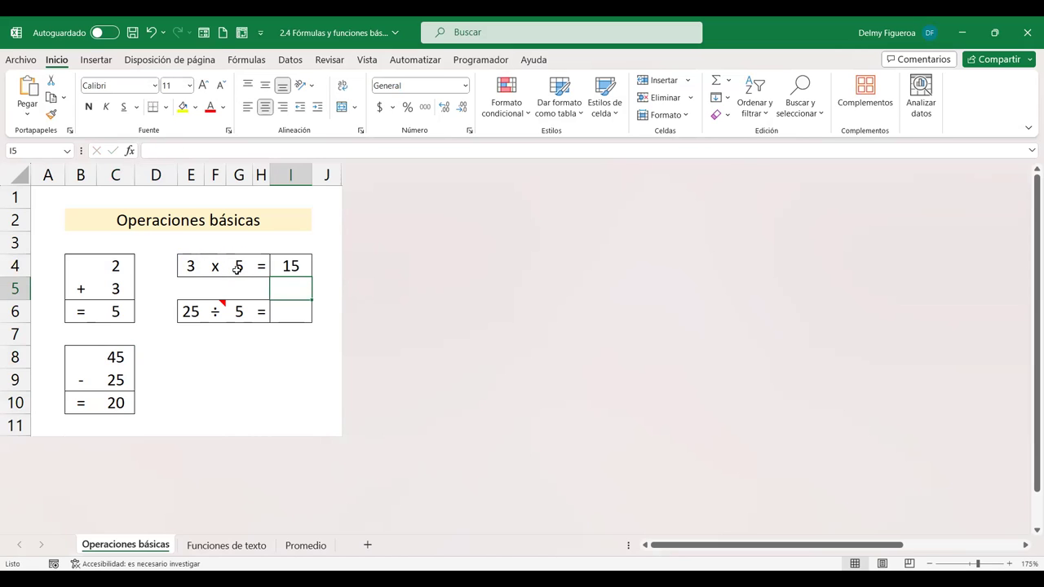
left_click(283, 310)
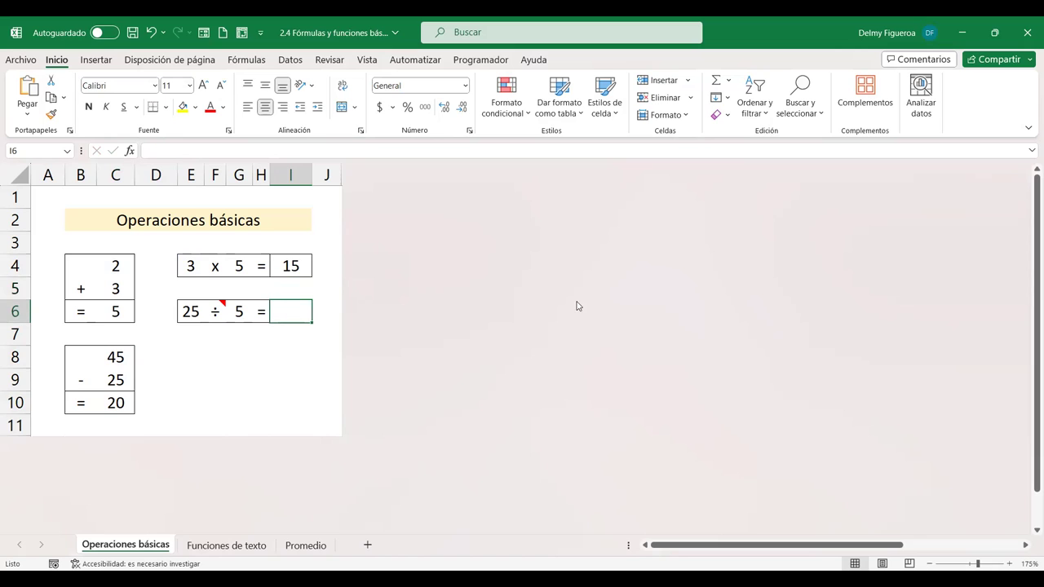
double_click(291, 266)
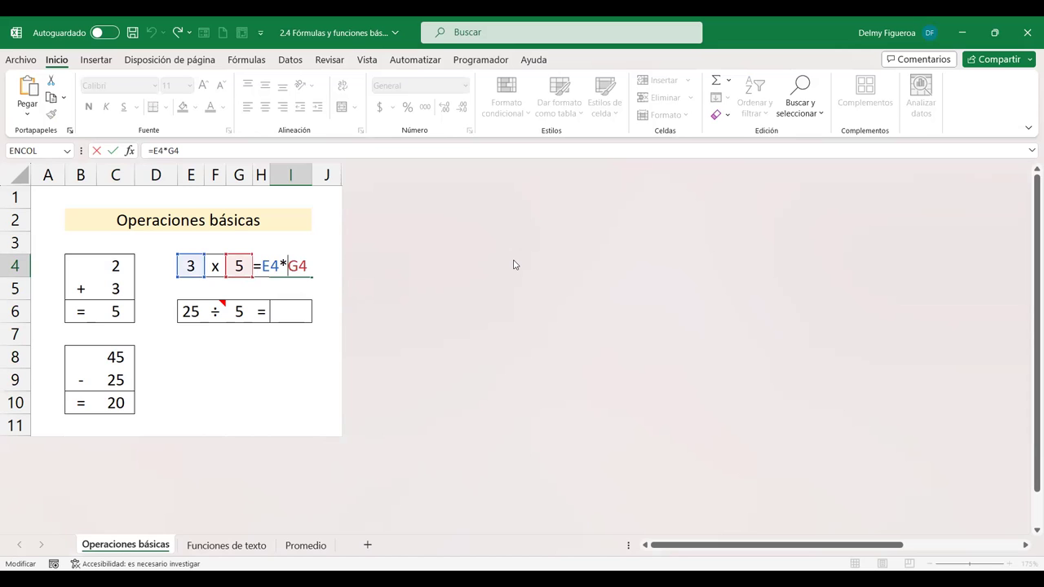
key("Return")
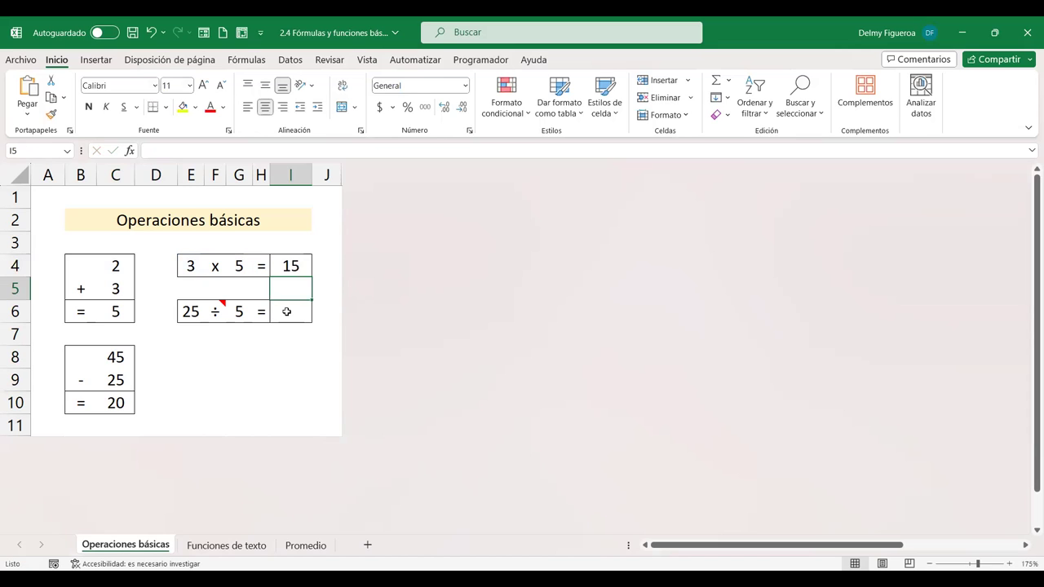
Step: Enter =E6/G6 in I6 to divide 25 by 5
left_click(287, 312)
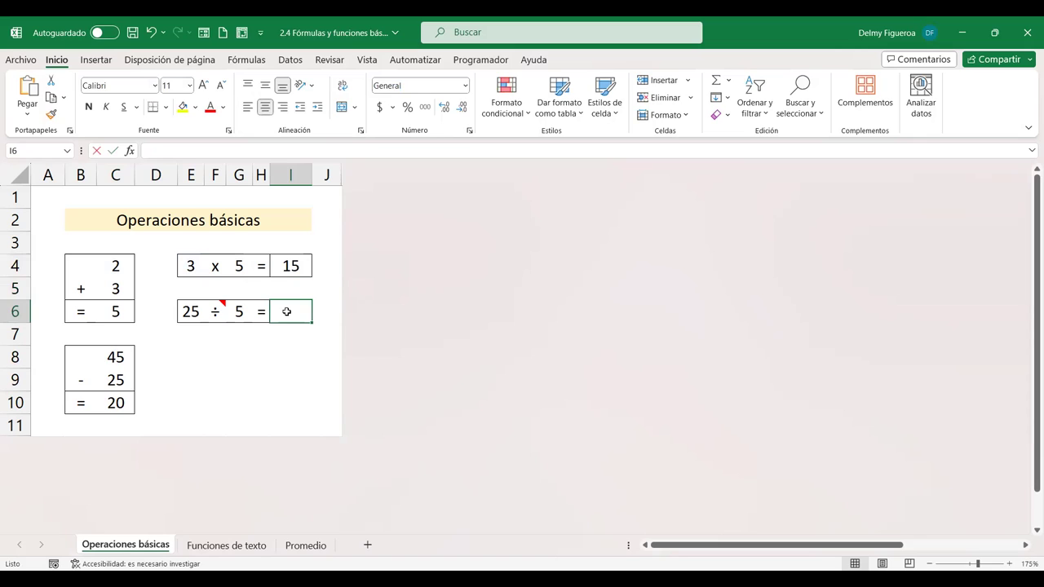
type("=")
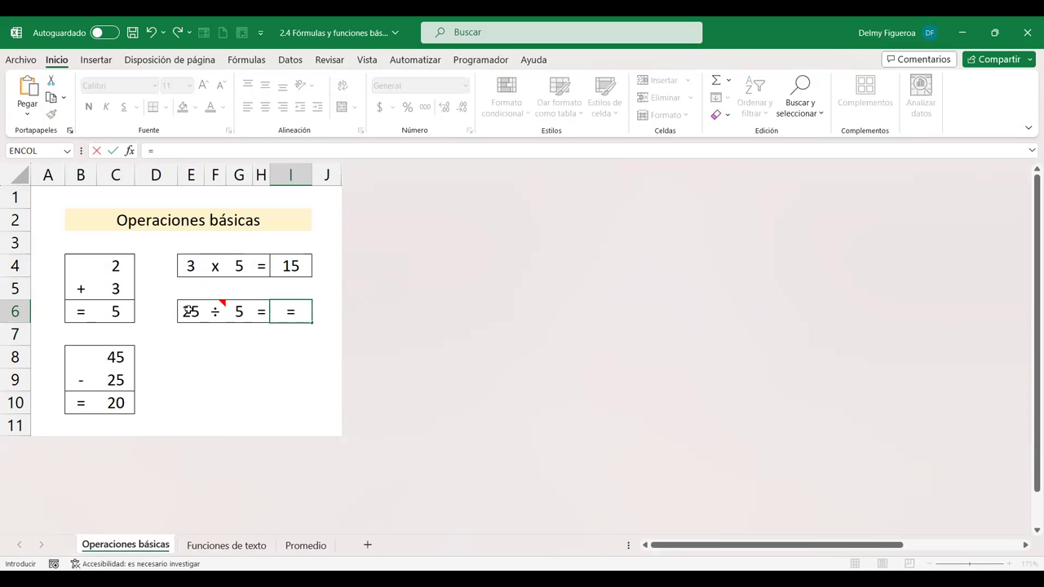
left_click(191, 312)
type("/")
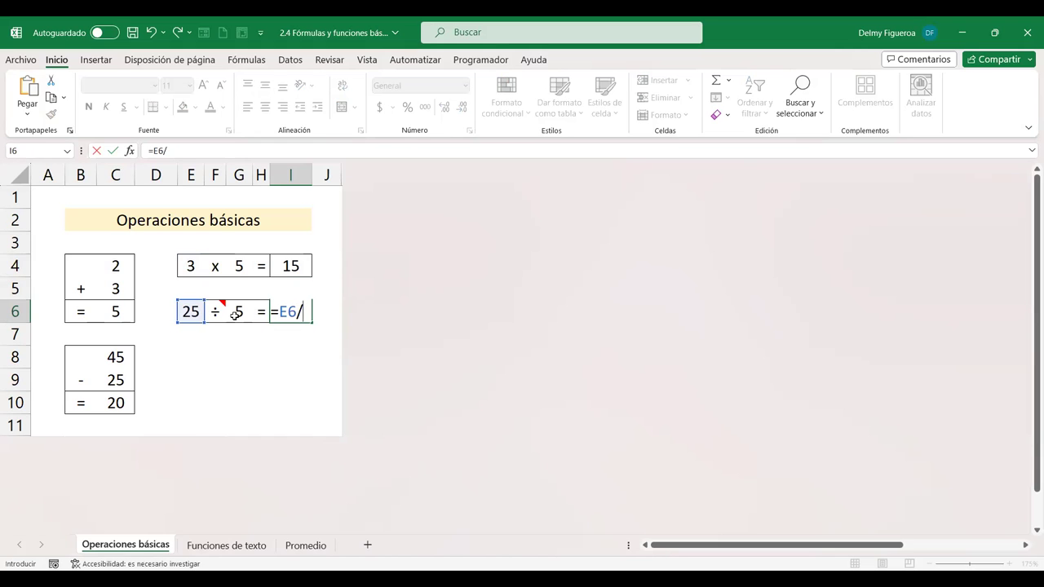
left_click(234, 315)
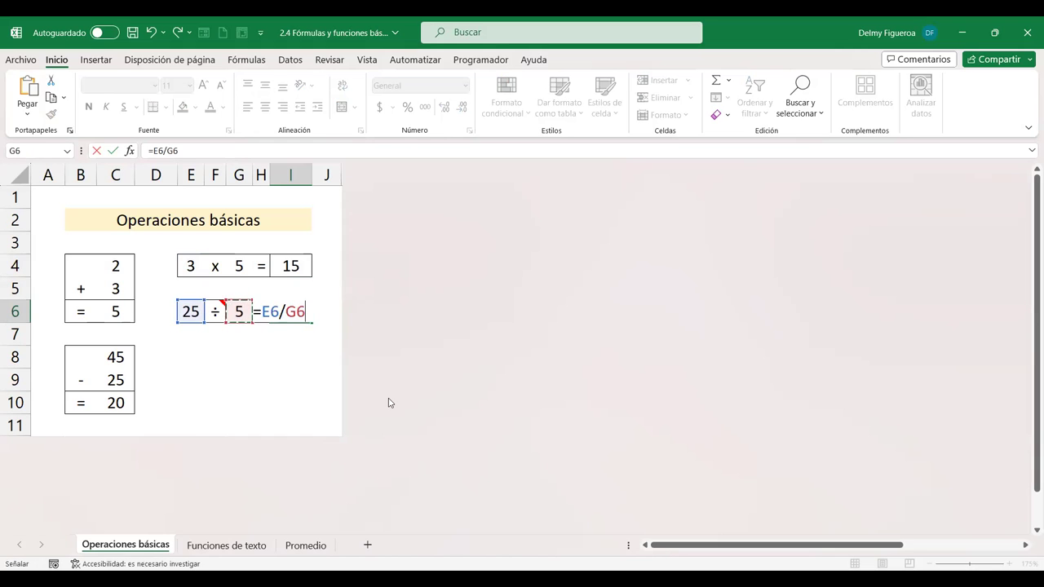
key("Return")
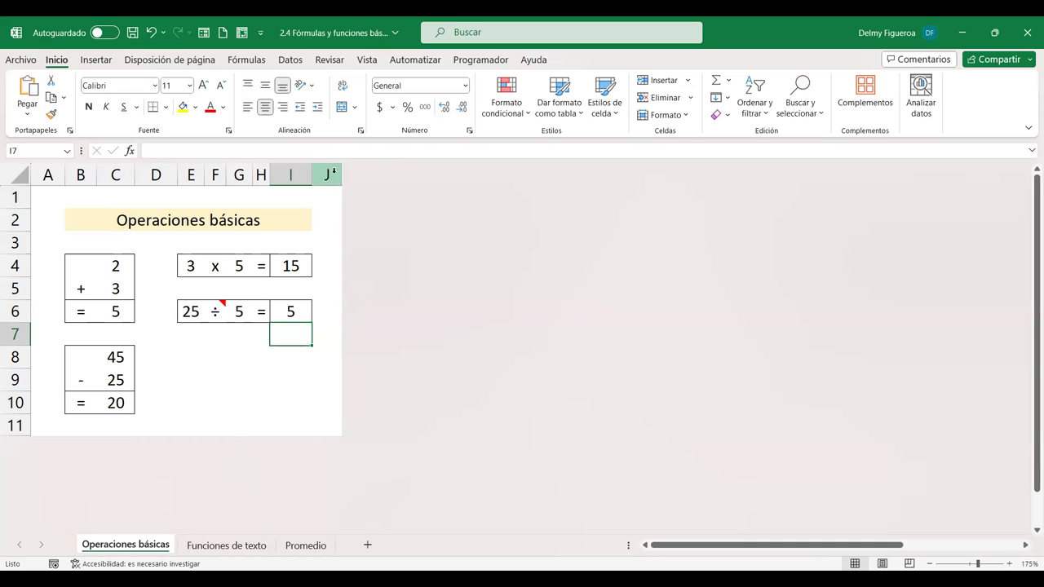
Step: Unhide the hidden columns K through Q next to column J
mouse_move(329, 172)
left_mouse_down()
mouse_move(426, 176)
mouse_move(349, 171)
left_mouse_up()
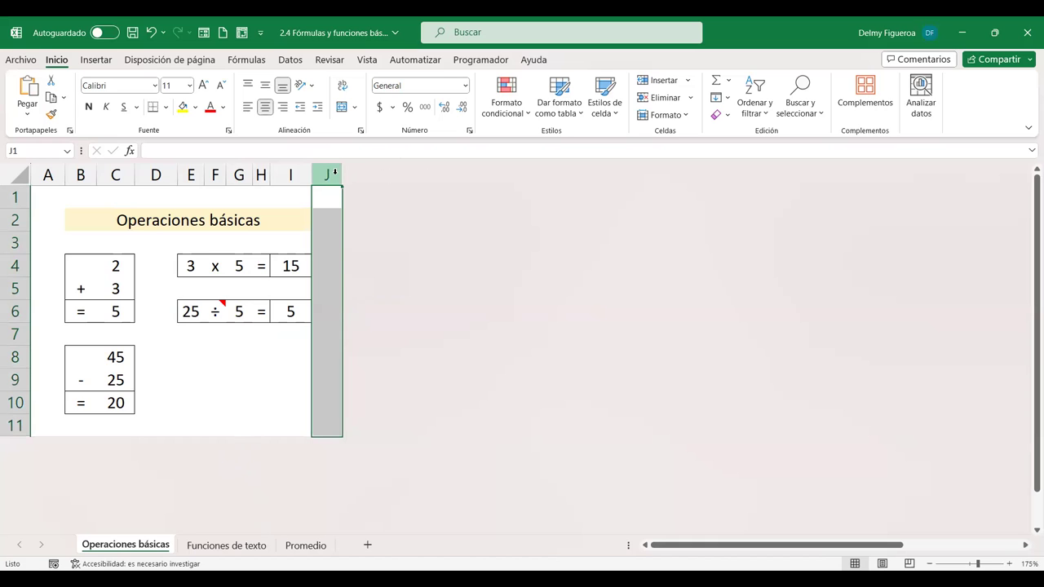
right_click(334, 172)
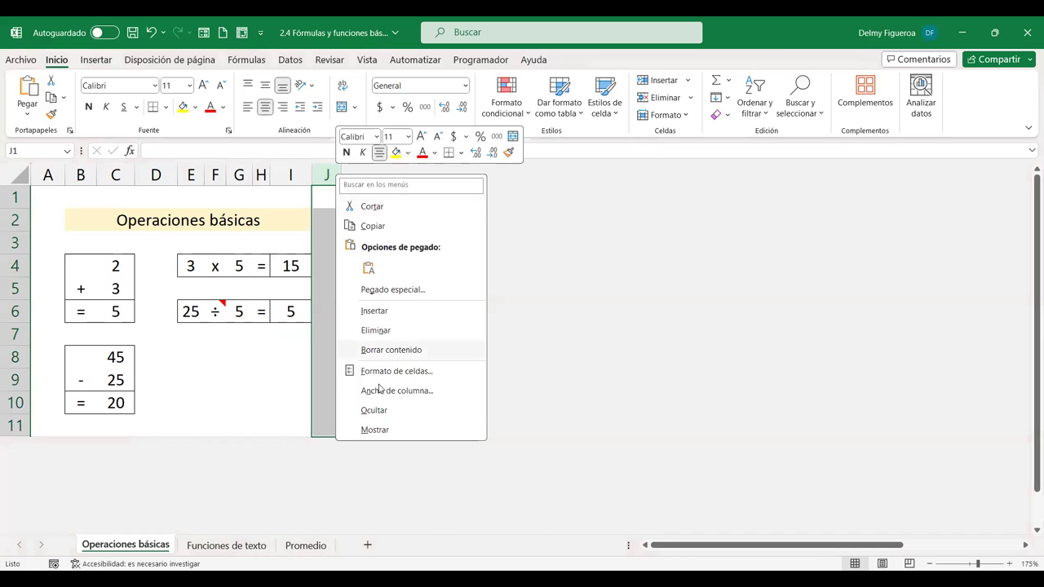
left_click(375, 429)
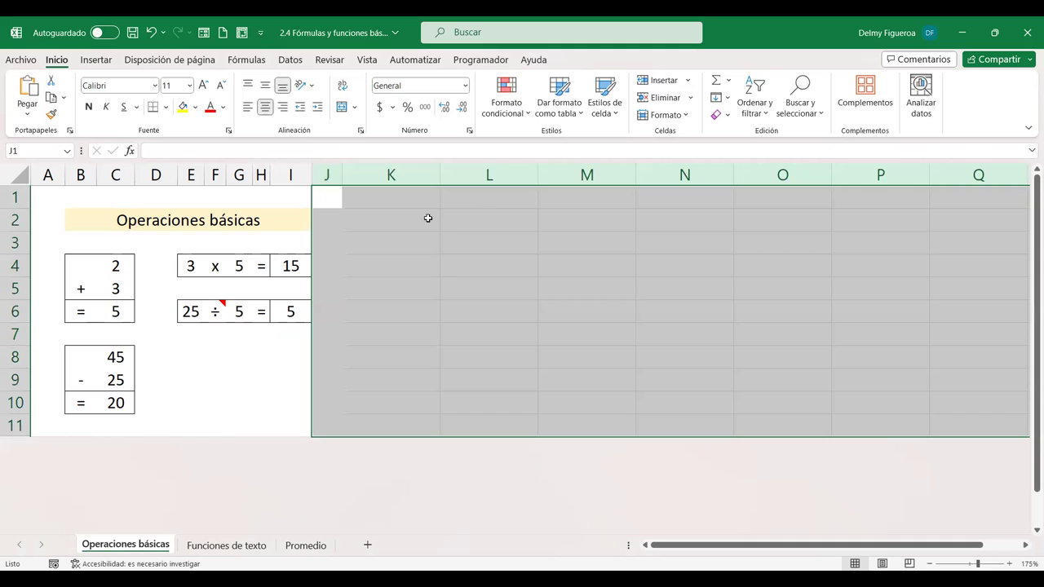
left_click(477, 218)
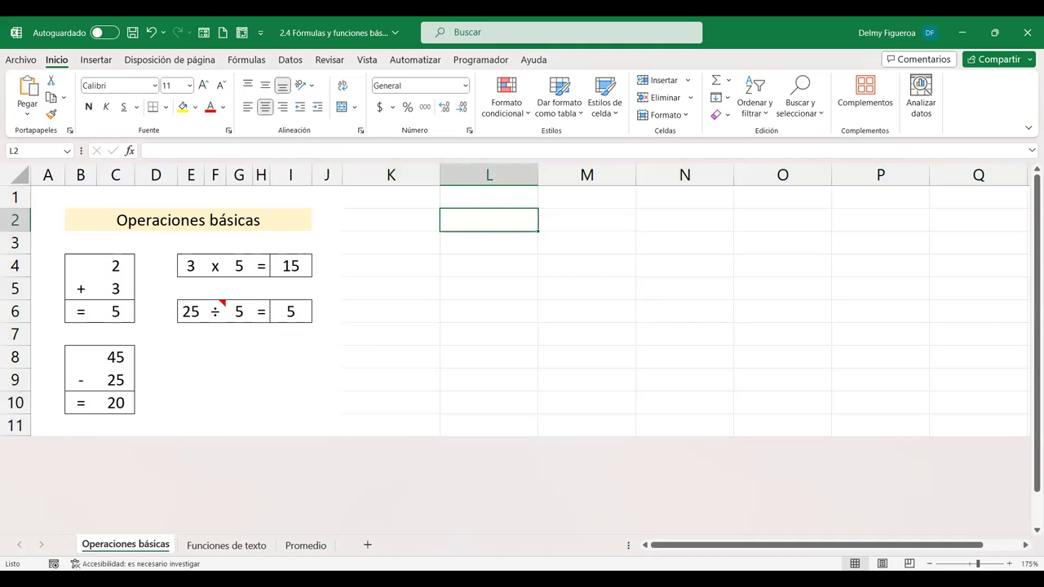
Step: Type heading 'Jerarquía de operadores' in L2, then ^ in L3 and 'Alt + 94' in M3
type("Jerarquía de ")
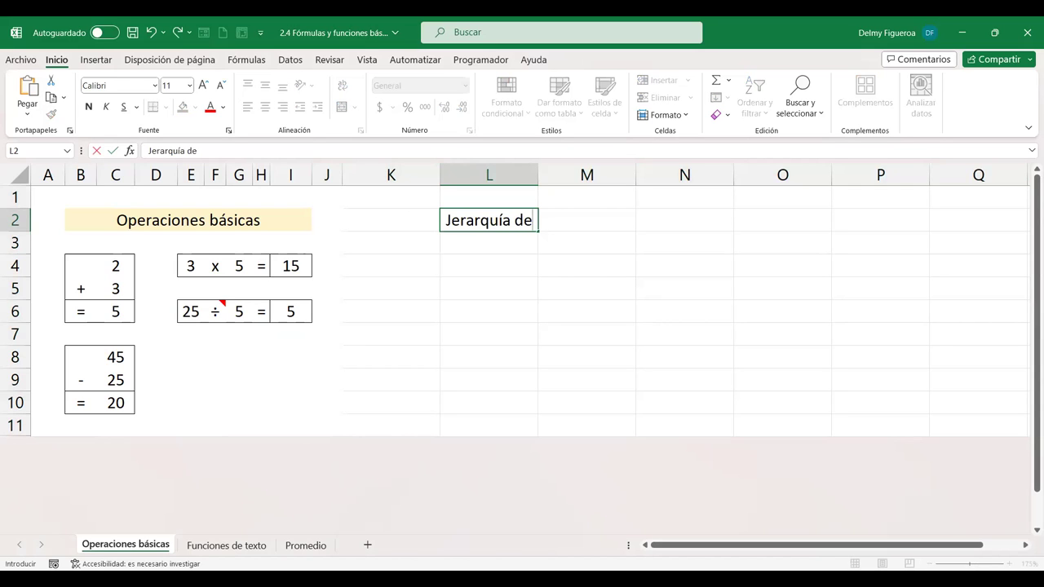
type("operadores")
key("Return")
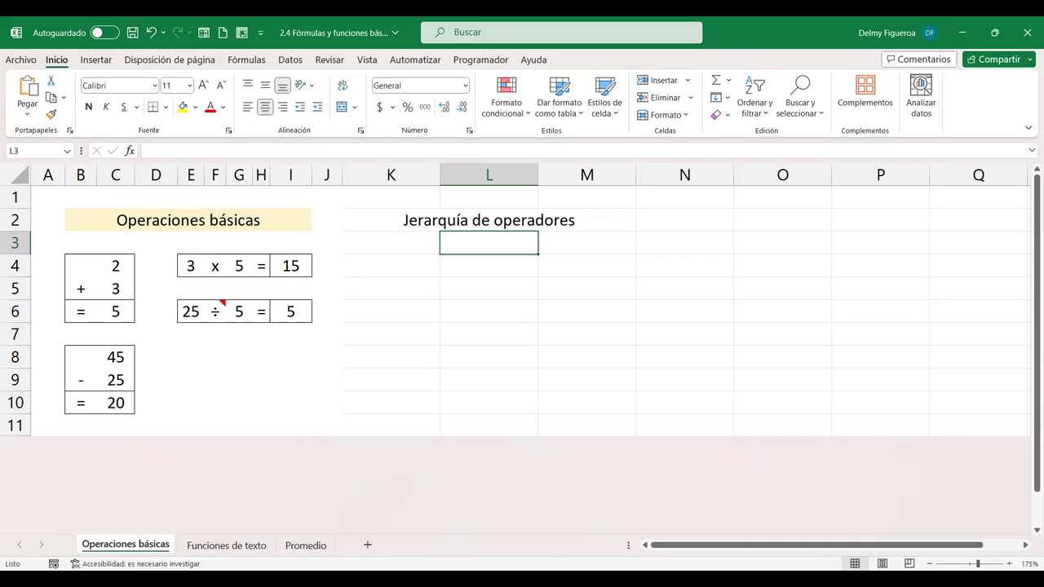
type("\\")
key("BackSpace")
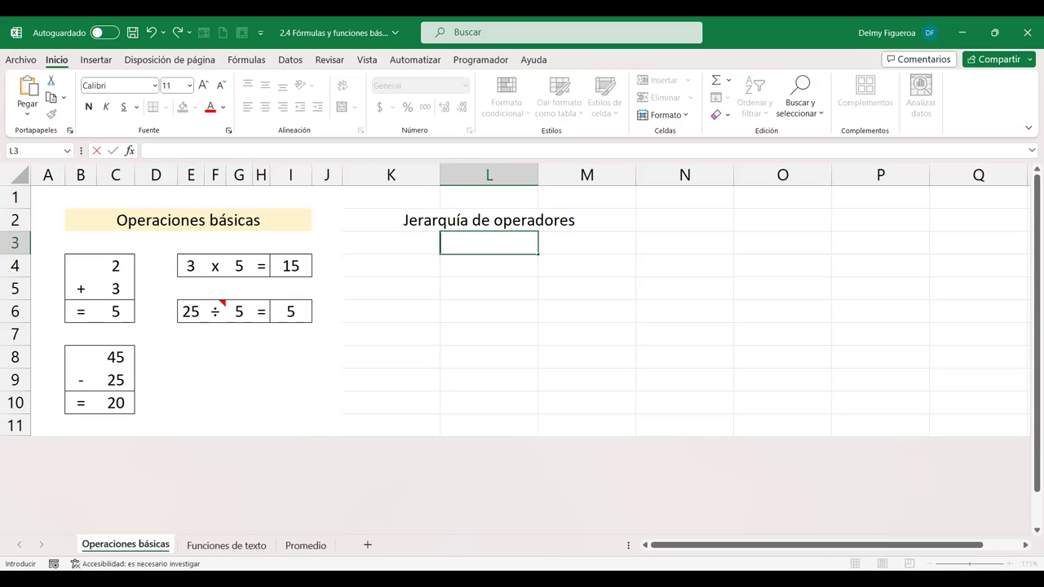
type("^")
key("Tab")
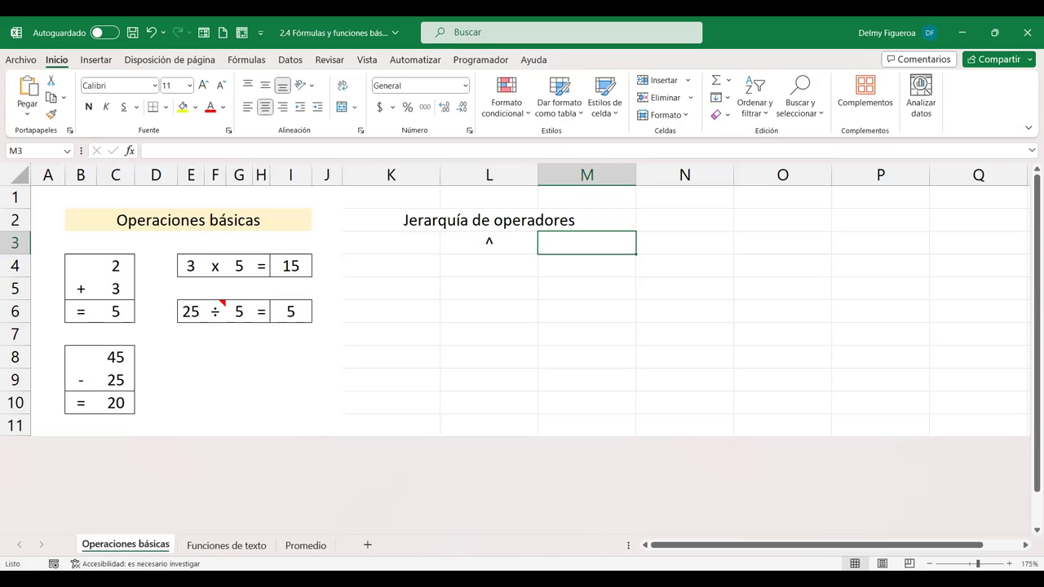
type("Alt + 94")
key("Tab")
Step: Enter the next operator '* y /' in L4
key("Left")
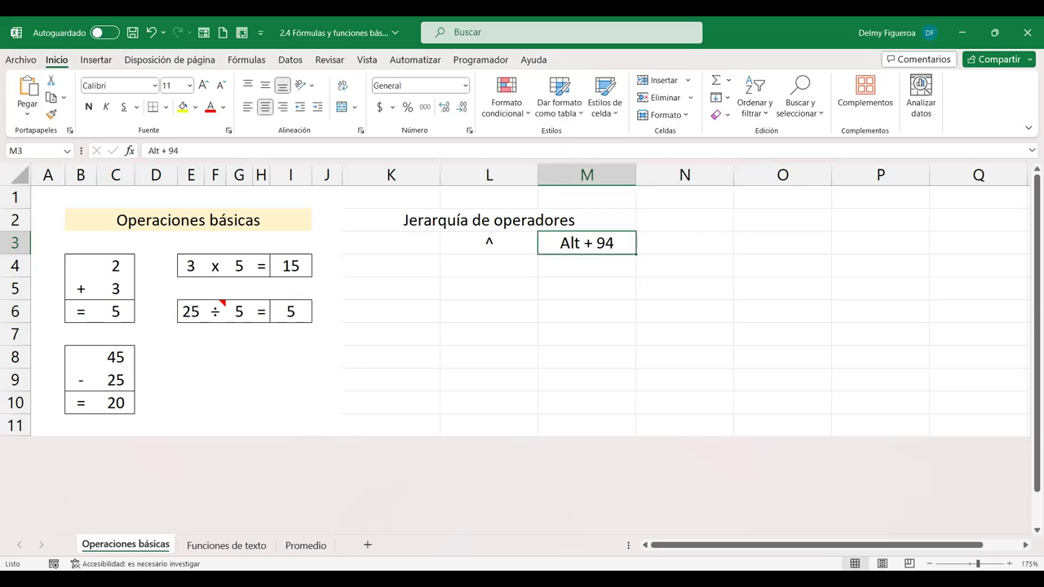
left_click(489, 243)
left_click(586, 243)
left_click(488, 242)
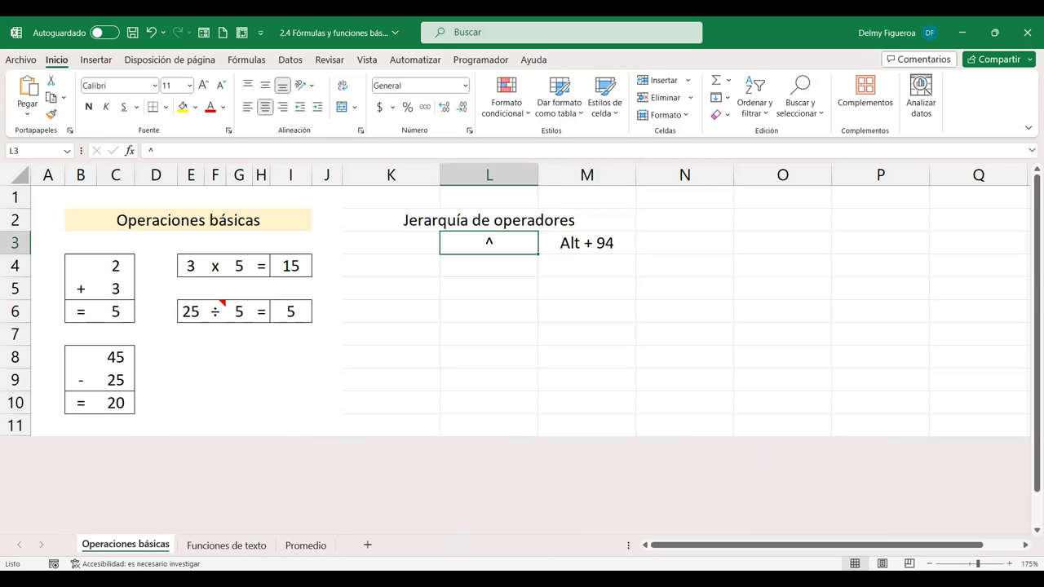
left_click(488, 265)
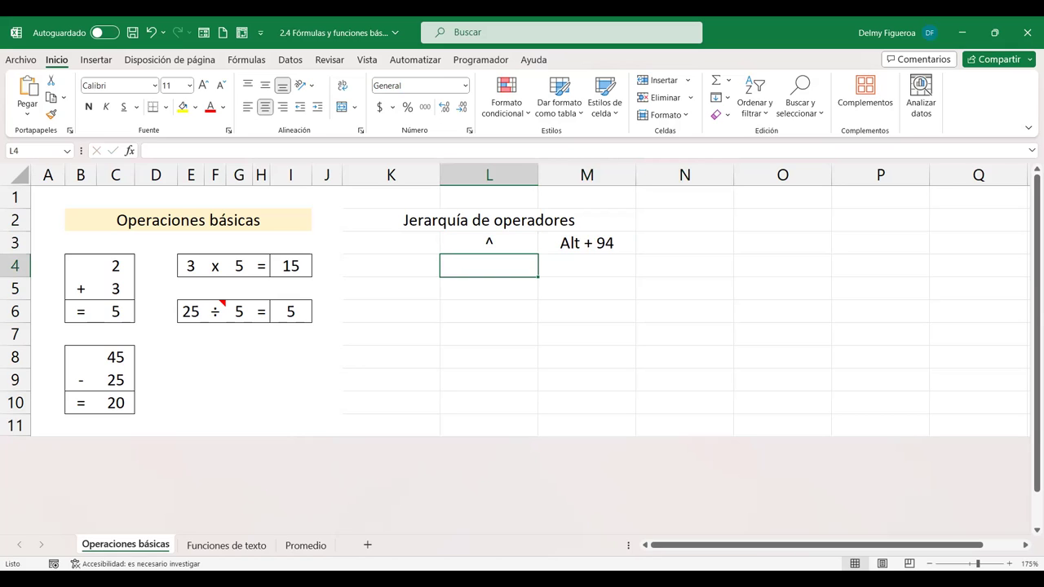
type("*")
type(" y /")
key("Tab")
key("Left")
left_click_drag(489, 243, 587, 266)
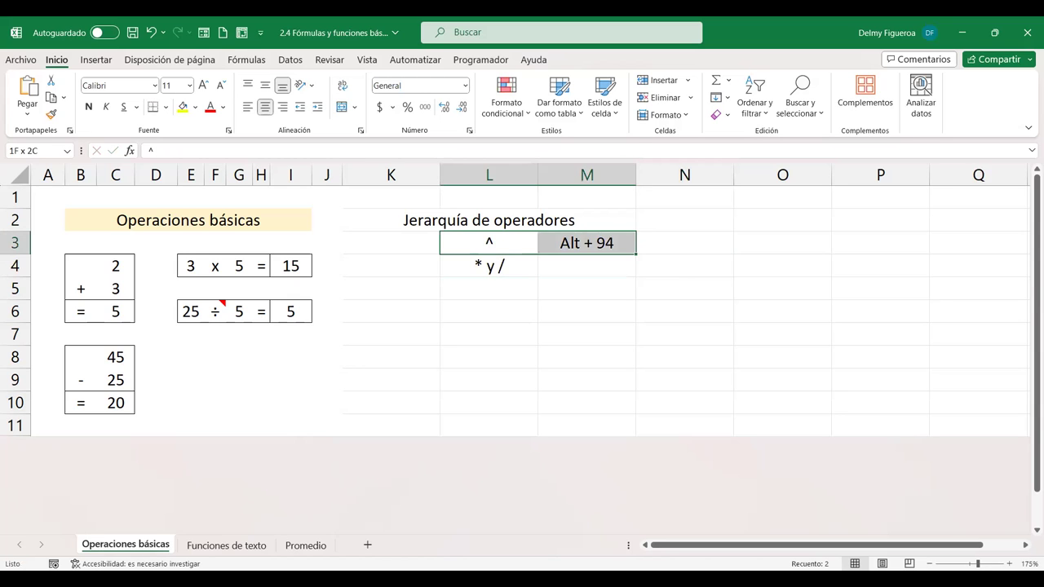
key("ctrl+x")
left_click(489, 266)
key("ctrl+v")
left_click(489, 243)
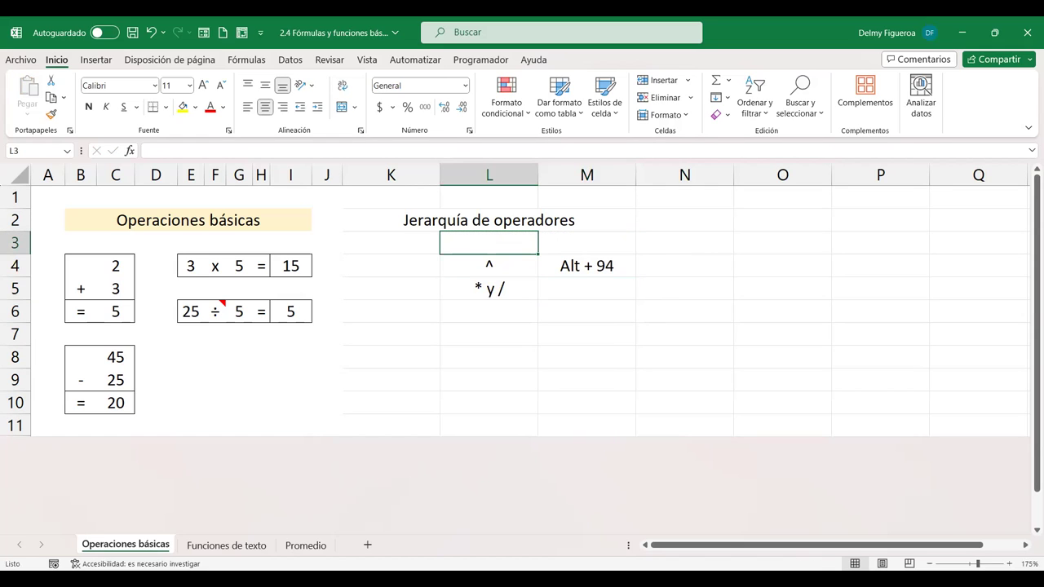
type("()")
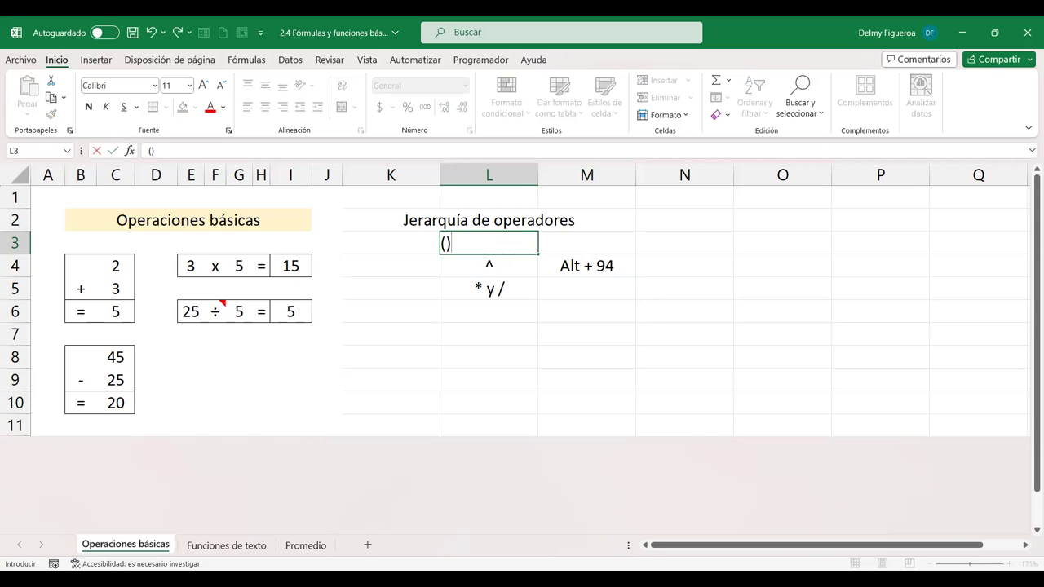
key("Return")
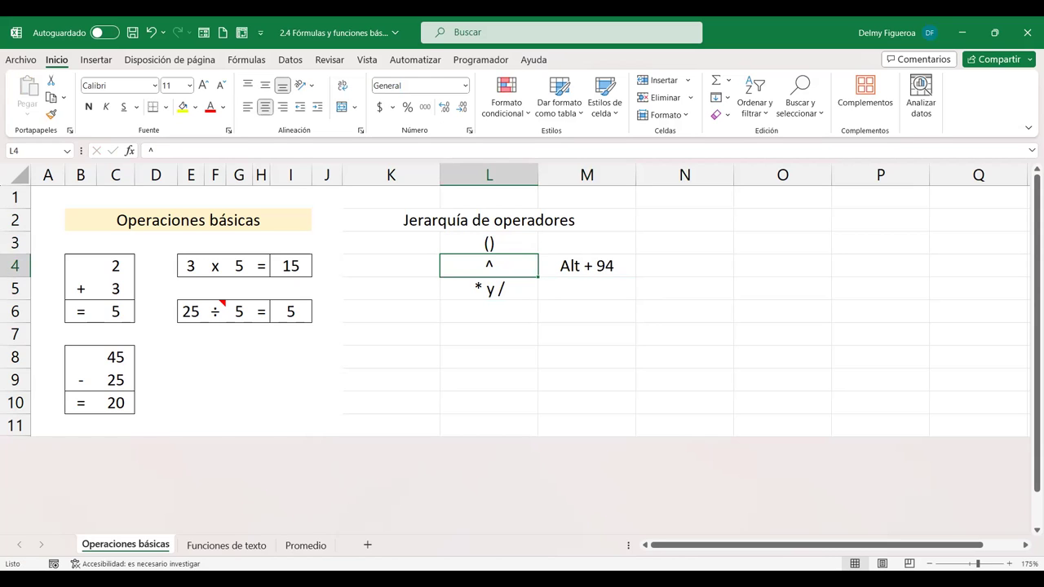
key("Down")
key("Down")
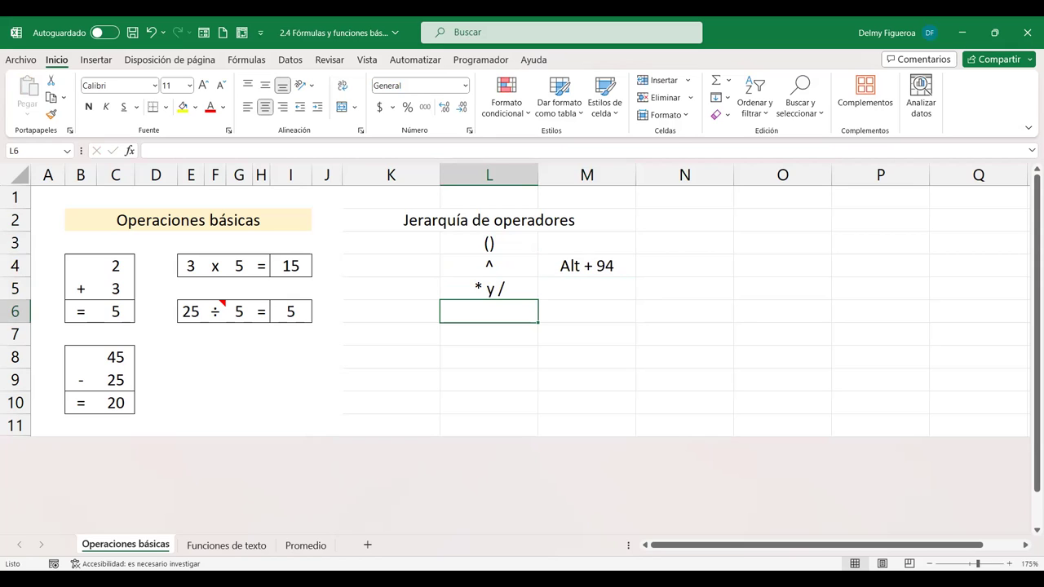
type("+")
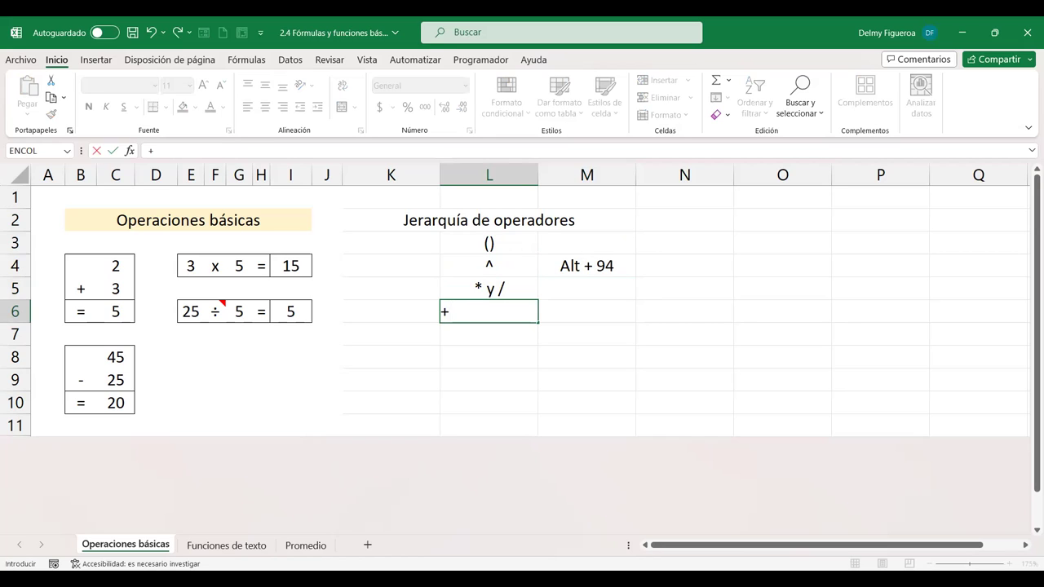
type(" y -")
key("Return")
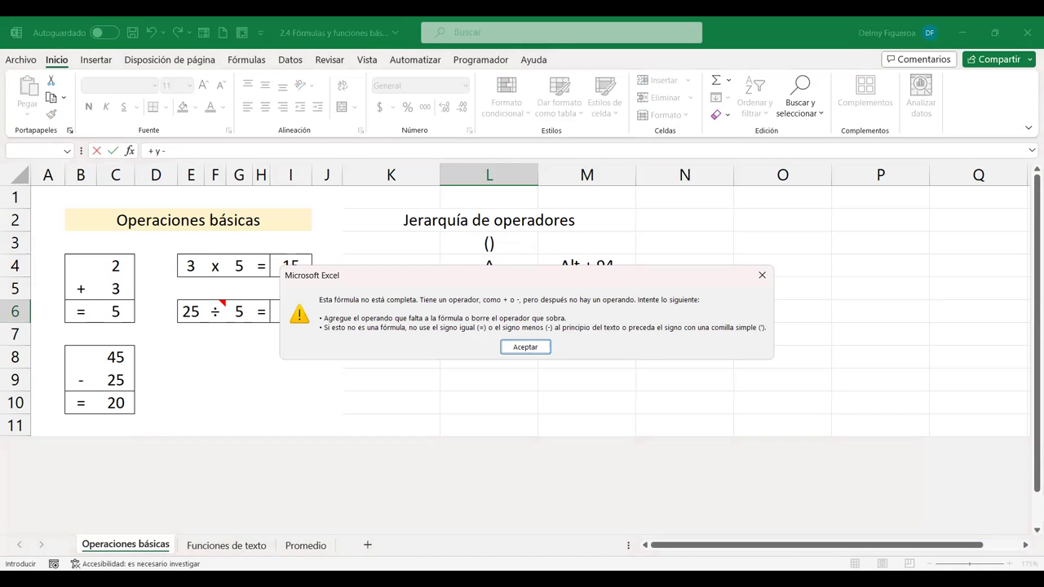
key("Return")
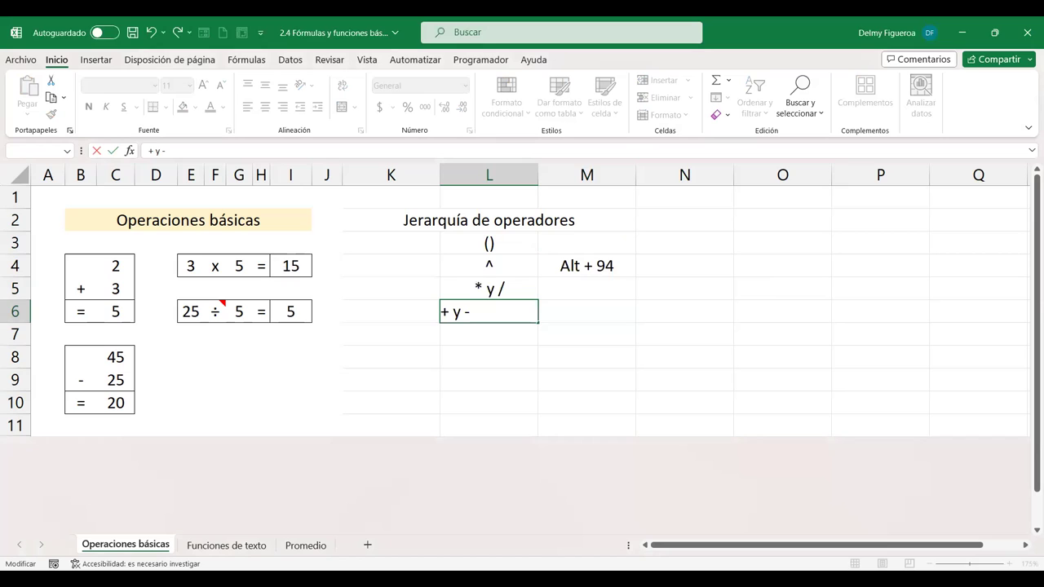
key("BackSpace")
key("Escape")
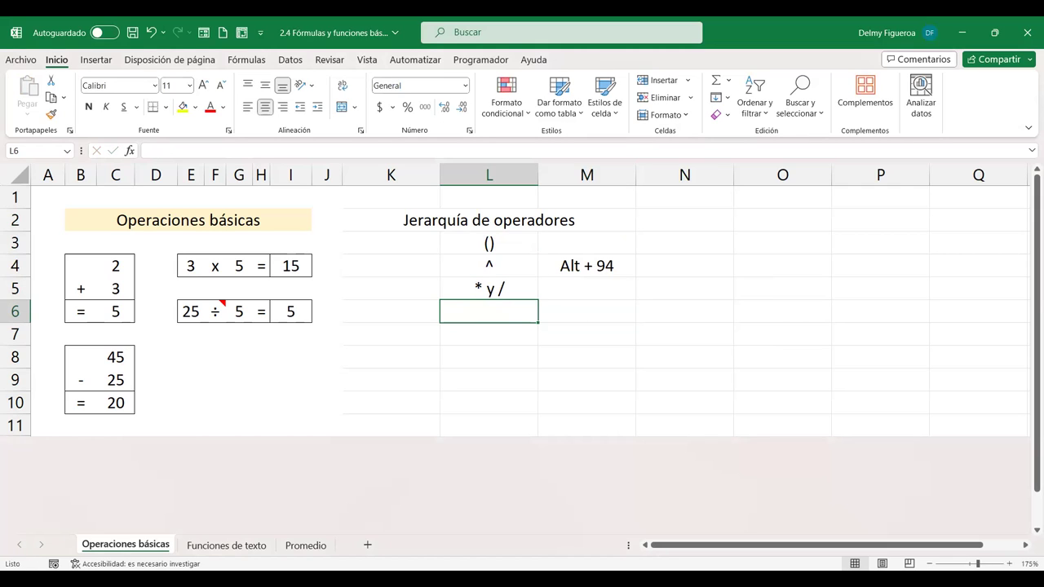
Step: Try entering '= +' in L6, then dismiss the incomplete-formula warning
type("=")
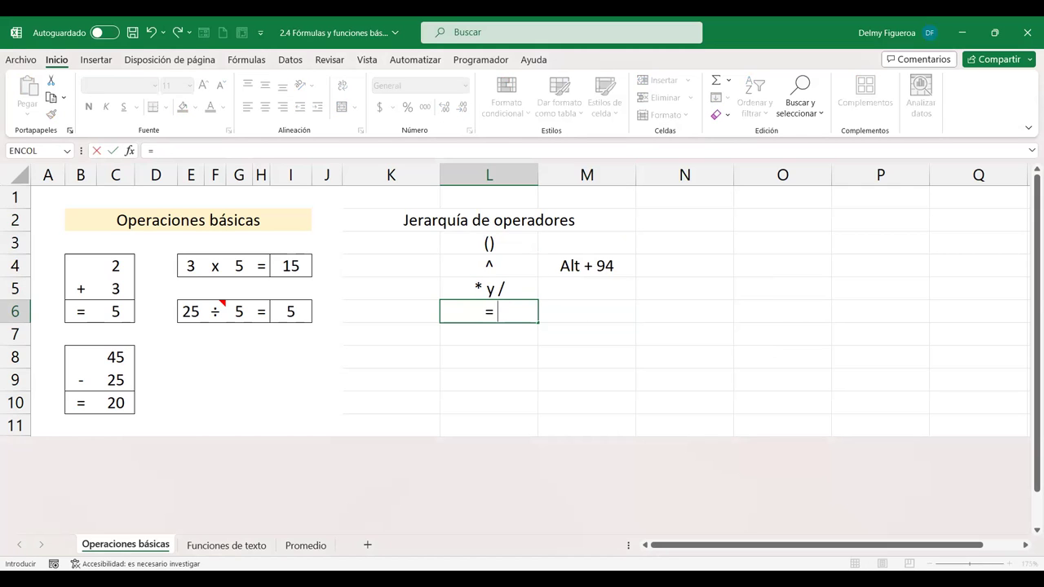
type(" +")
key("Return")
key("Escape")
key("Escape")
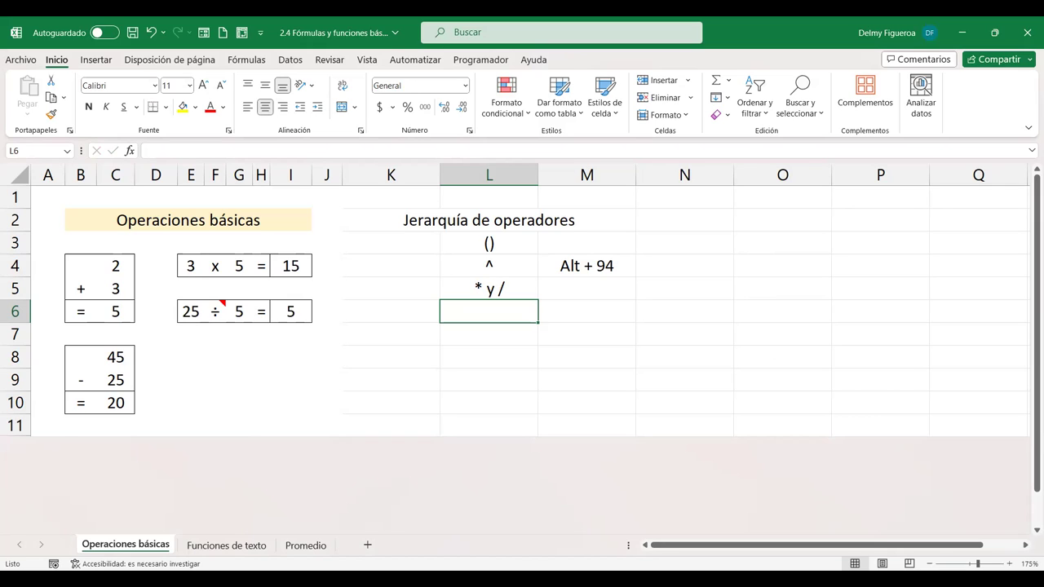
Step: Enter a SUMA formula over C4:C5 in L6 as a test
type("+")
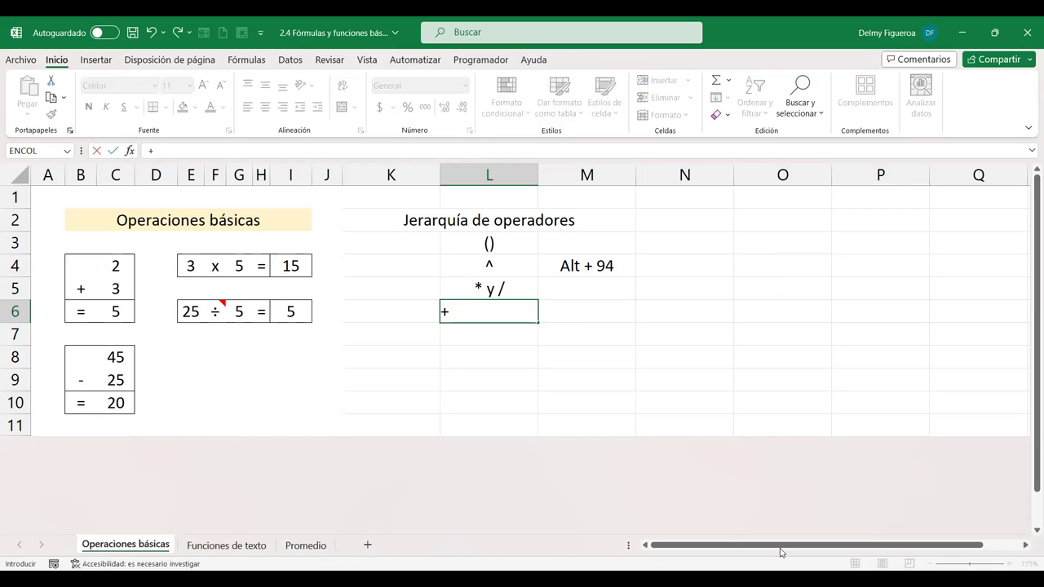
type("suma")
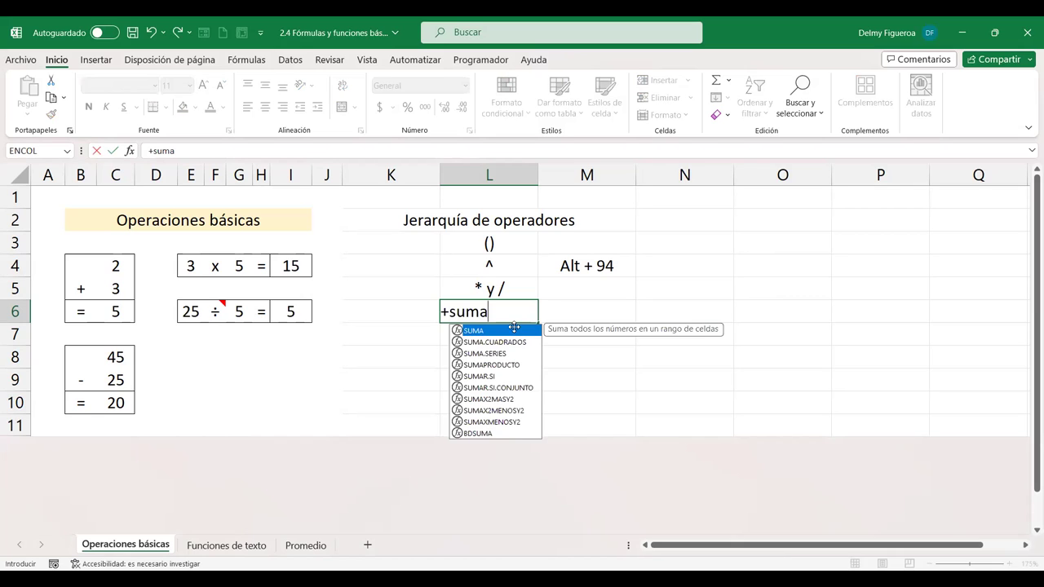
key("Tab")
left_click(116, 268)
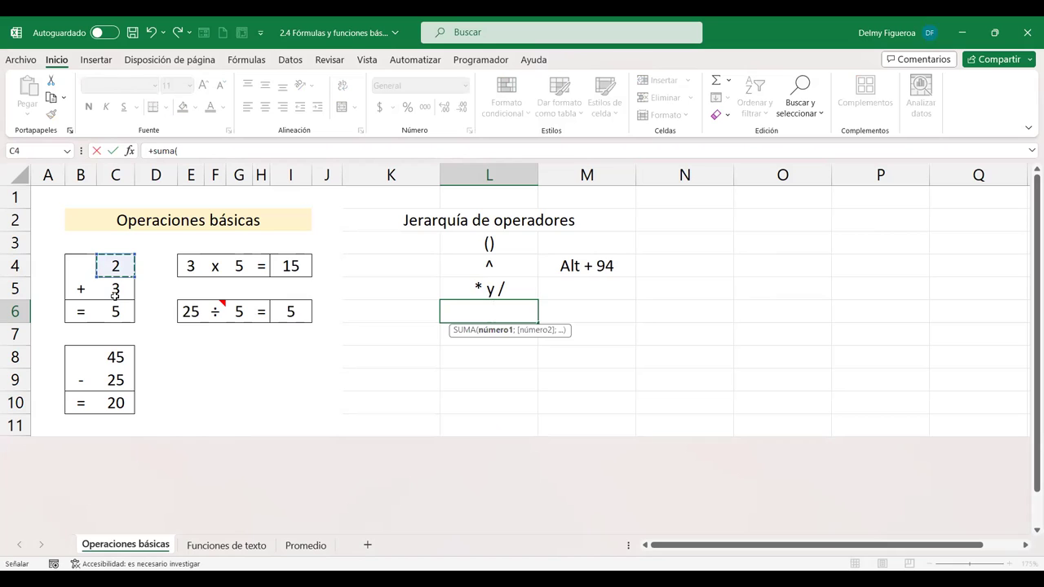
left_click_drag(115, 295, 115, 297)
type(")")
key("Return")
key("Up")
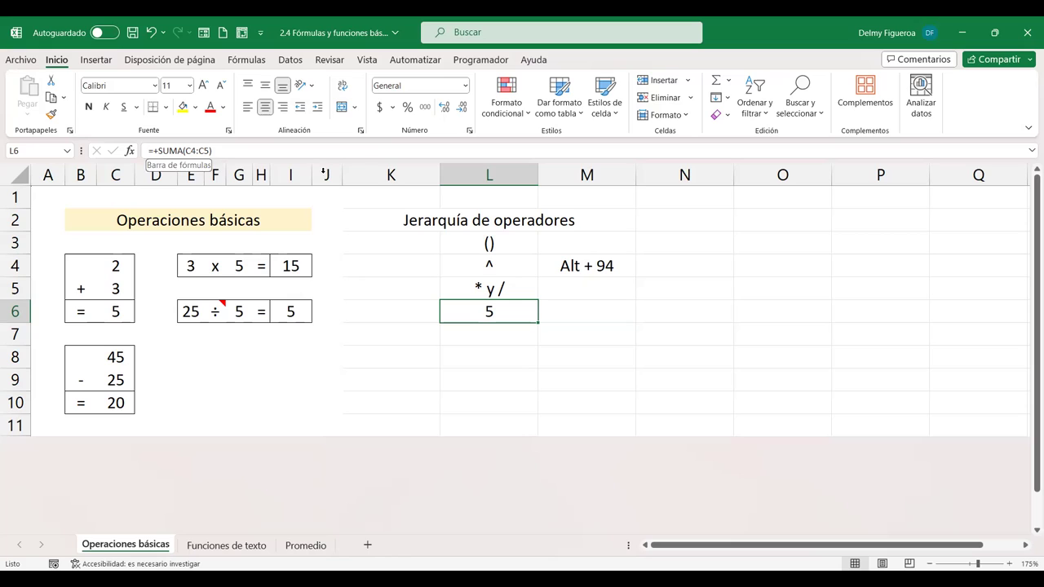
Step: Replace L6's formula with the text '+ y -' entered with a leading apostrophe
key("Delete")
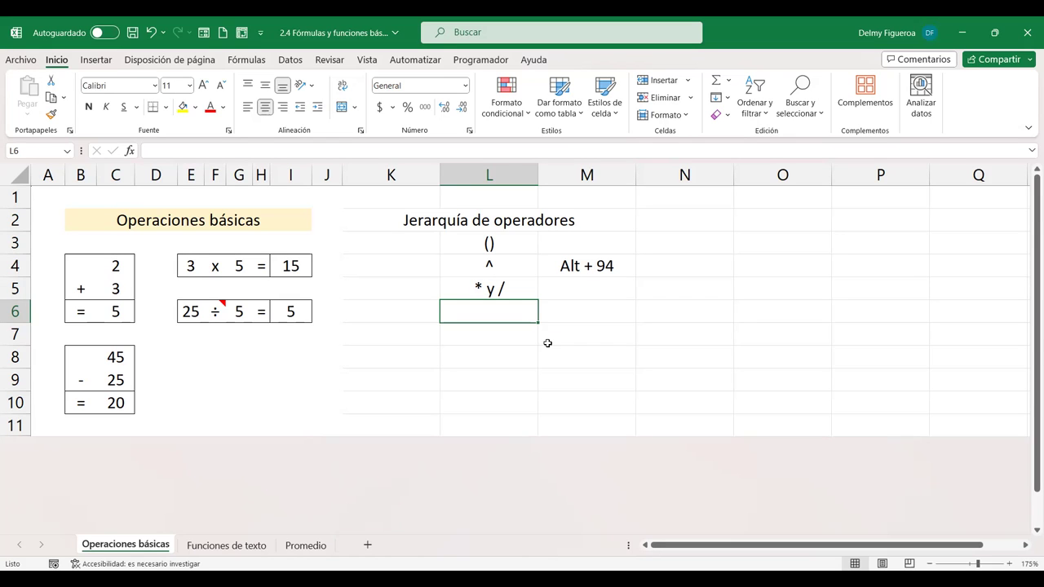
type("'")
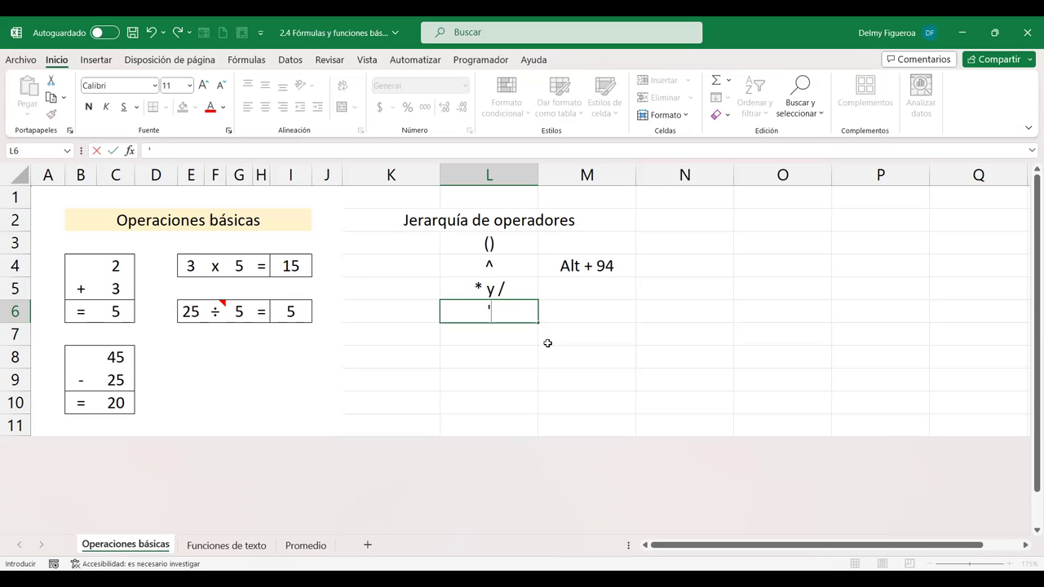
type("+")
type(" y -")
key("Return")
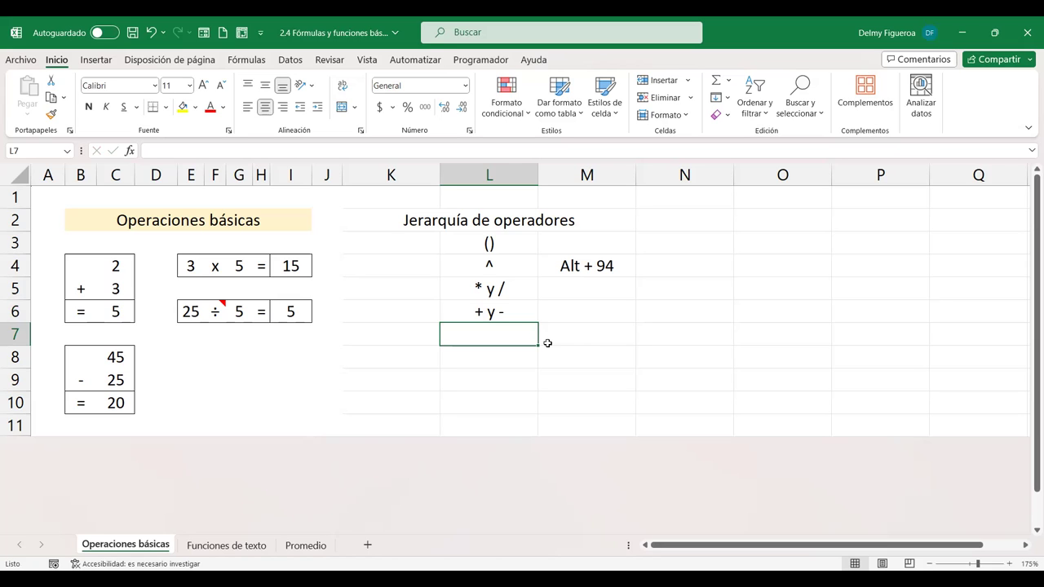
left_click(498, 313)
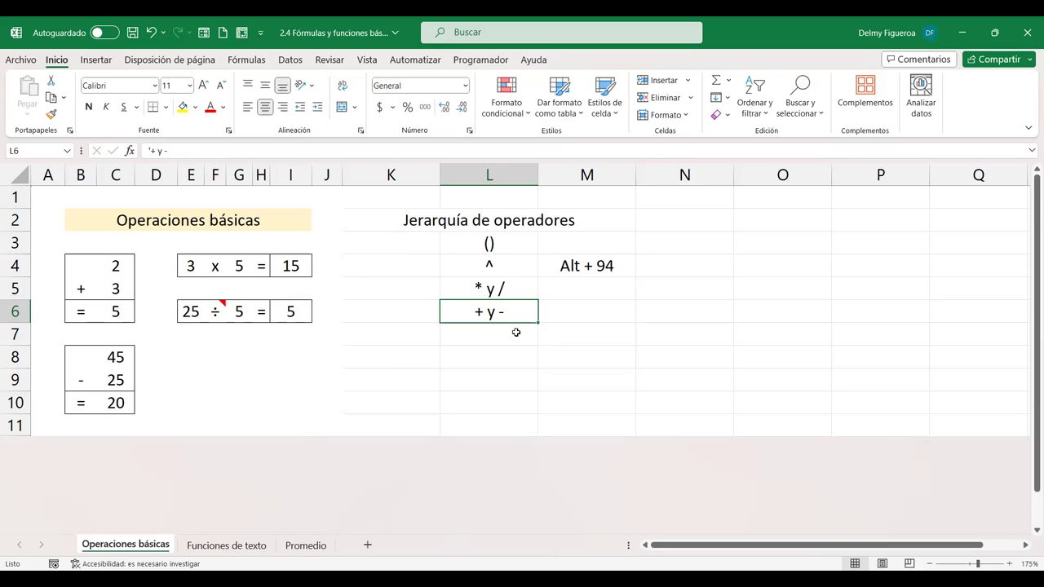
left_click(595, 307)
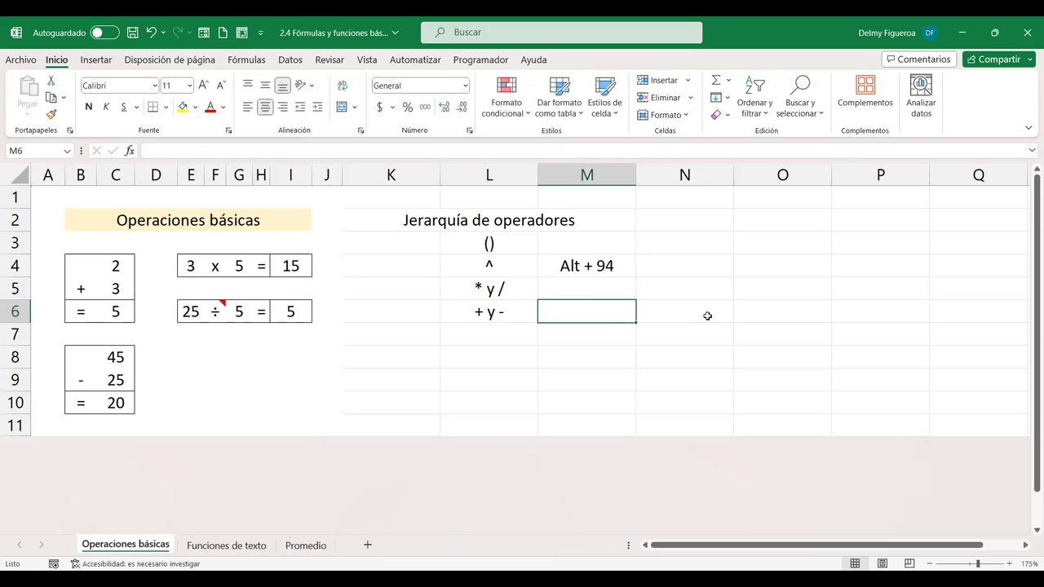
left_click(501, 356)
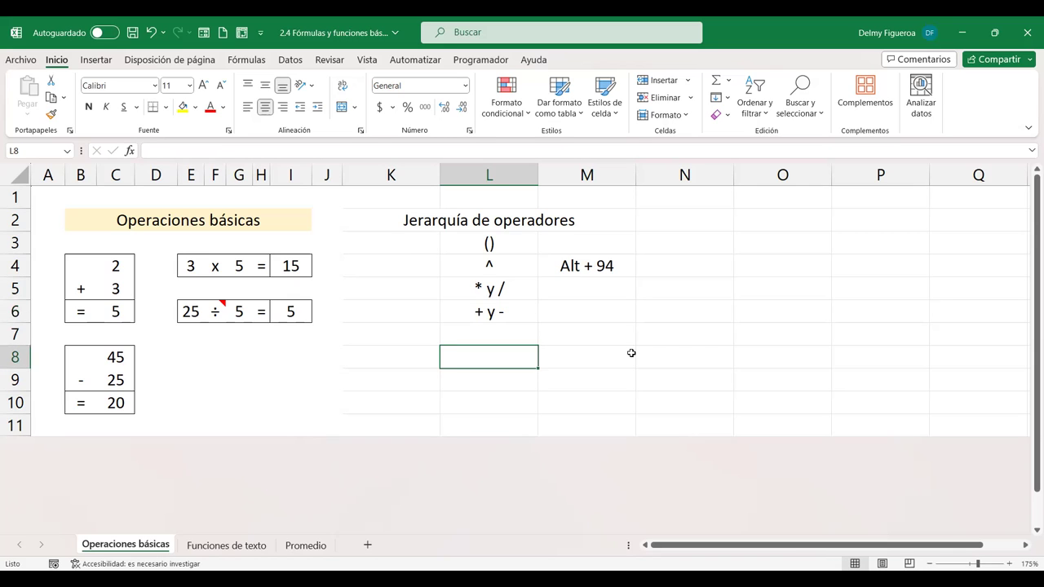
Step: Build =C4+C5-C9*E4/G6^2 in L8 by clicking the cells, and commit it to show 2
type("=")
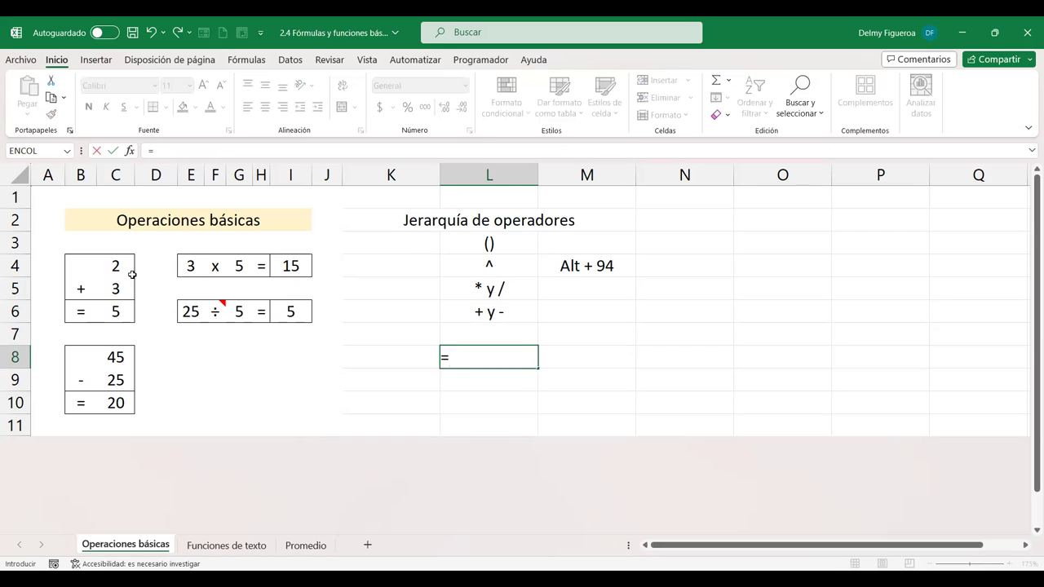
left_click(110, 265)
type("+")
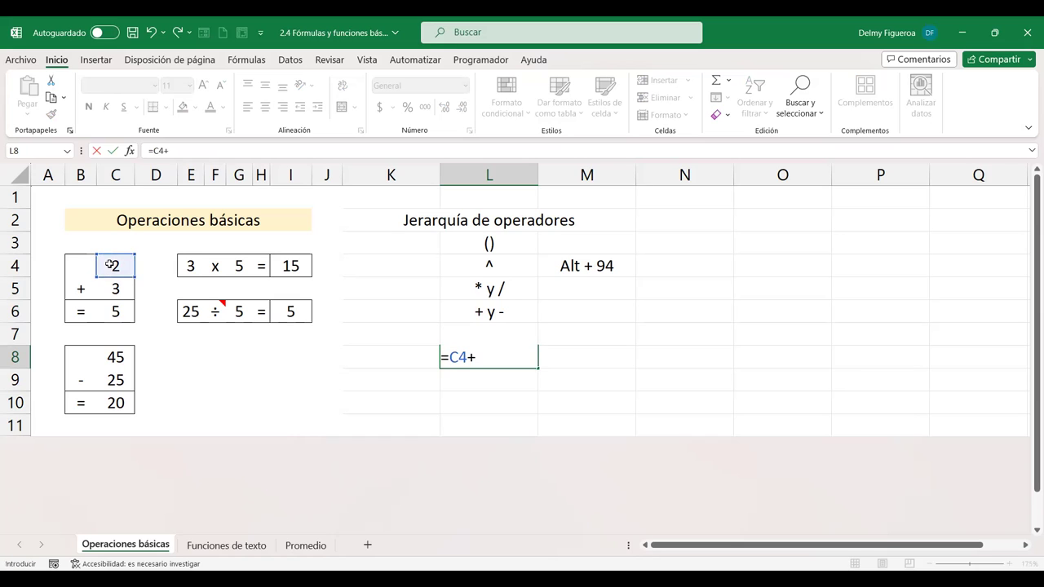
left_click(116, 289)
type("-")
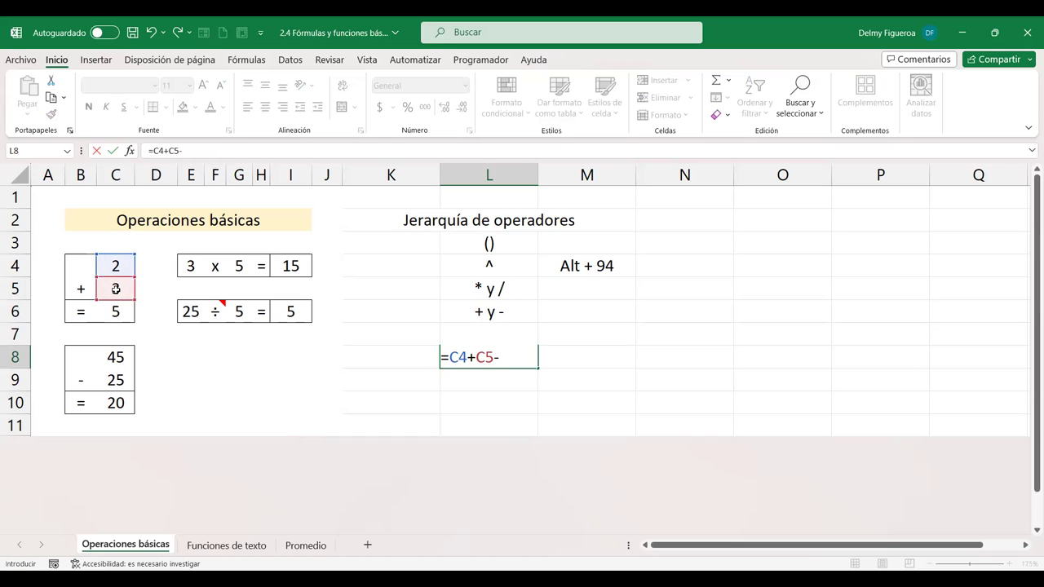
left_click(117, 380)
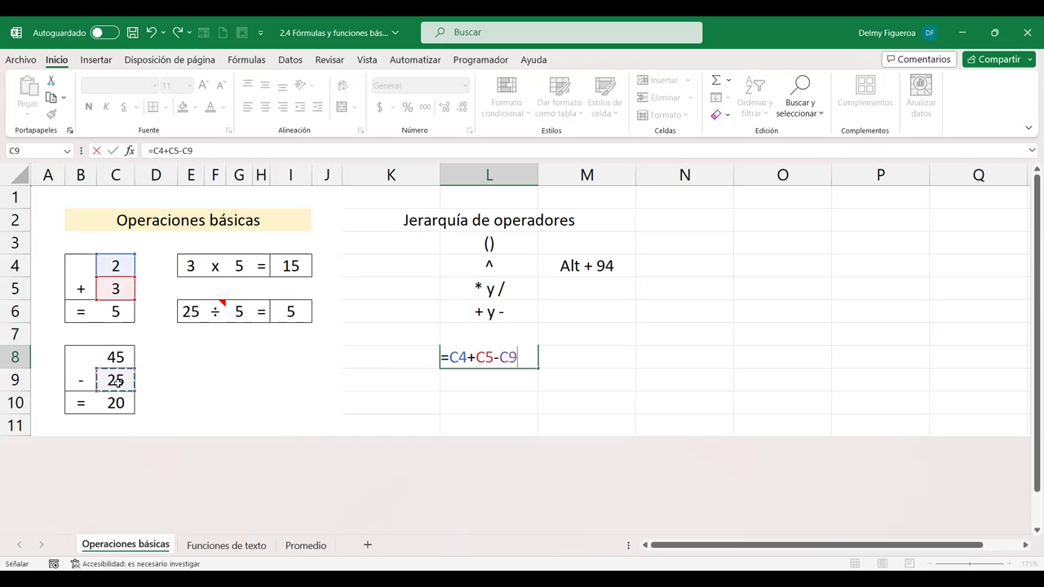
type("*")
left_click(188, 266)
type("/")
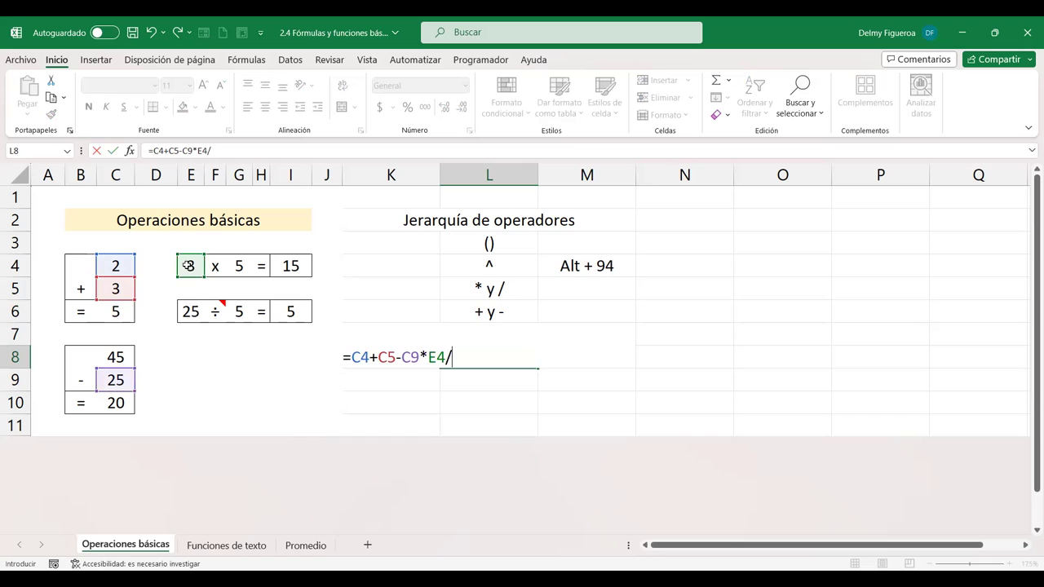
left_click(240, 311)
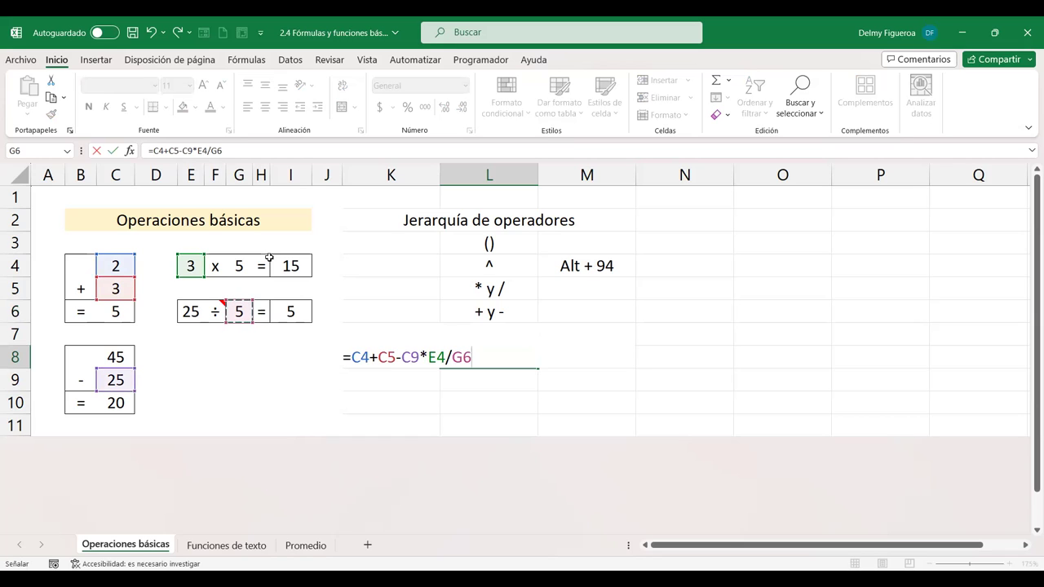
type("^2")
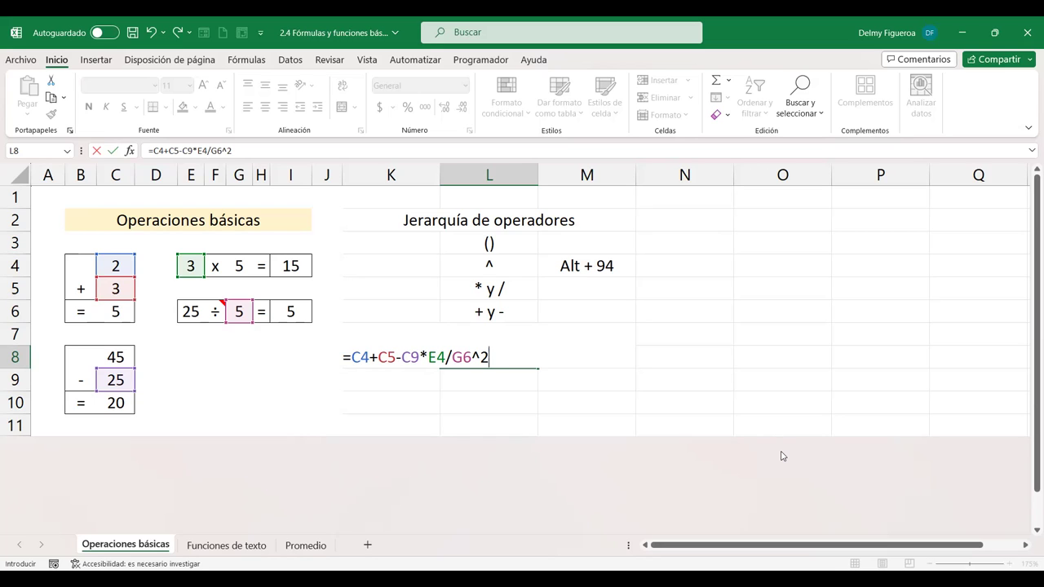
key("ctrl+Return")
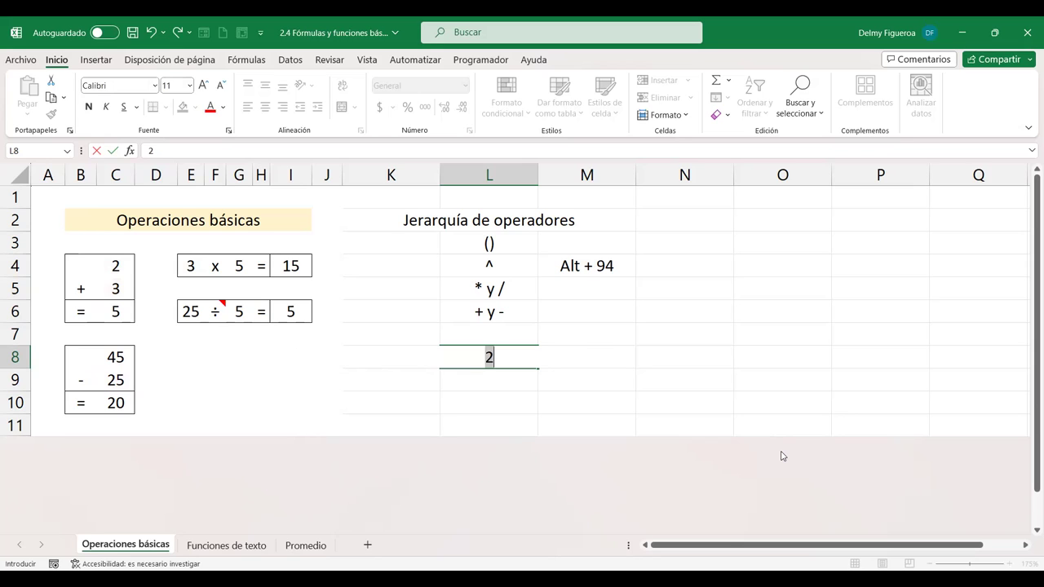
key("F2")
type("=C4+C5-C9*E4/G6^")
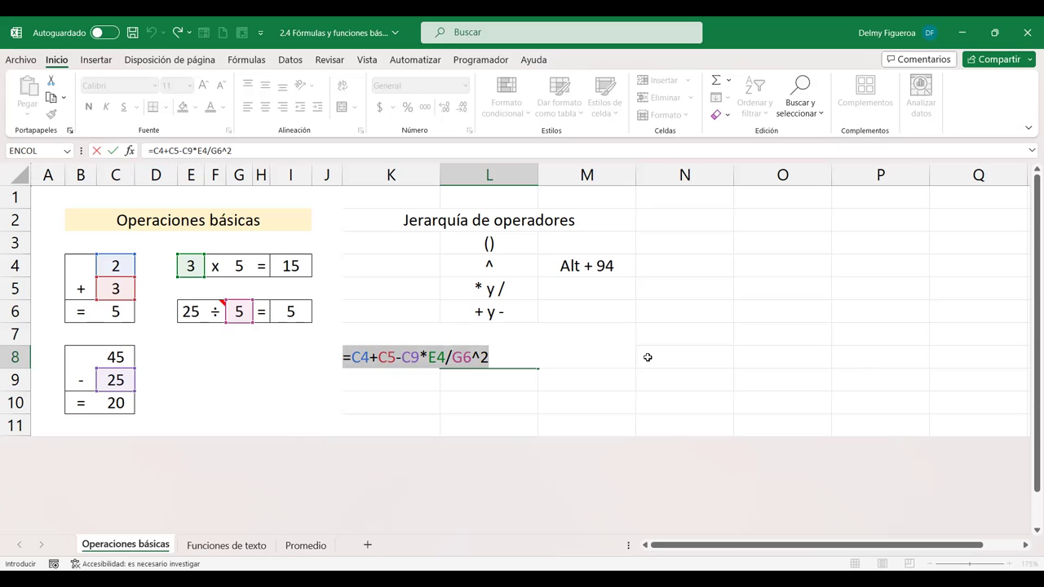
type("2")
left_click(362, 357)
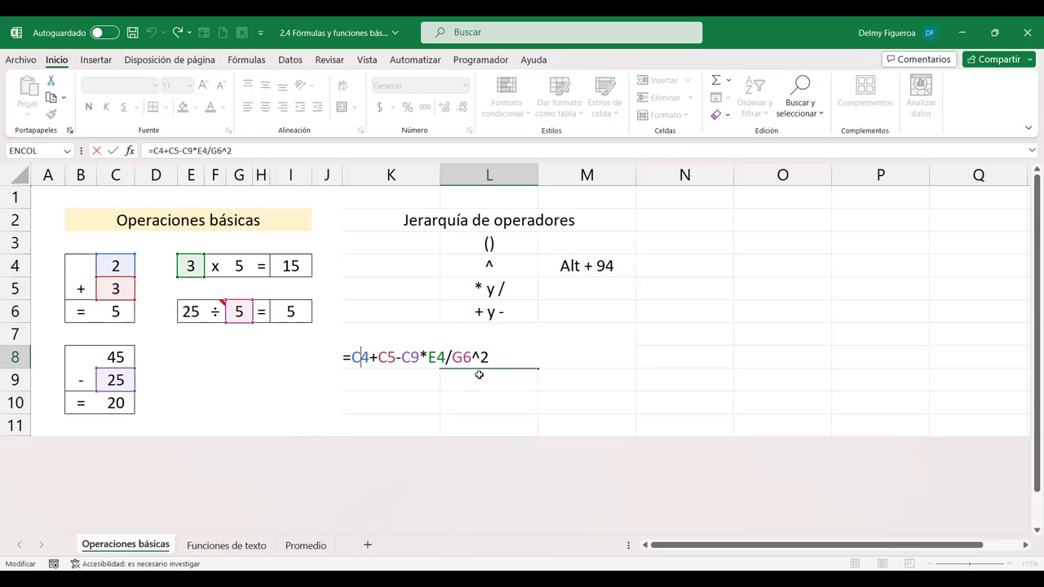
key("Return")
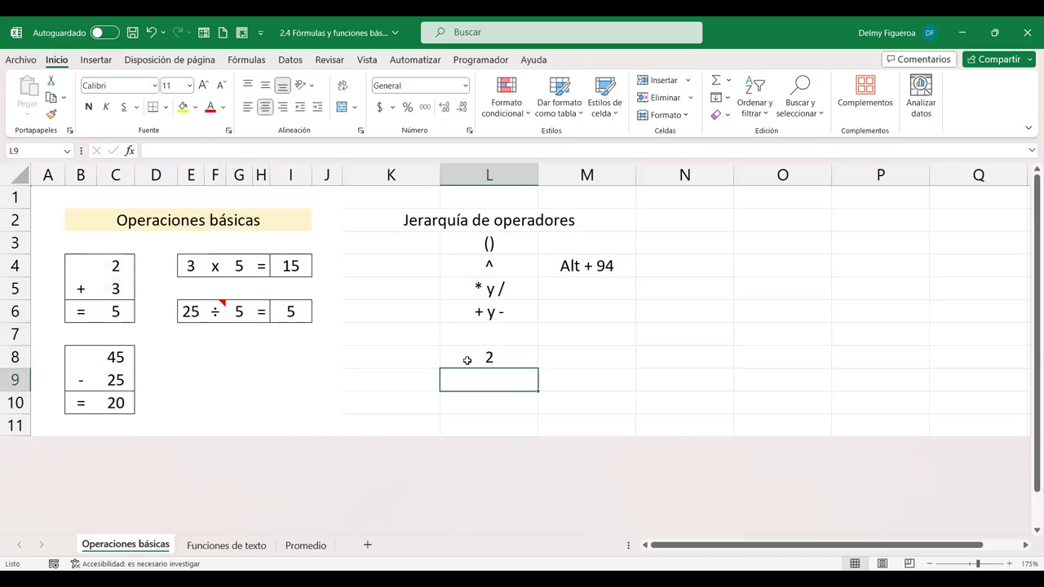
Step: Wrap C4+C5 in parentheses in L8's formula and evaluate that part with F9 to 5
double_click(490, 359)
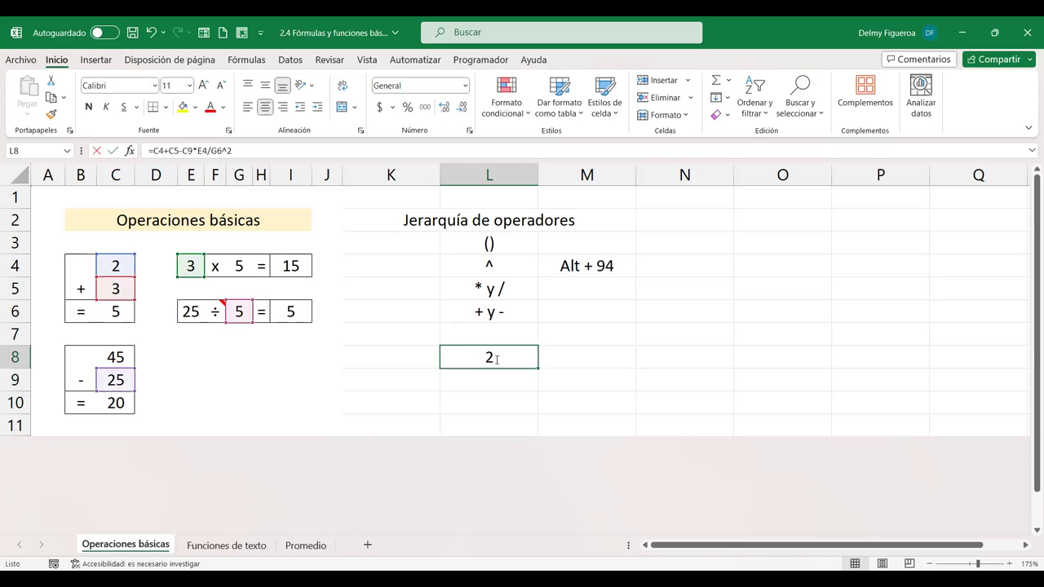
key("Home")
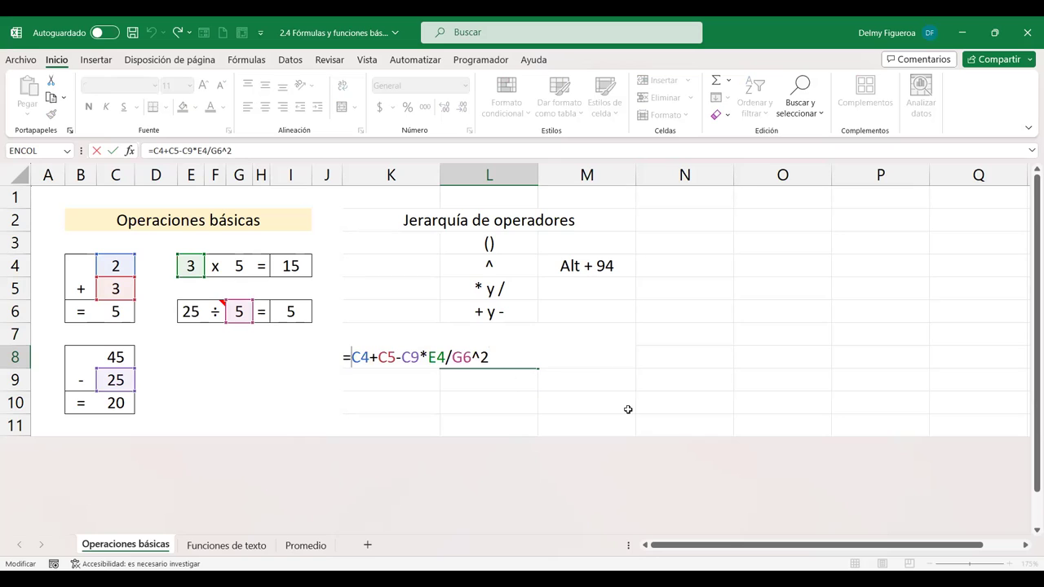
type("(")
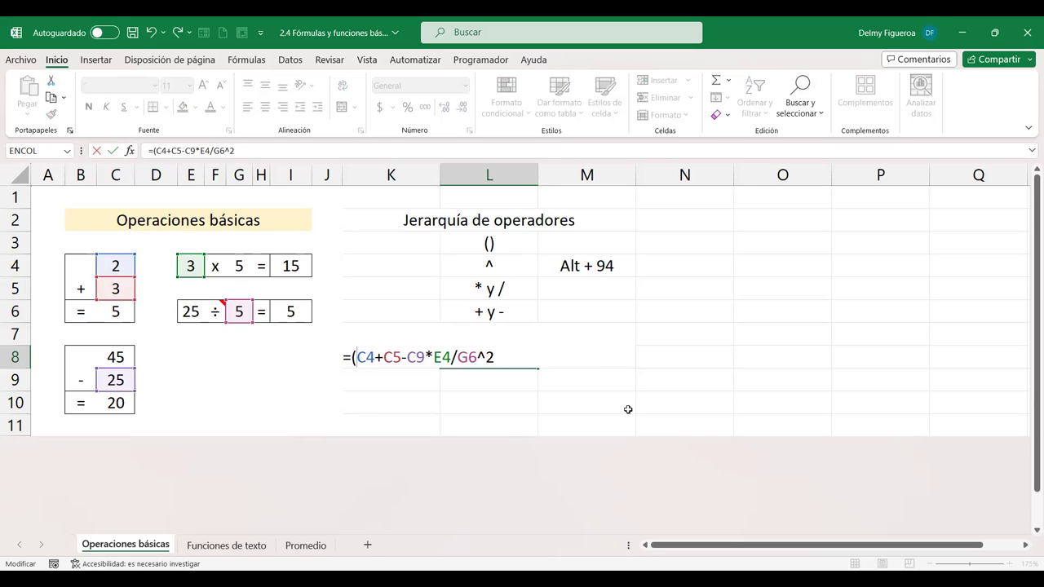
key("Right")
key("Right")
key("Right")
type(")")
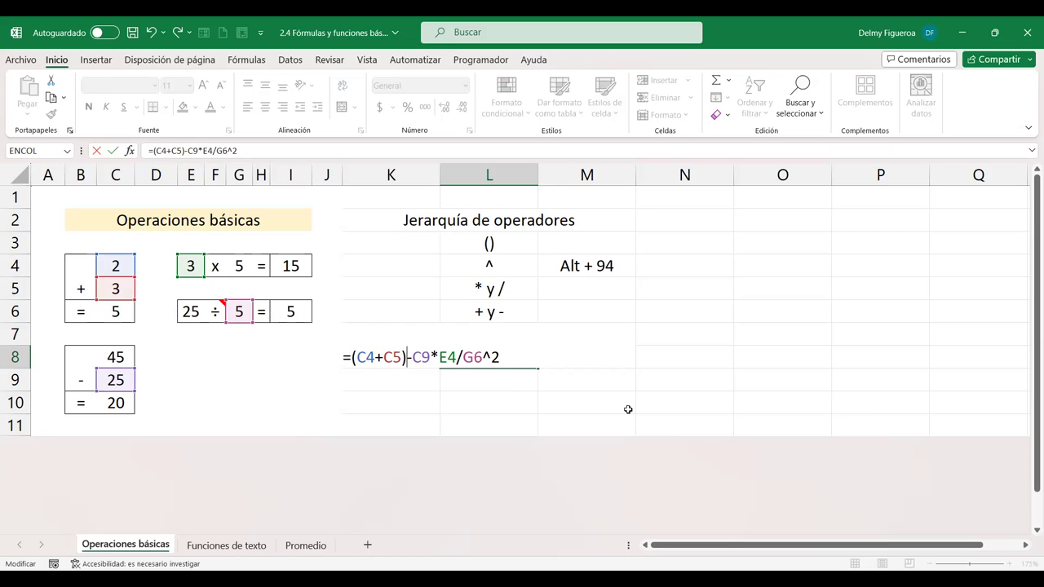
key("shift+Left")
key("shift+Left")
key("shift+Left")
key("shift+Left")
key("shift+Left")
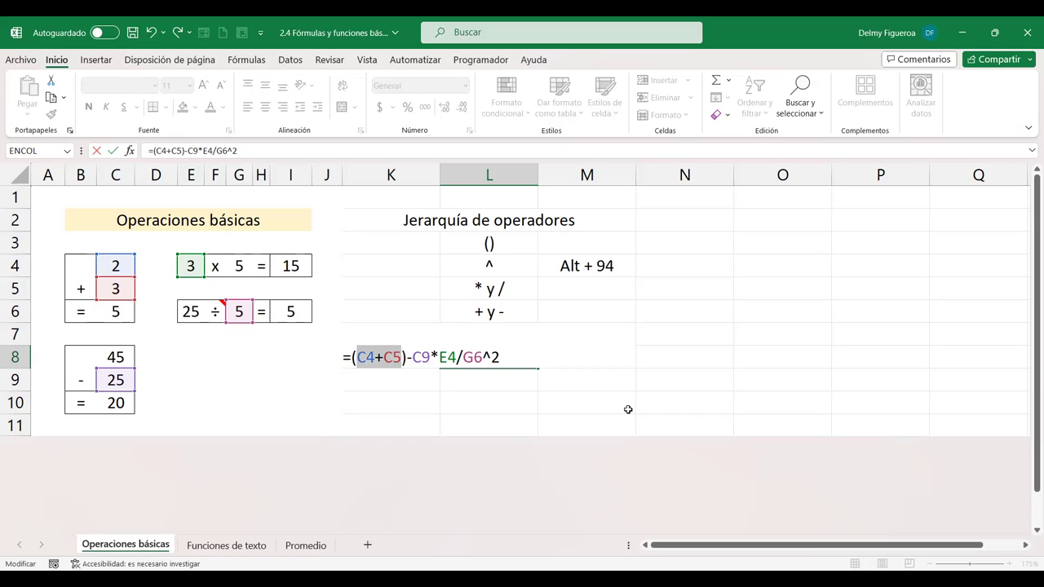
key("F9")
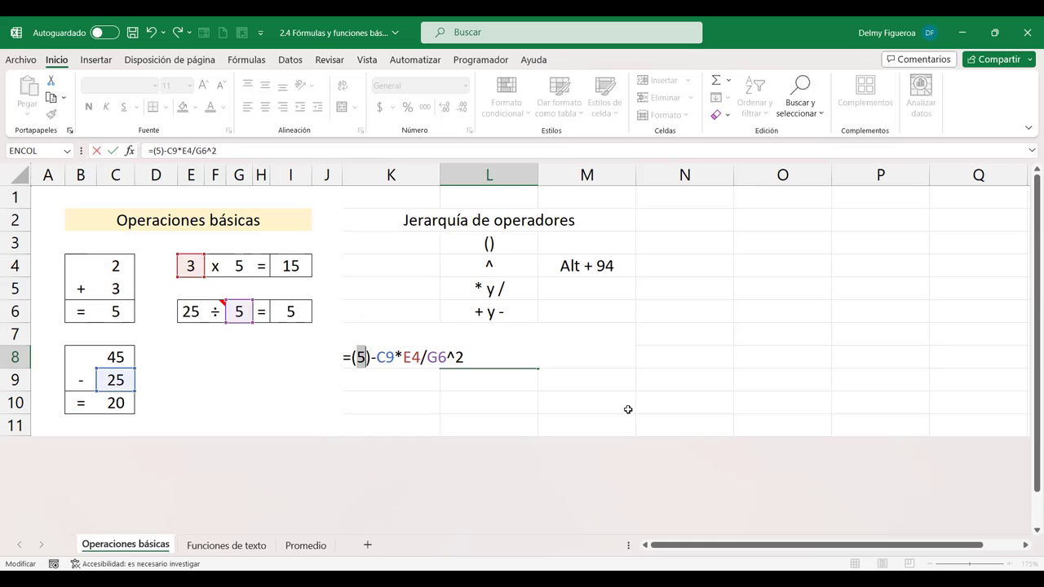
Step: Restore C4+C5 in L8, then evaluate C9*E4/G6^2 with F9 to see 3
type("C4+C5")
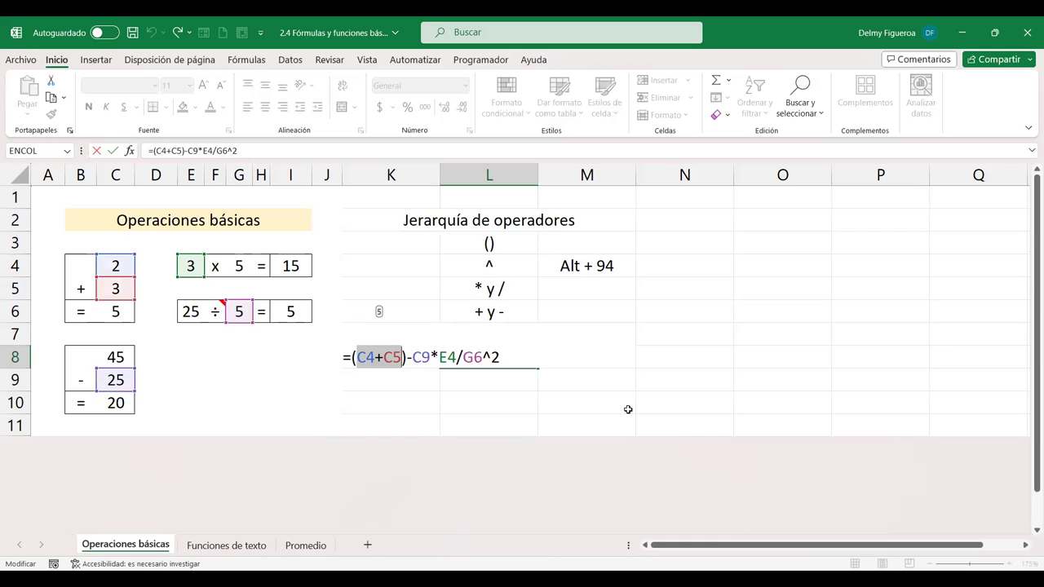
key("Right")
key("Right")
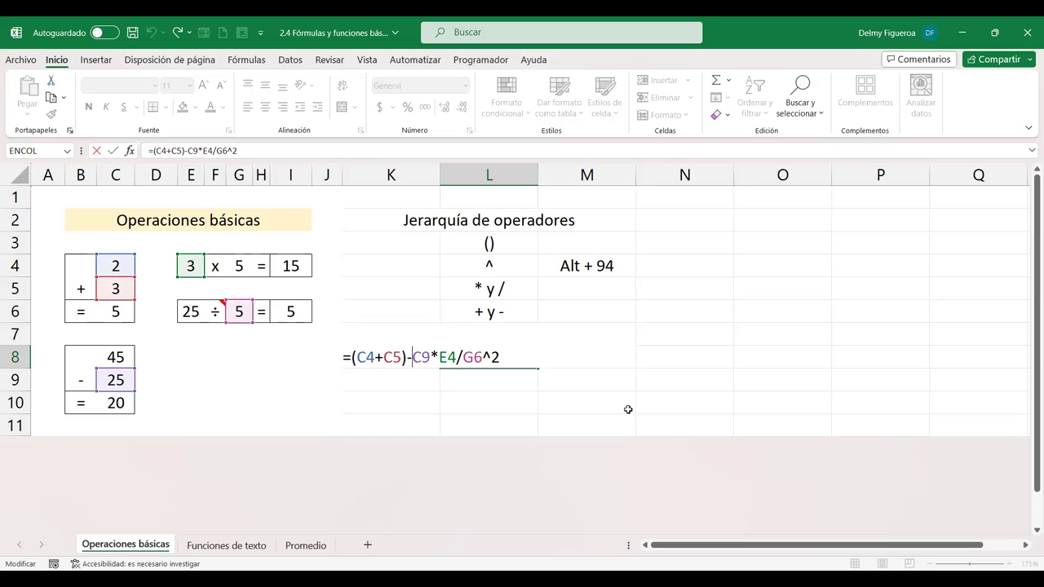
key("shift+Right")
key("shift+Right")
key("Right")
key("Left")
key("shift+Right")
key("shift+Right")
key("shift+Right")
key("shift+Right")
key("shift+Right")
key("shift+Right")
key("shift+Right")
key("shift+Right")
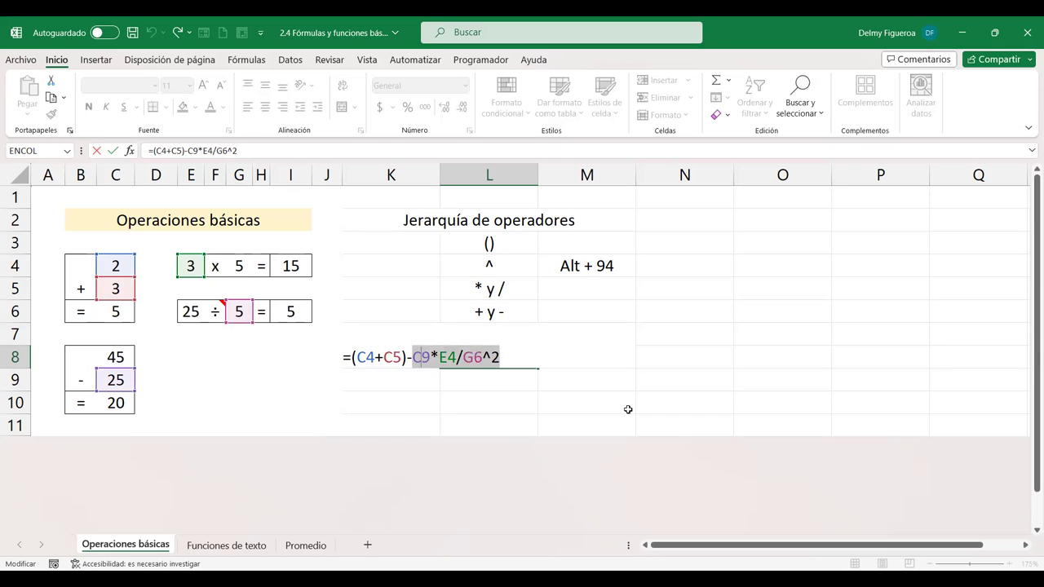
key("F9")
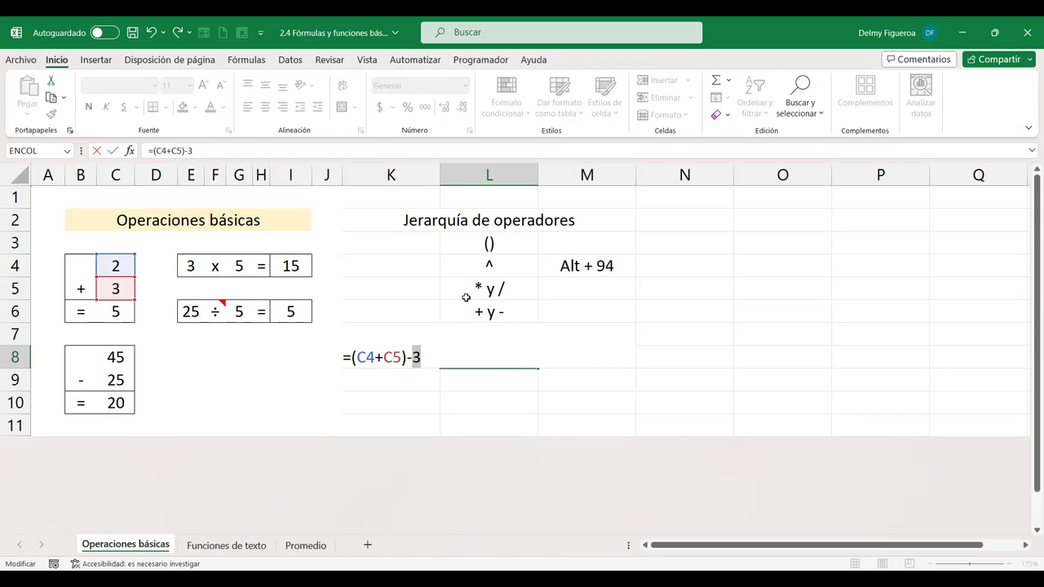
Step: Restore C9*E4/G6^2 and commit =(C4+C5)-C9*E4/G6^2 in L8
type("C9*E4/G6^2")
key("Left")
key("Left")
key("Left")
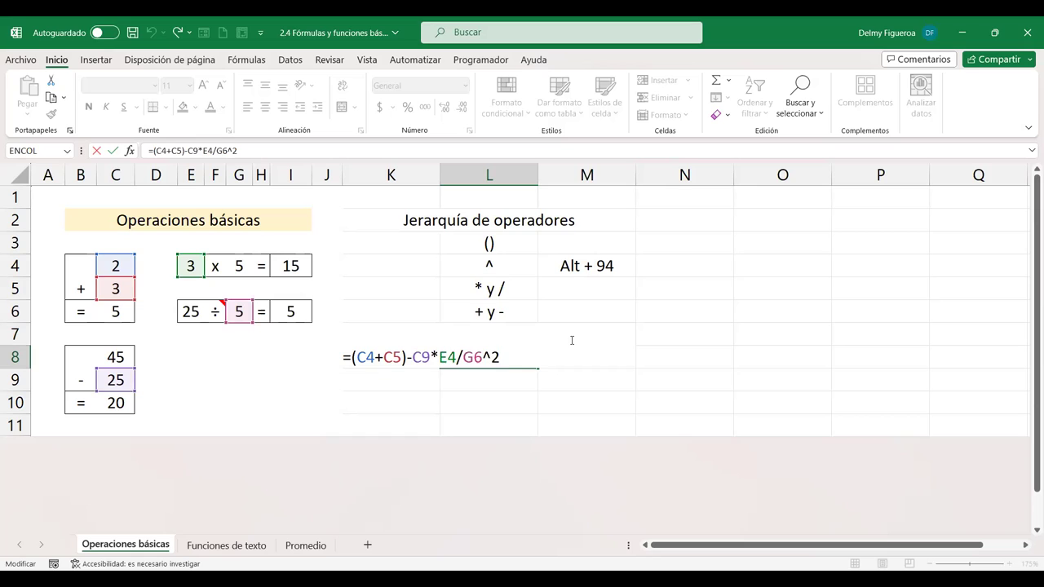
key("shift+Right")
key("shift+Right")
key("shift+Right")
key("shift+Right")
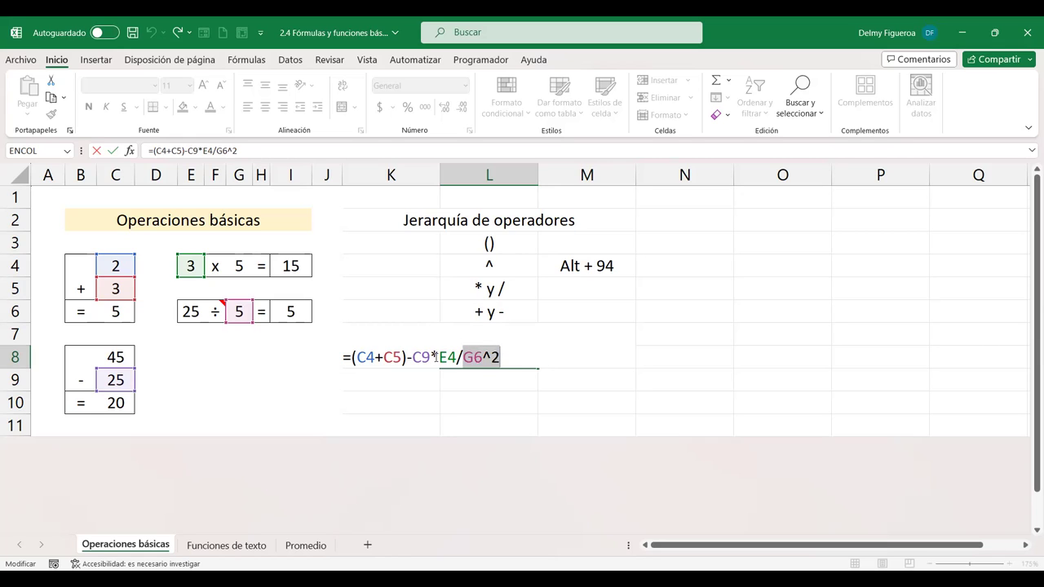
left_click_drag(441, 357, 502, 355)
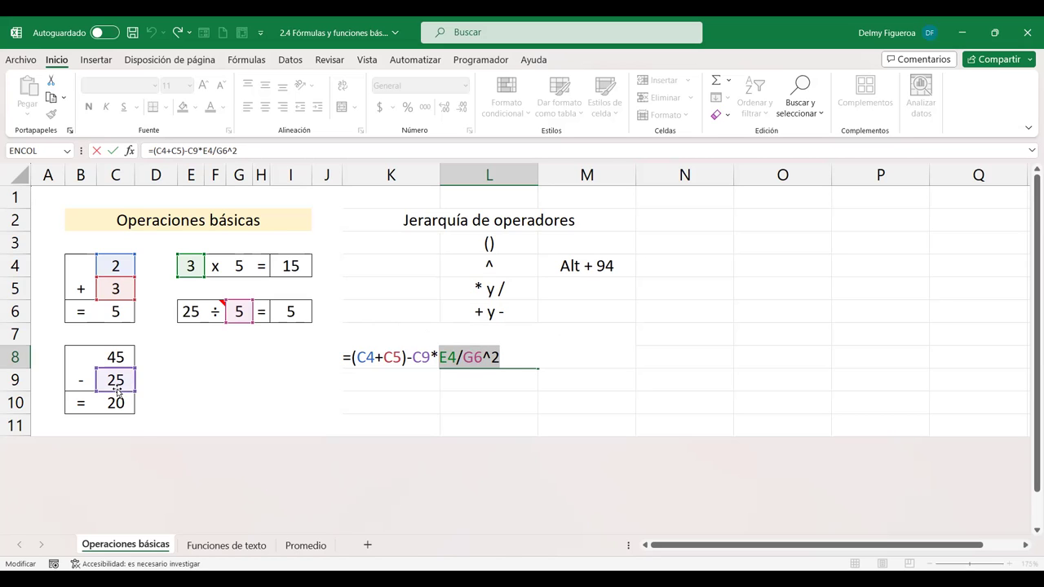
left_click_drag(414, 359, 500, 359)
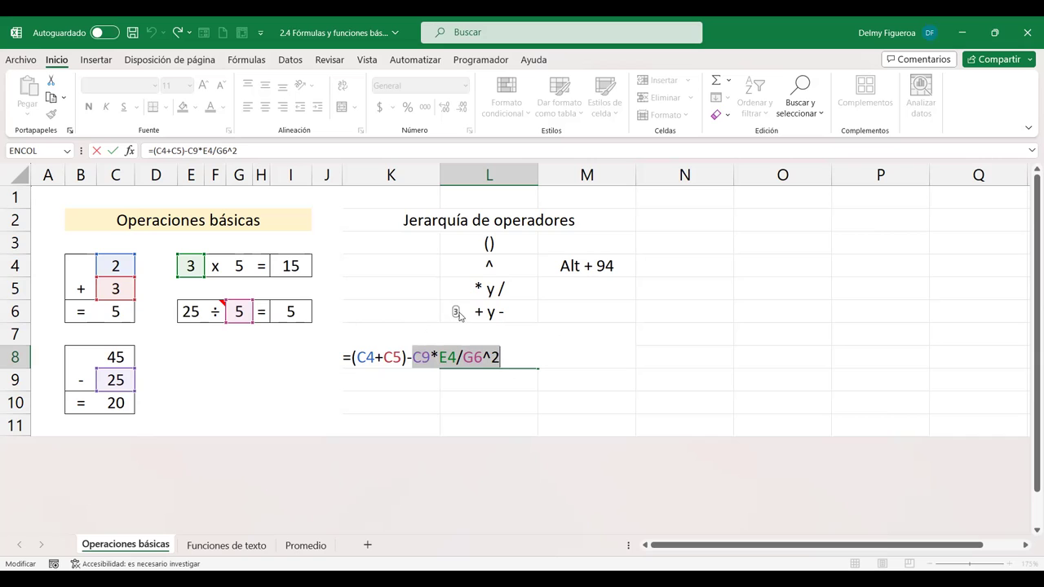
key("Return")
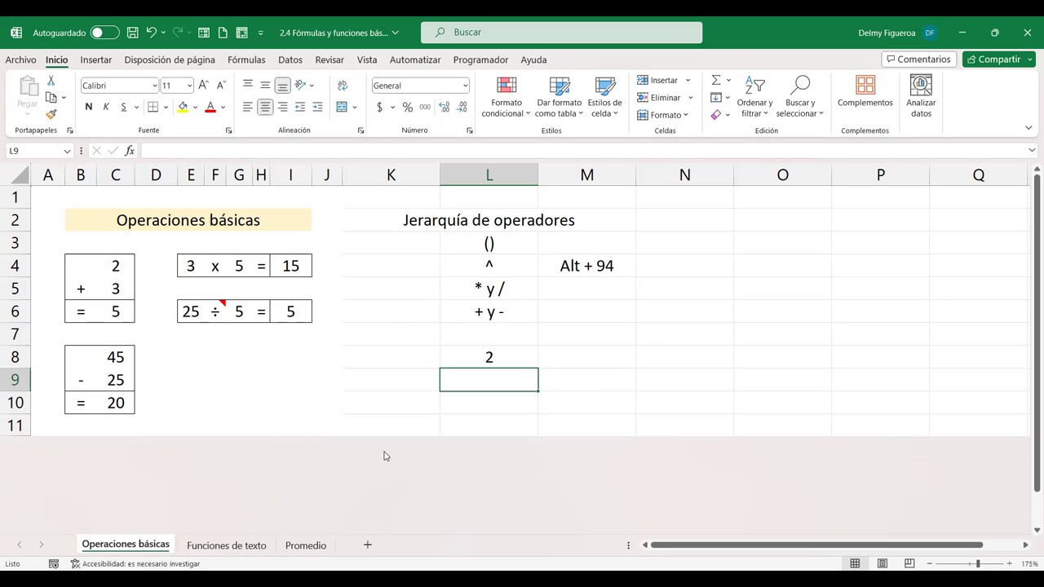
Step: Review the operator list L3:L6, then switch to the Funciones de texto sheet
left_click(514, 244)
left_click_drag(514, 280, 515, 309)
left_click(585, 306)
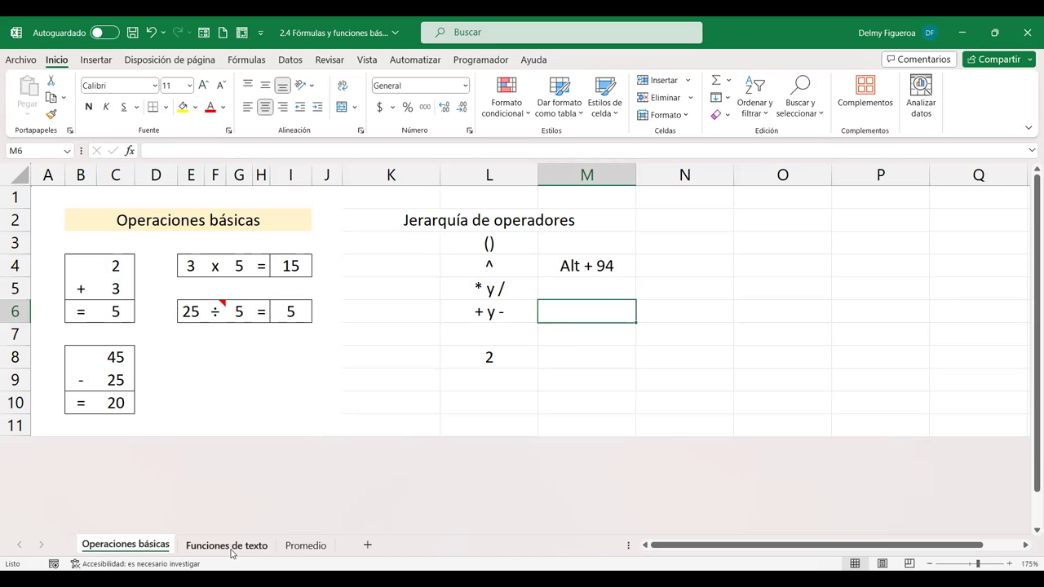
left_click(227, 545)
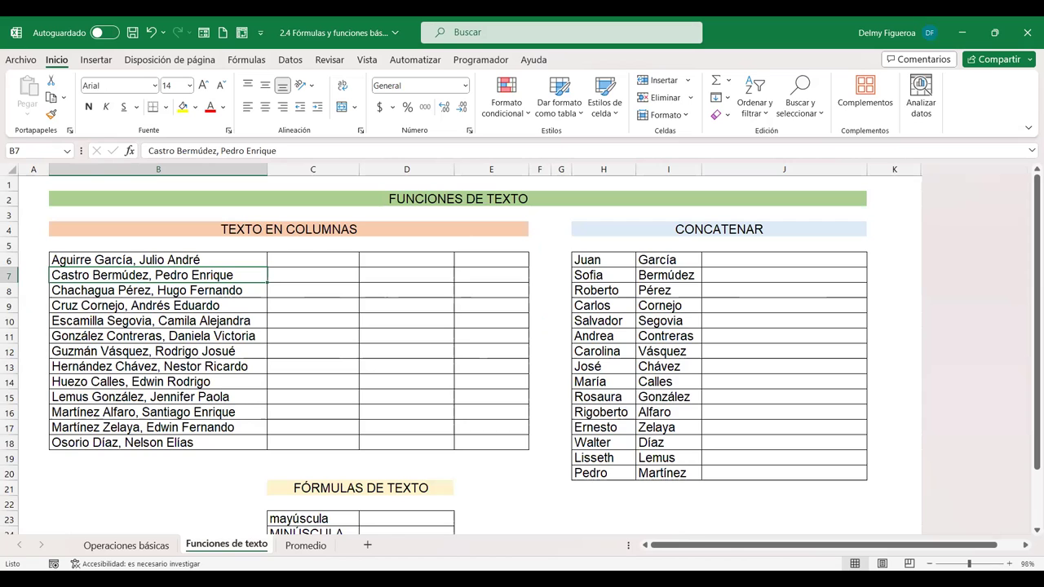
left_click(1011, 565)
left_click(1012, 565)
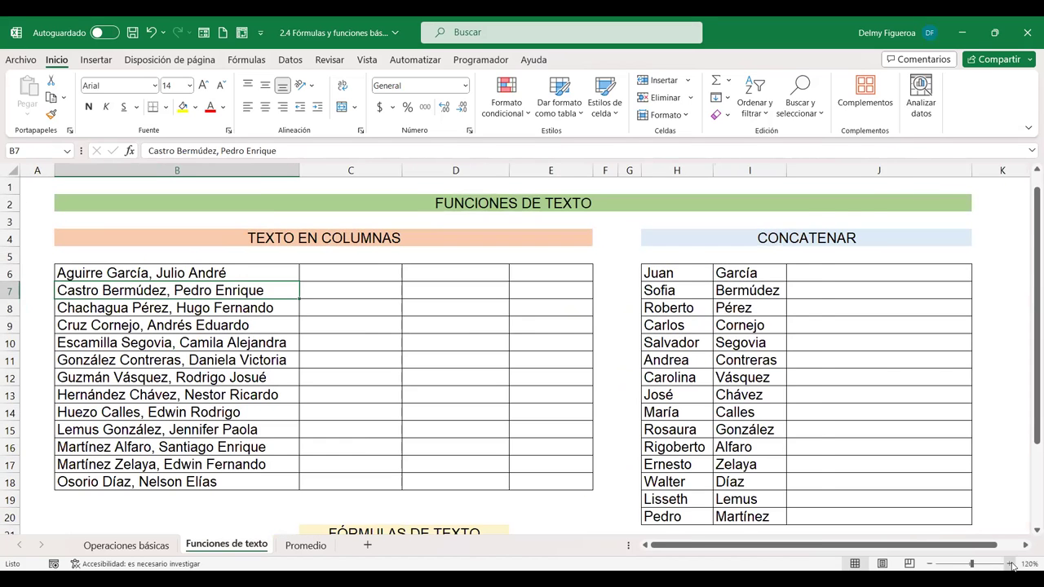
left_click(1011, 566)
left_click(563, 392)
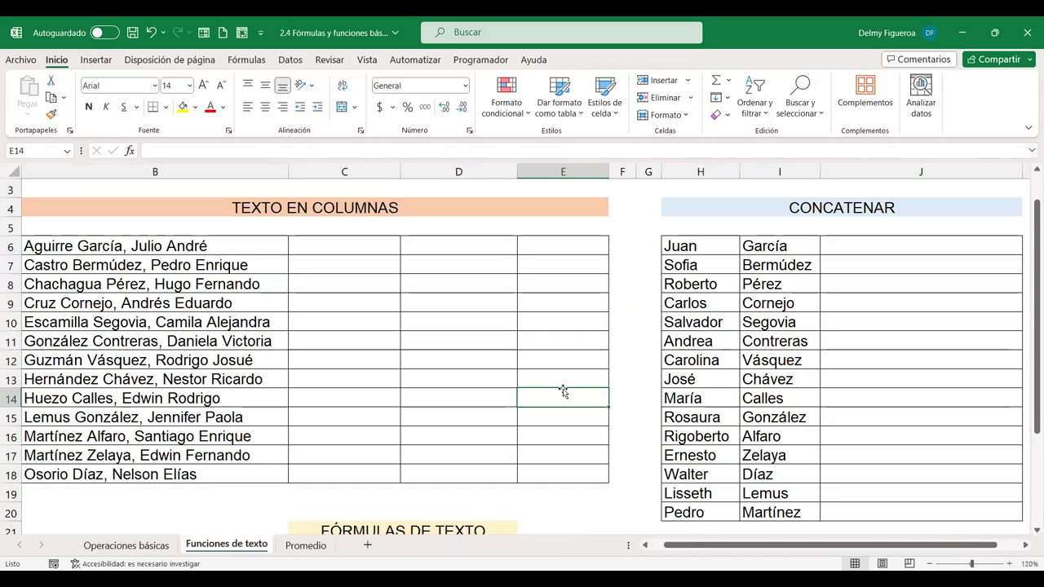
key("ctrl+Home")
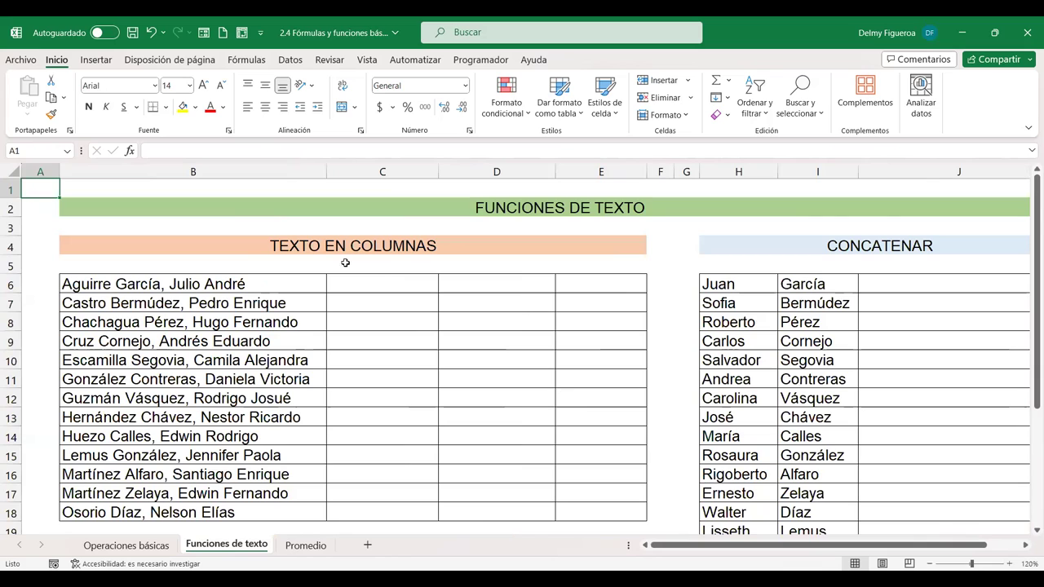
left_click(375, 278)
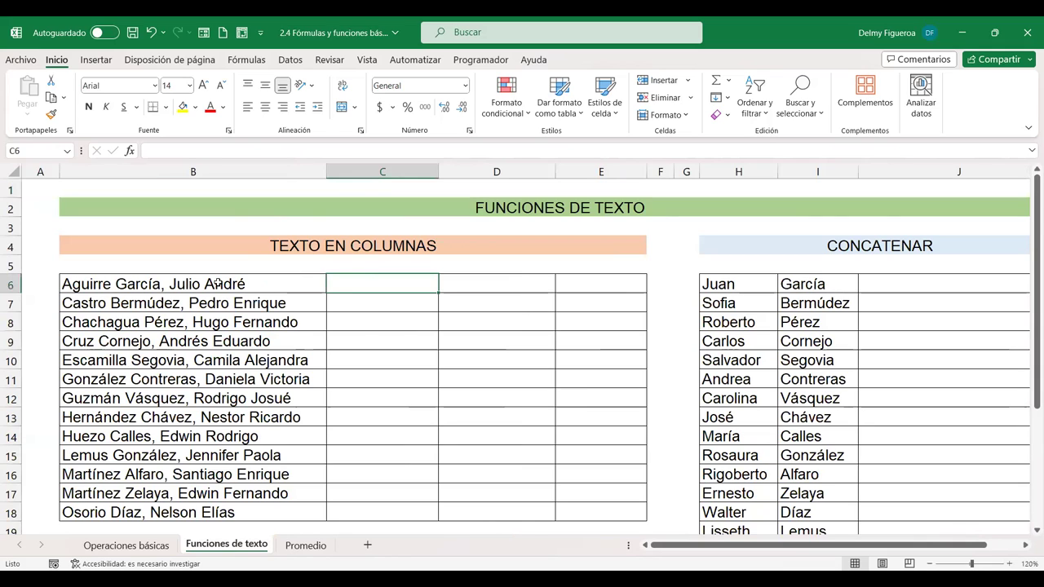
left_click_drag(218, 283, 218, 512)
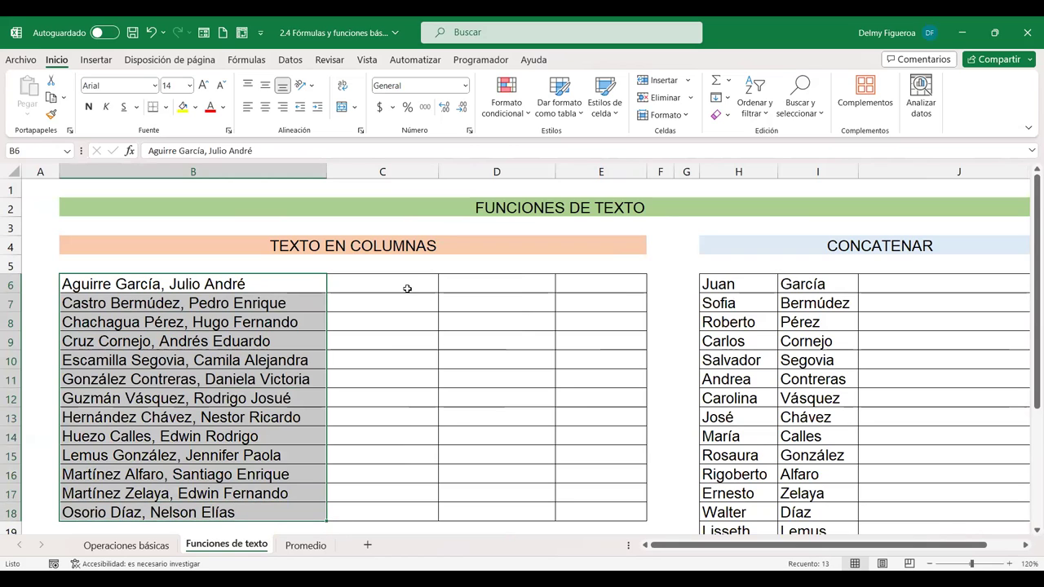
left_click_drag(407, 282, 616, 510)
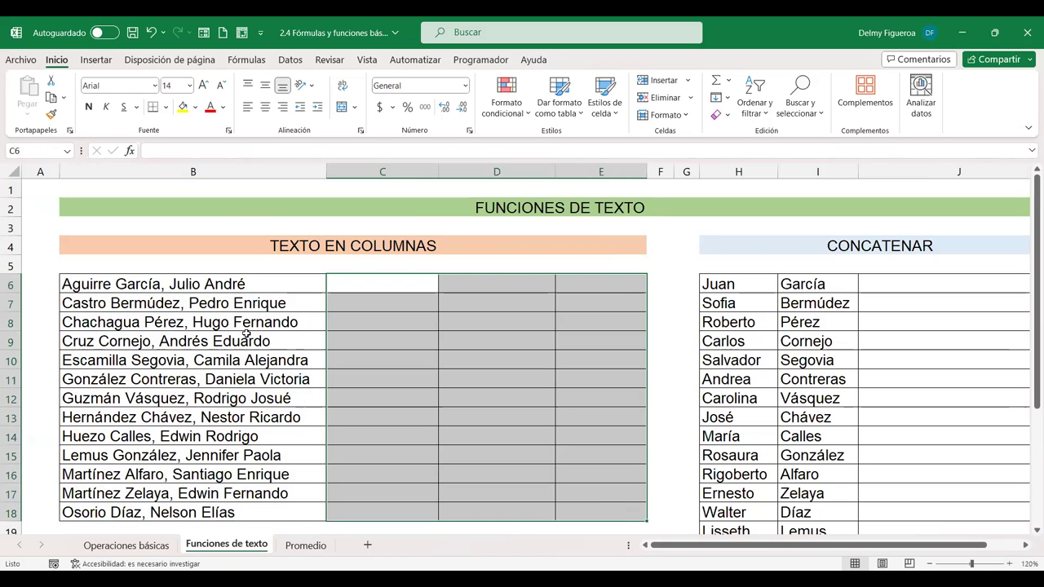
left_click(233, 284)
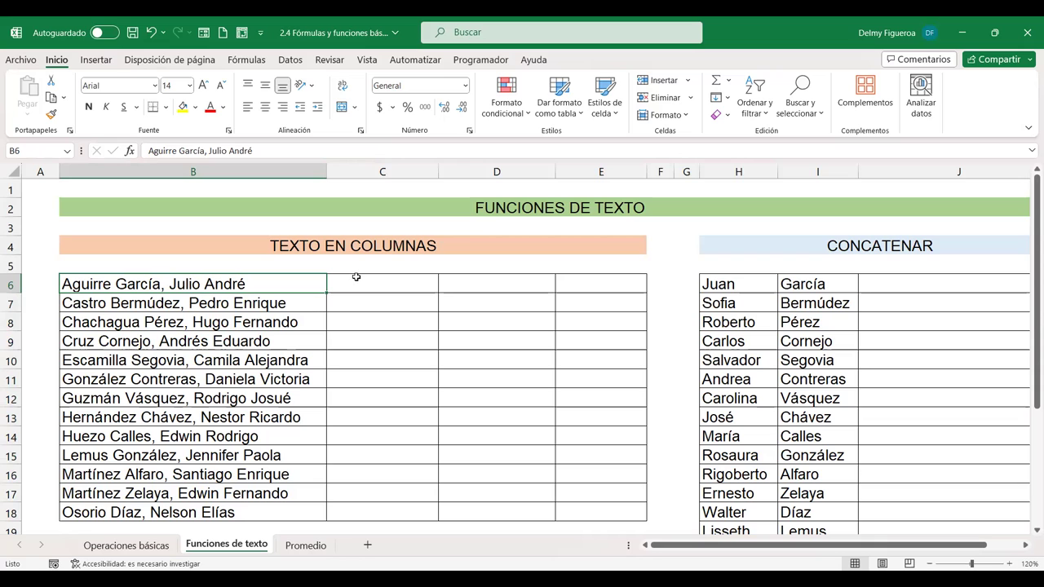
Step: Launch Texto en columnas from the Datos tab for the name in B6
left_click(255, 59)
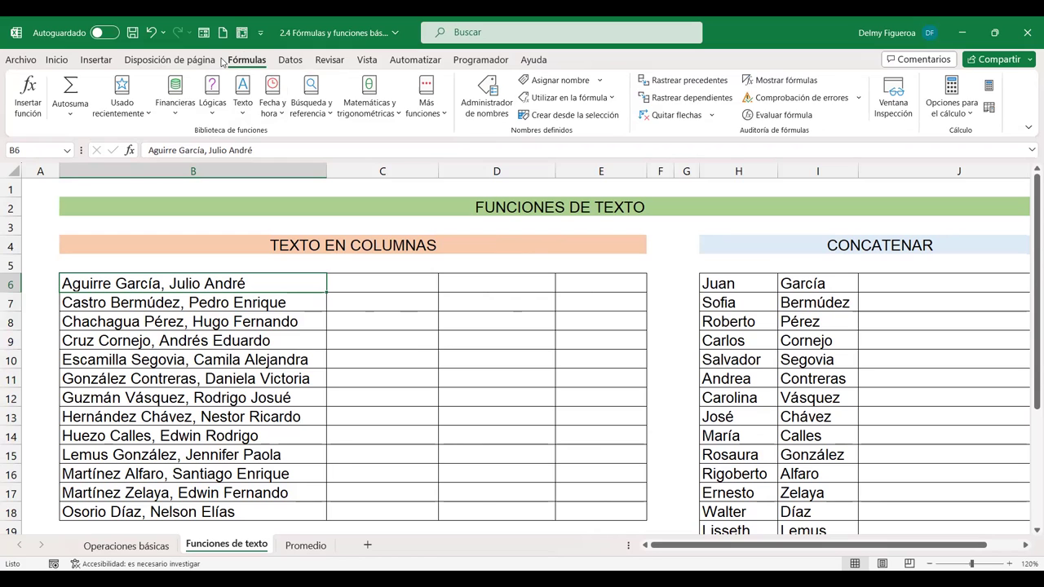
left_click(336, 65)
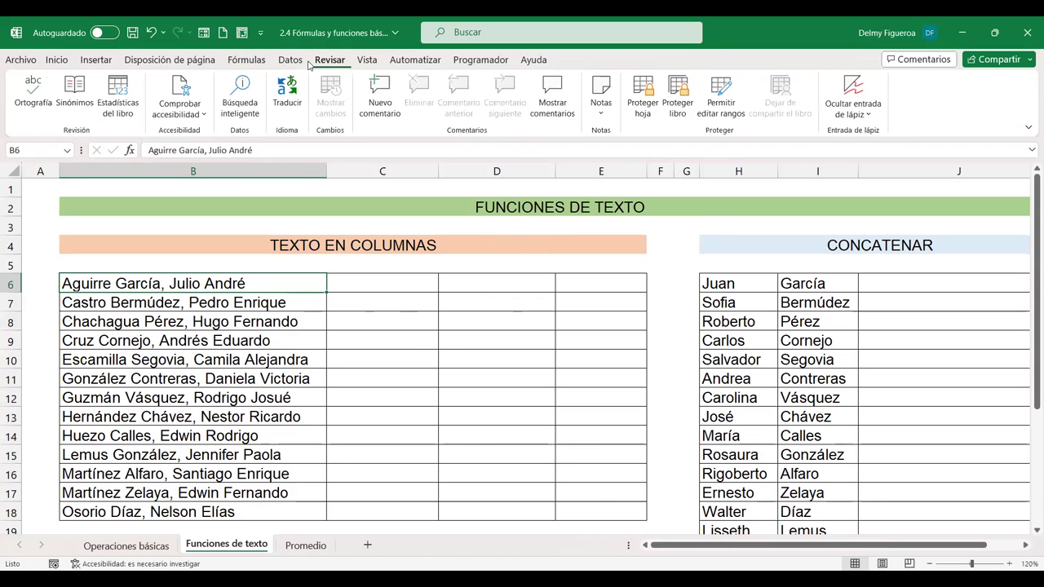
left_click(258, 65)
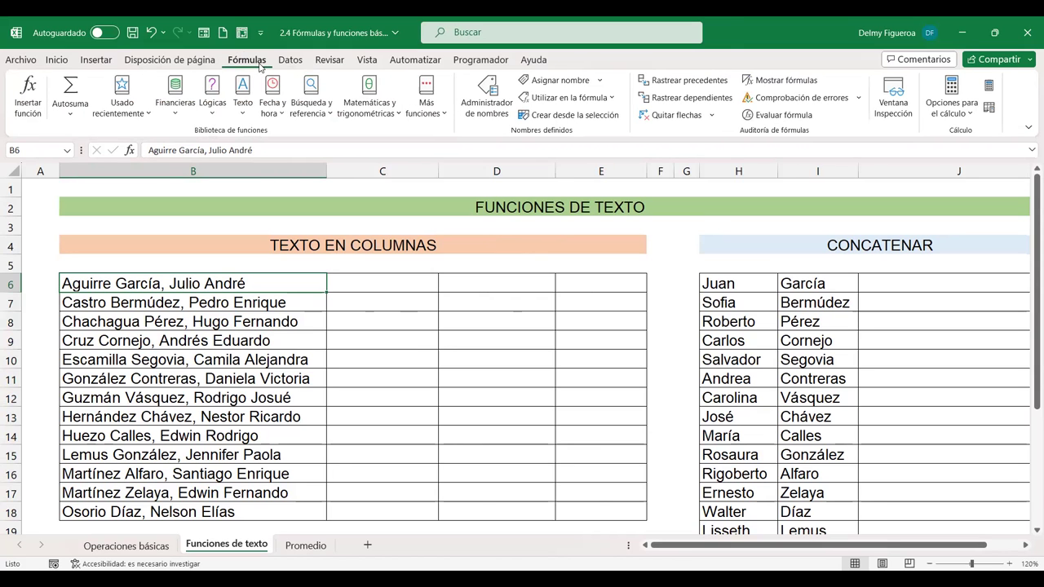
left_click(292, 63)
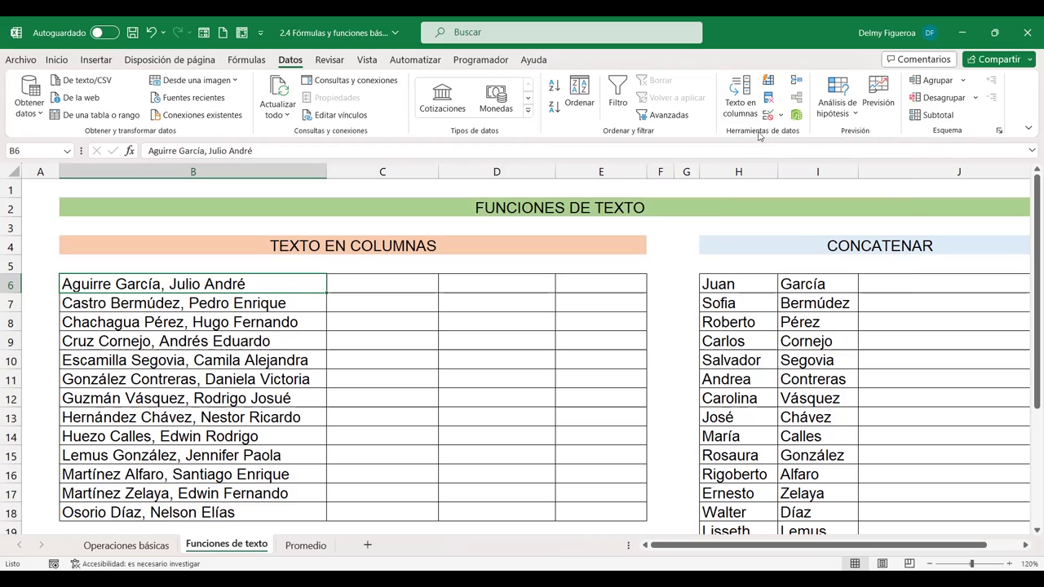
left_click(743, 96)
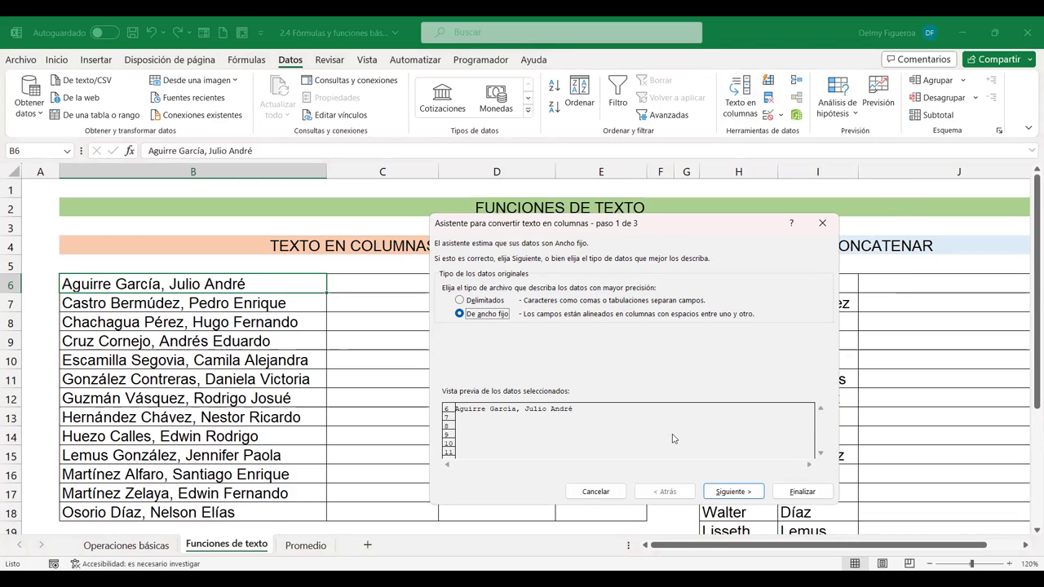
Step: Keep De ancho fijo and set break lines after Aguirre, García and Julio
left_click(732, 492)
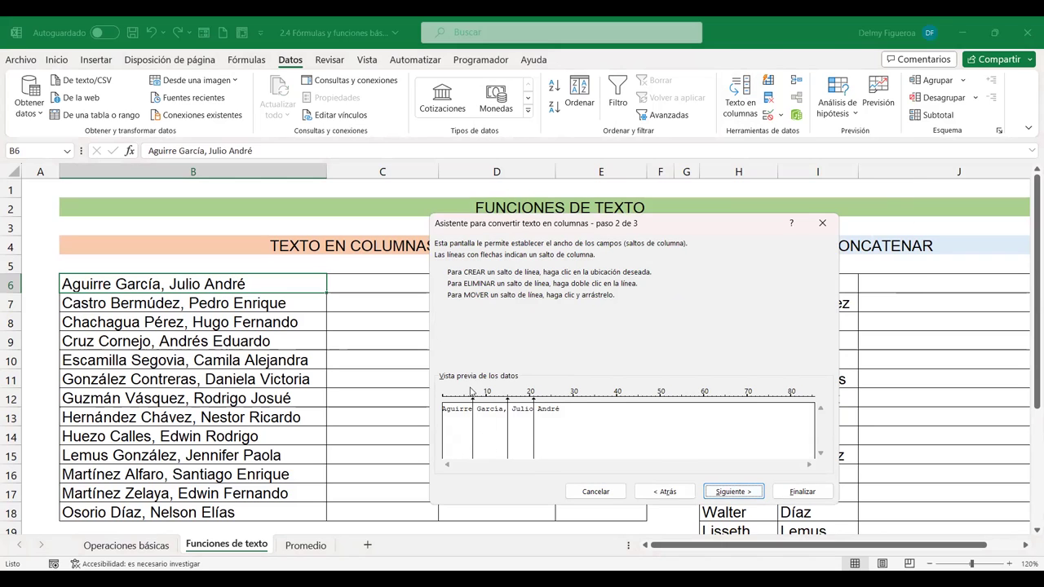
left_click(681, 496)
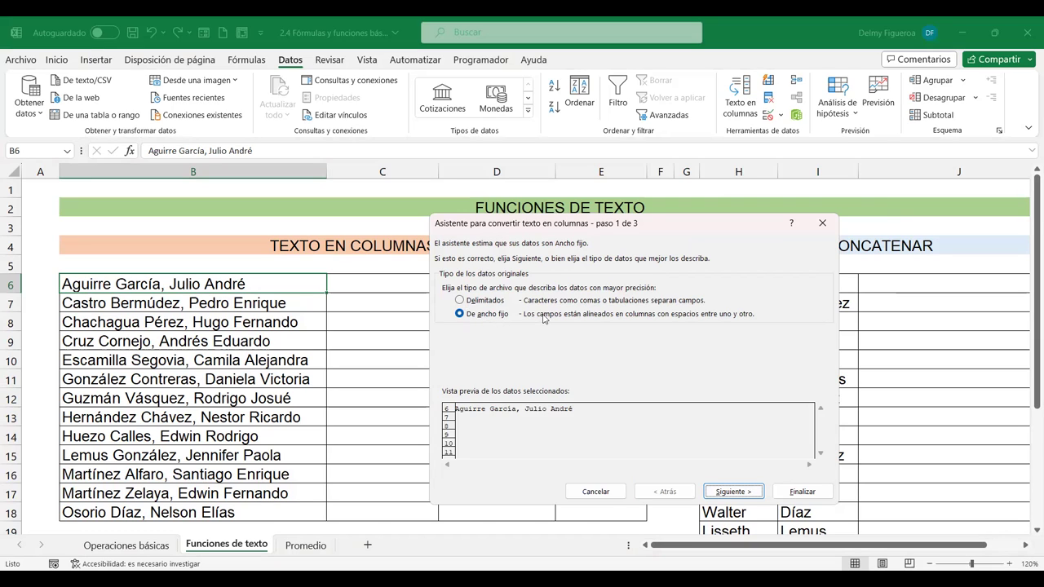
left_click(746, 492)
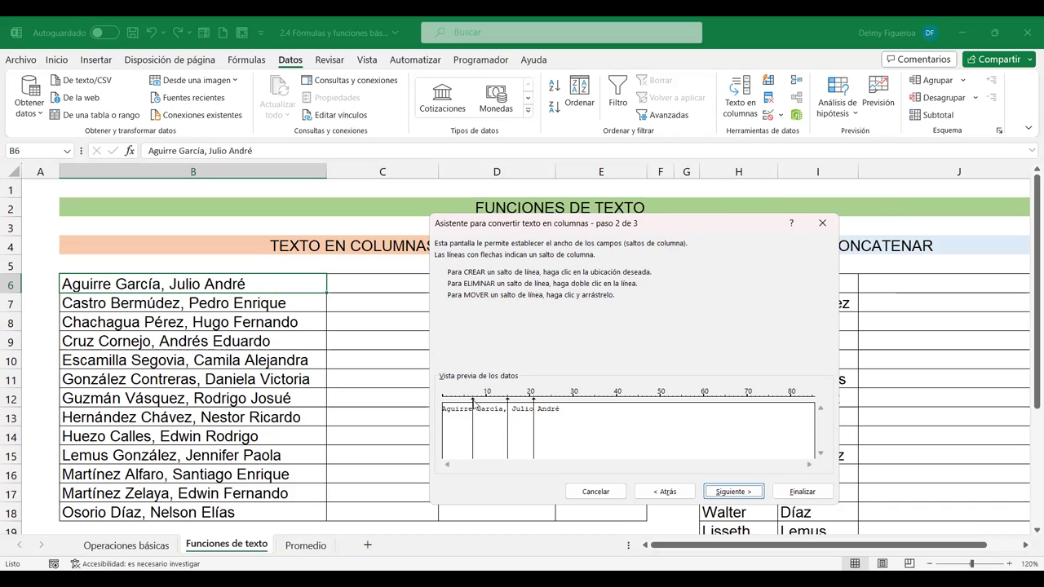
double_click(472, 403)
double_click(533, 402)
left_click_drag(508, 401, 473, 401)
left_click(507, 402)
left_click(534, 402)
left_click(723, 490)
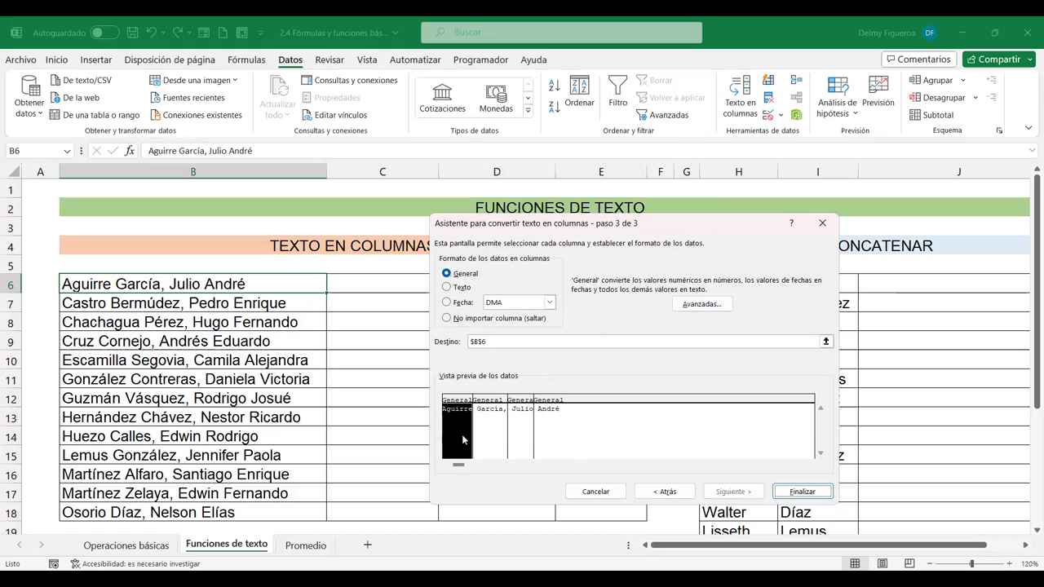
Step: Try C6 as the destination, set it back to $B$6, and finish the wizard
left_click(493, 343)
left_click(477, 341)
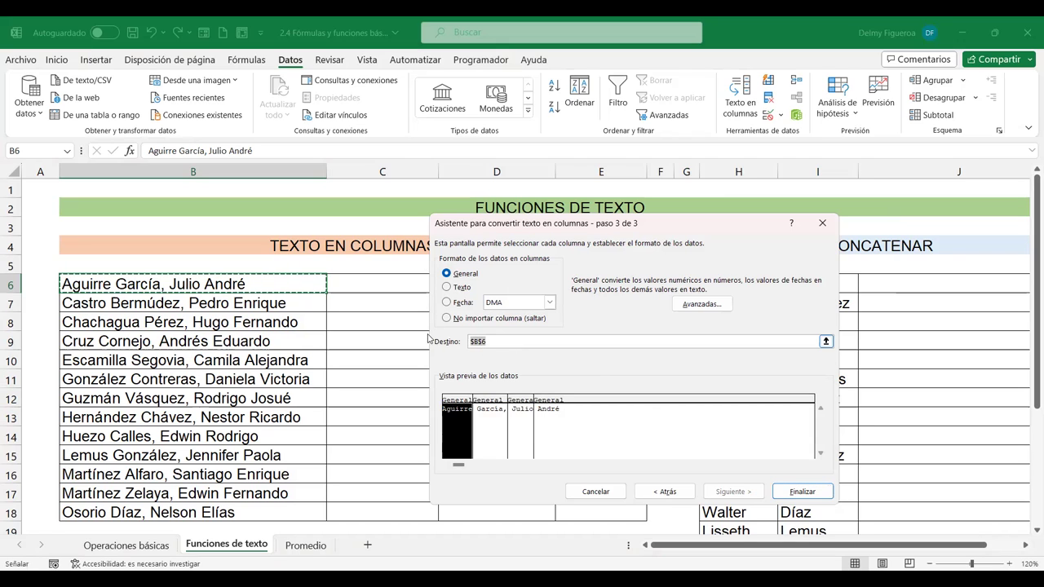
left_click(397, 286)
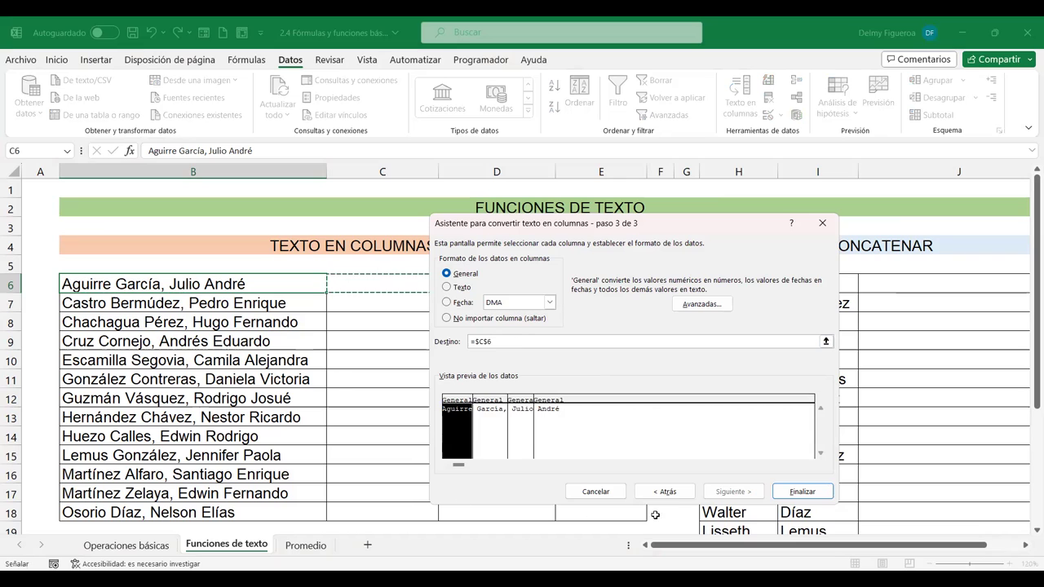
key("ctrl+a")
key("BackSpace")
left_click(233, 282)
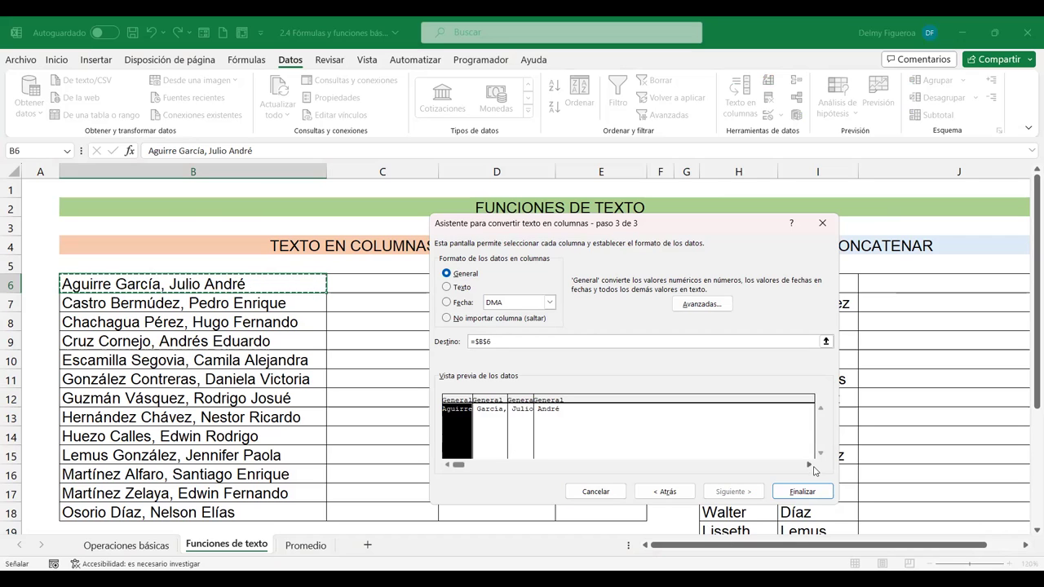
left_click(811, 494)
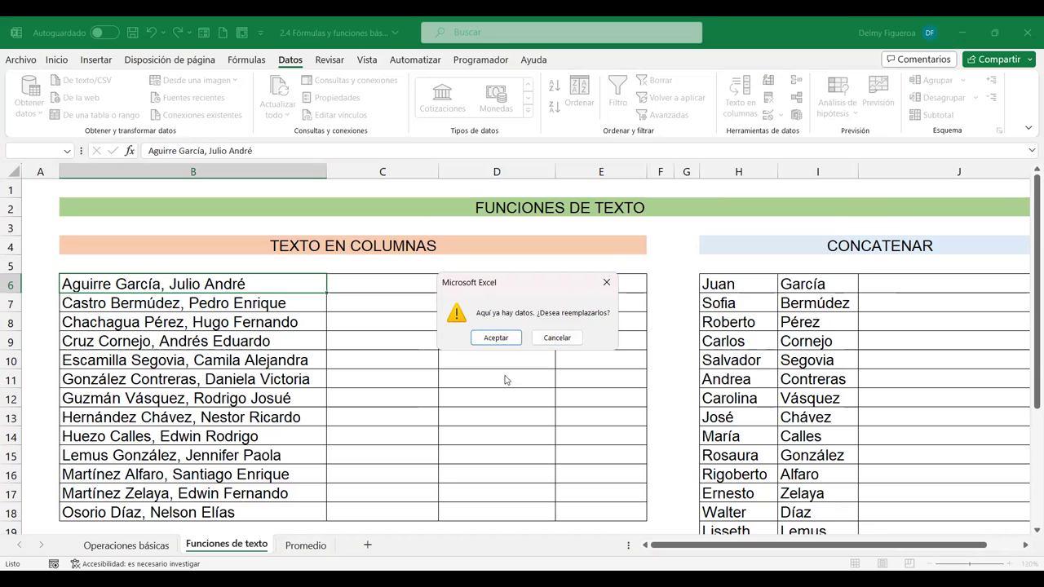
Step: Accept replacing the existing data, then select the remaining names in B7:B18
left_click(495, 341)
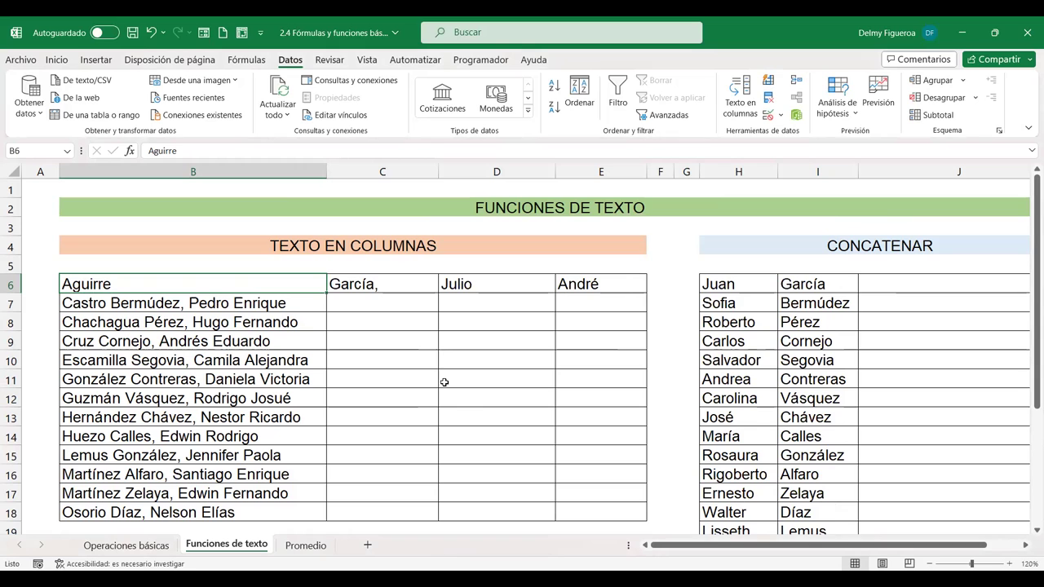
scroll(445, 382, "down", 1)
scroll(443, 381, "up", 1)
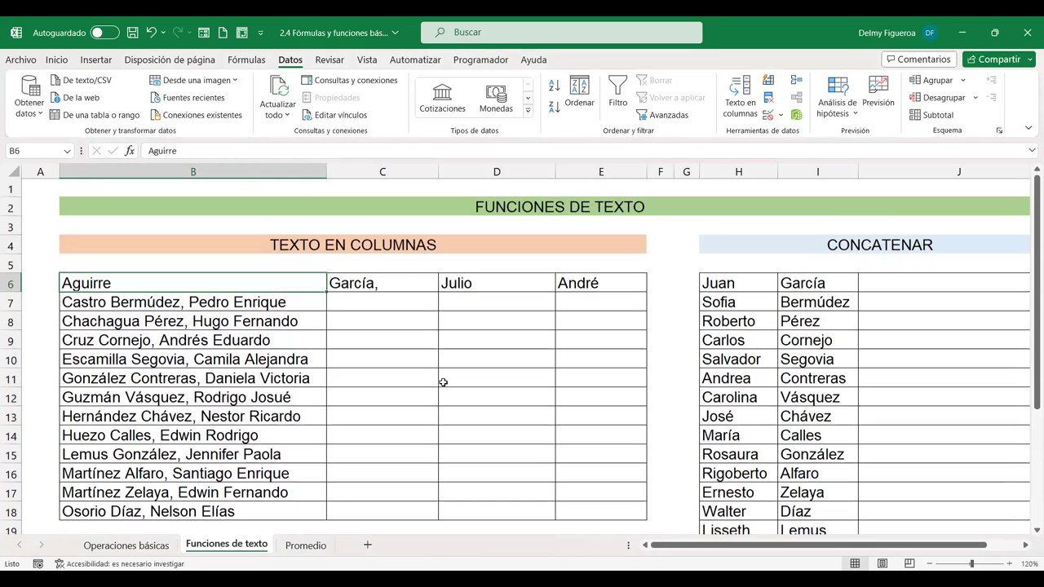
left_click_drag(261, 303, 226, 512)
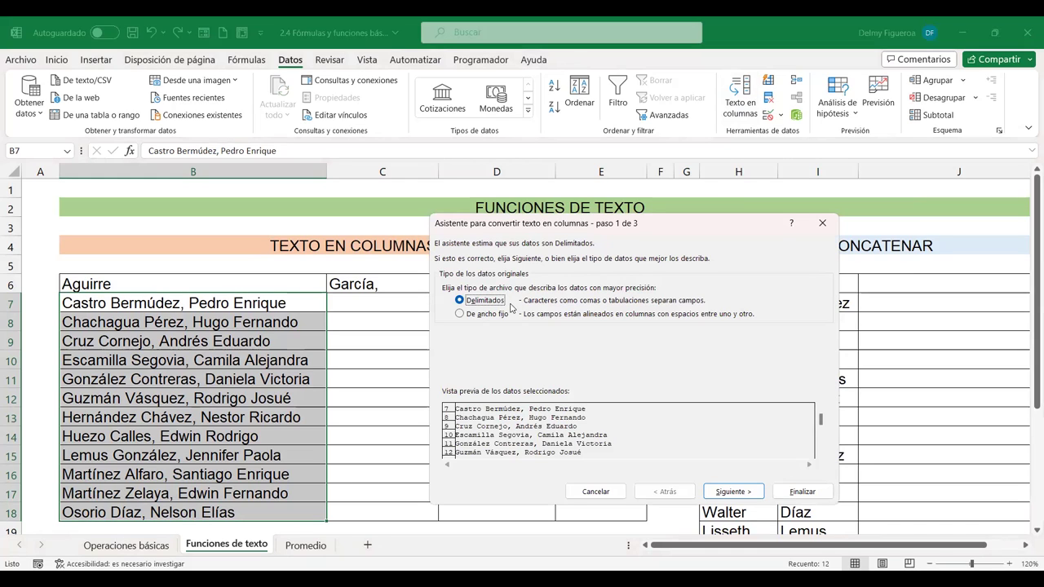
Step: On step 2, swap the Tabulación separator for Coma and Espacio
left_click(746, 492)
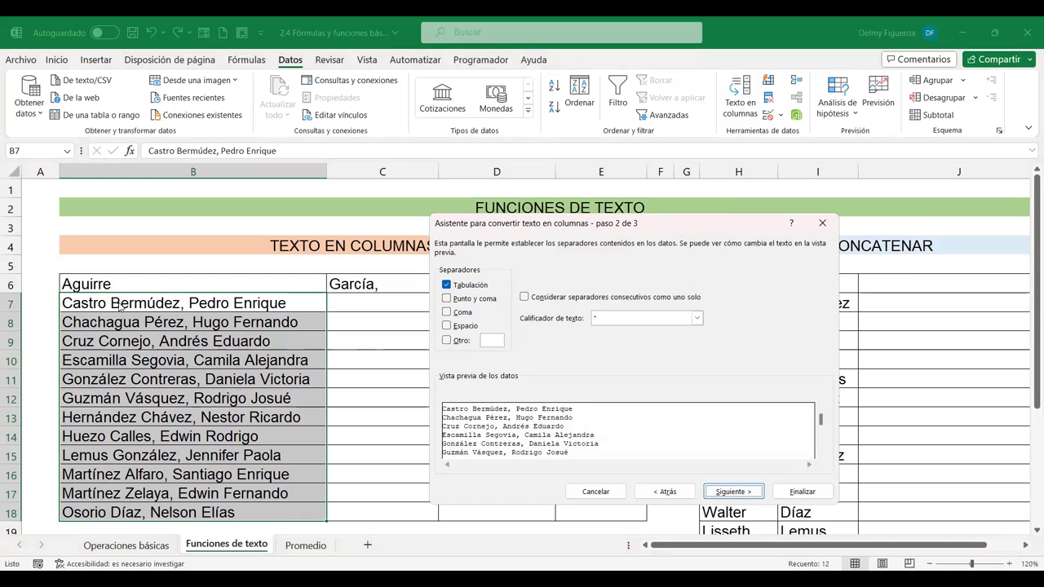
left_click(446, 285)
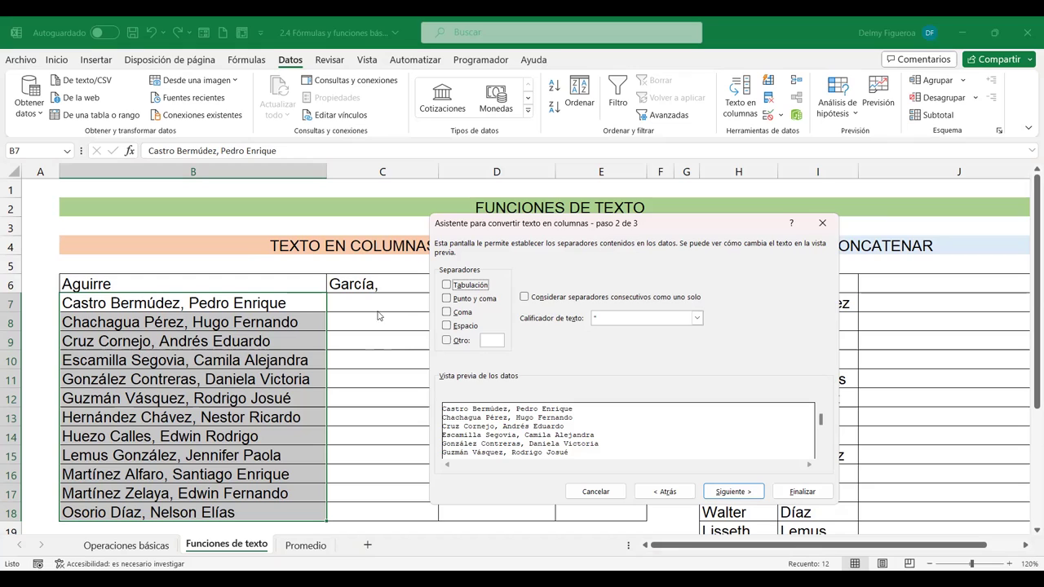
left_click(447, 313)
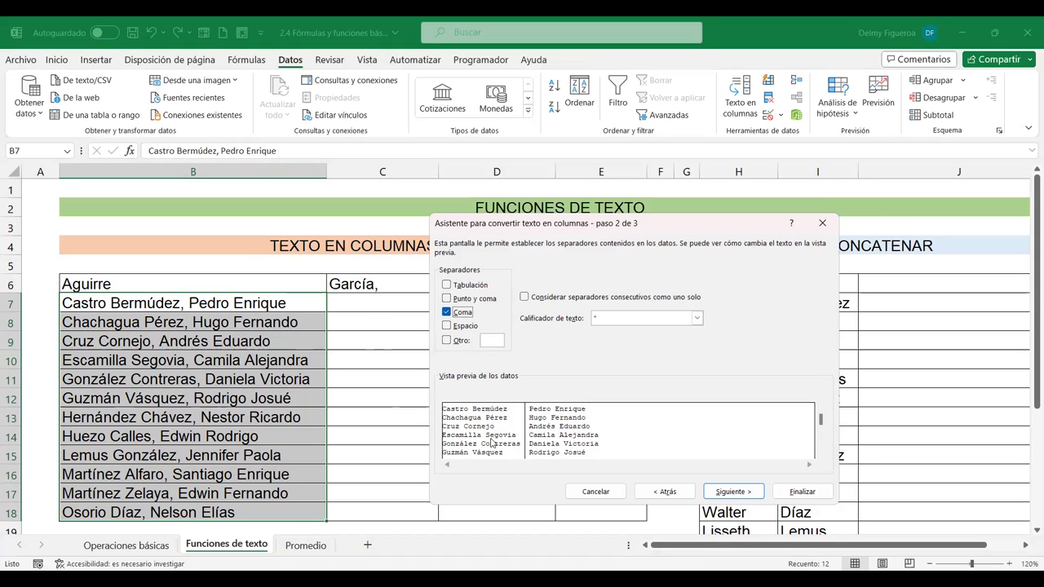
left_click(447, 326)
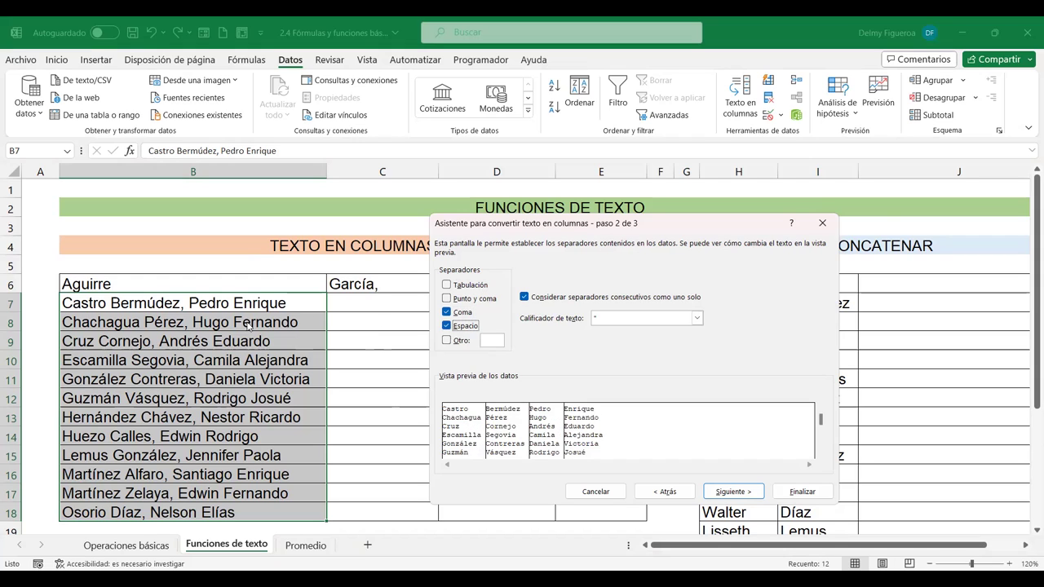
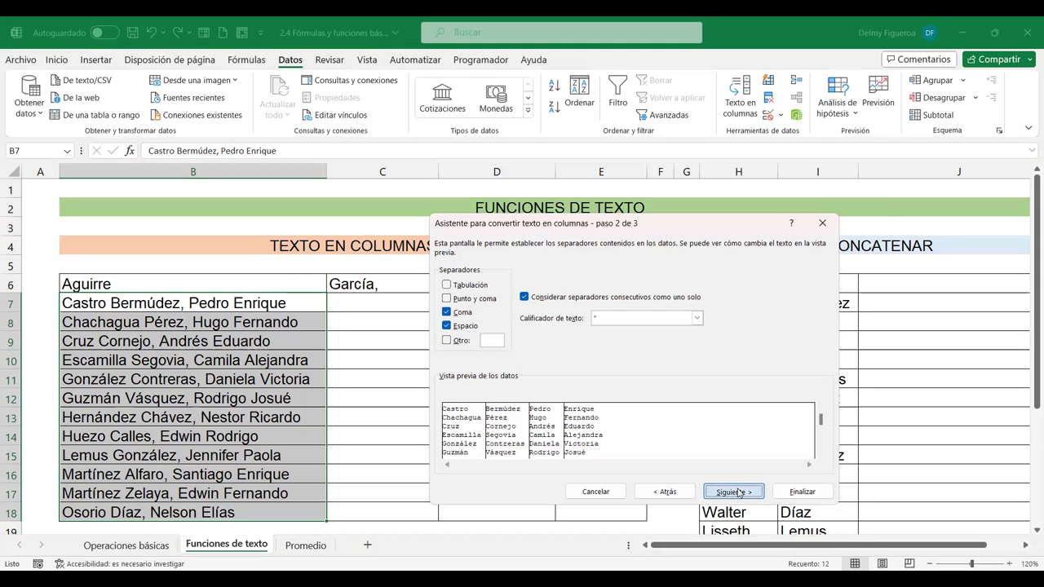
Step: Complete Text to Columns so the names in B7:B18 fill columns B–E, overwriting existing cells
left_click(737, 491)
left_click(481, 341)
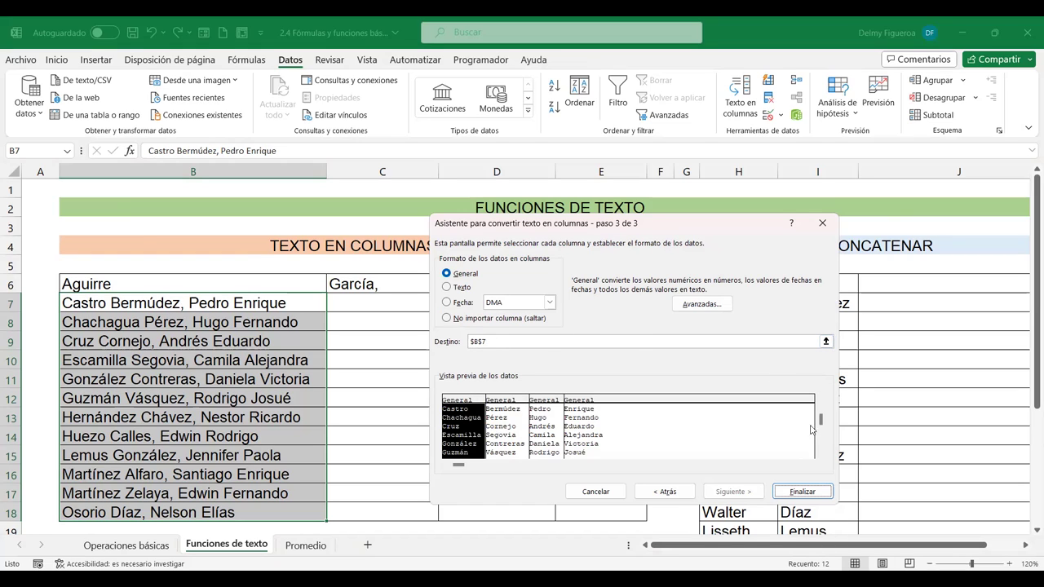
left_click(804, 493)
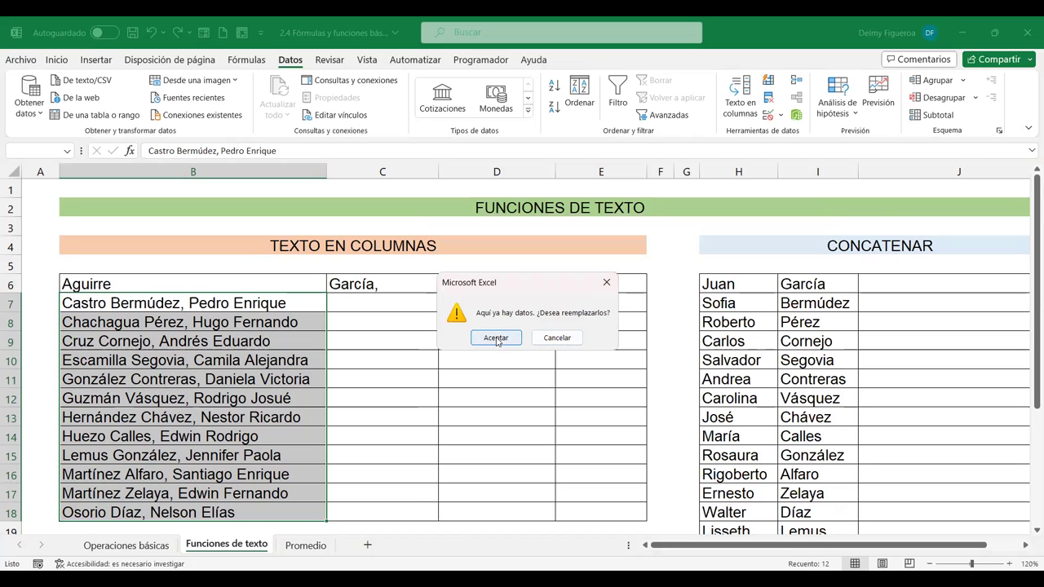
left_click(496, 339)
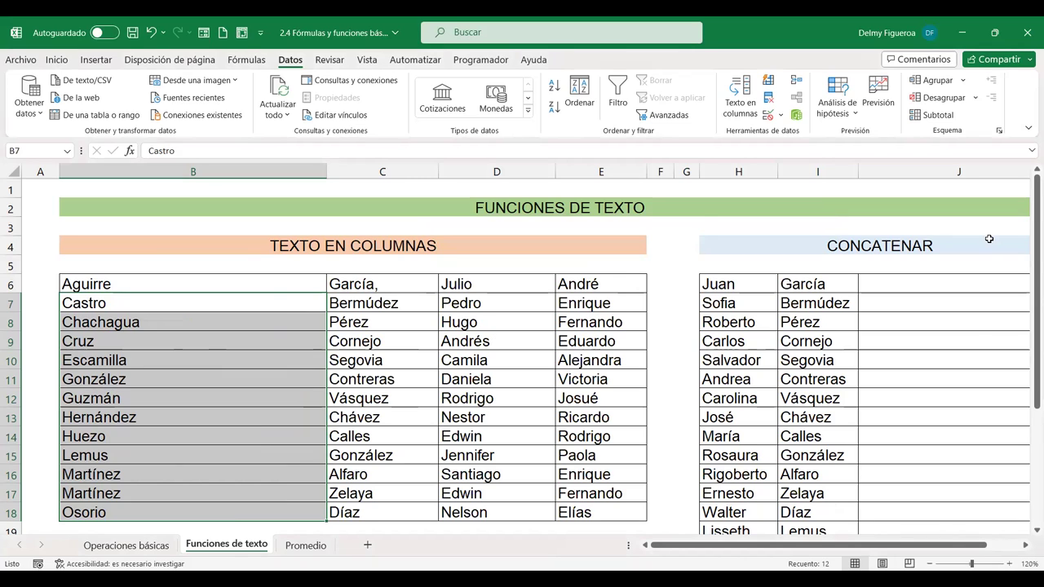
Step: Enter =H6&I6 in J6 so it joins first name and surname as JuanGarcía
left_click(941, 284)
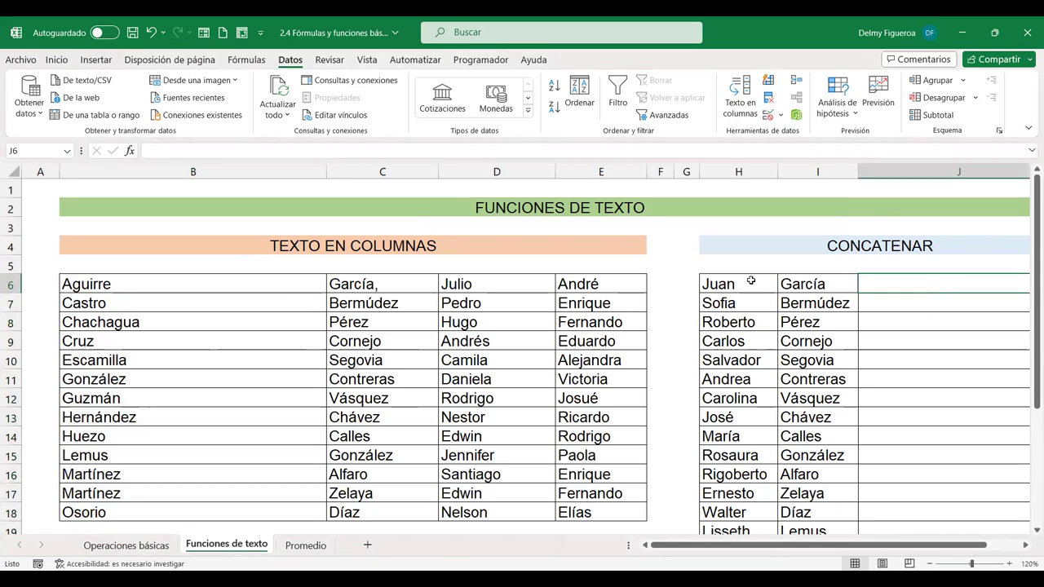
left_click_drag(750, 280, 818, 504)
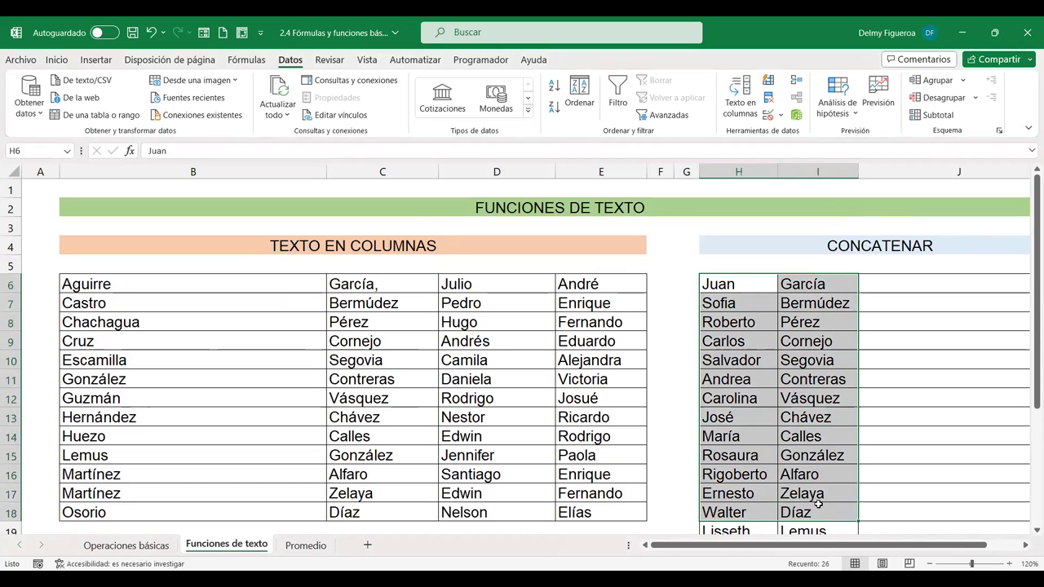
left_click(1025, 546)
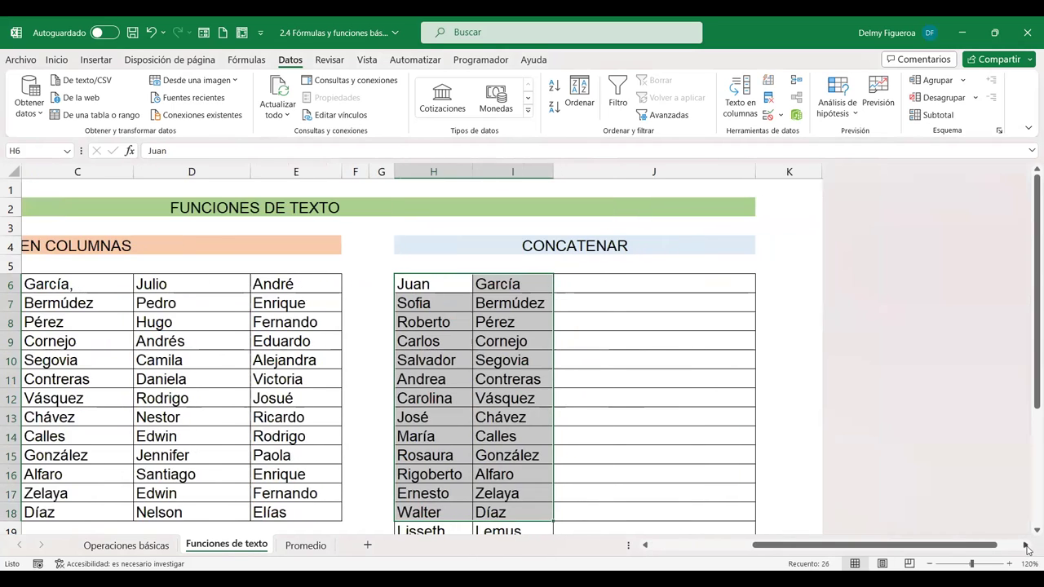
left_click(1025, 545)
left_click(660, 282)
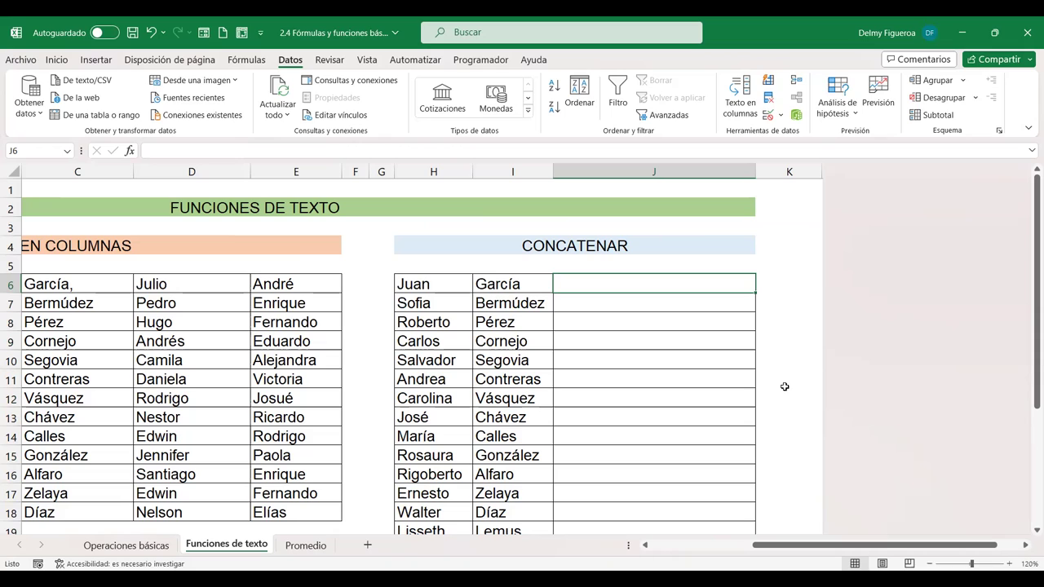
type("=")
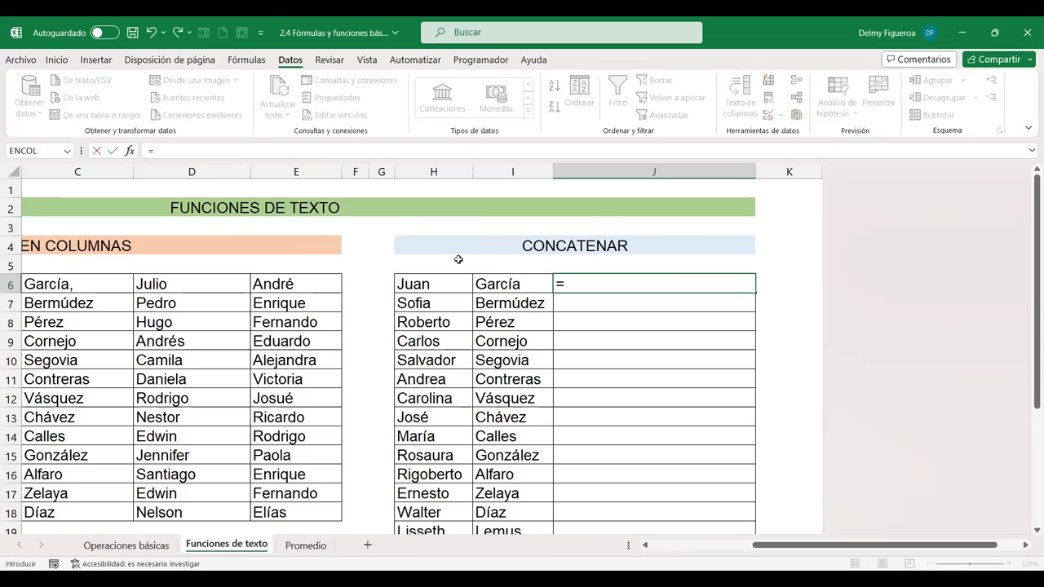
left_click(429, 283)
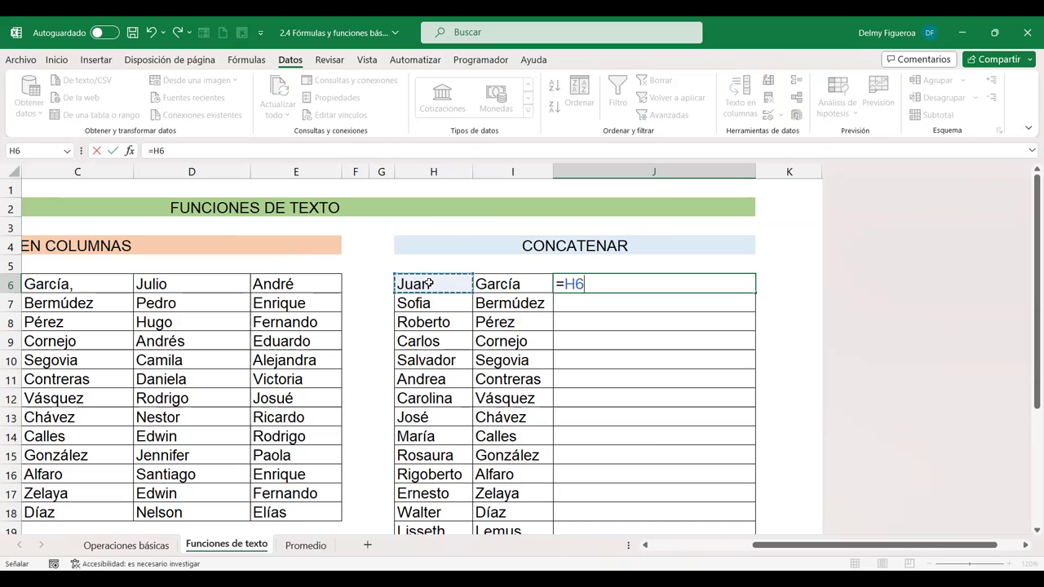
type("&")
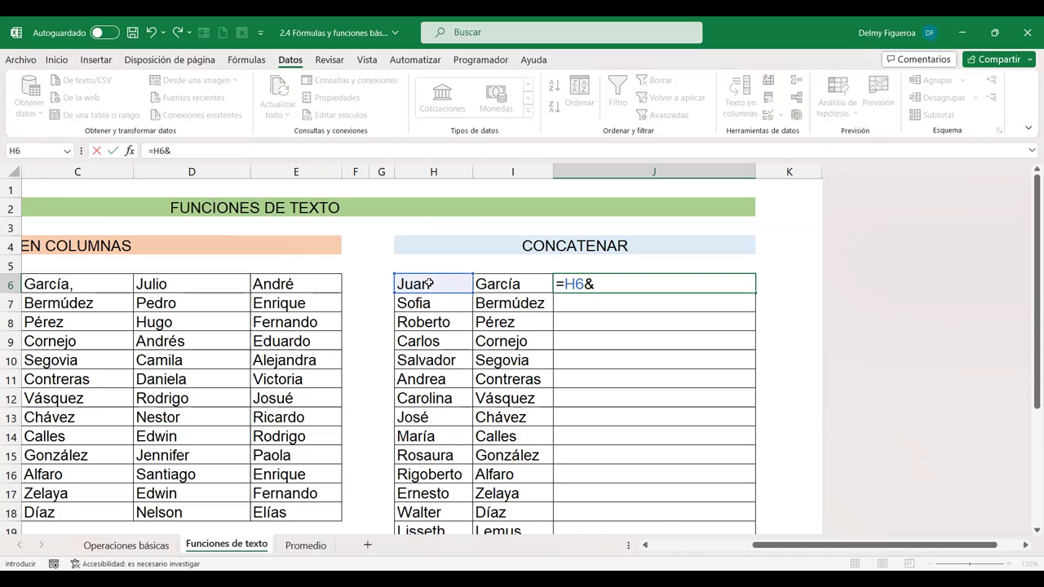
left_click(496, 282)
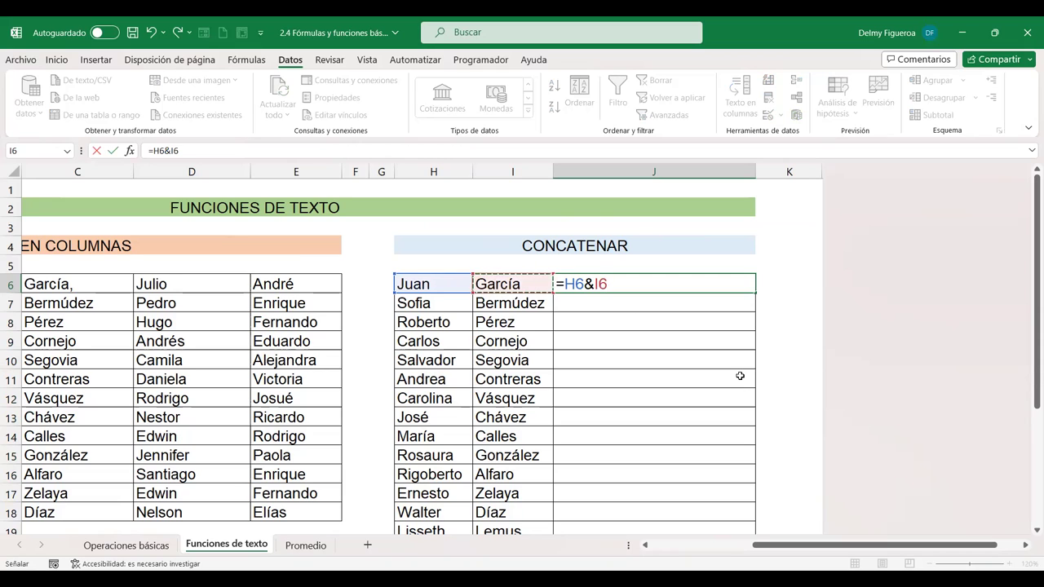
key("Return")
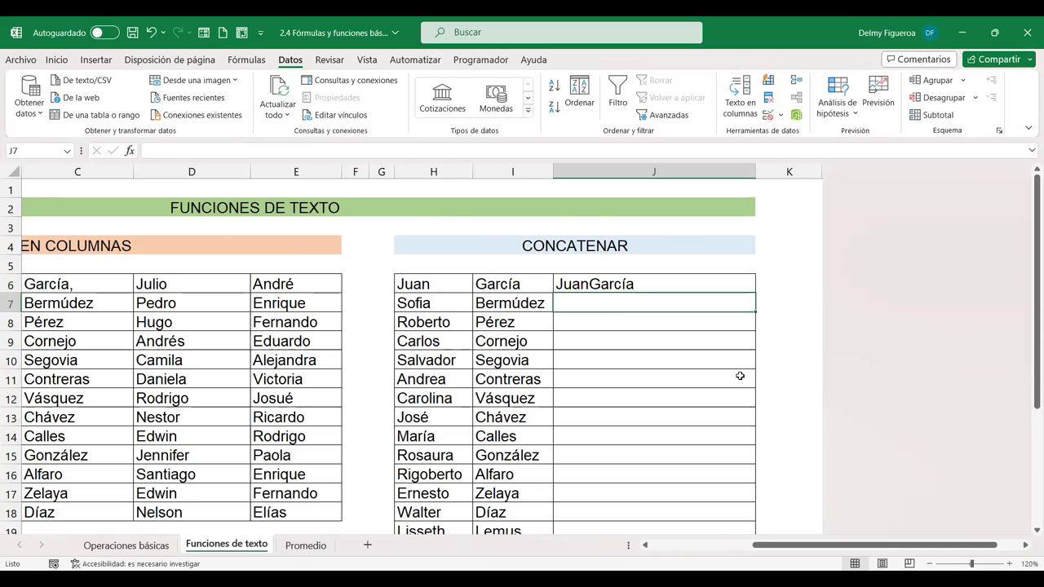
Step: Edit J6 to =H6&" "&I6 so it reads Juan García
double_click(641, 283)
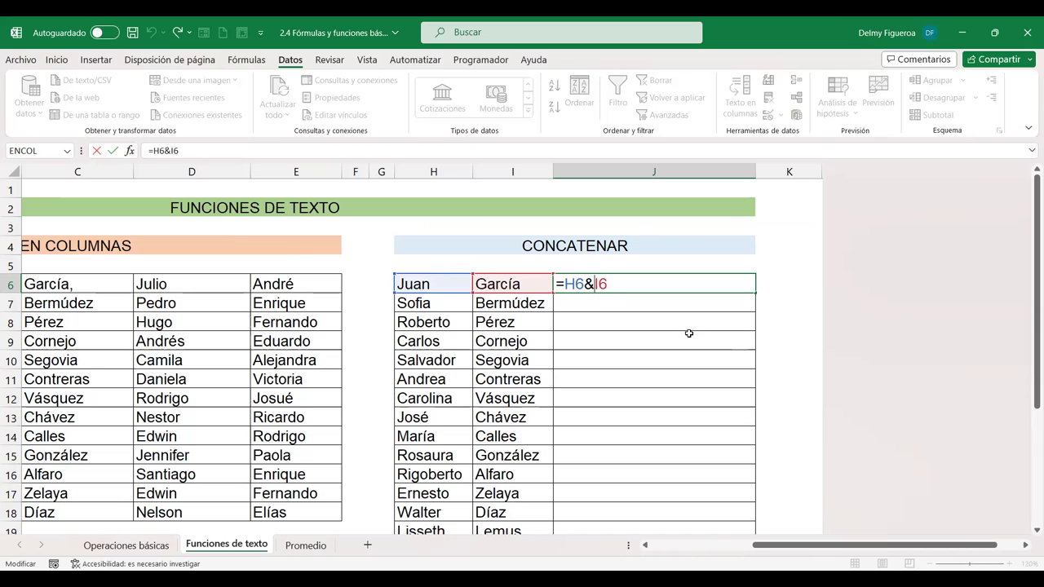
type("\"")
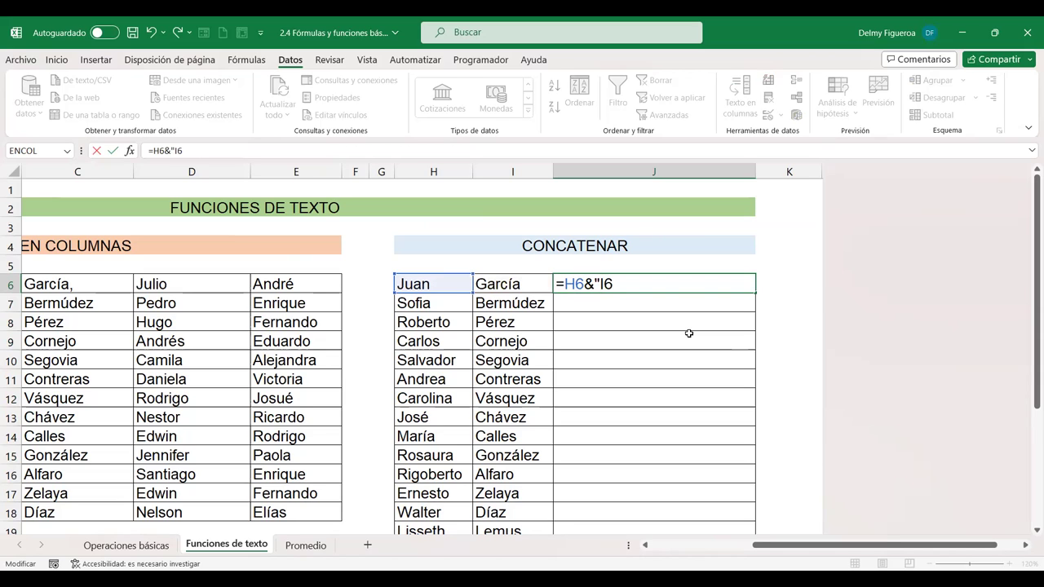
type(" \"")
type("&")
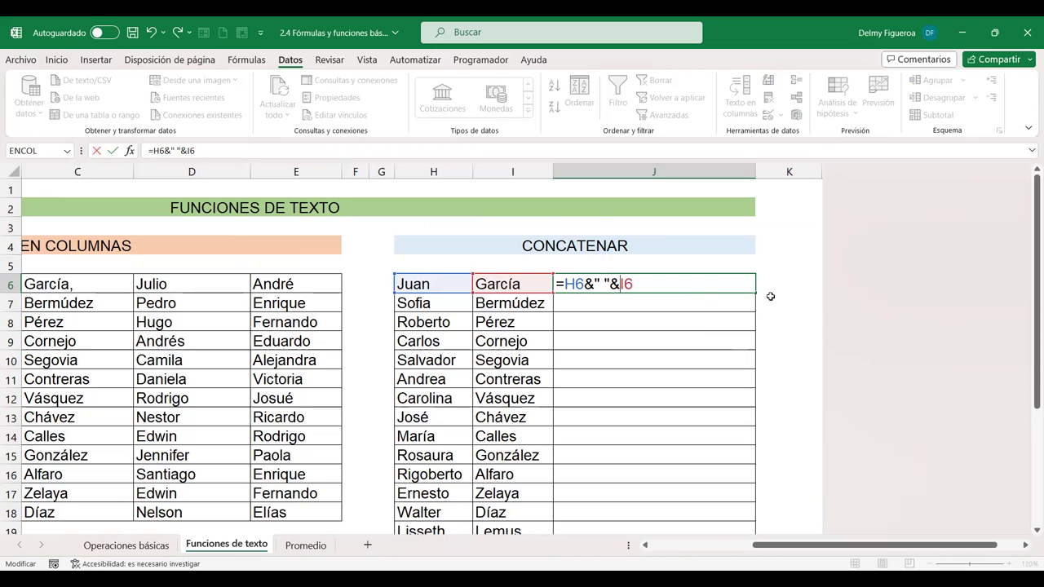
key("Return")
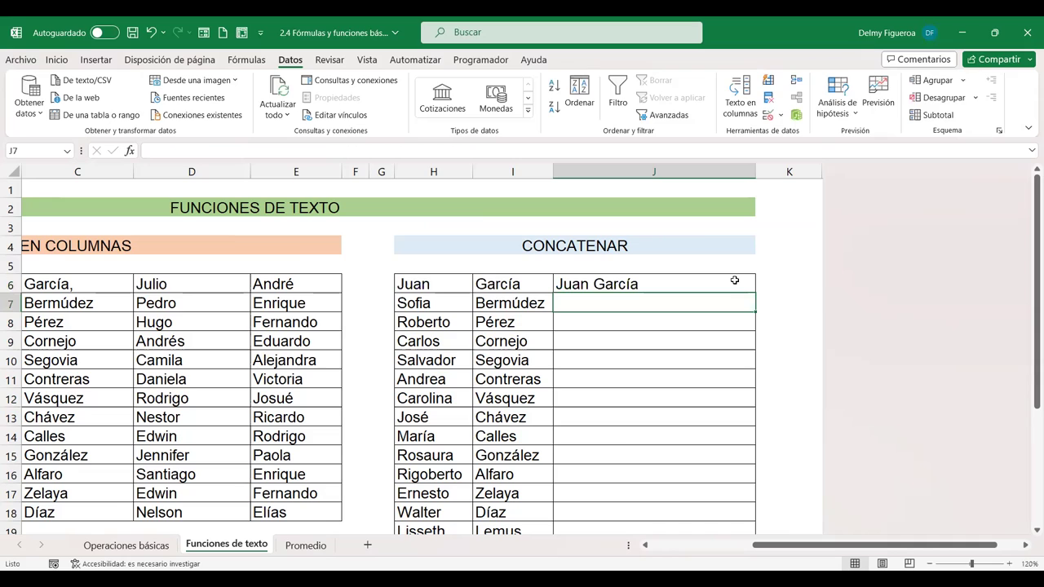
Step: Copy the J6 joining formula down to J20, then move to cell D23 in the text formulas block
left_click(734, 280)
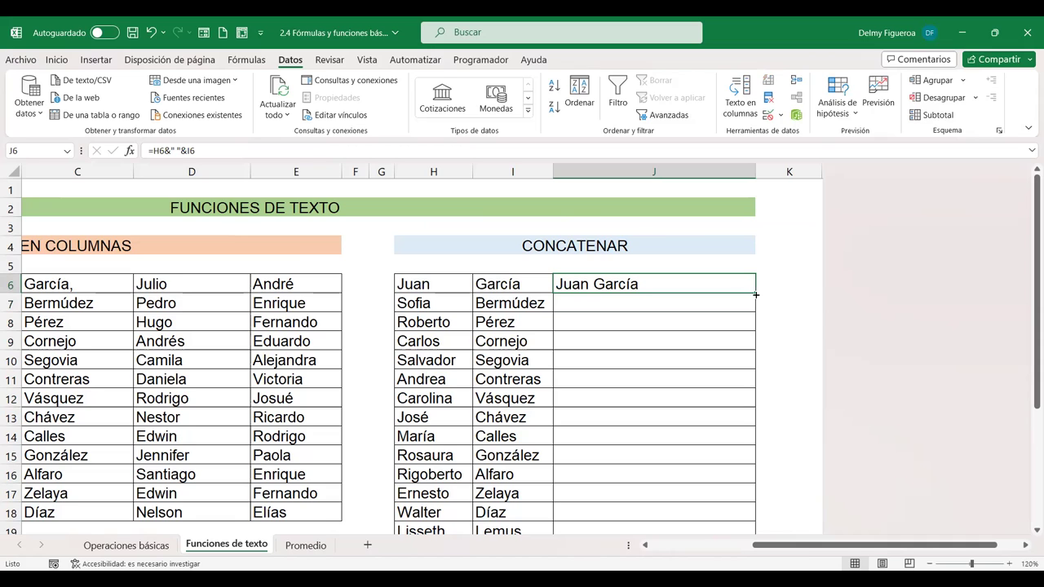
double_click(755, 294)
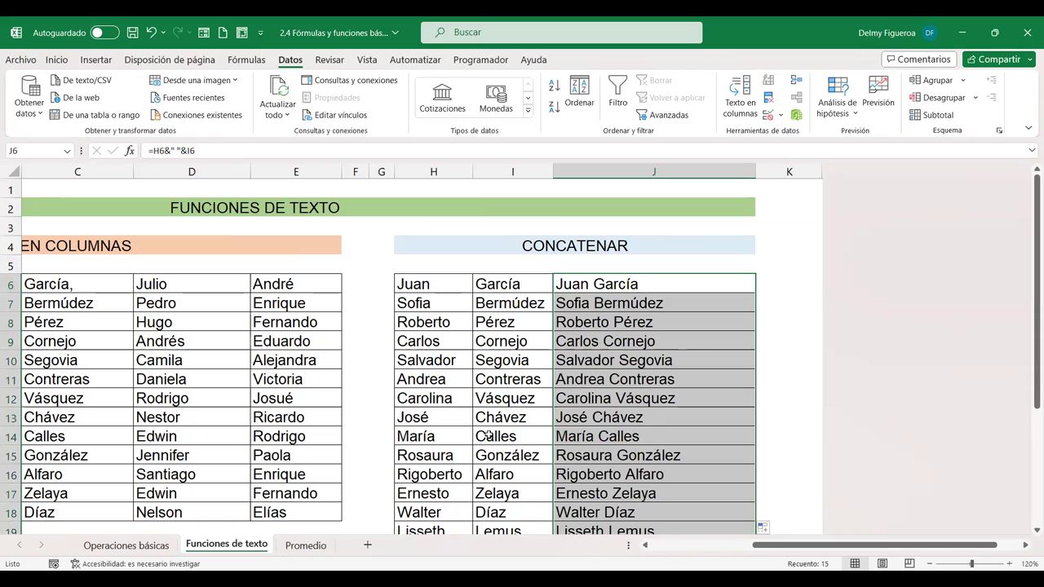
scroll(687, 428, "down", 1)
scroll(687, 427, "down", 1)
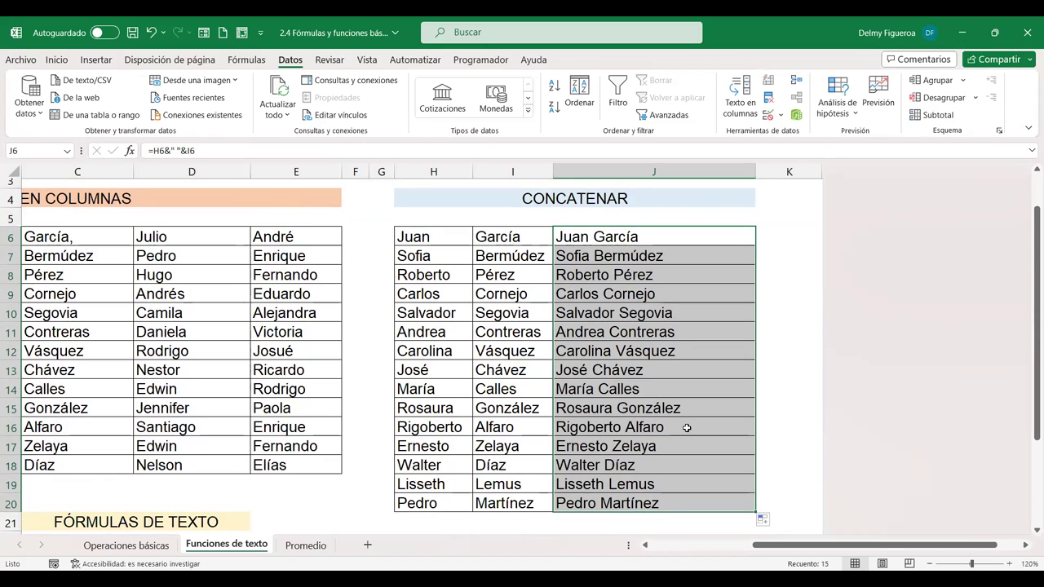
scroll(687, 424, "down", 1)
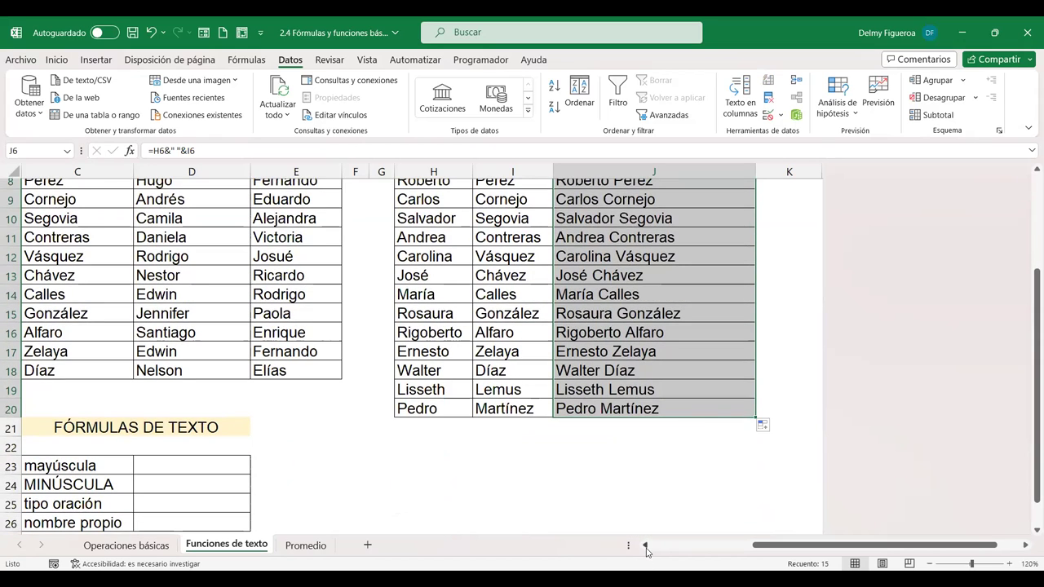
left_click(644, 545)
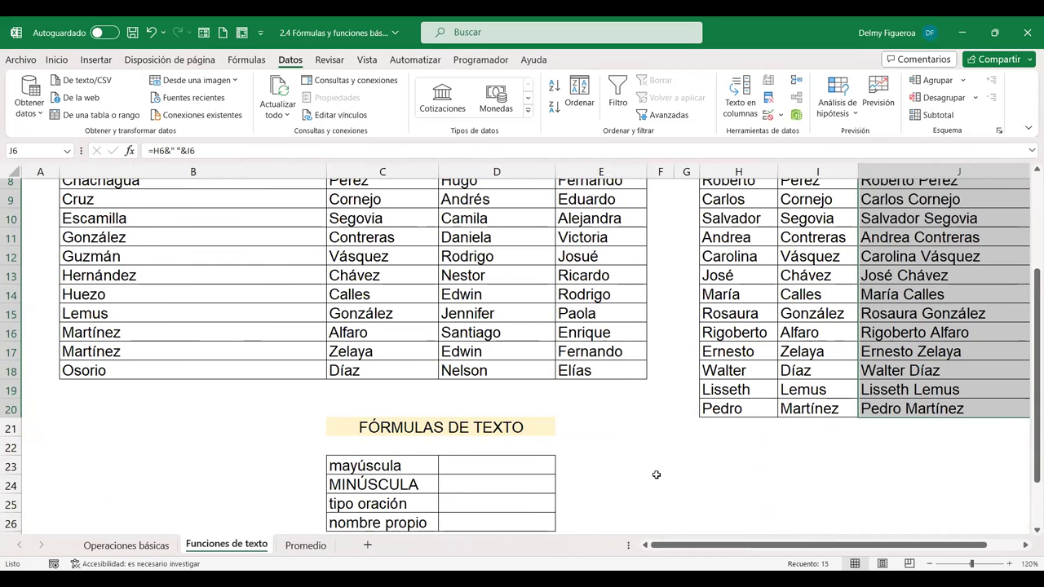
scroll(656, 474, "down", 2)
left_click(520, 369)
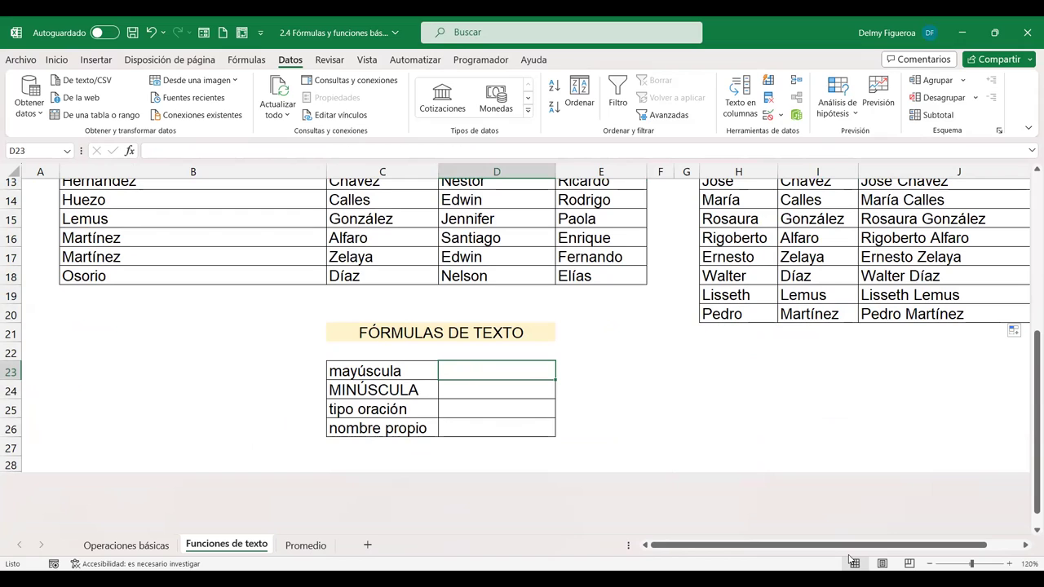
Step: Enter =MAYUSC(C23) in D23 so it shows MAYÚSCULA
type("=")
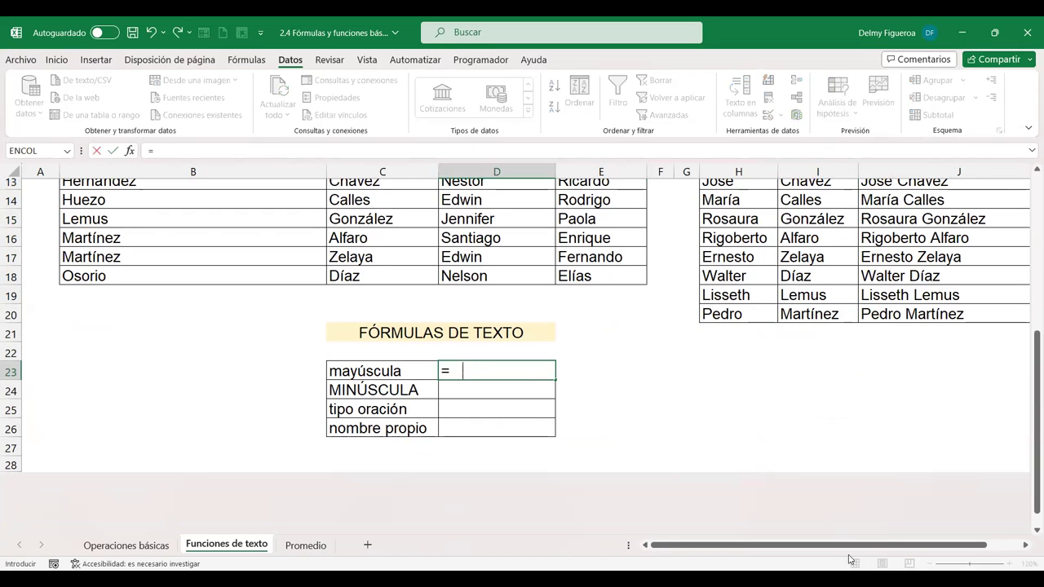
type("mayu")
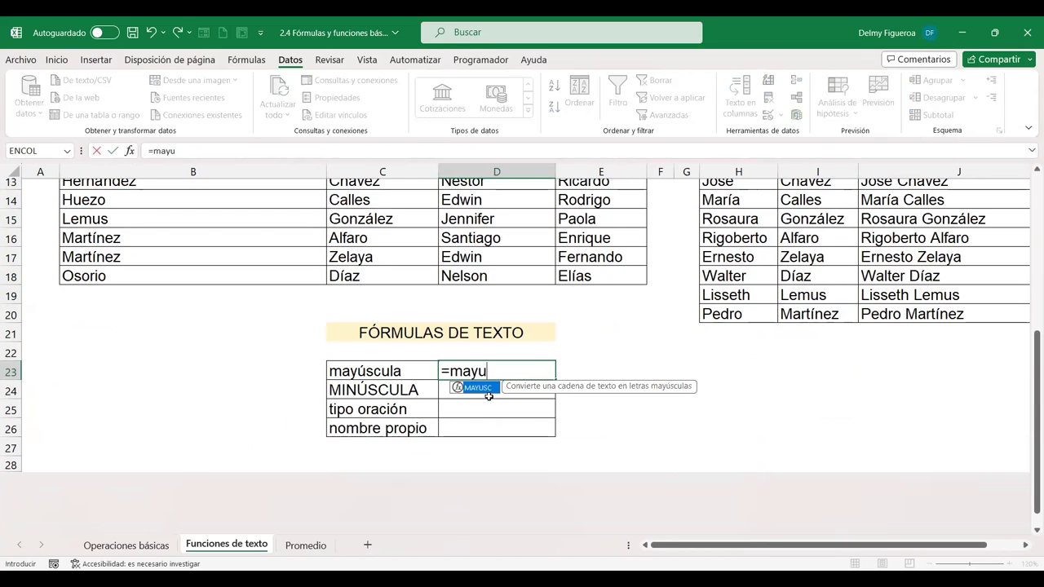
double_click(481, 388)
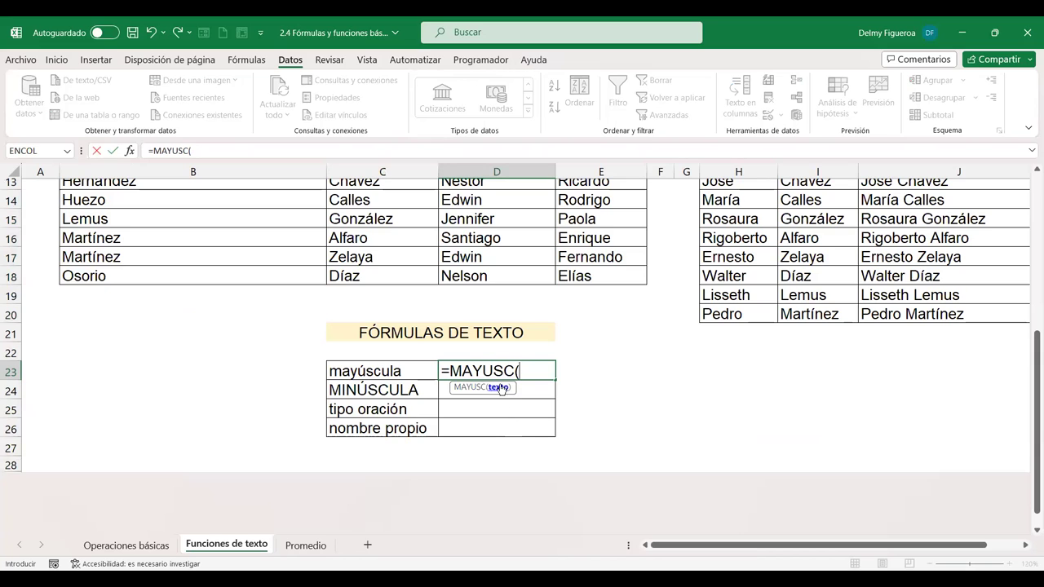
left_click(400, 369)
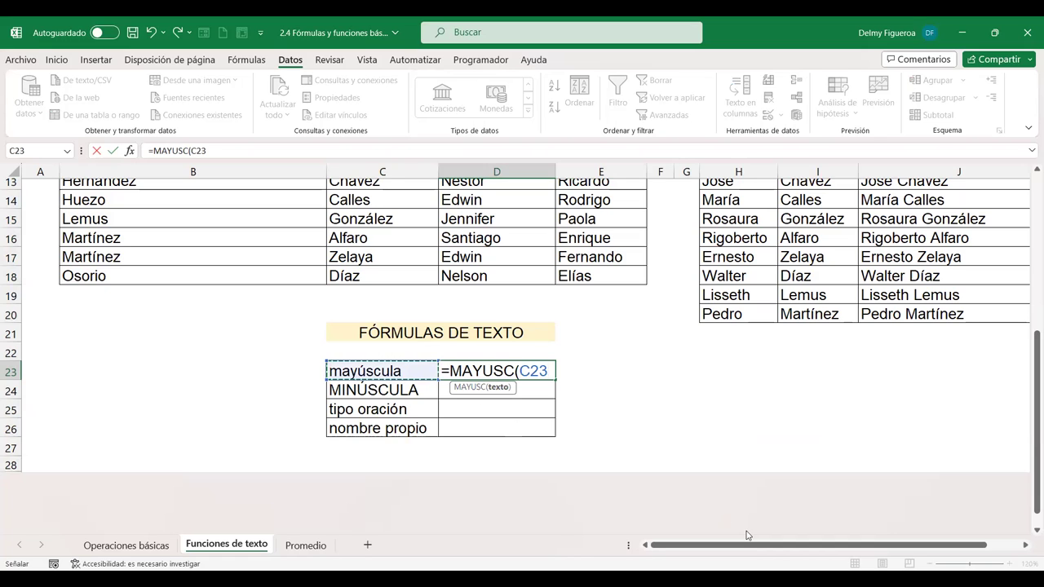
type(")")
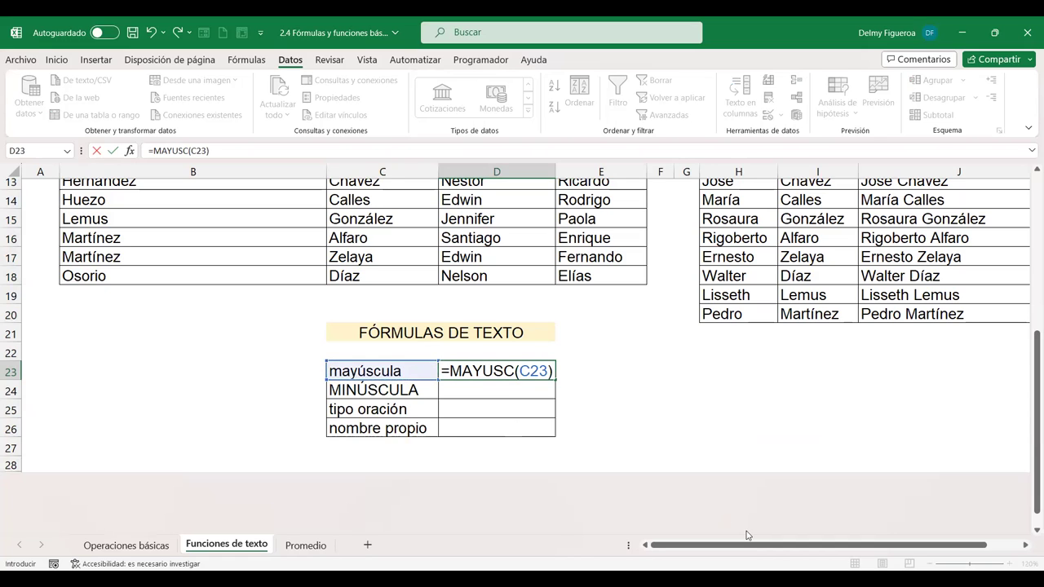
key("Return")
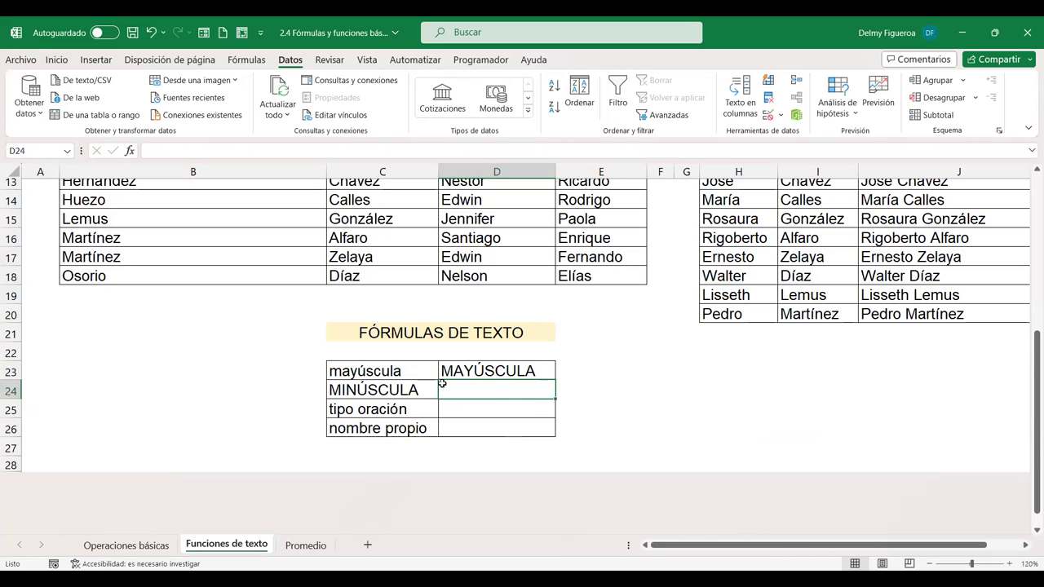
Step: Enter =MINUSC(C24) in D24 so it shows minúscula
type("=")
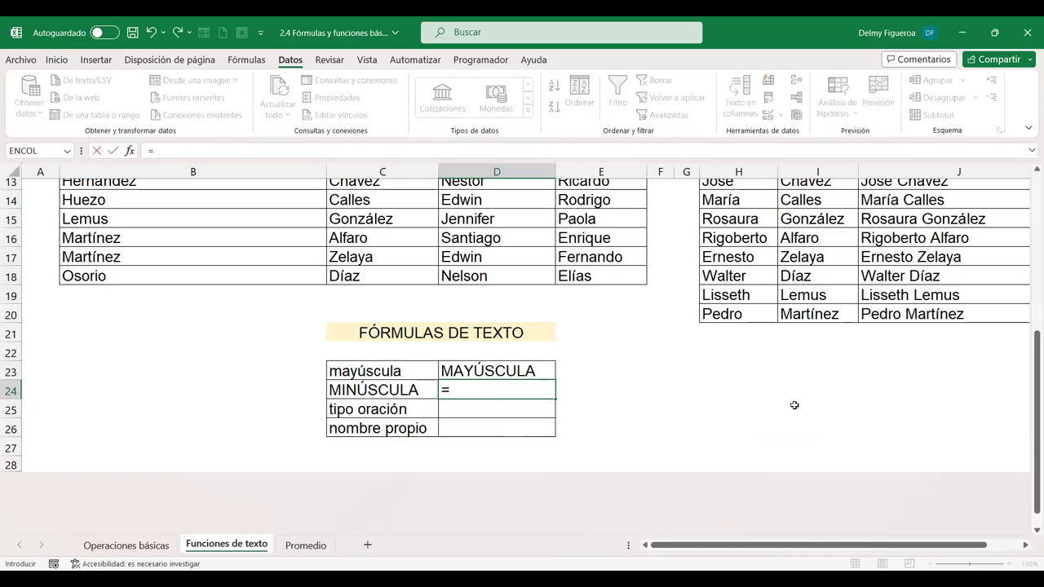
type("minus")
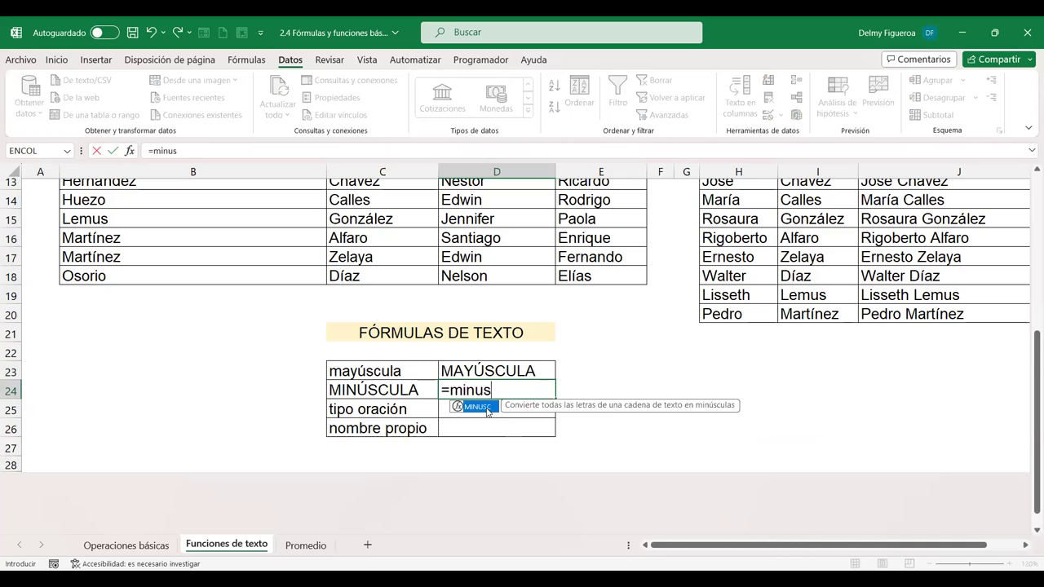
double_click(480, 406)
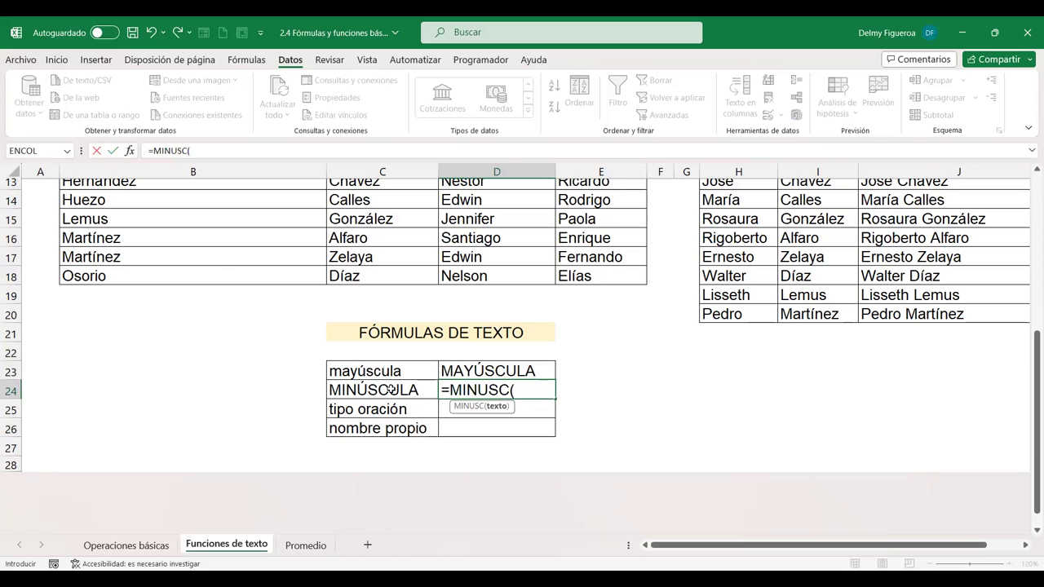
left_click(390, 390)
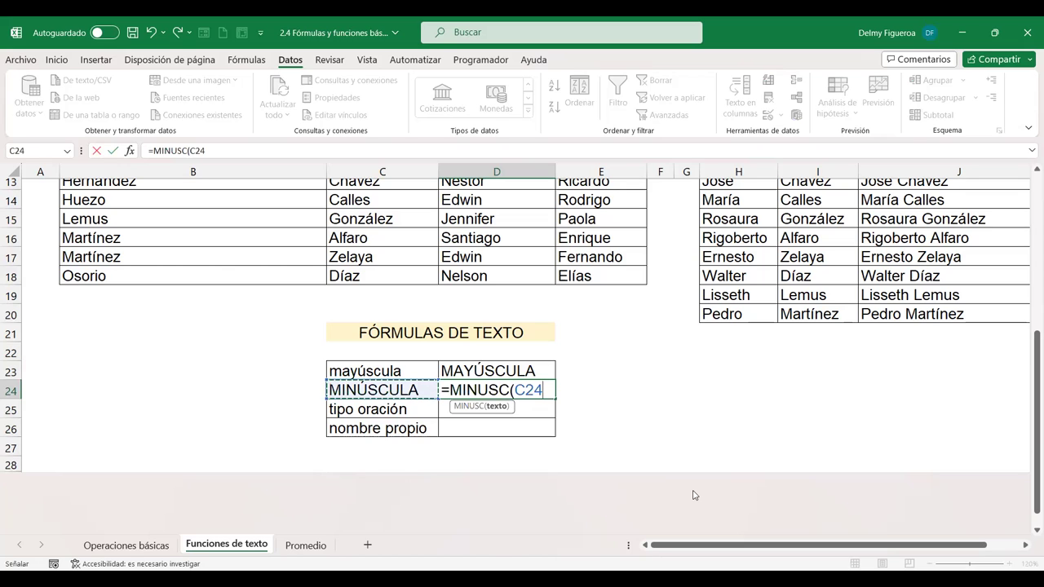
type(")")
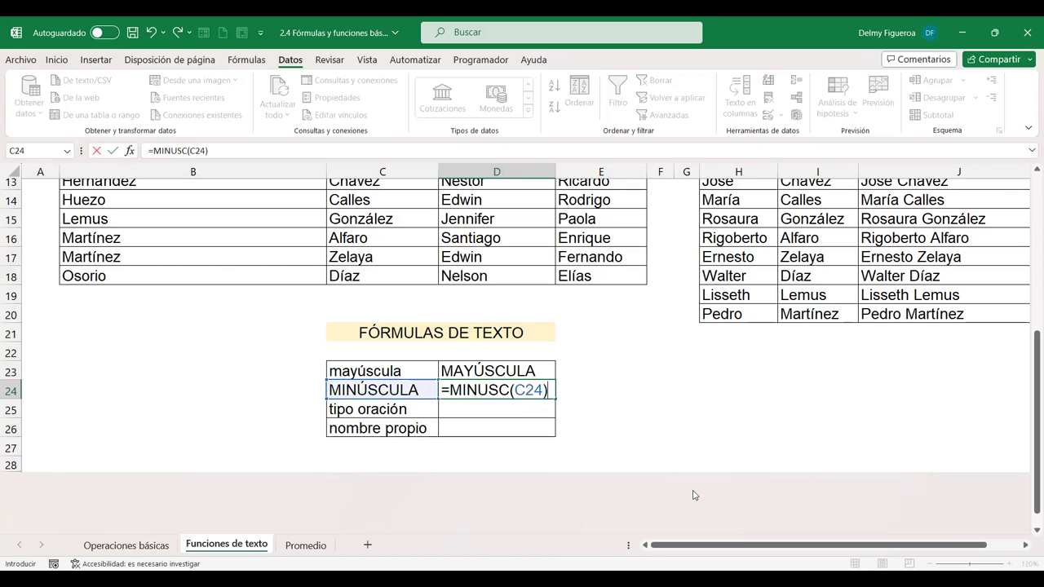
key("Return")
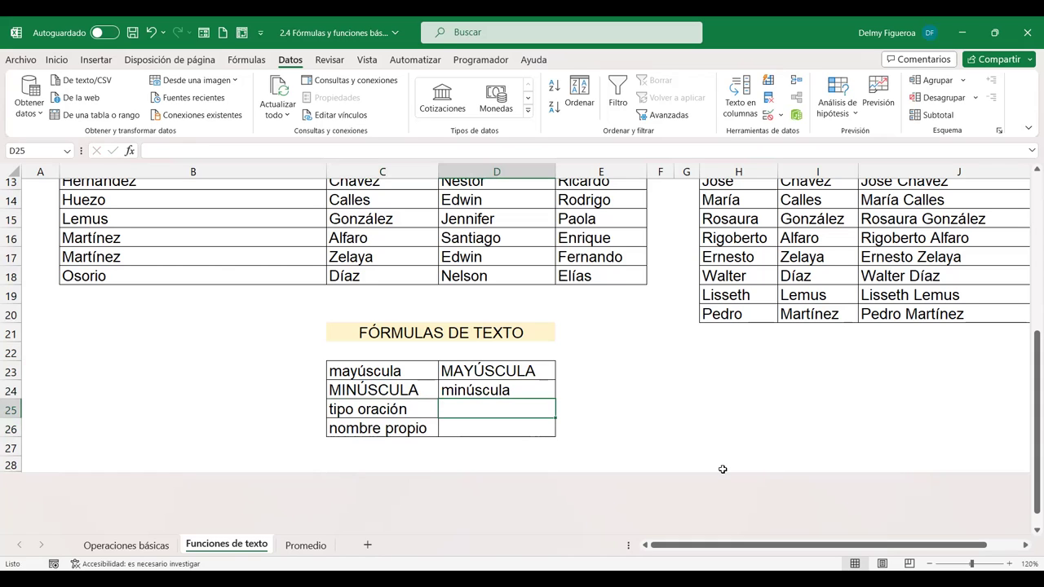
type("=")
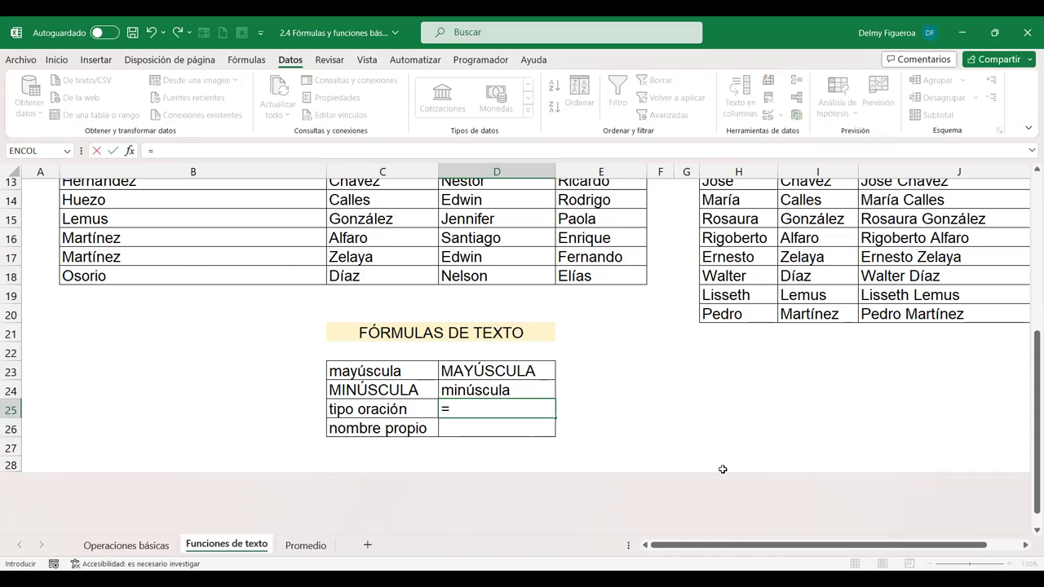
Step: Enter =NOMPROPIO(C25) in D25 so it shows Tipo Oración
key("Escape")
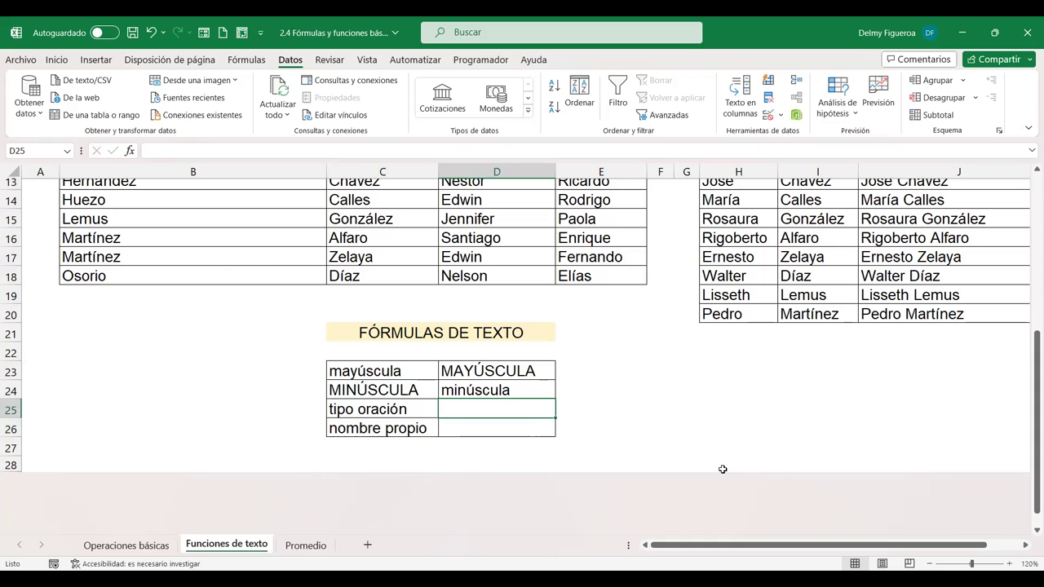
type("=")
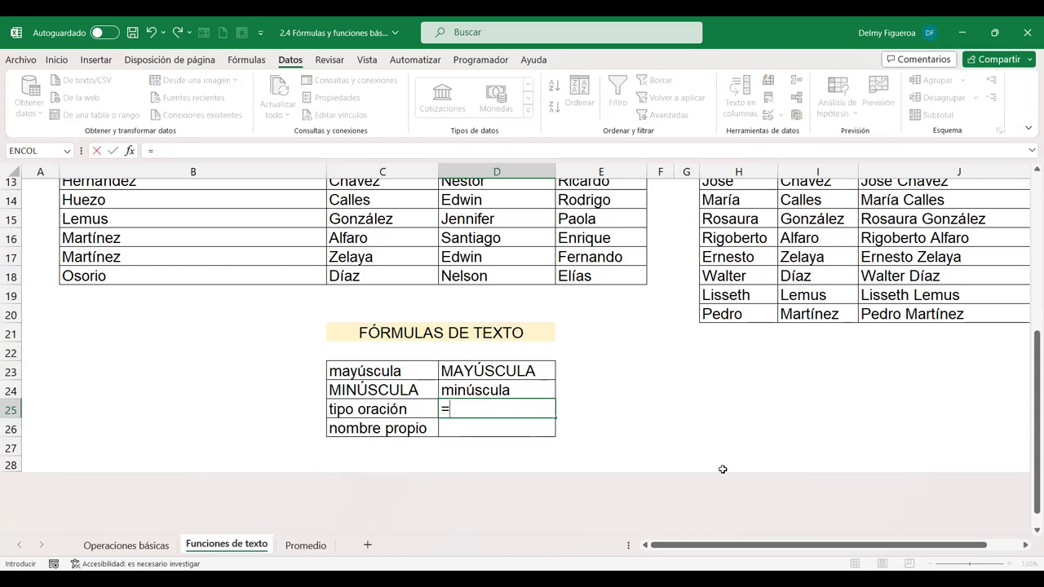
type("nom")
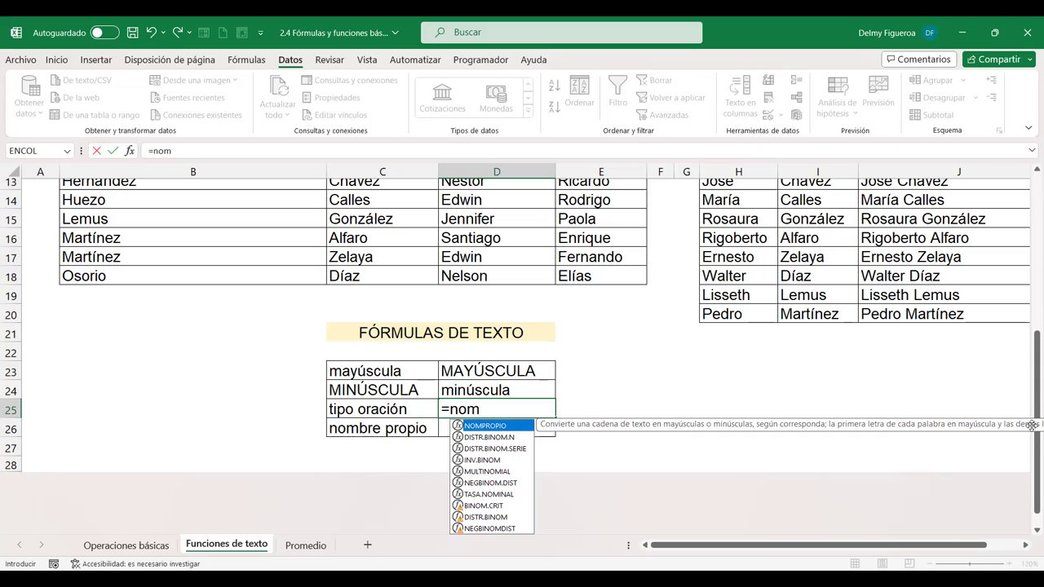
left_click_drag(1031, 425, 846, 460)
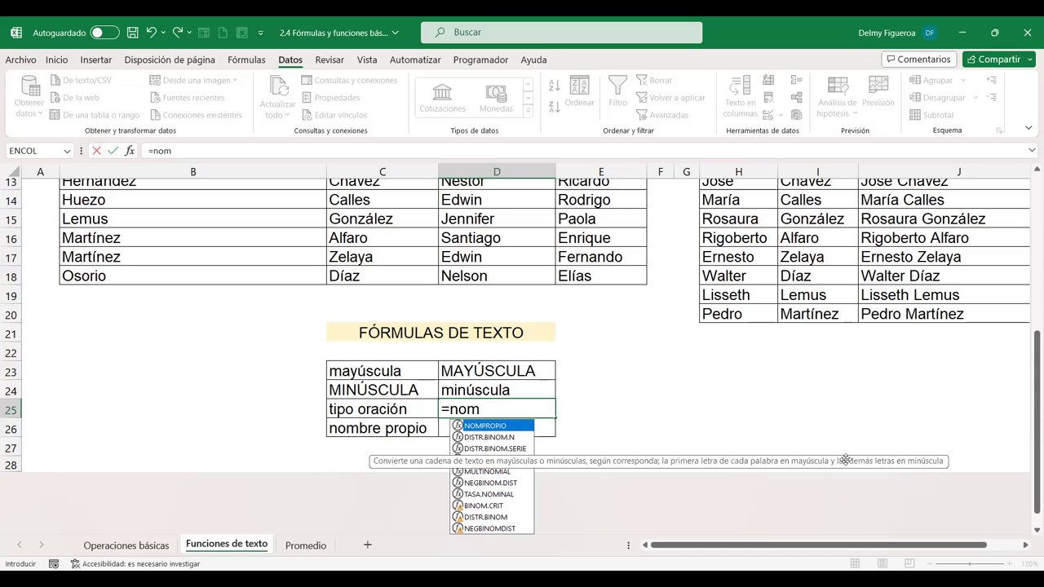
double_click(484, 427)
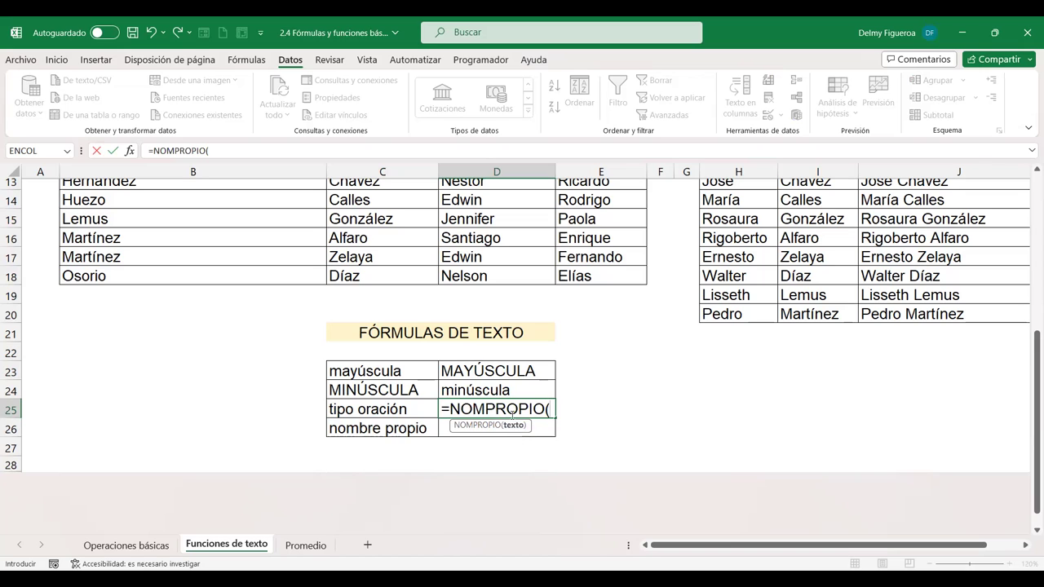
left_click(369, 408)
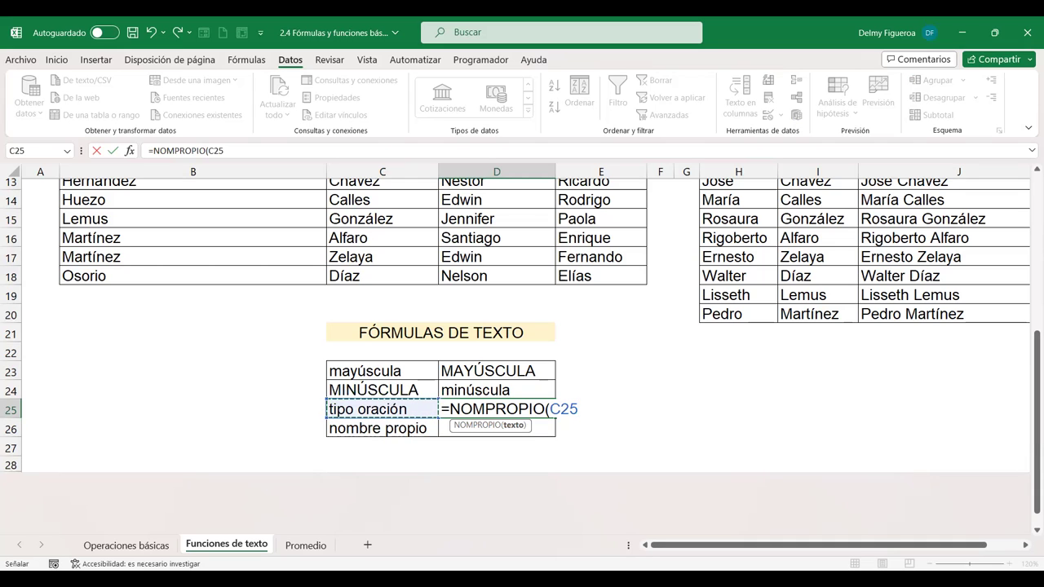
key("Return")
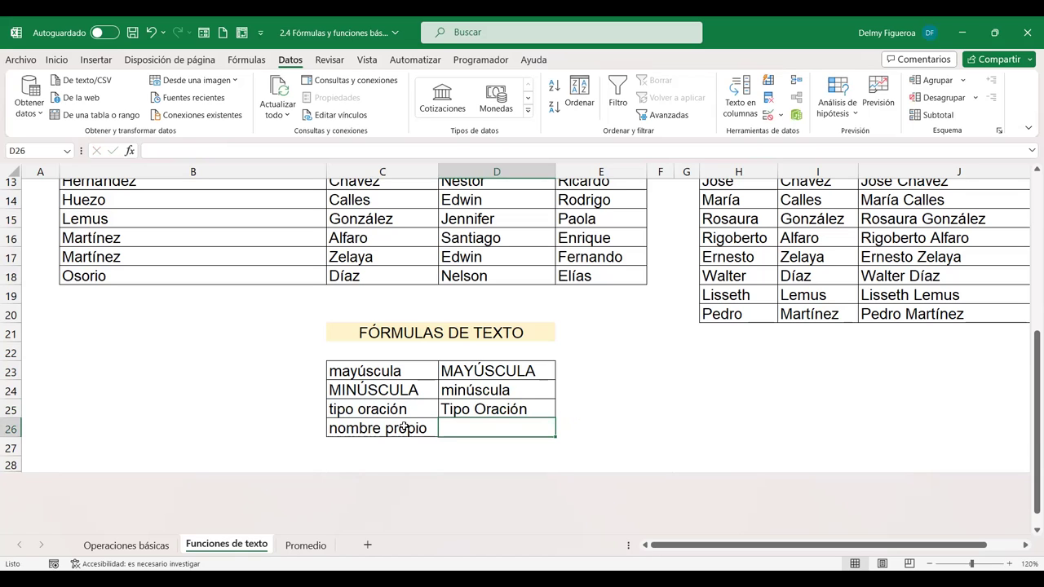
Step: Copy the D25 formula into D26, giving =NOMPROPIO(C26) showing Nombre Propio
left_click(518, 405)
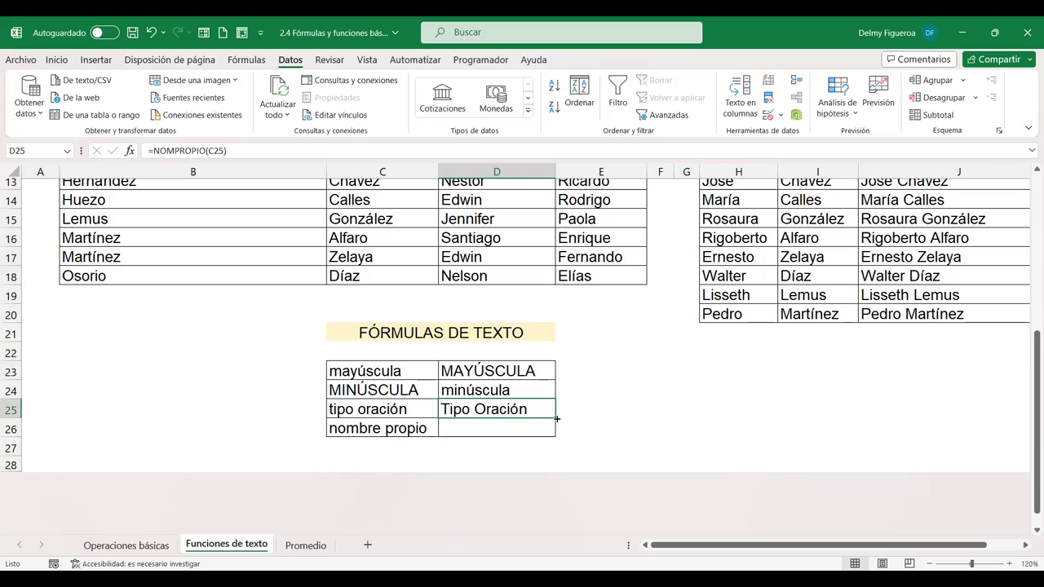
left_click_drag(555, 419, 555, 432)
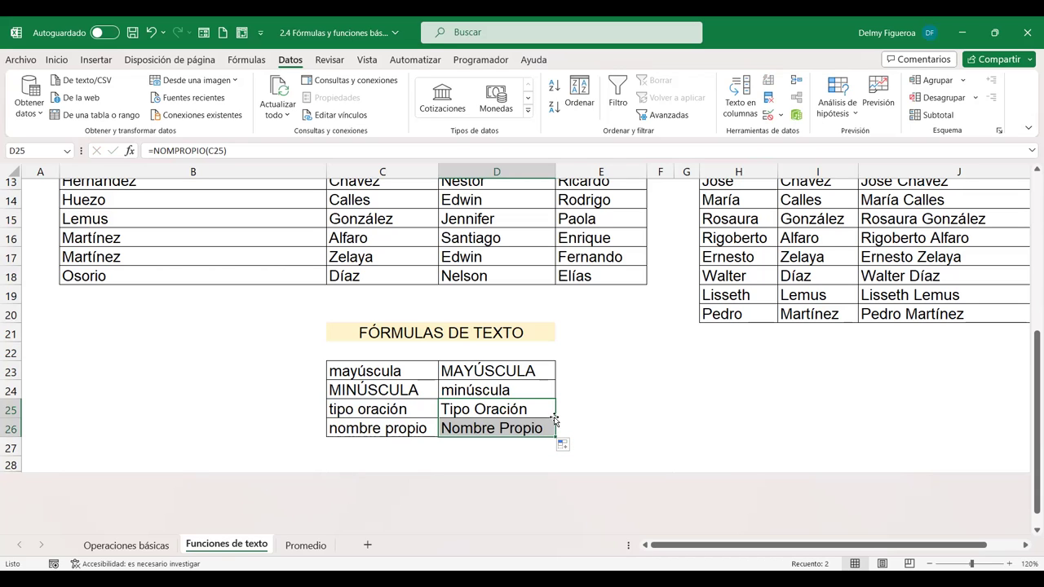
key("ctrl+z")
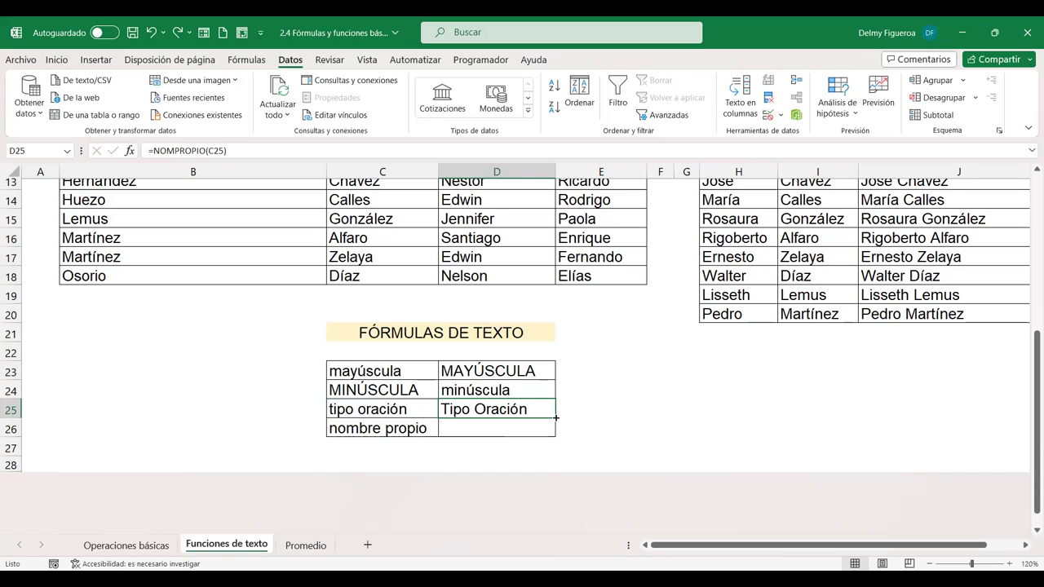
left_click_drag(555, 418, 555, 435)
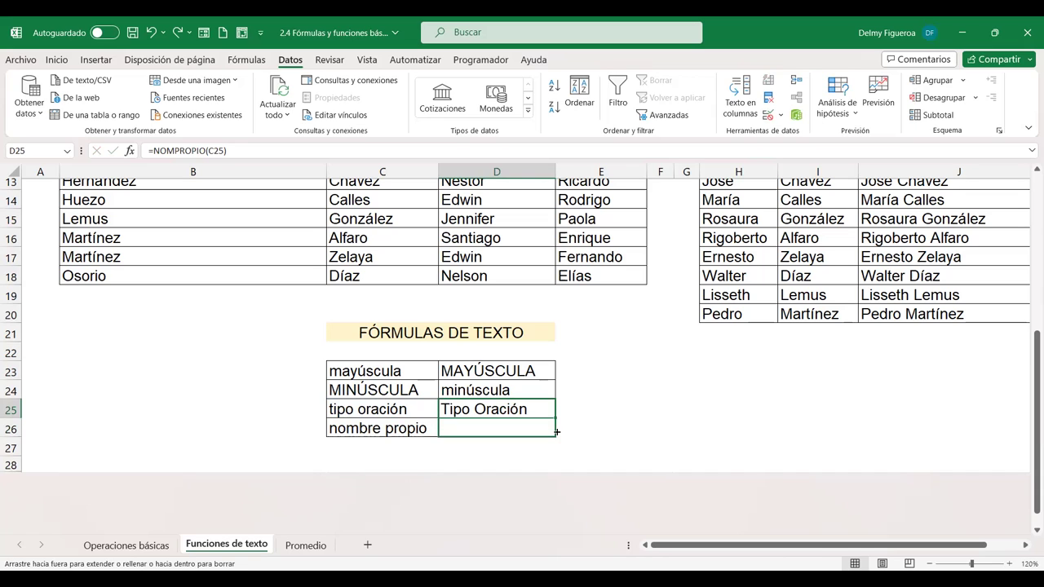
double_click(504, 429)
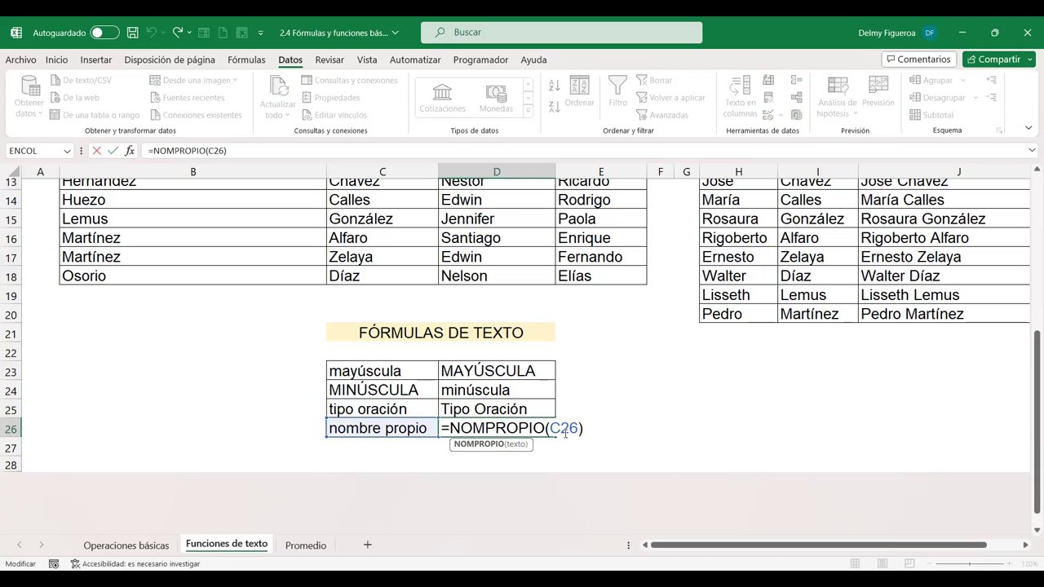
key("Return")
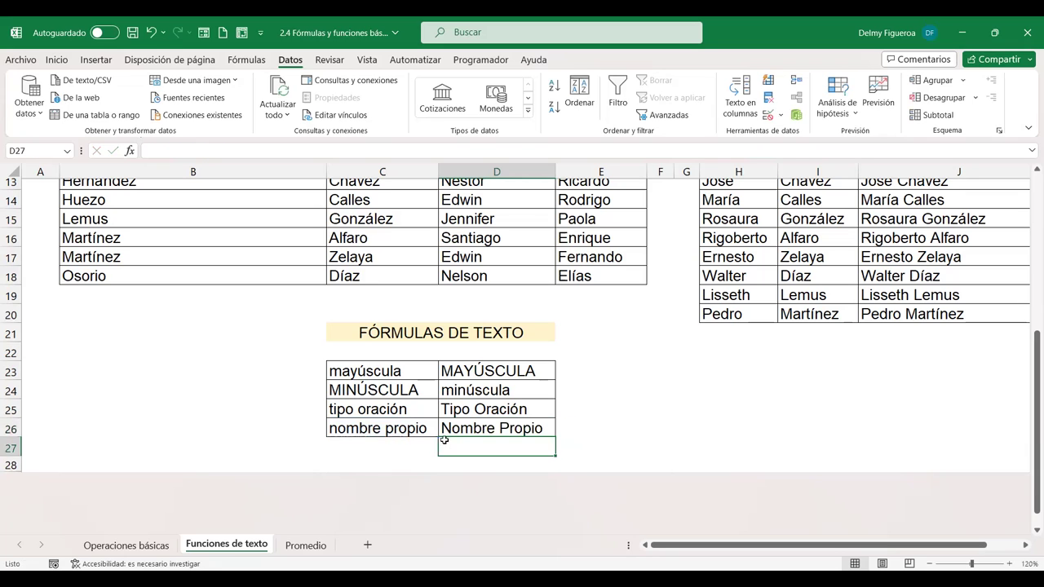
left_click(512, 429)
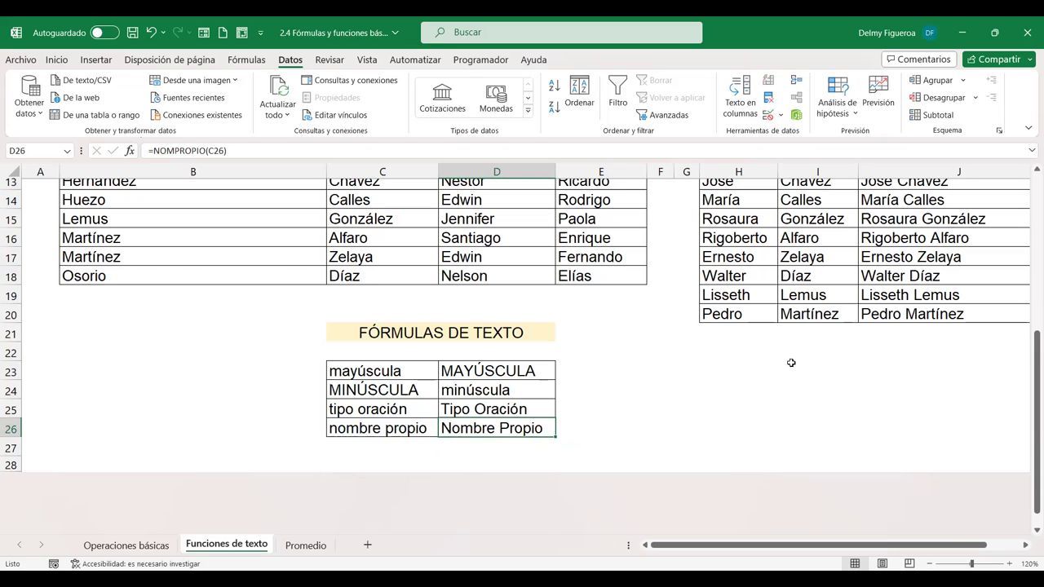
Step: Switch to the Promedio sheet
scroll(1011, 547, "right", 10)
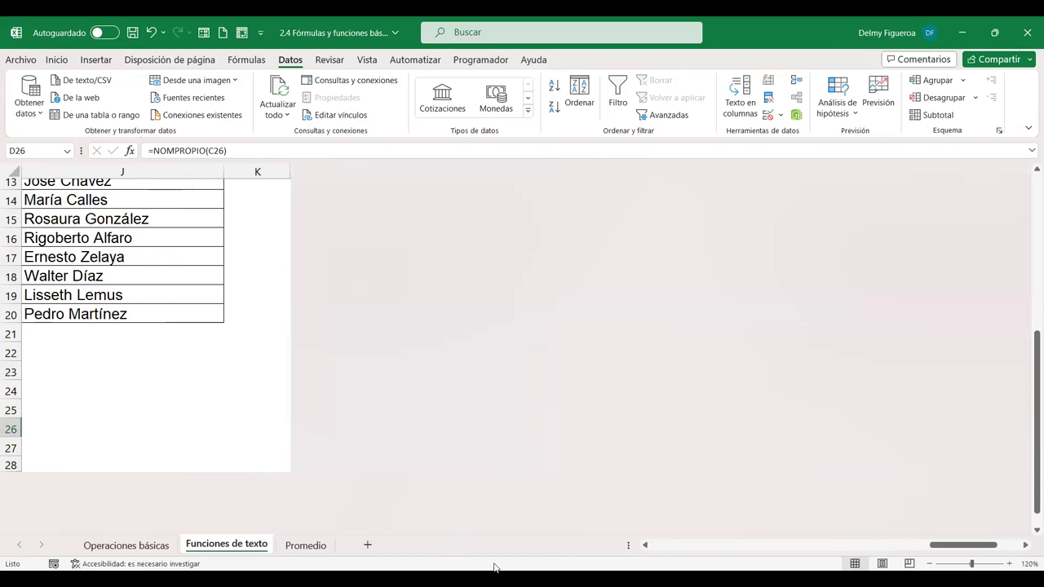
scroll(697, 542, "left", 6)
scroll(496, 501, "left", 4)
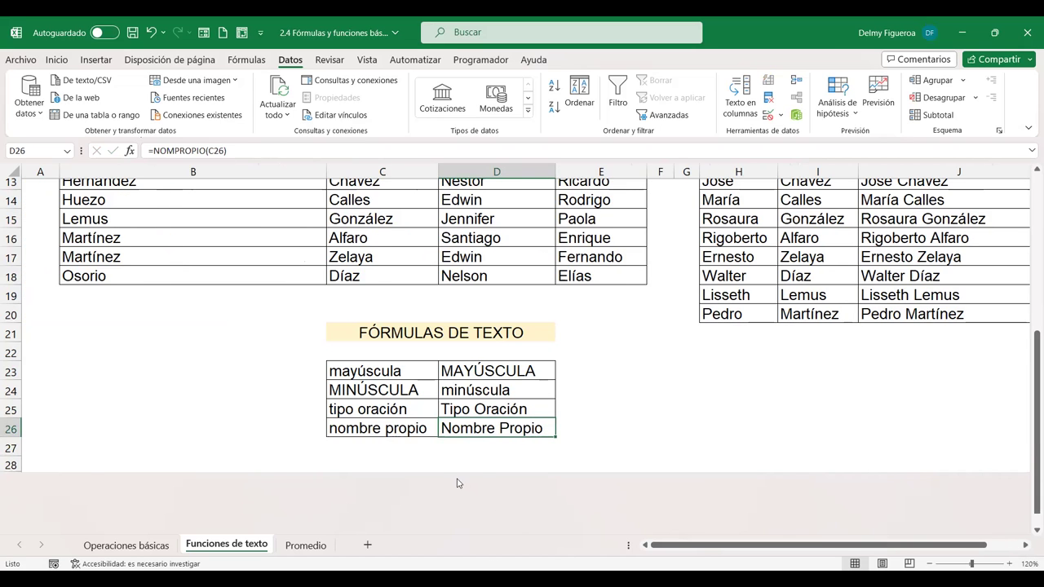
scroll(456, 482, "up", 4)
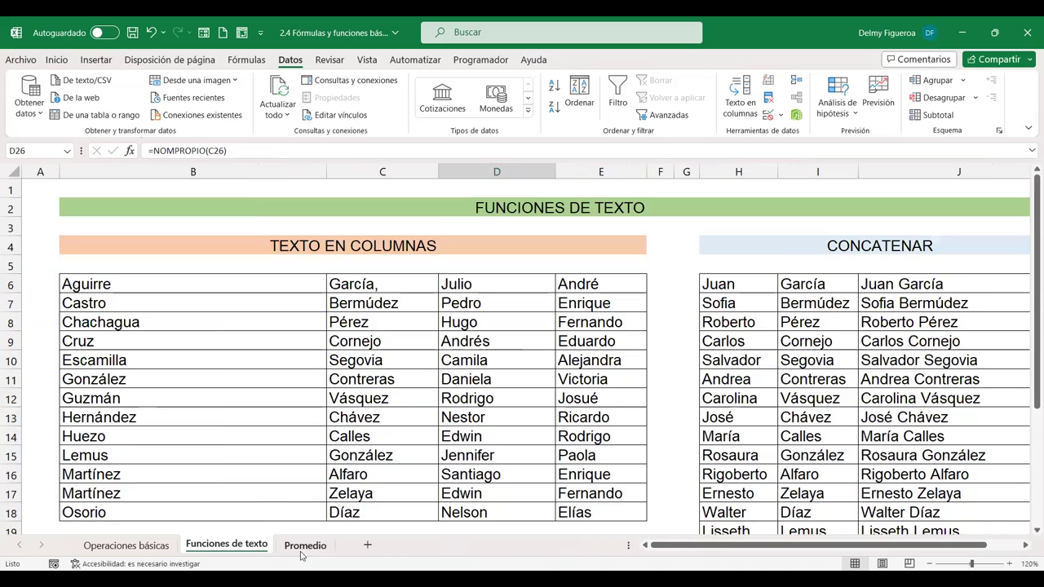
left_click(305, 546)
Step: Enter =PROMEDIO(C5:E5) in F5 and fill it down to F14 for every student's average
left_click(439, 273)
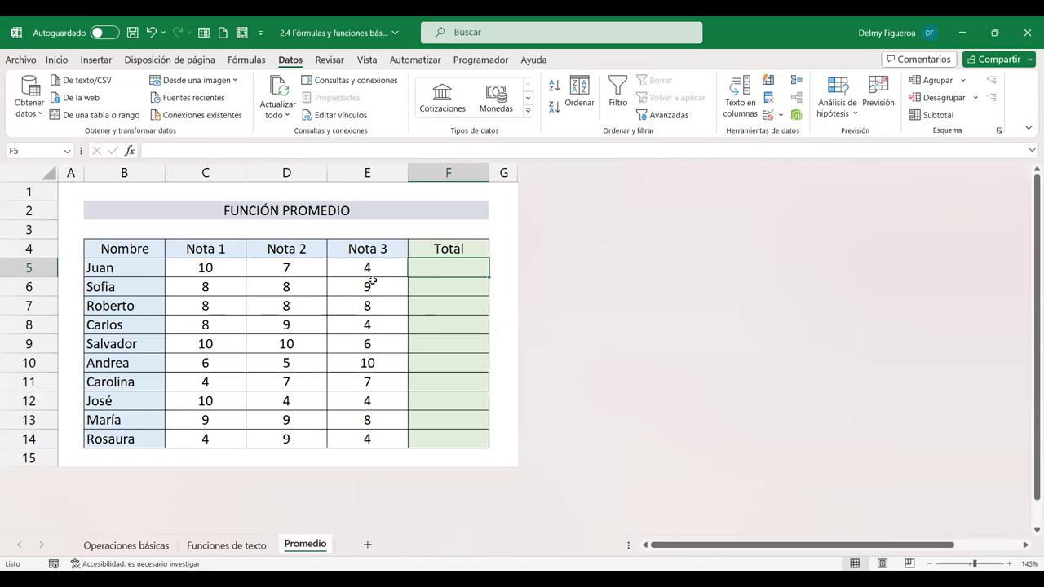
type("=")
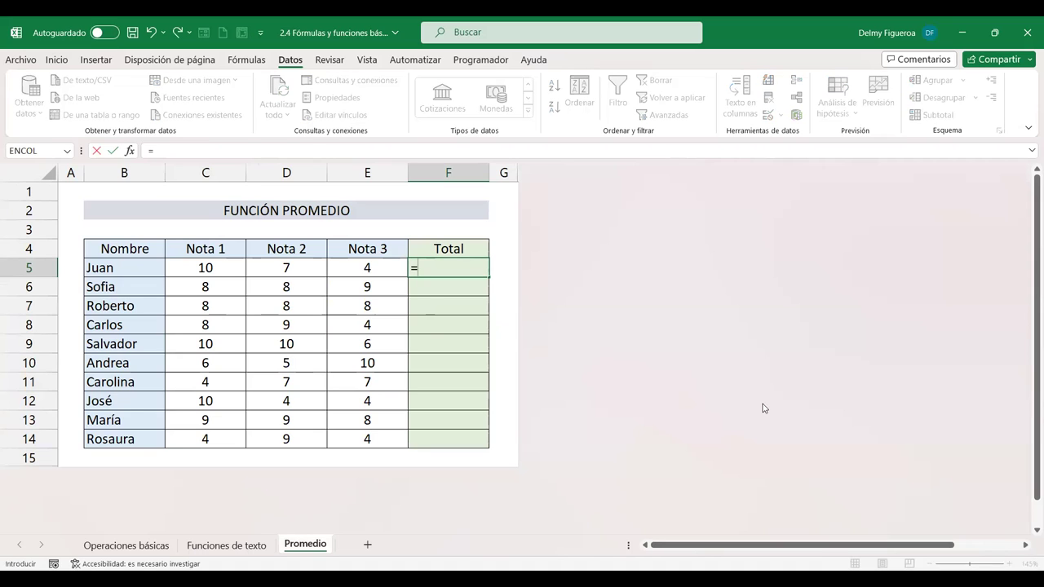
type("prome")
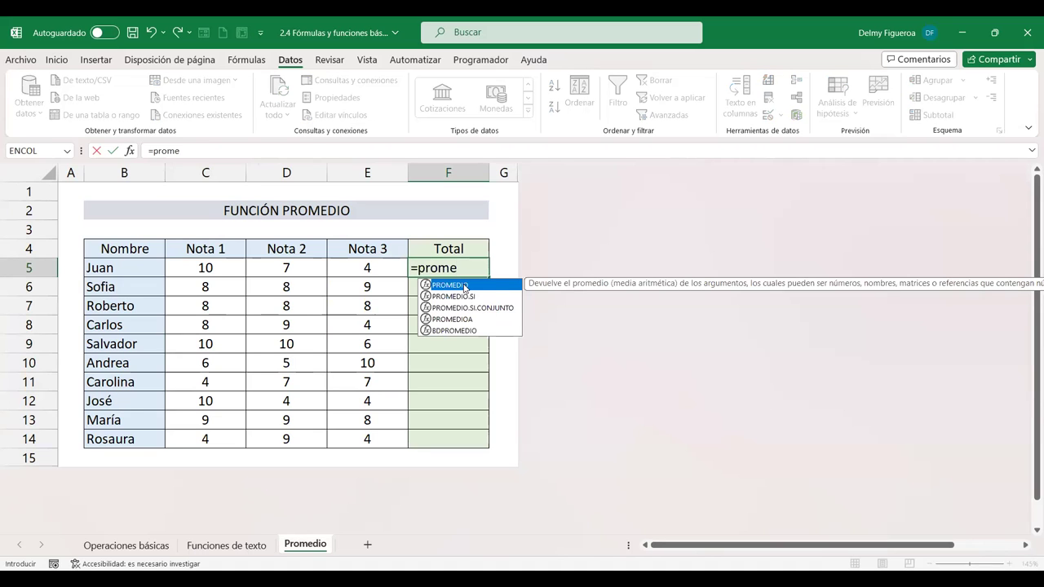
double_click(465, 286)
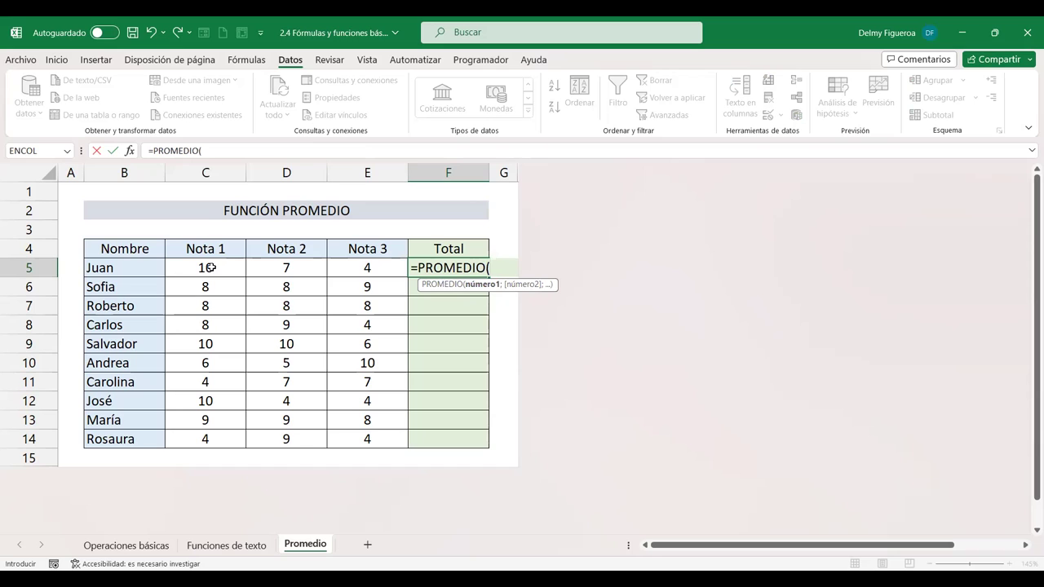
left_click_drag(210, 267, 385, 270)
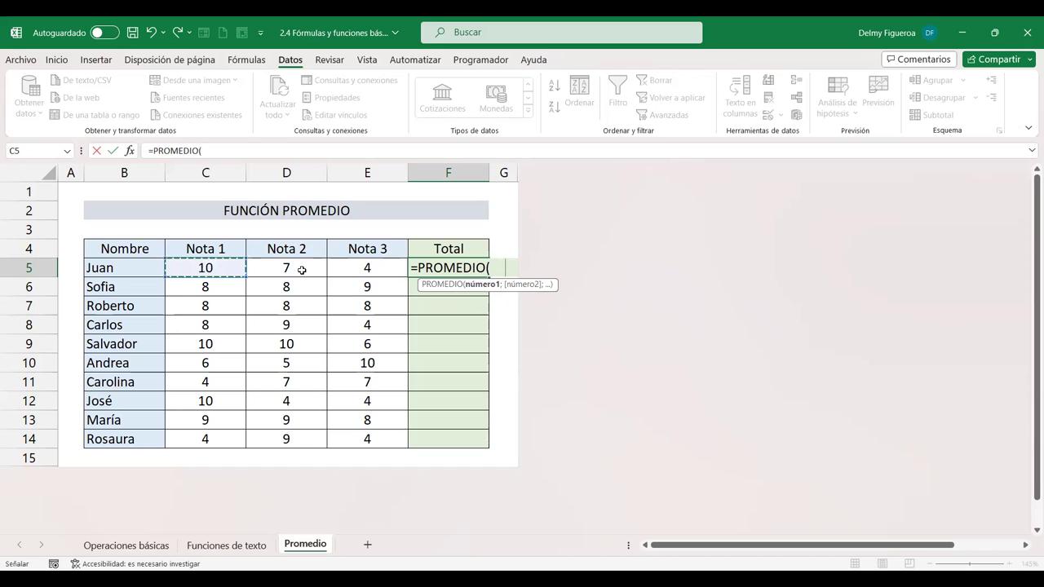
left_click(380, 269)
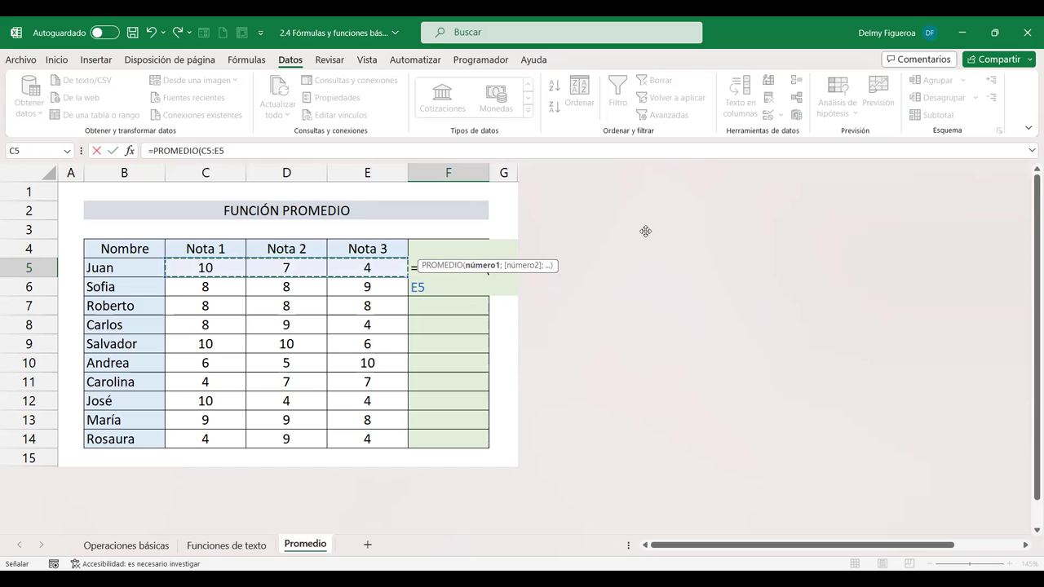
left_click_drag(645, 231, 617, 240)
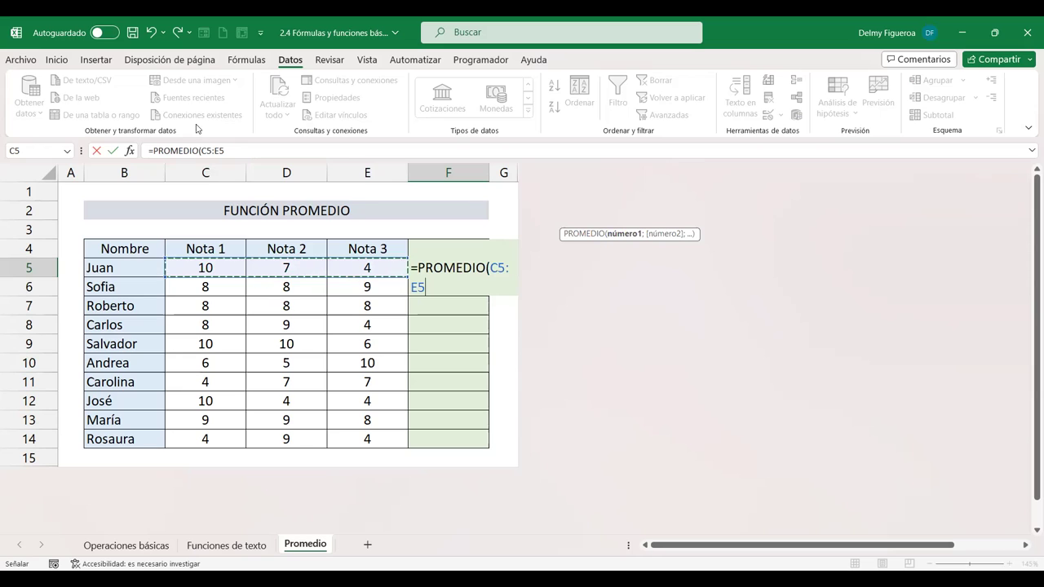
type(")")
key("Return")
left_click(441, 266)
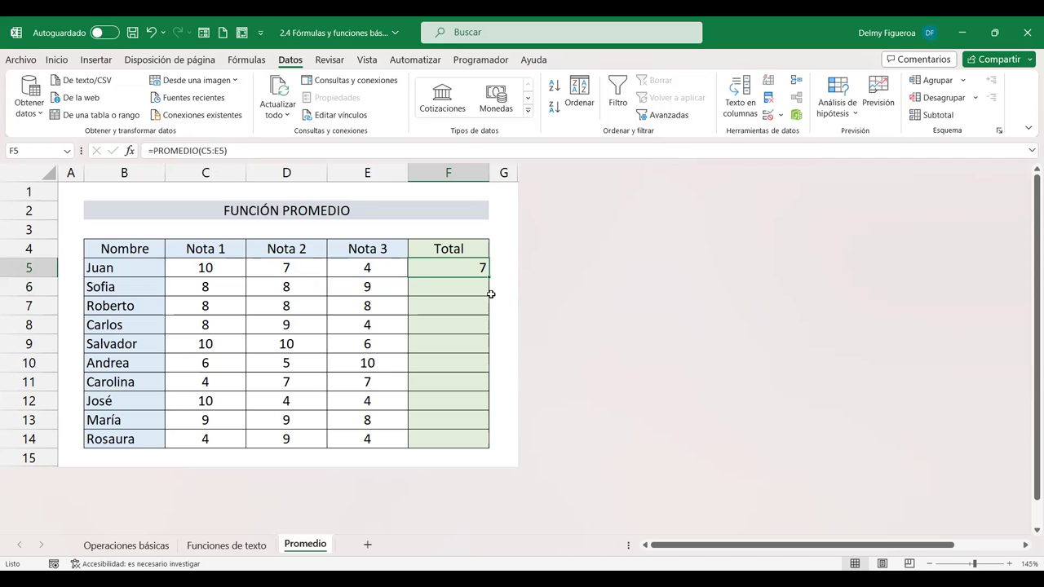
double_click(487, 278)
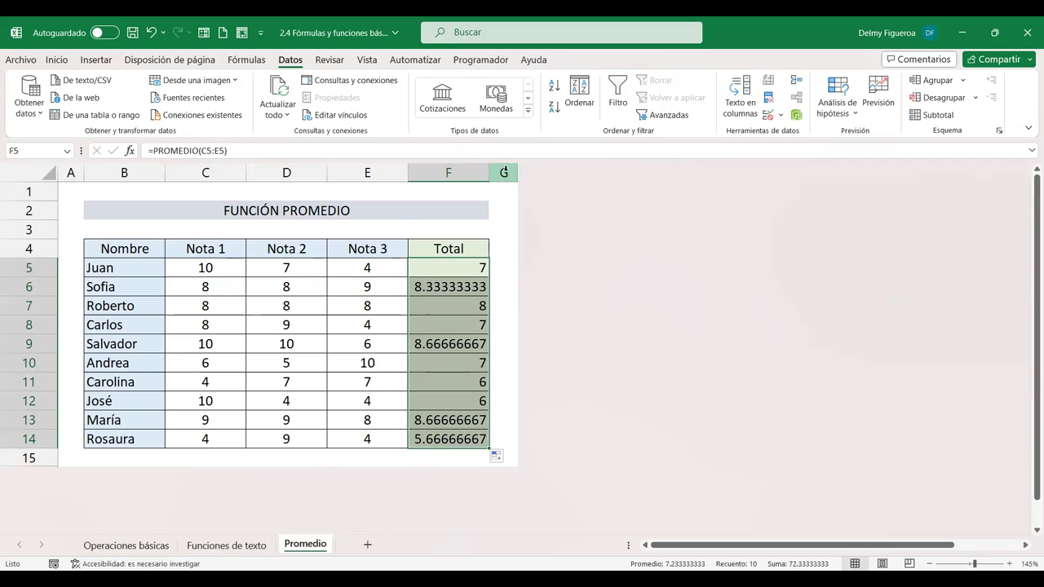
Step: Unhide the hidden columns to the right of column G
left_click(524, 170)
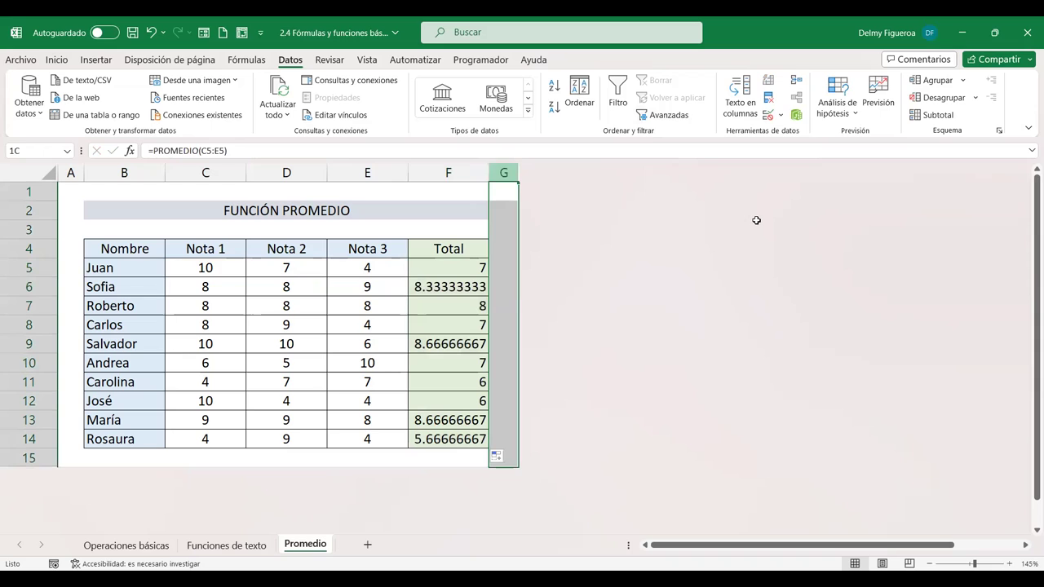
right_click(510, 173)
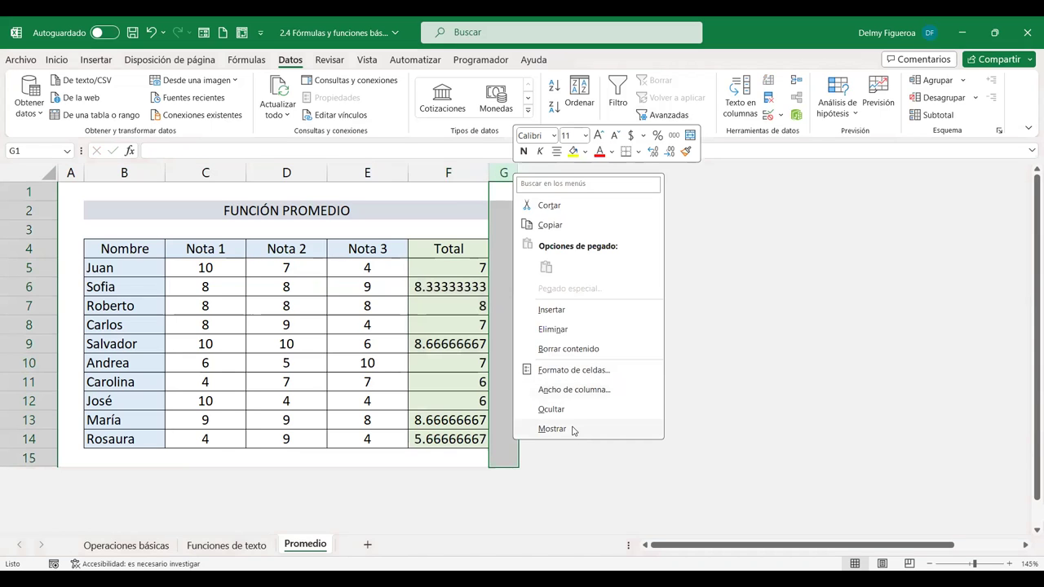
left_click(573, 430)
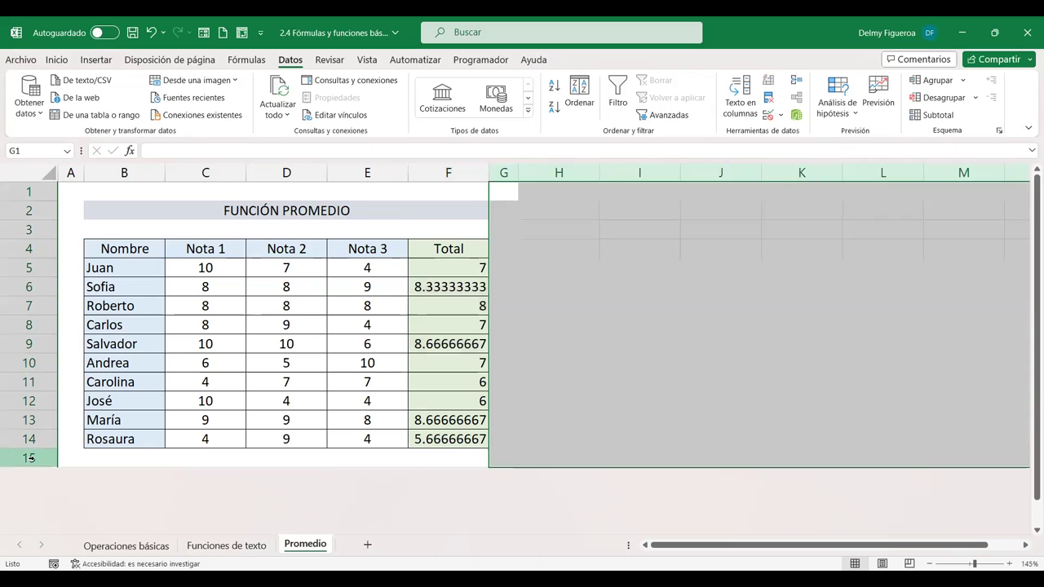
Step: Unhide the hidden rows below row 15
left_click(29, 459)
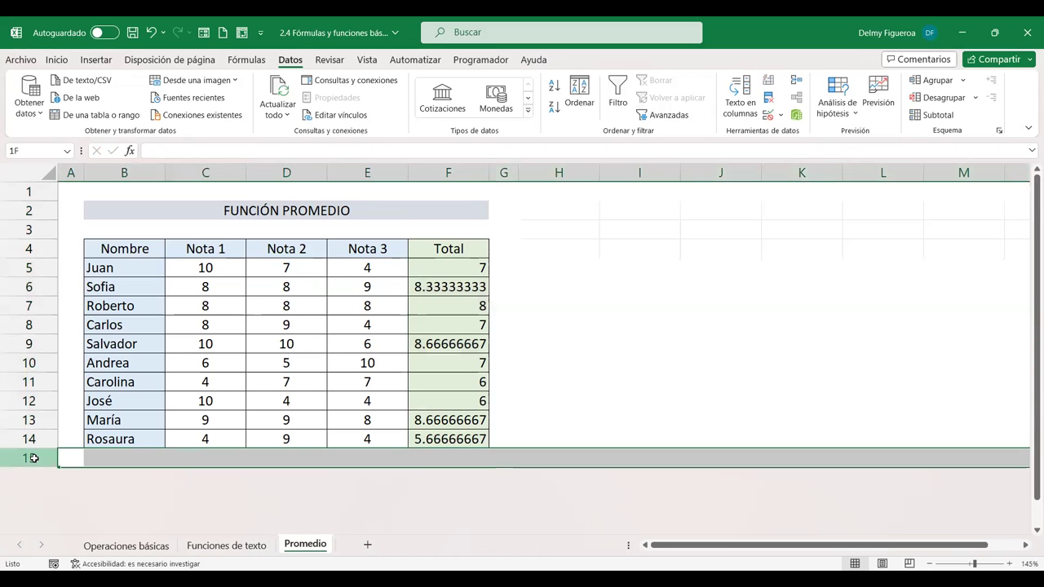
left_click_drag(26, 510, 44, 458)
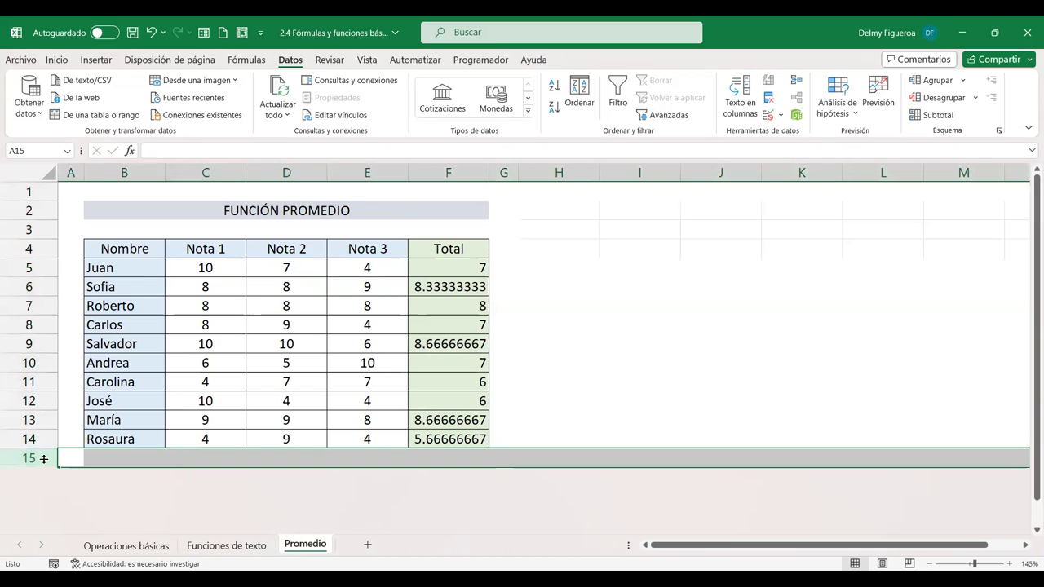
right_click(44, 459)
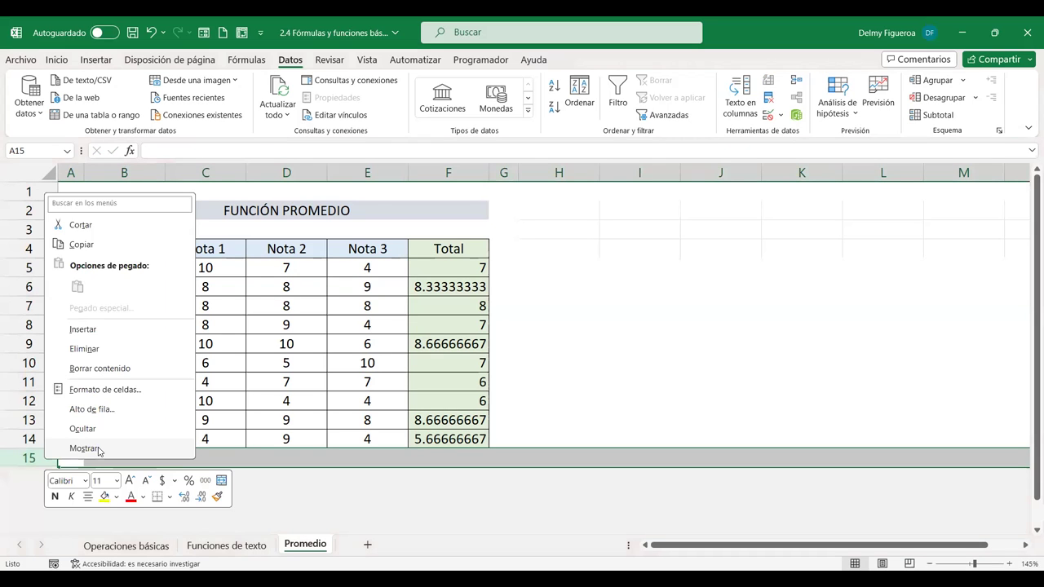
left_click(97, 450)
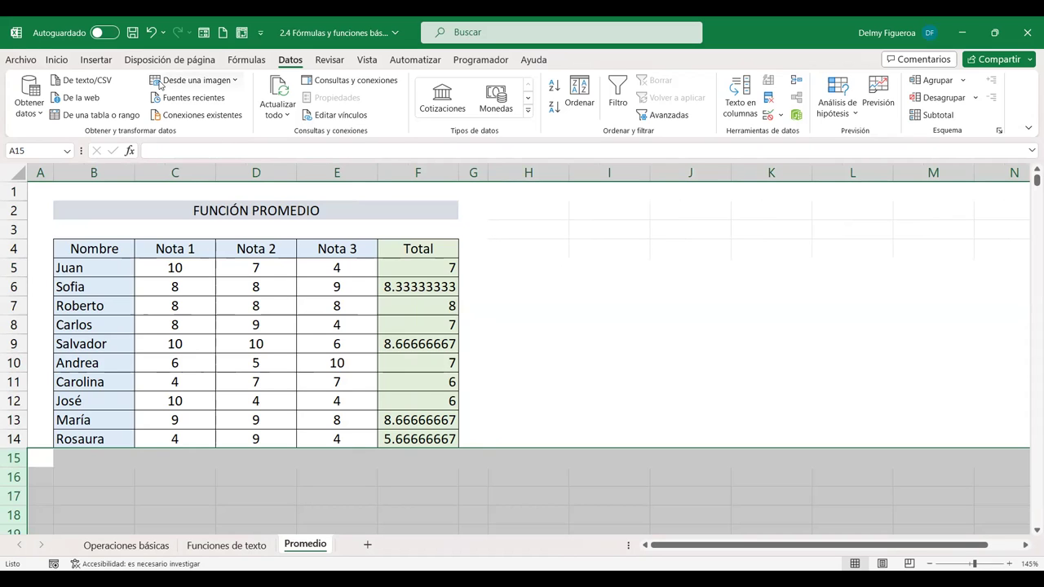
Step: Show the Inicio ribbon and look over the AutoSum calculations list without choosing one
left_click(59, 62)
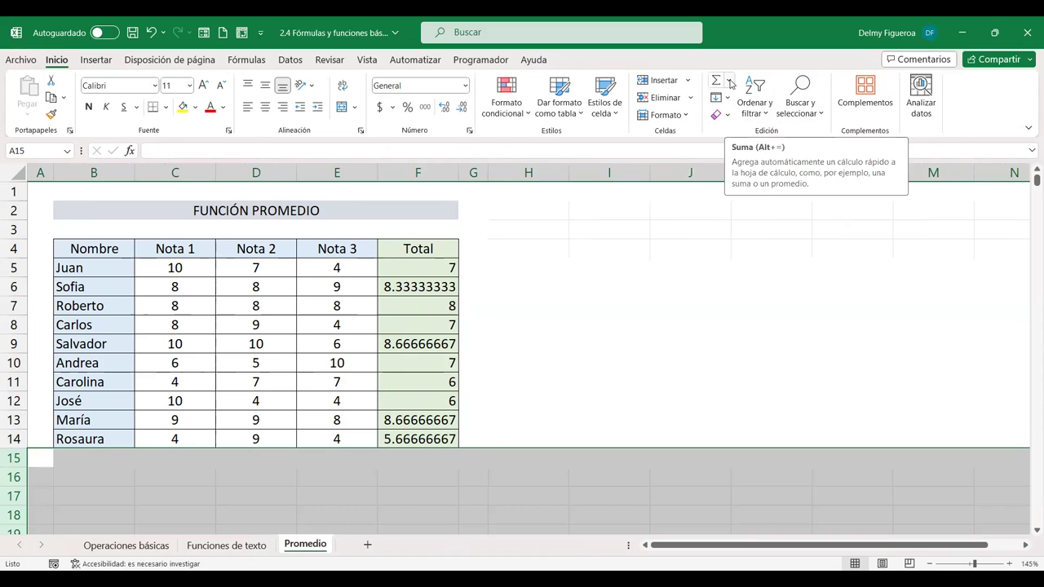
left_click(730, 83)
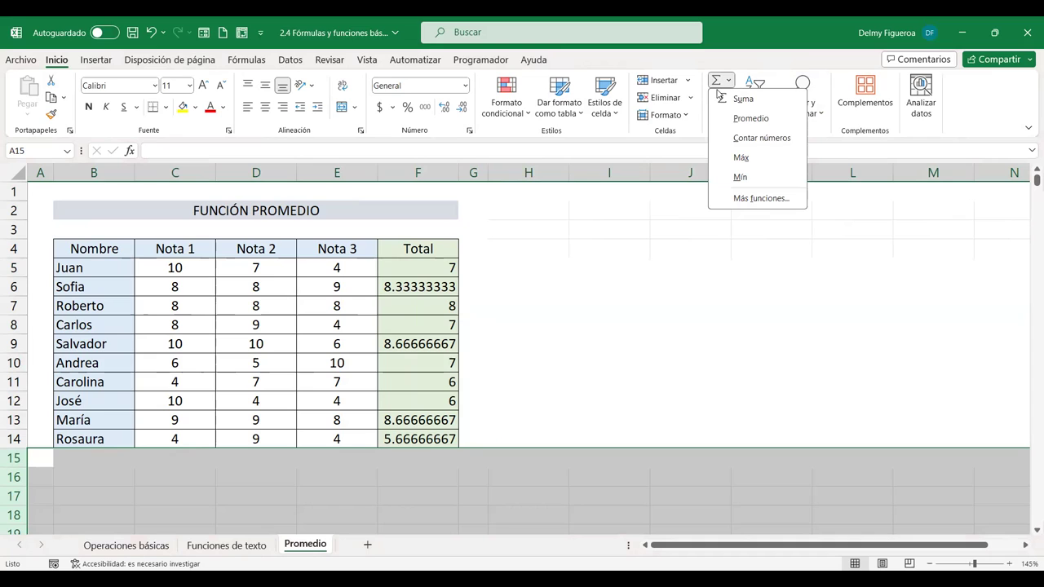
left_click(428, 249)
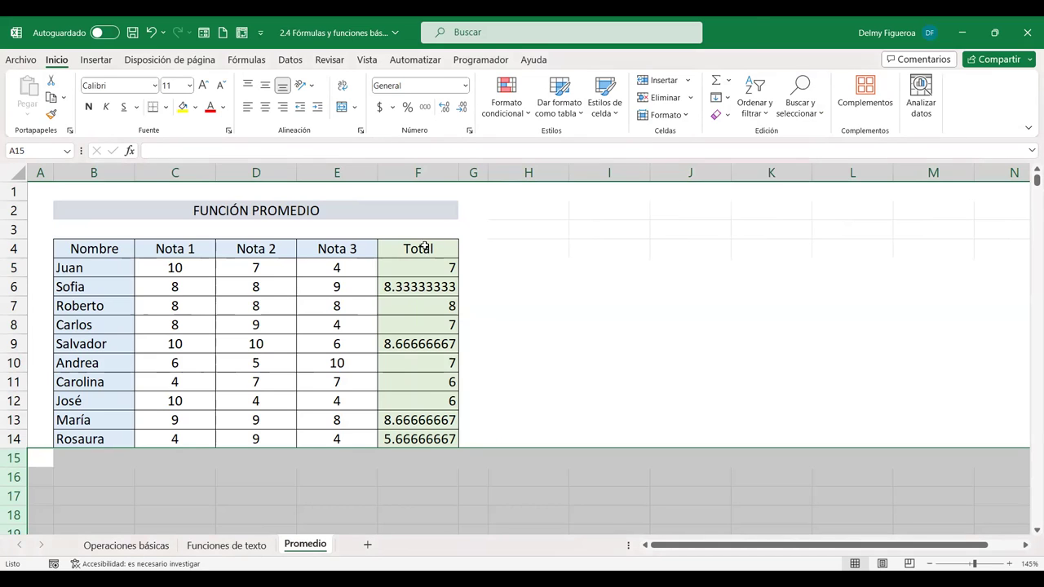
Step: Inspect the Total header in F4 and the PROMEDIO formula in F5
left_click(445, 243)
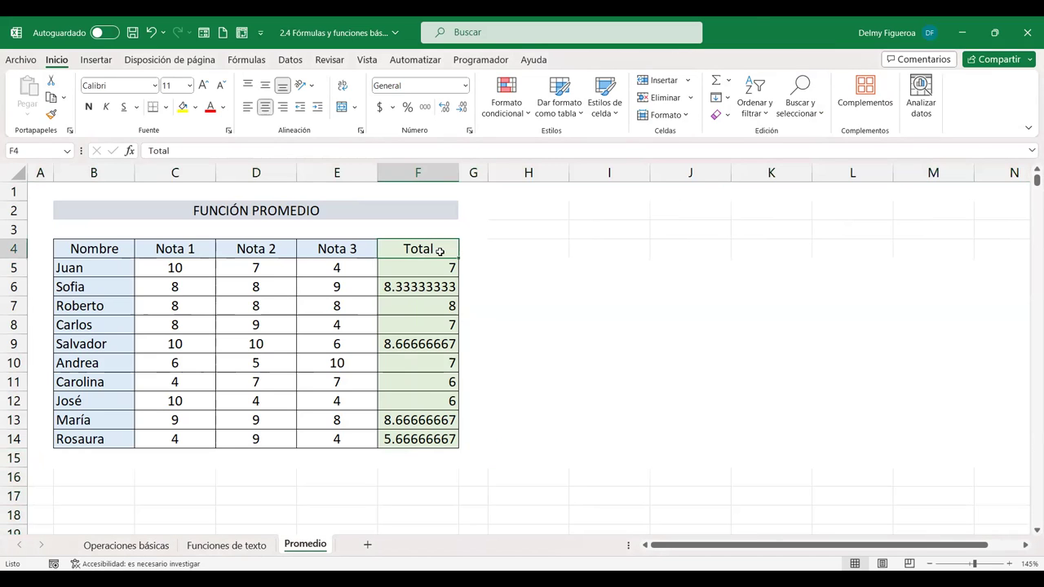
left_click(446, 267)
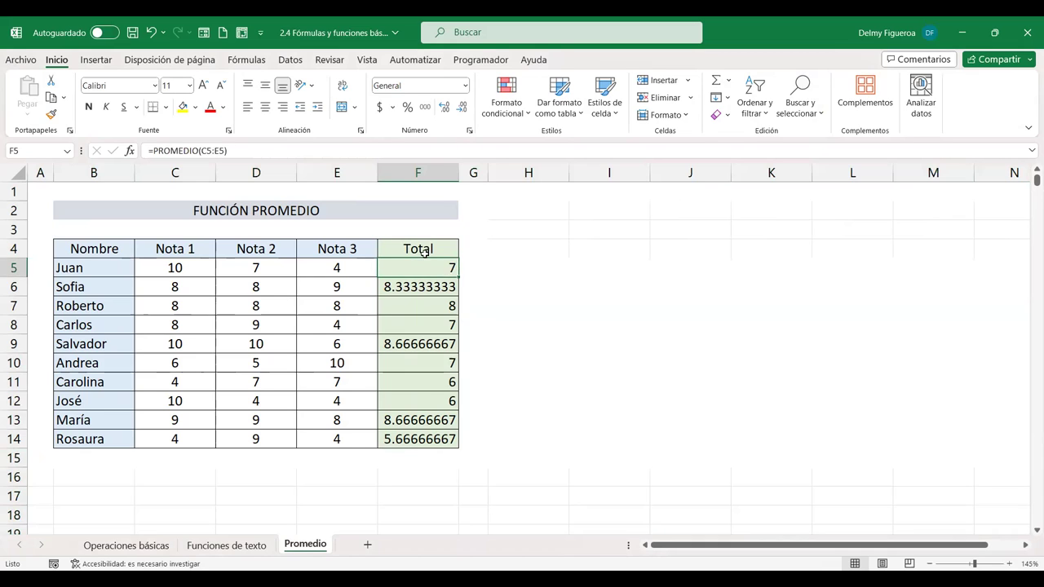
left_click(429, 246)
left_click(427, 267)
left_click(419, 245)
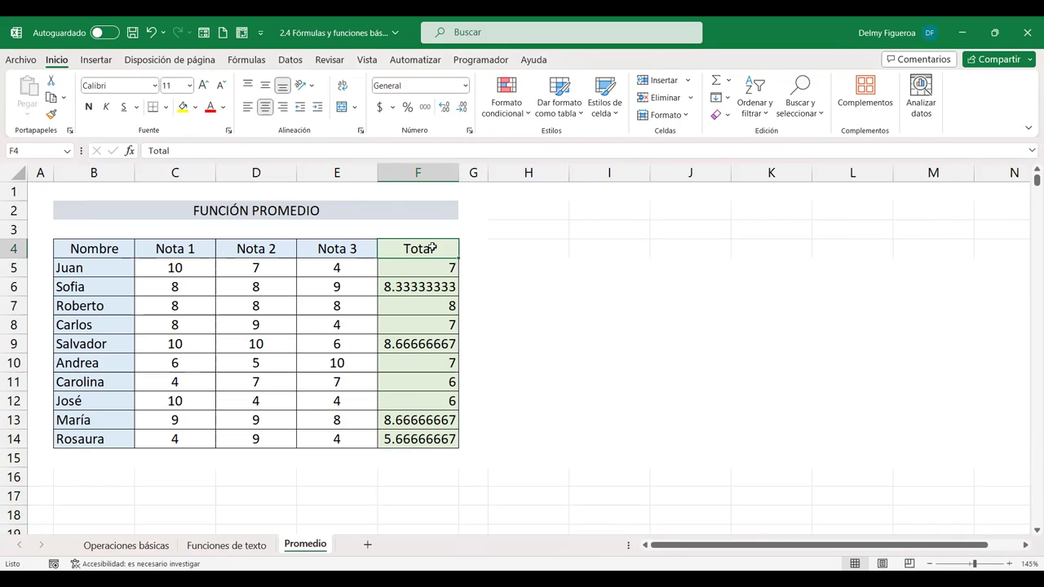
left_click(484, 248)
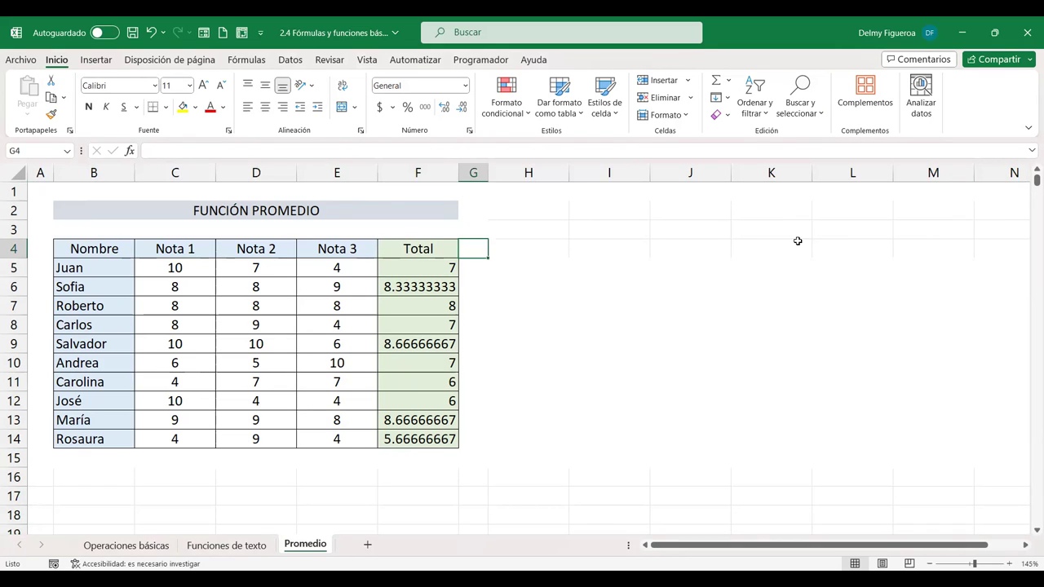
Step: Head F4:I4 Promedio, Suma, Máximo and Mínimo, and autofit column G
key("Left")
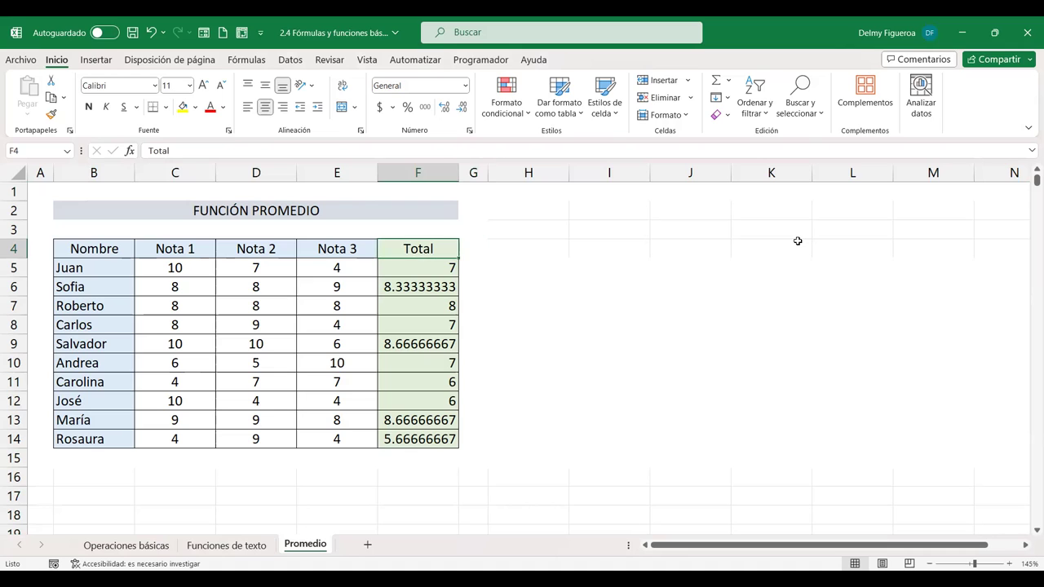
type("Promedio")
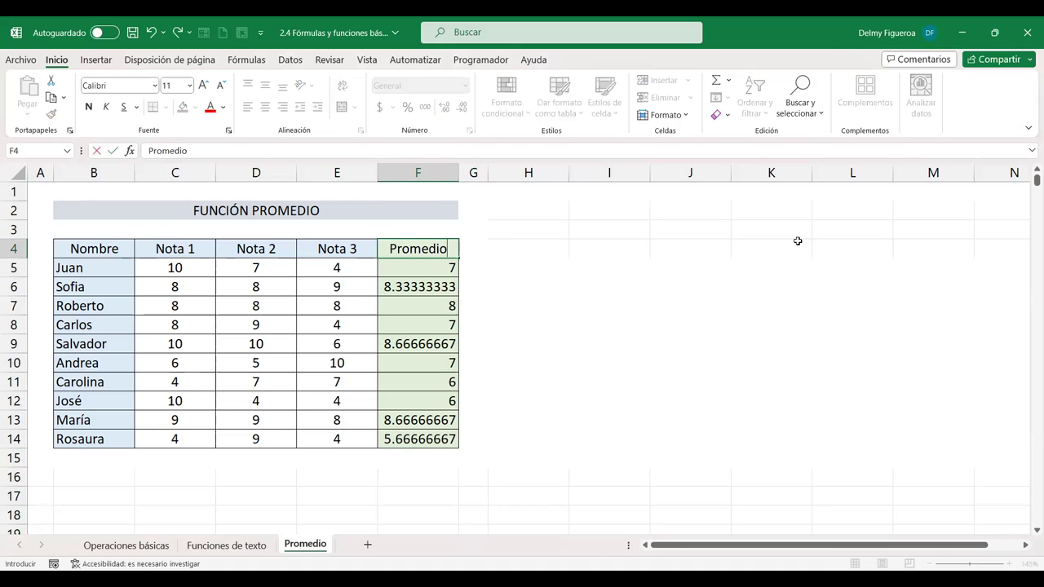
key("Right")
type("Sum")
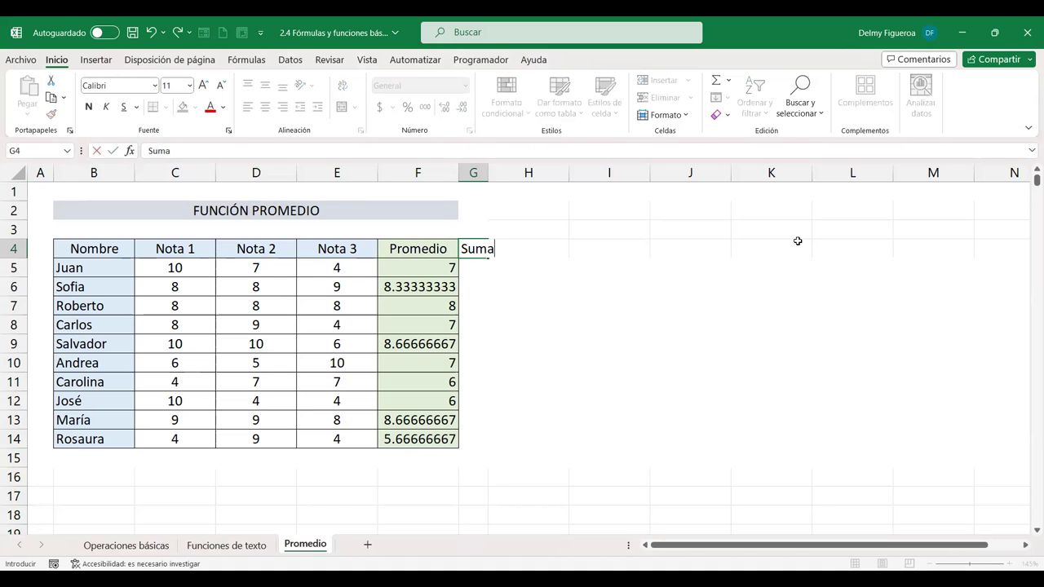
key("Right")
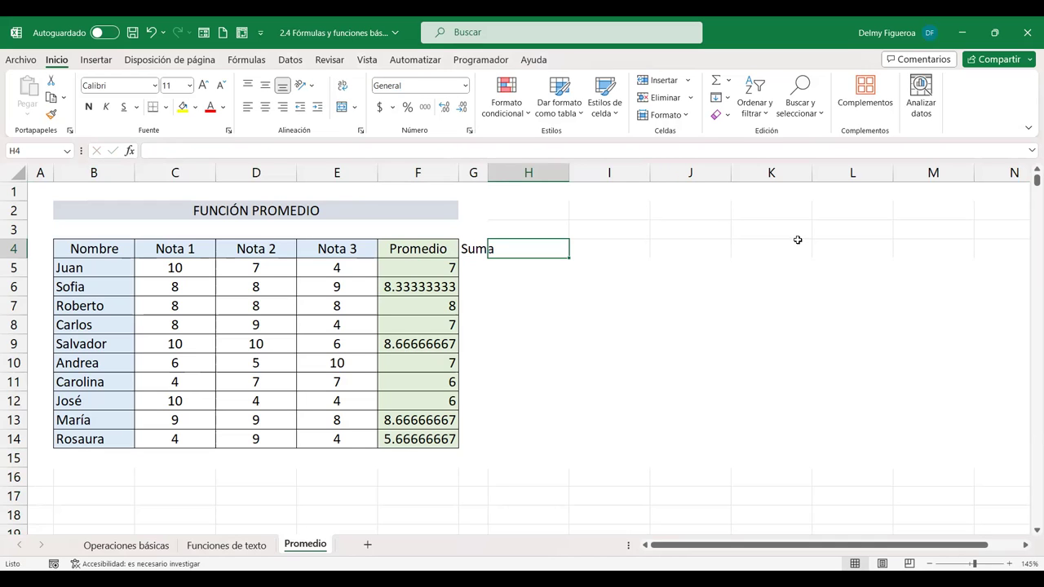
left_click(730, 80)
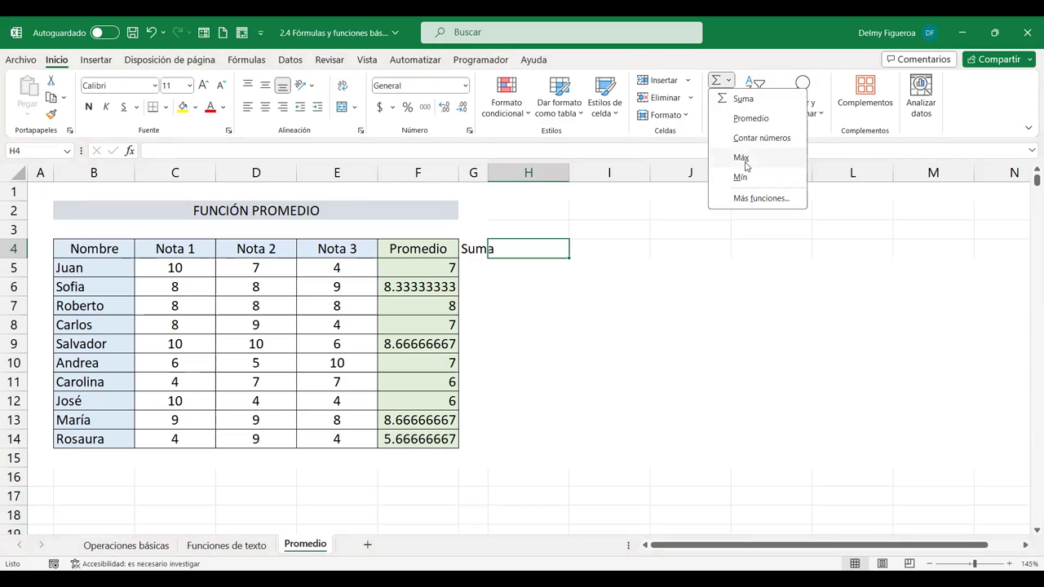
left_click(538, 245)
type("Máximo")
key("Tab")
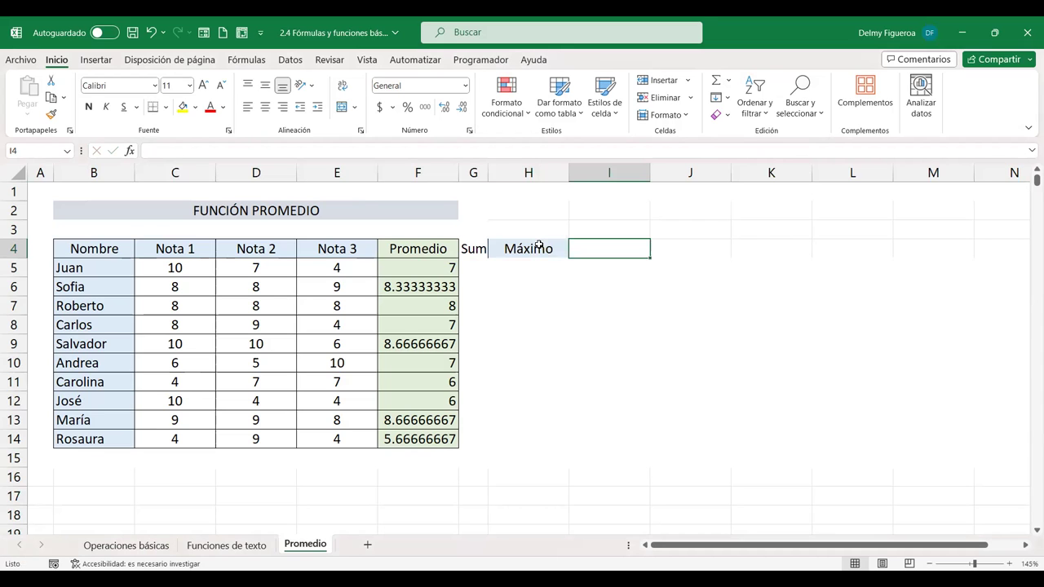
type("Mínimo")
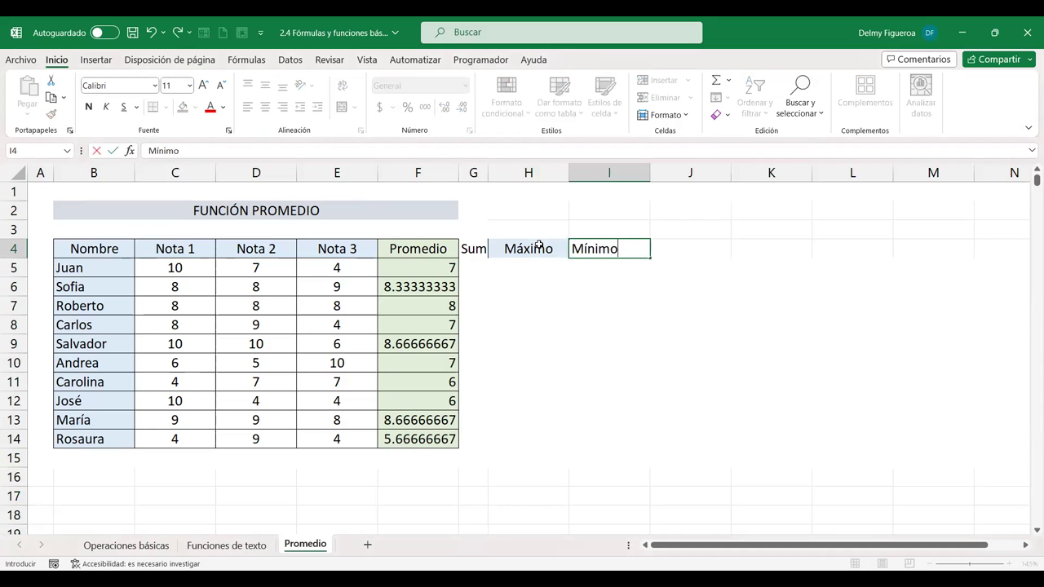
key("Tab")
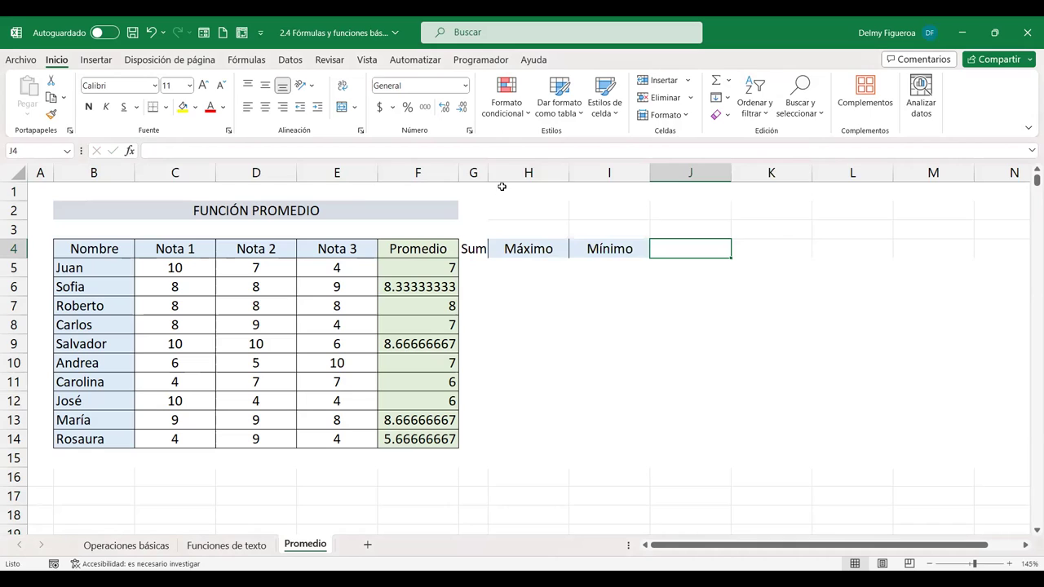
double_click(486, 169)
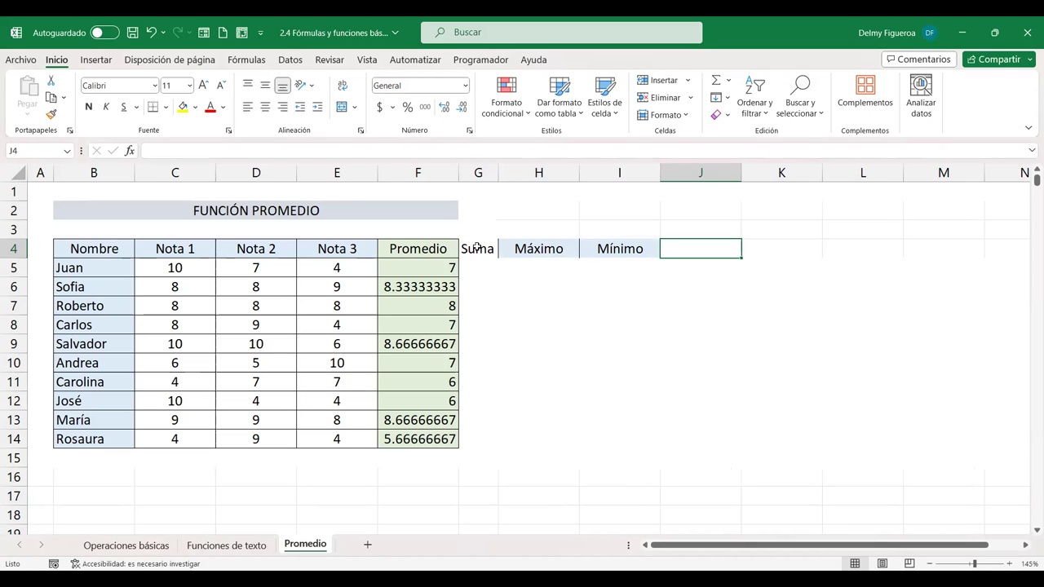
Step: Enter the row labels Promedio, Suma, Máximo and Mínimo in B15:B18
left_click(82, 452)
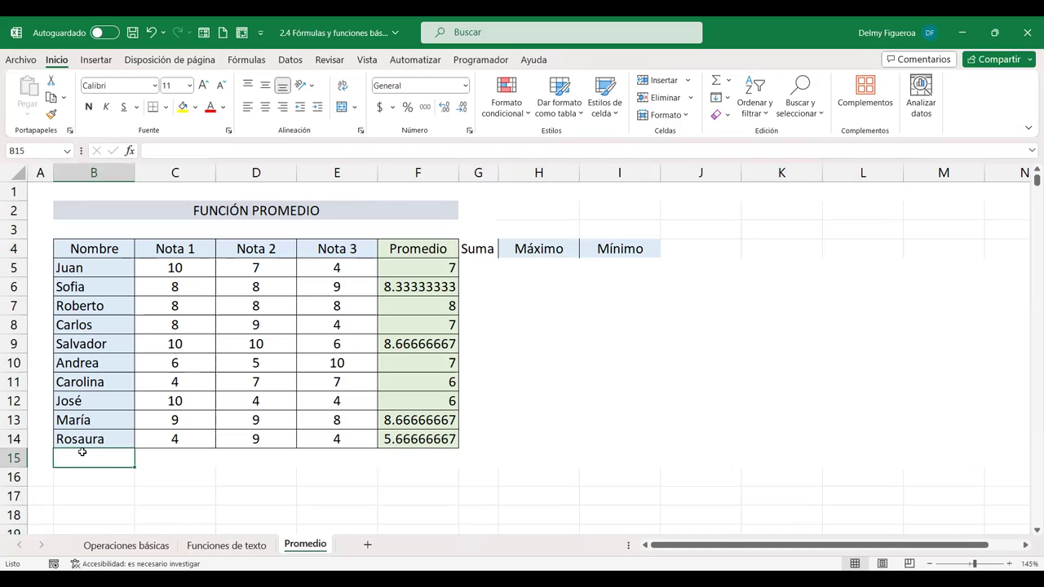
type("P")
type("romedio")
key("Return")
type("Suma")
key("Return")
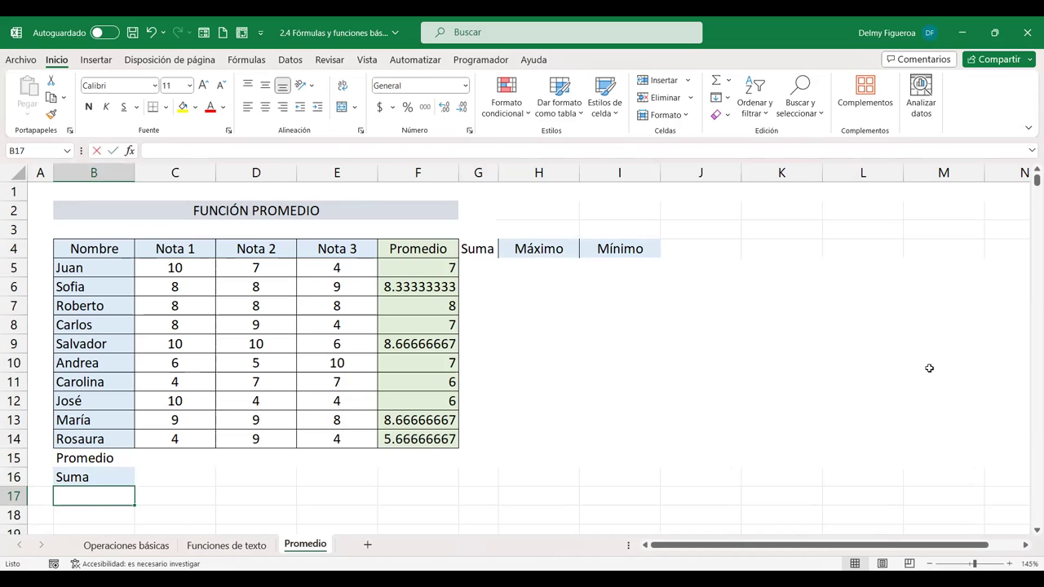
type("Máximo")
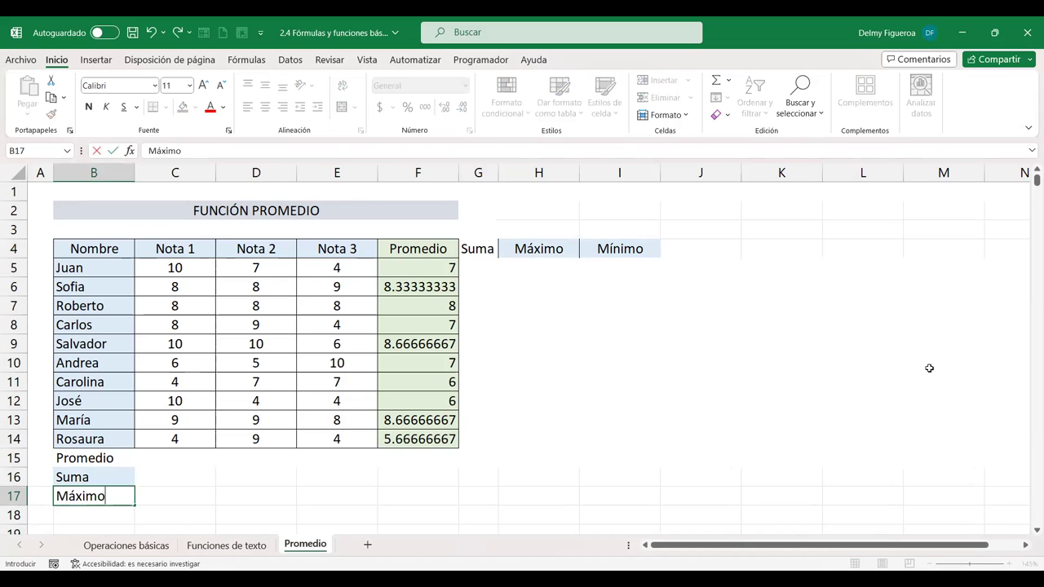
key("Return")
type("Mínimo")
key("Return")
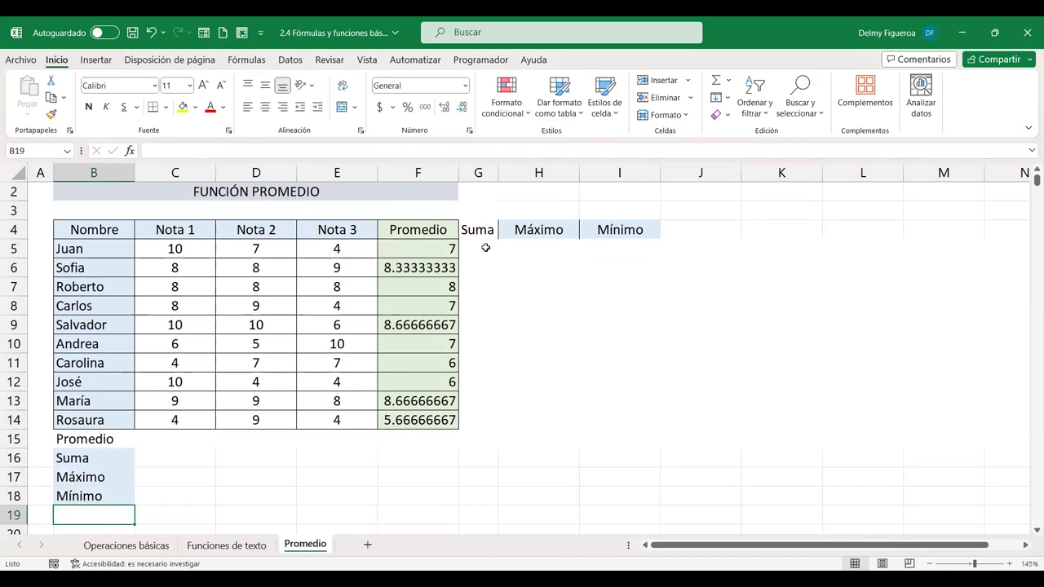
left_click(485, 247)
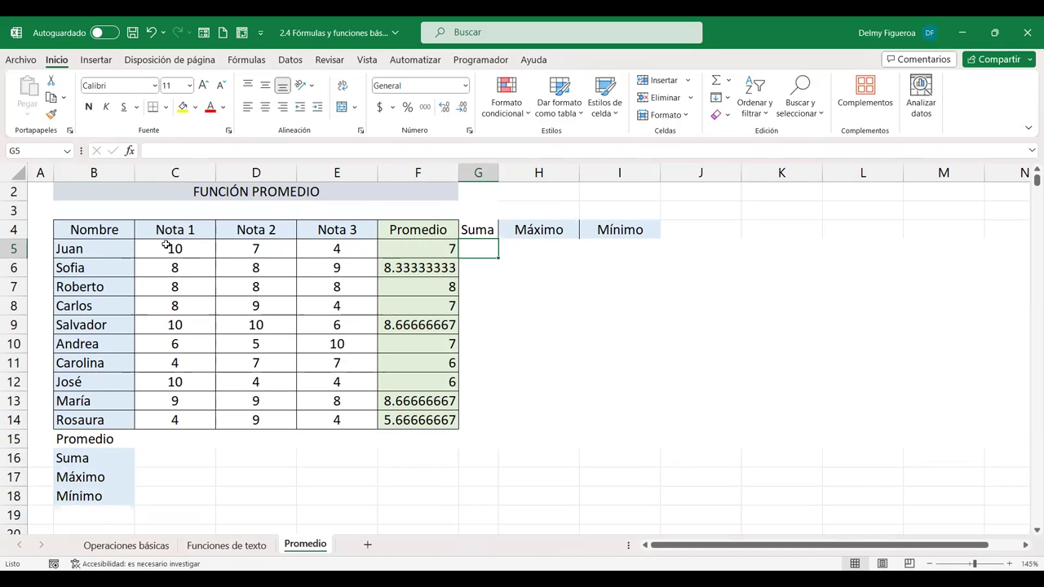
Step: Average Nota 1 in C15 with AutoSum Promedio and fill it to E15 (7.7, 7.6, 6.4)
left_click_drag(90, 248, 441, 248)
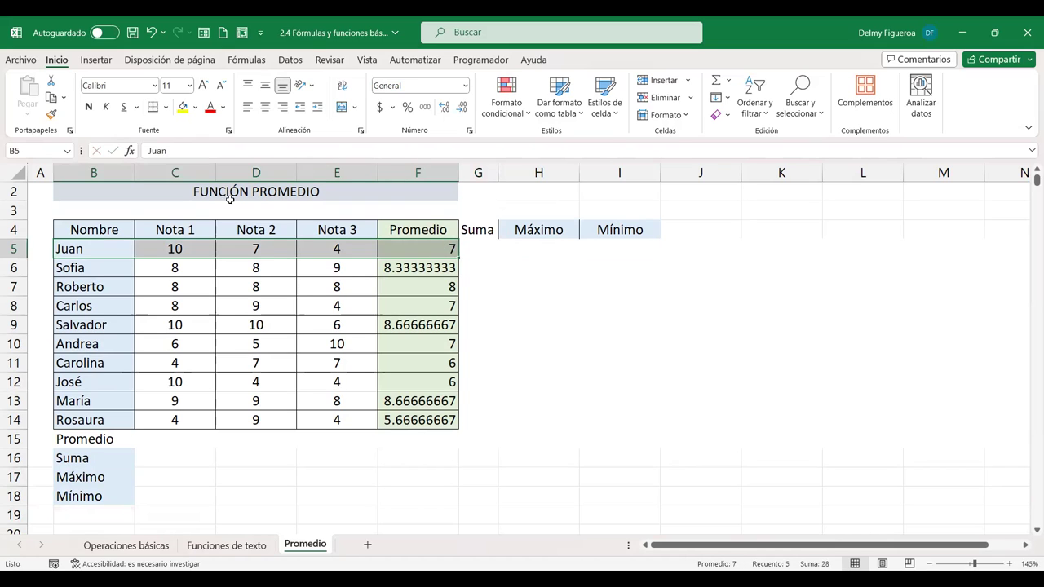
left_click_drag(177, 248, 178, 436)
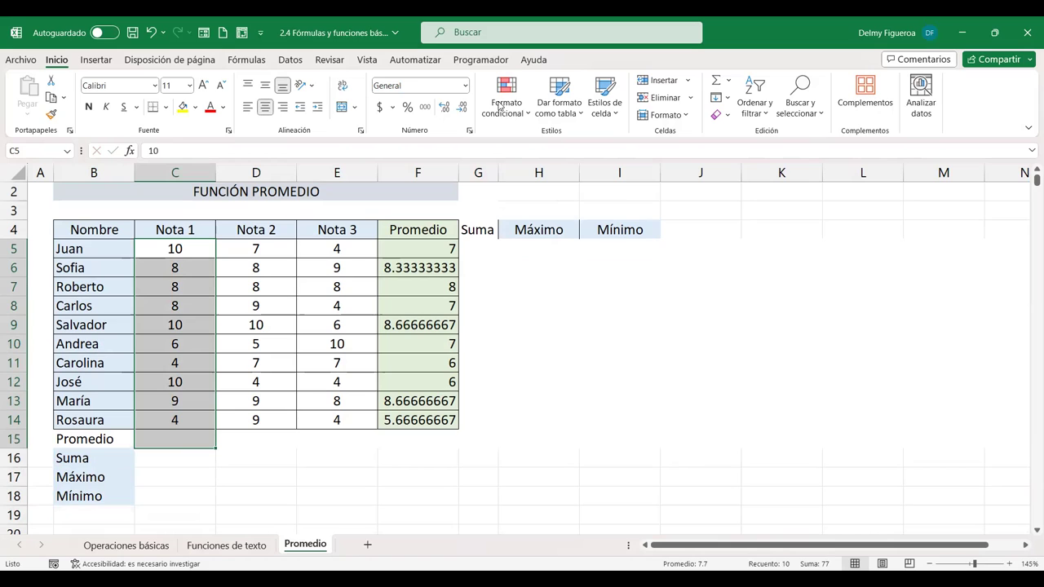
left_click(731, 80)
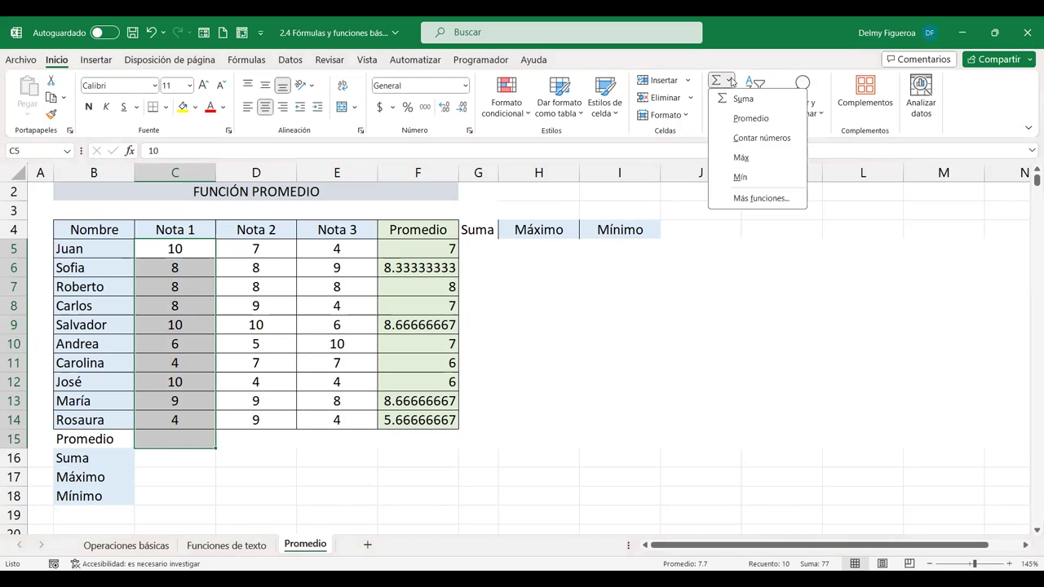
left_click(751, 119)
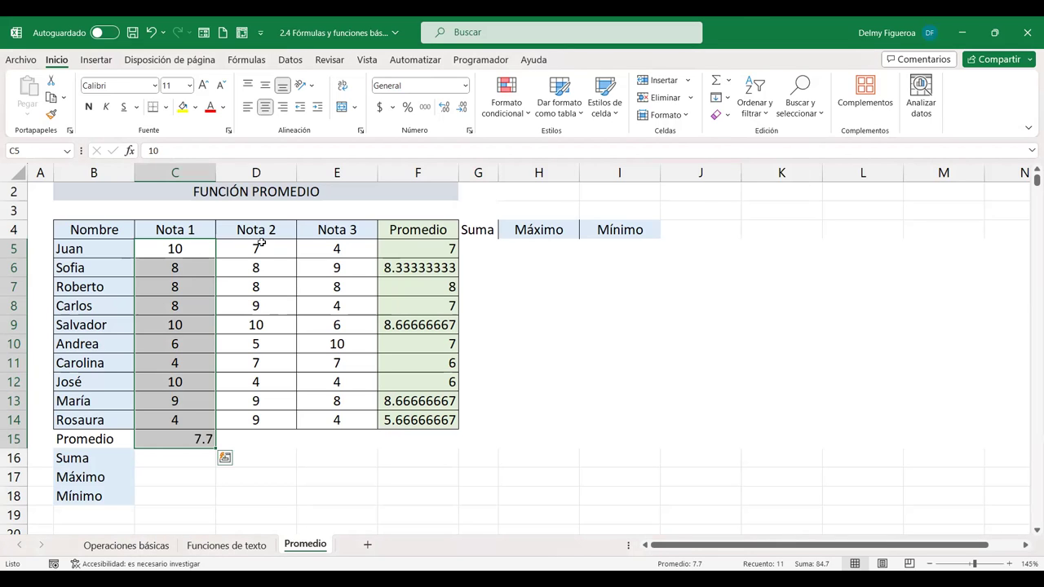
left_click(194, 439)
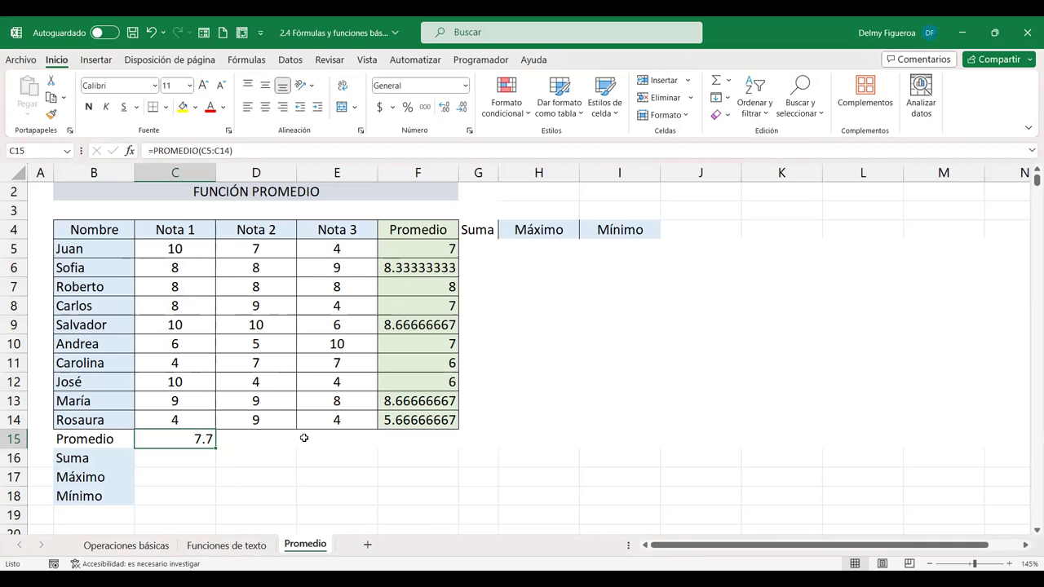
left_click_drag(216, 447, 352, 449)
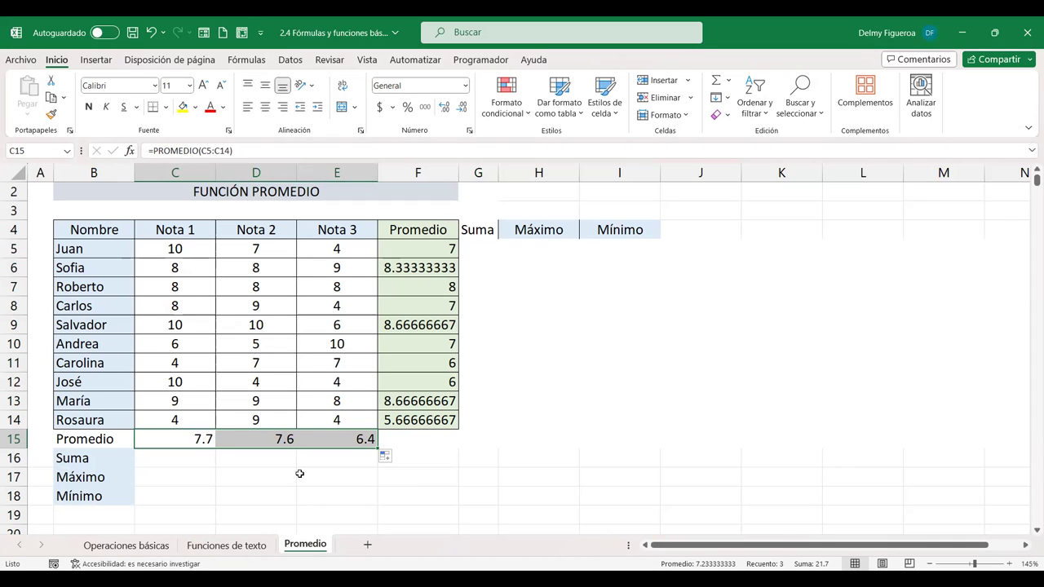
left_click(279, 439)
left_click(346, 439)
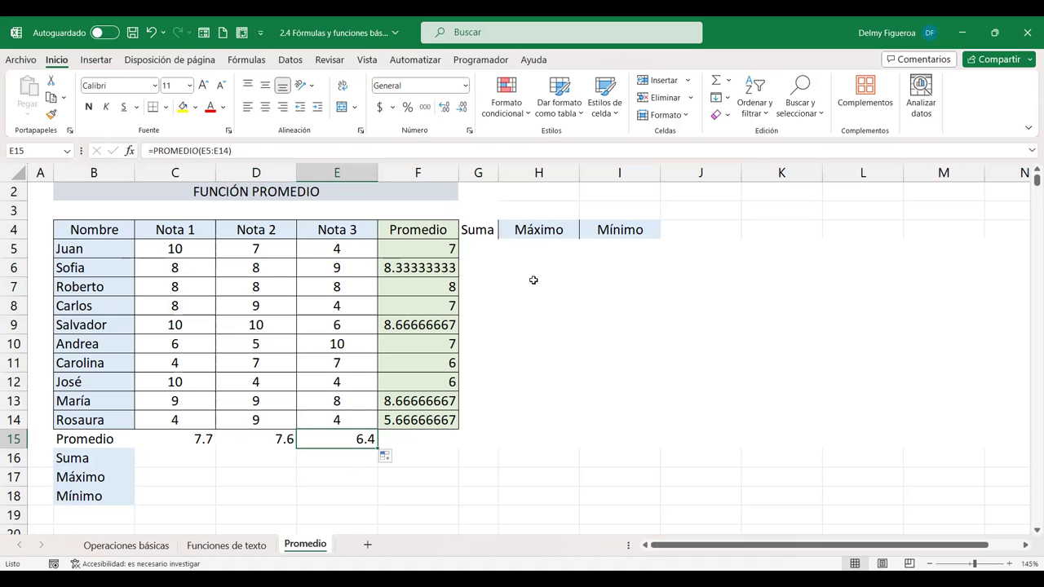
left_click(485, 244)
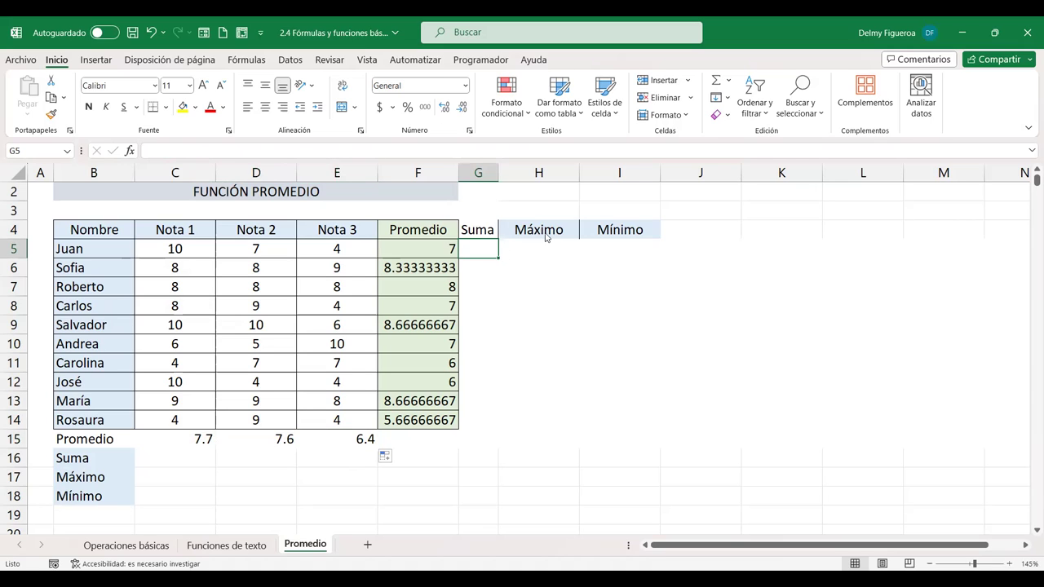
Step: Total each student's three grades in G5:G14 with =SUMA(C5:E5) filled down
left_click(729, 82)
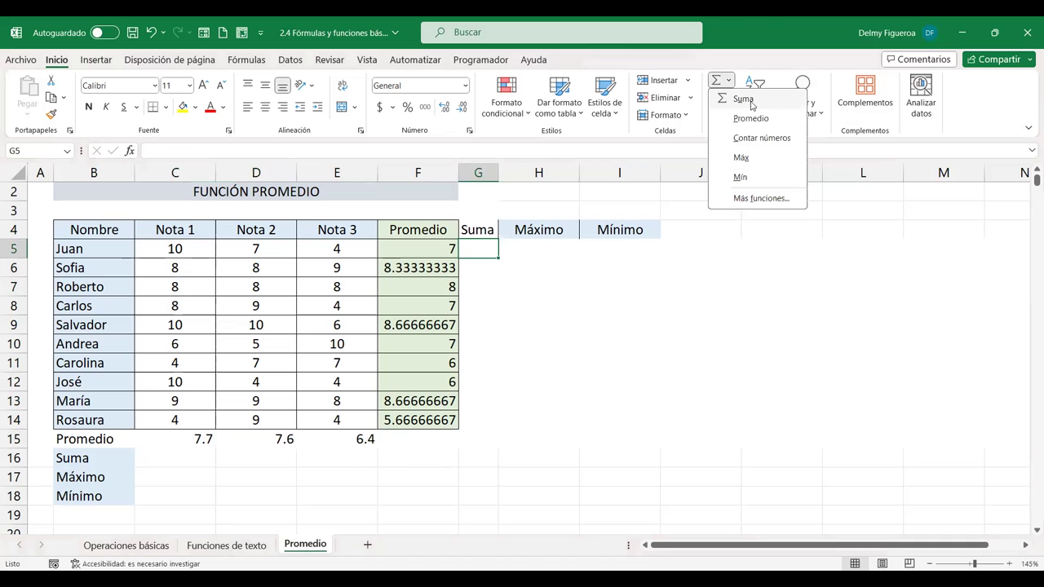
left_click(743, 99)
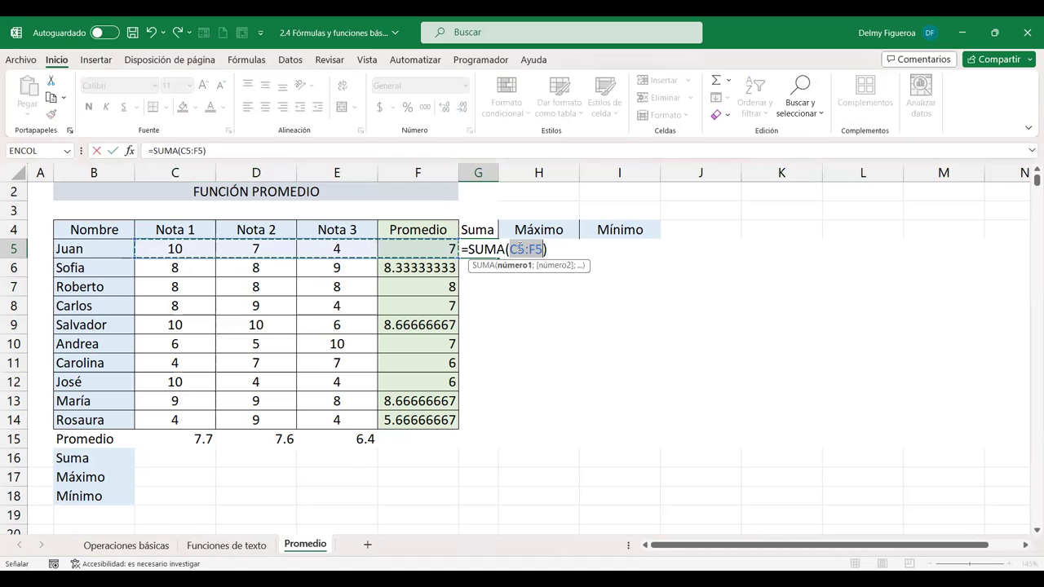
left_click(183, 251)
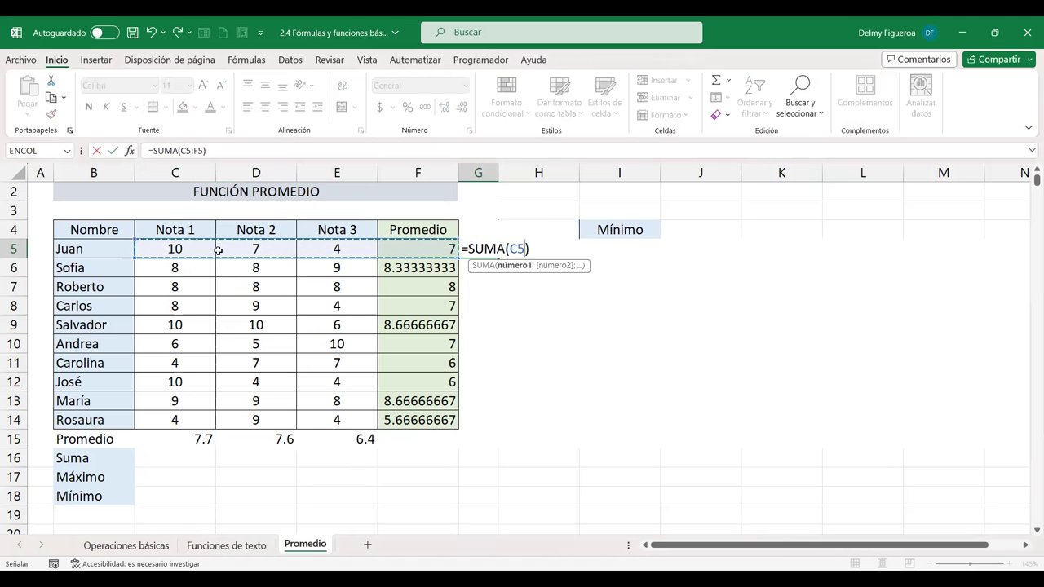
left_click(363, 247, "shift")
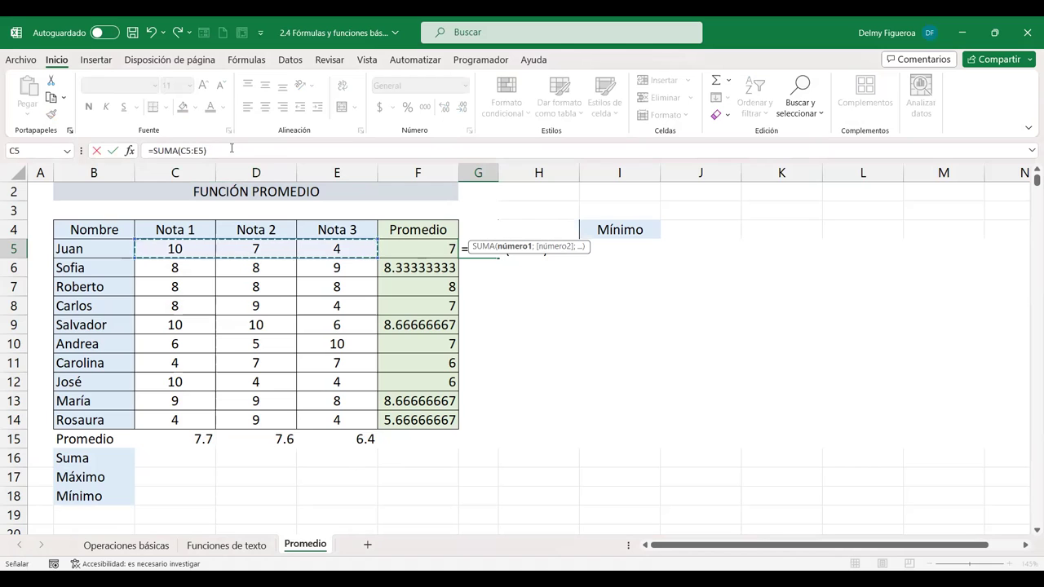
key("Return")
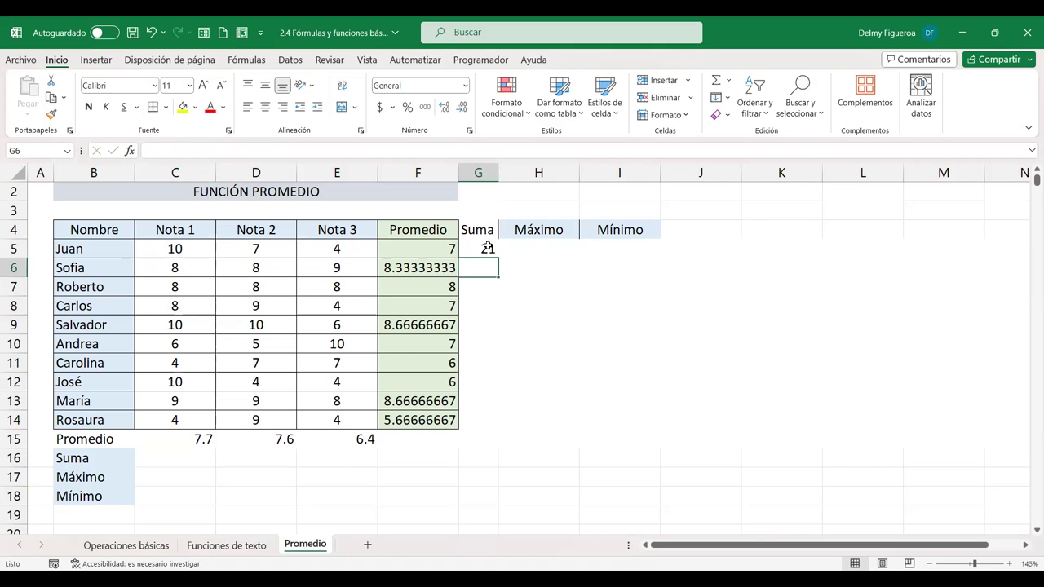
left_click(489, 248)
left_click_drag(497, 258, 492, 422)
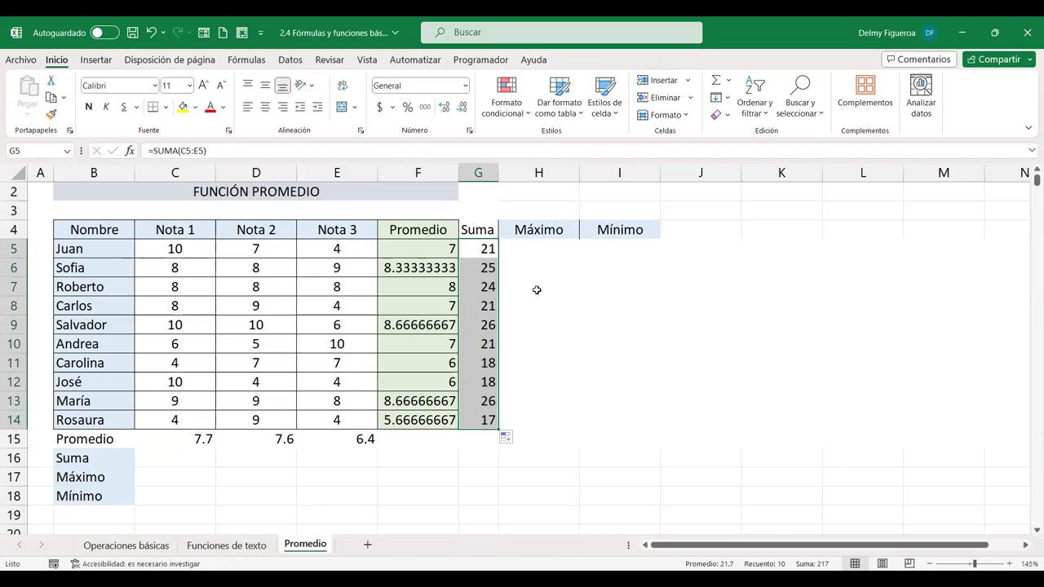
left_click(546, 248)
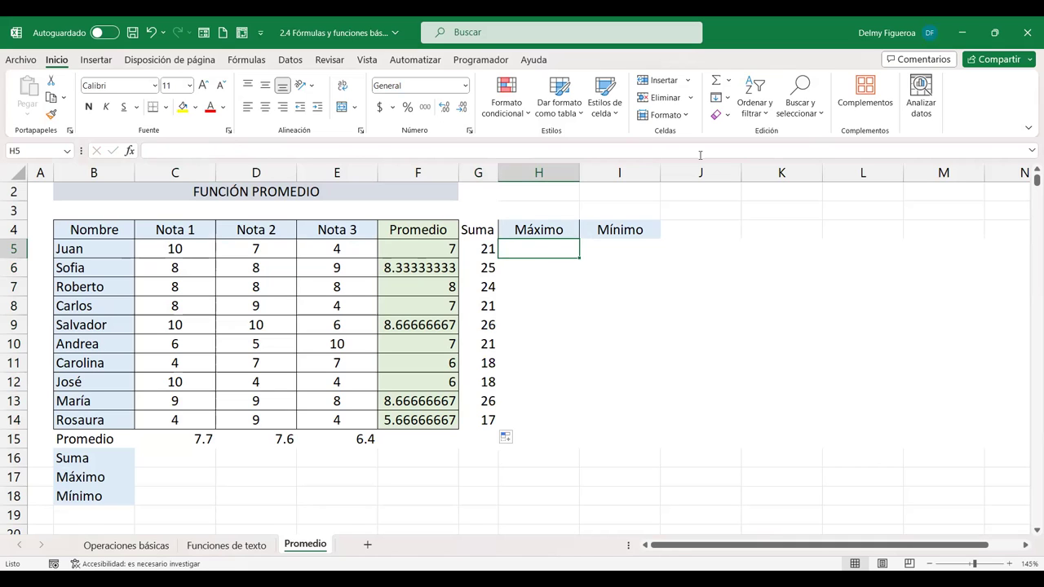
Step: Show each student's highest grade in H5:H14 with =MAX(C5:E5) filled down
left_click(728, 80)
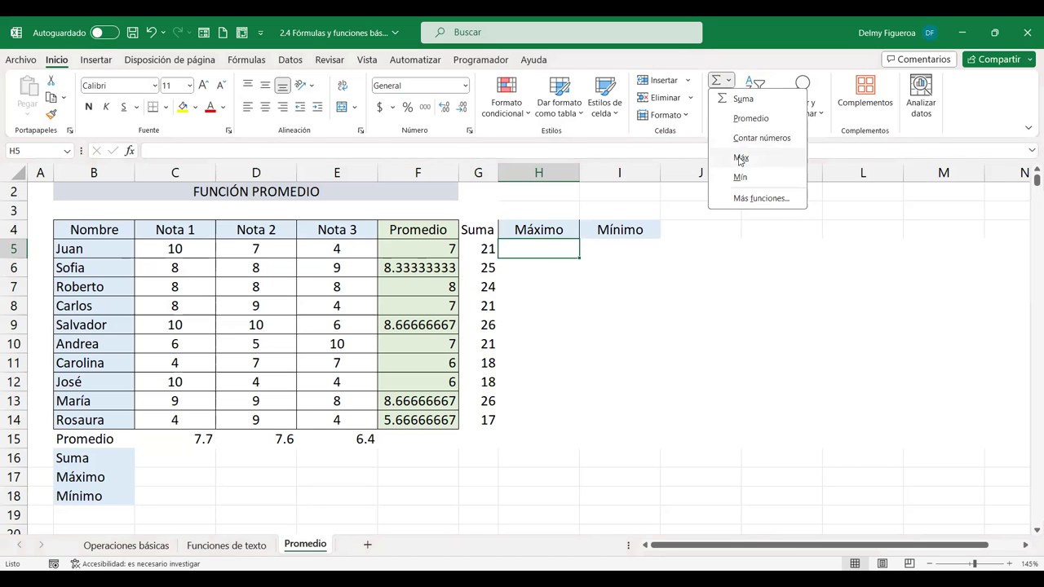
left_click(740, 158)
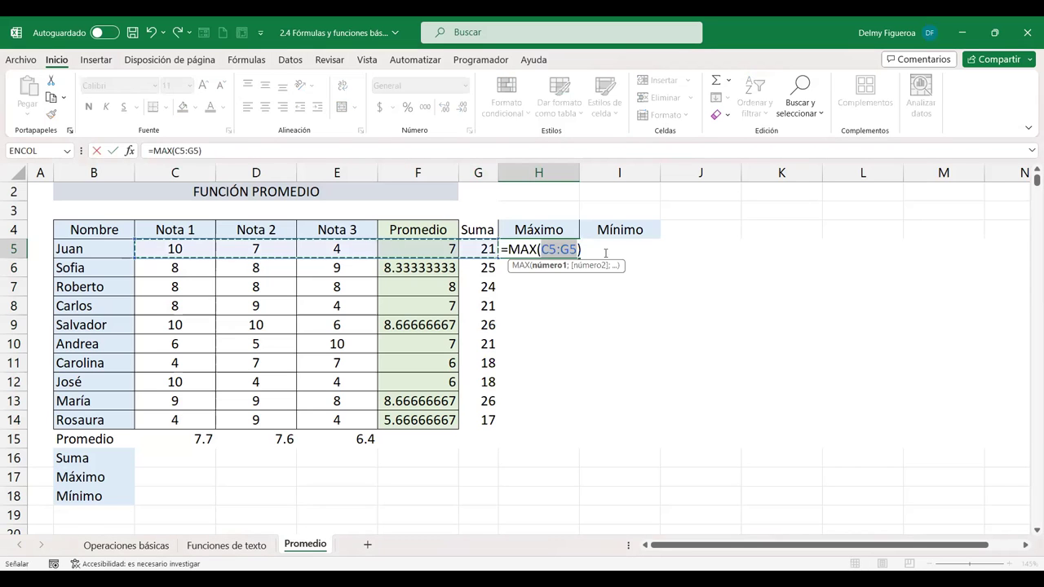
left_click(175, 249)
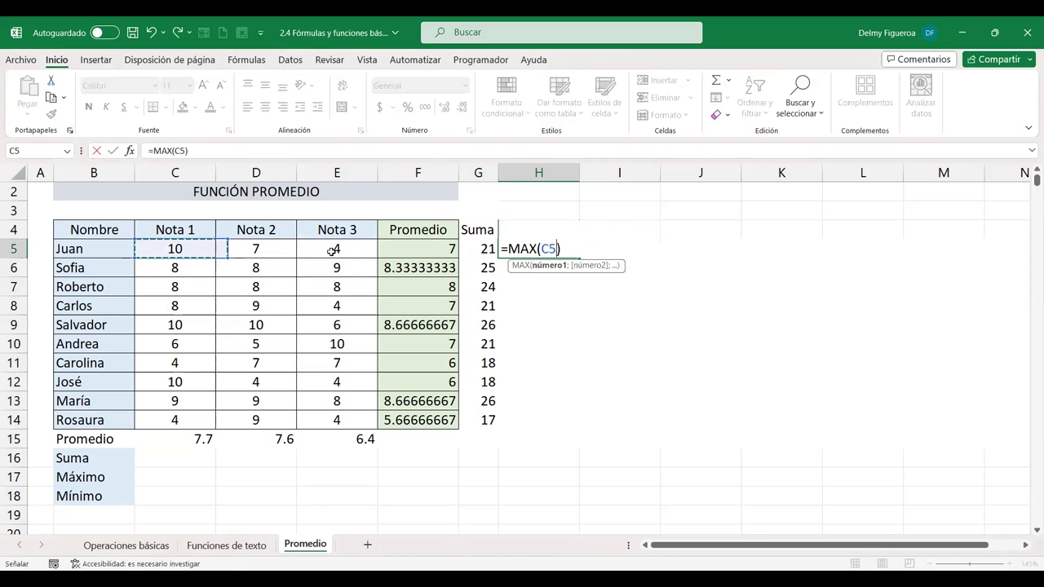
left_click_drag(332, 250, 335, 250)
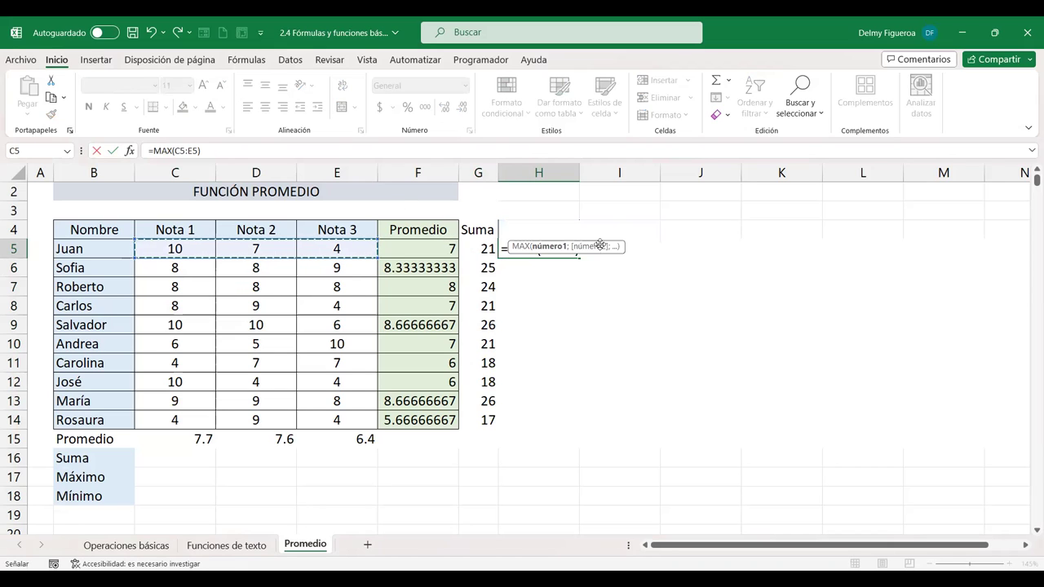
left_click_drag(600, 244, 634, 203)
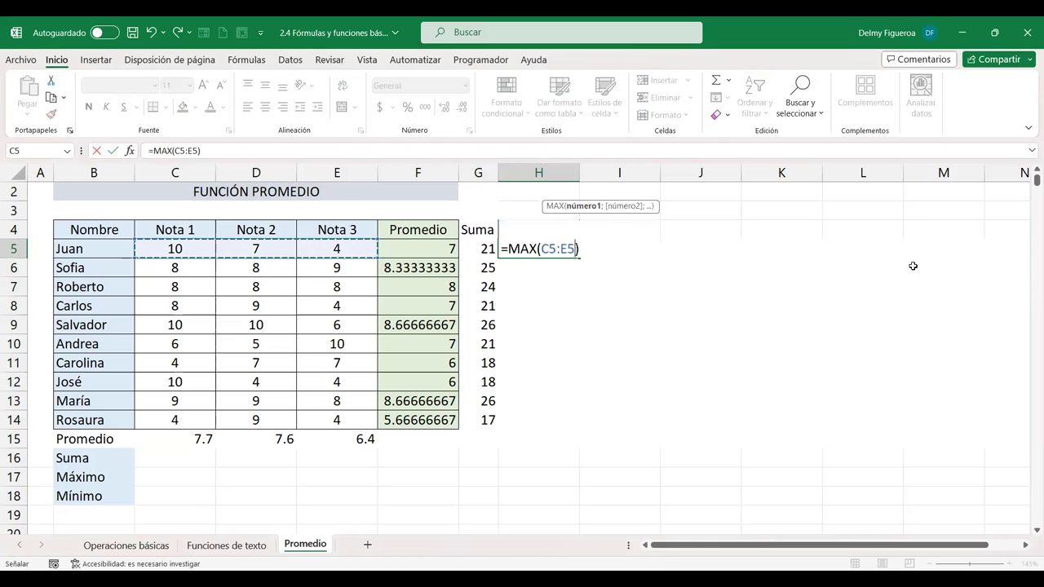
key("Return")
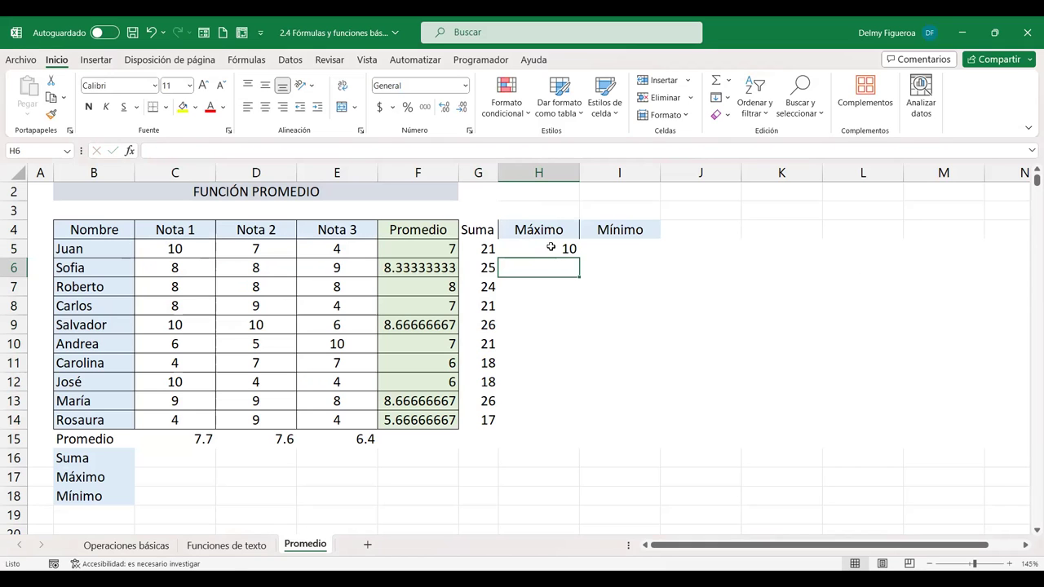
left_click(551, 246)
left_click_drag(580, 258, 574, 420)
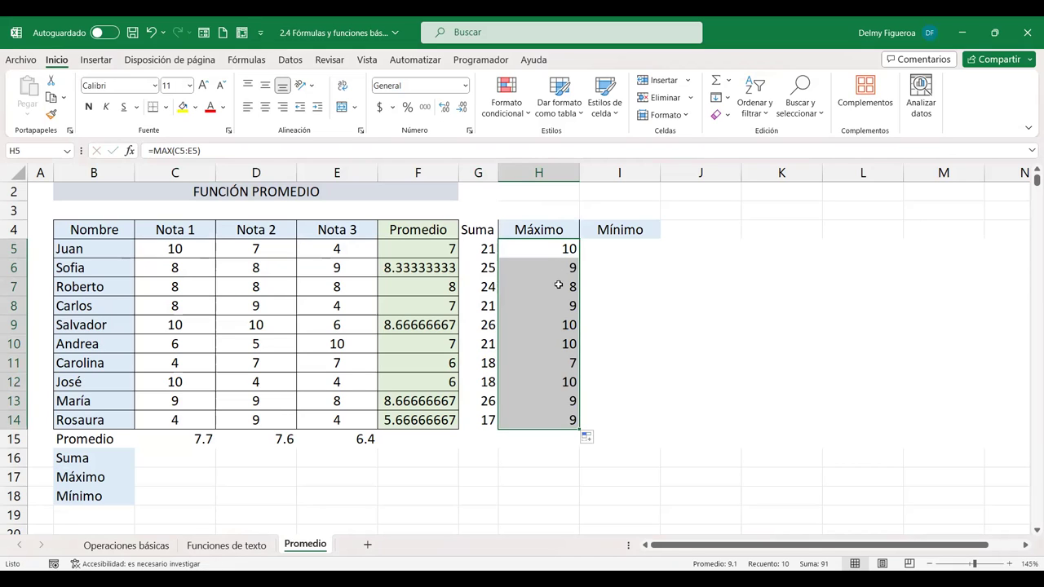
left_click(628, 247)
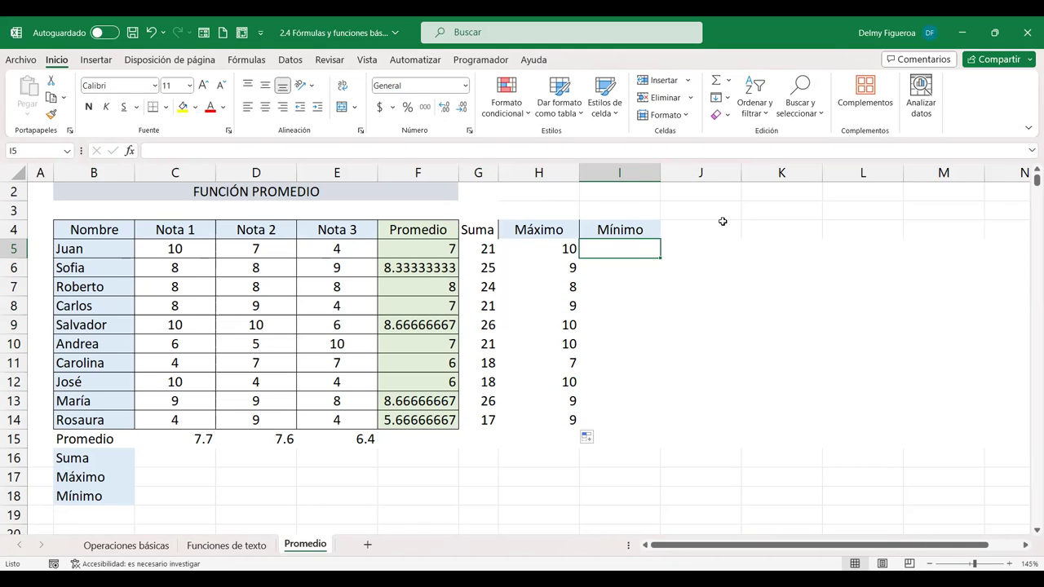
Step: Enter =MIN(C5:E5) in I5 and fill it down to I14 for each student's lowest grade
type("=")
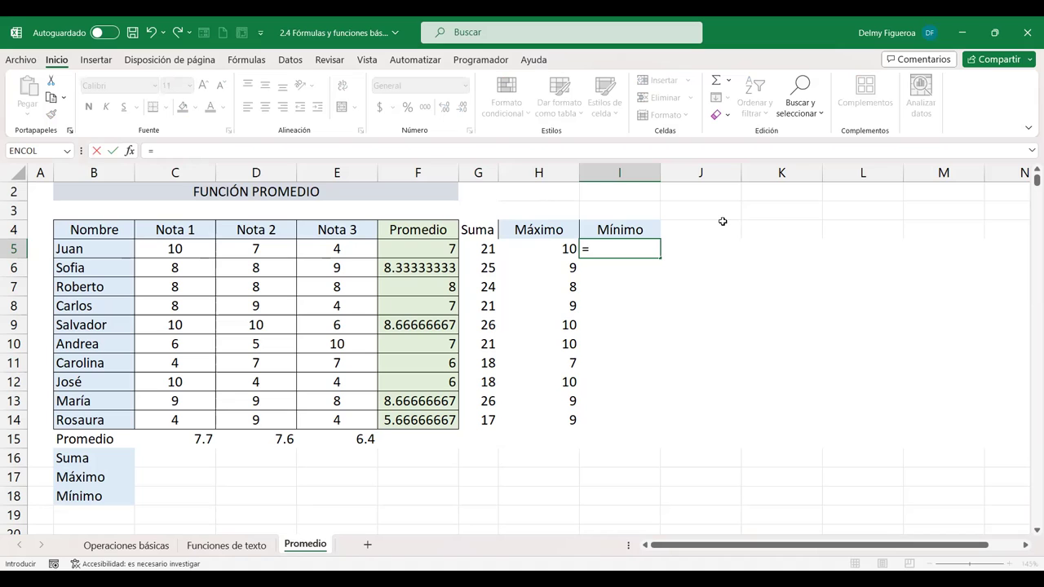
type("min")
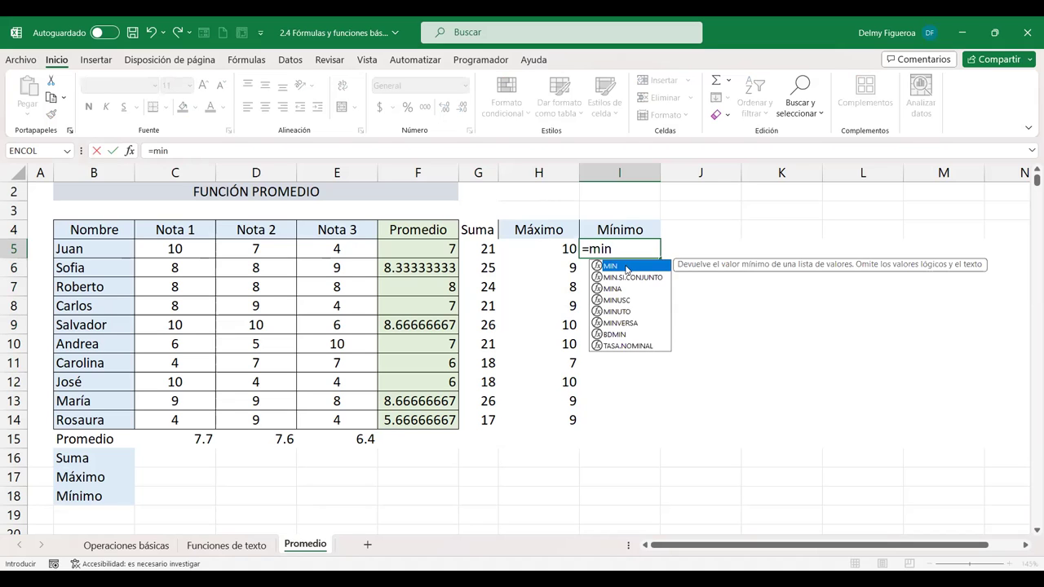
double_click(627, 267)
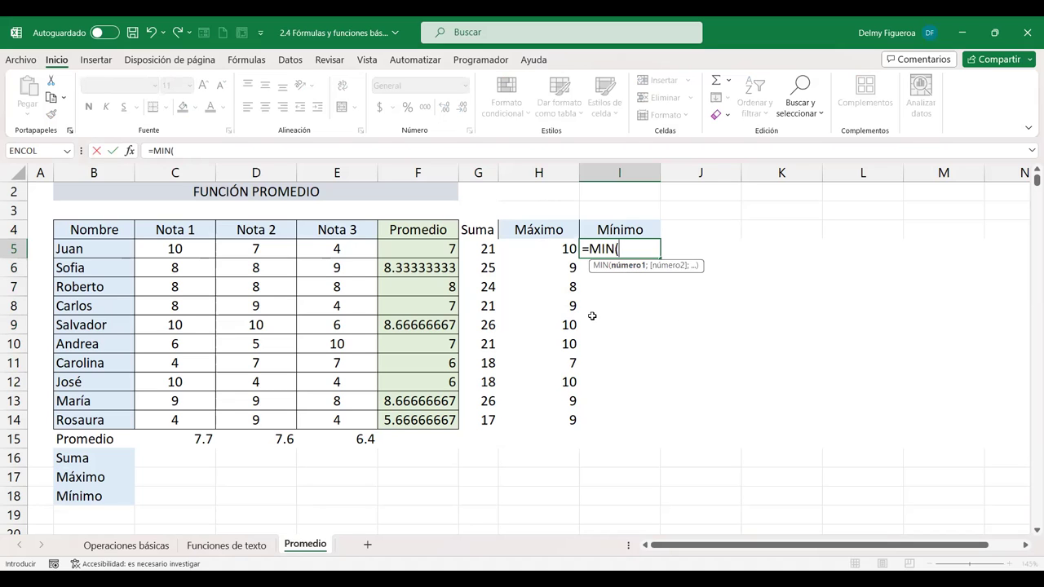
left_click_drag(188, 248, 354, 251)
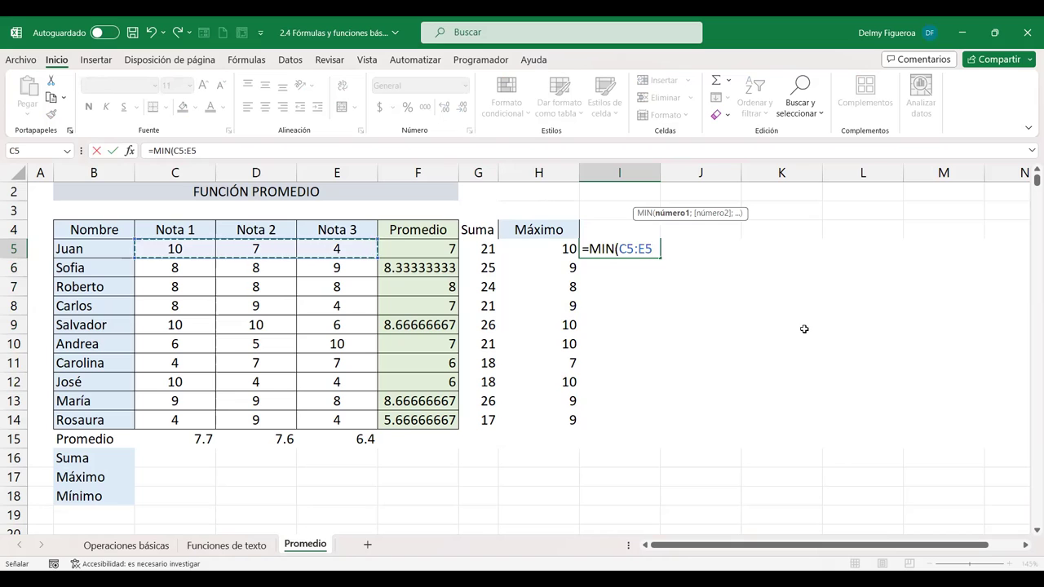
key("Return")
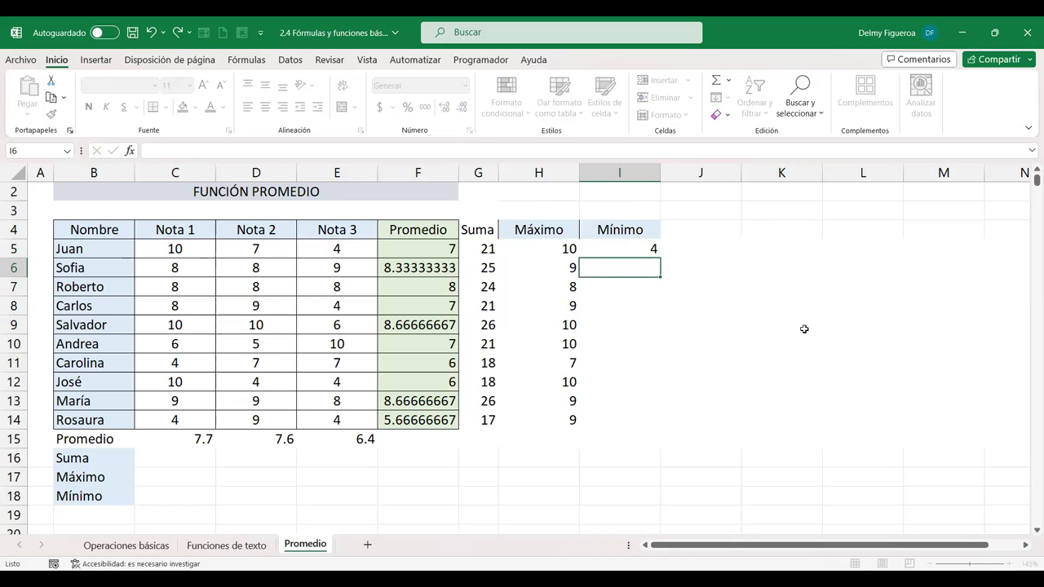
left_click(653, 253)
mouse_move(659, 257)
left_mouse_down()
mouse_move(653, 431)
mouse_move(624, 414)
left_mouse_up()
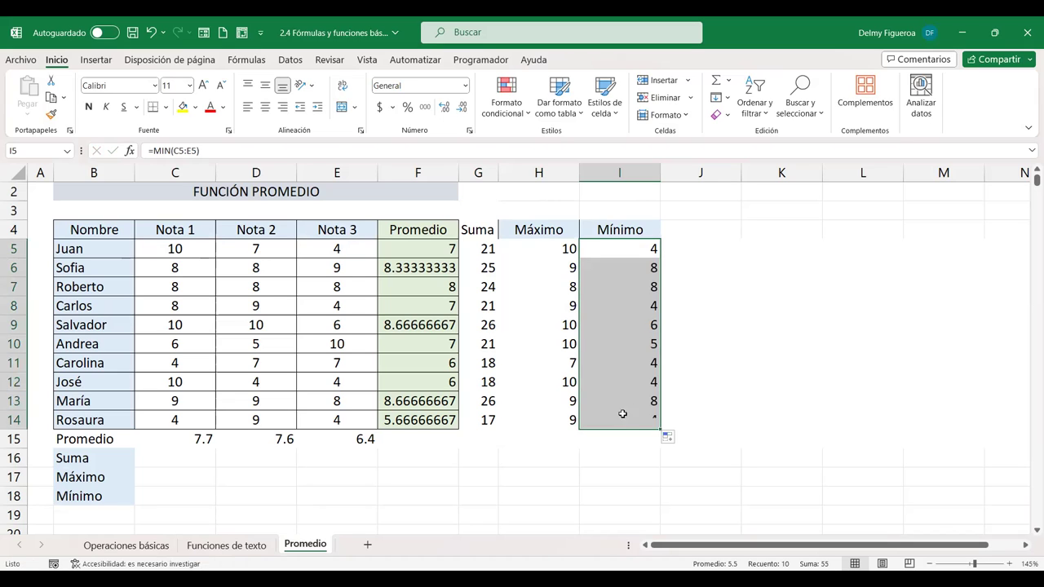
left_click(165, 455)
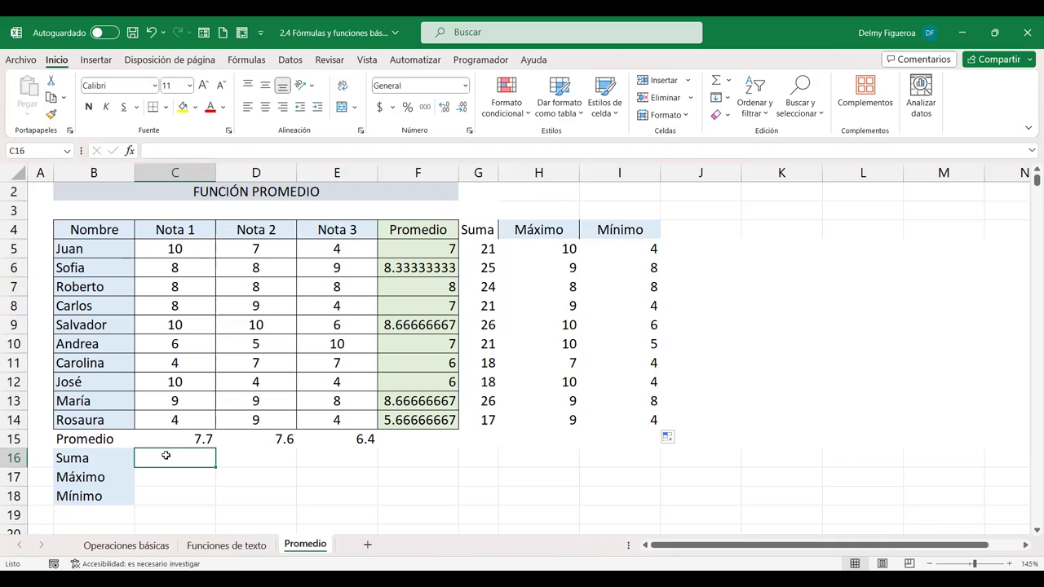
Step: Sum each grade column in row 16 with =SUMA(C5:C14) filled across to E16
type("=suma")
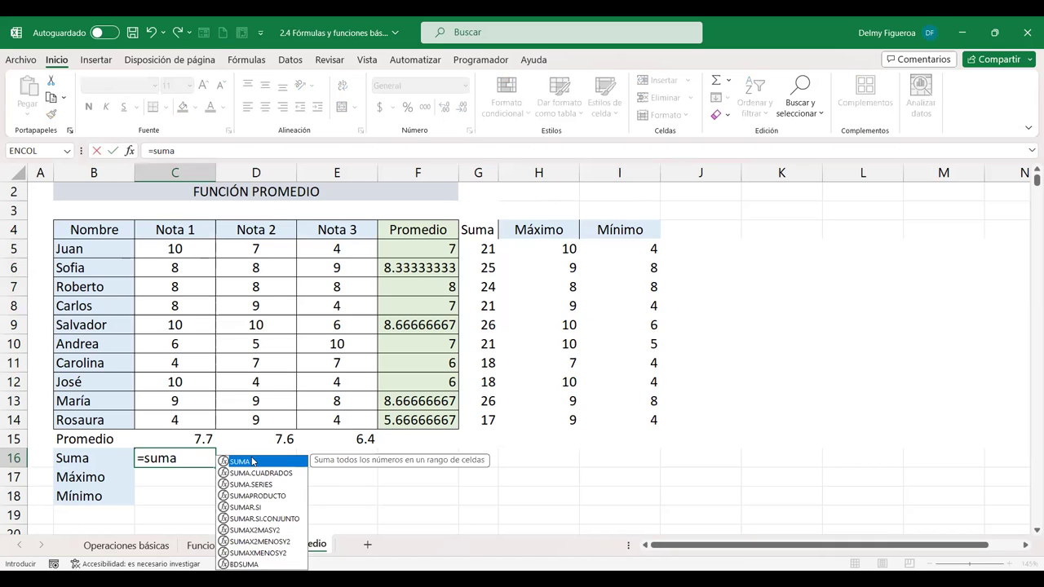
double_click(252, 463)
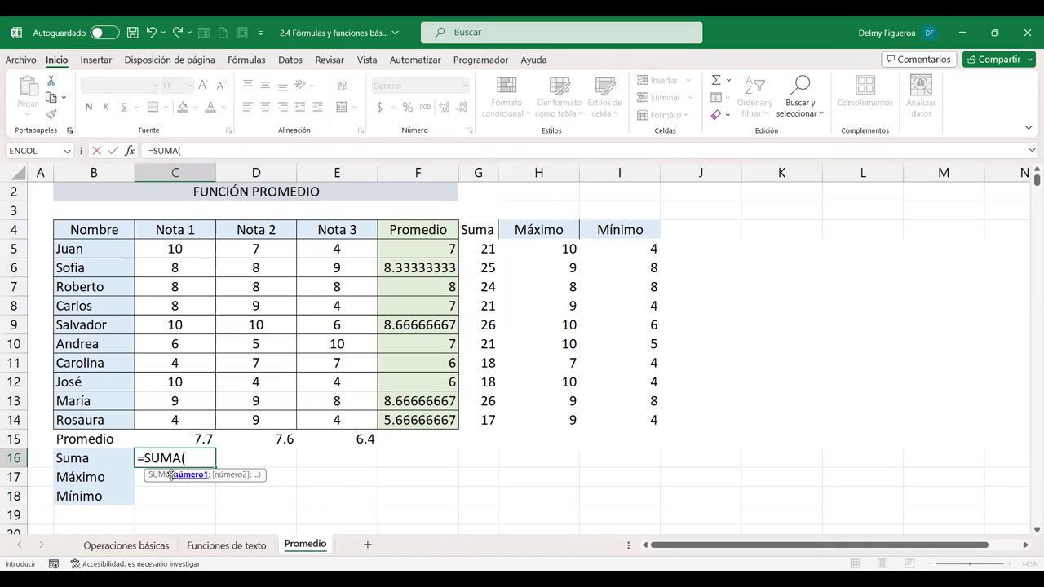
left_click(176, 249)
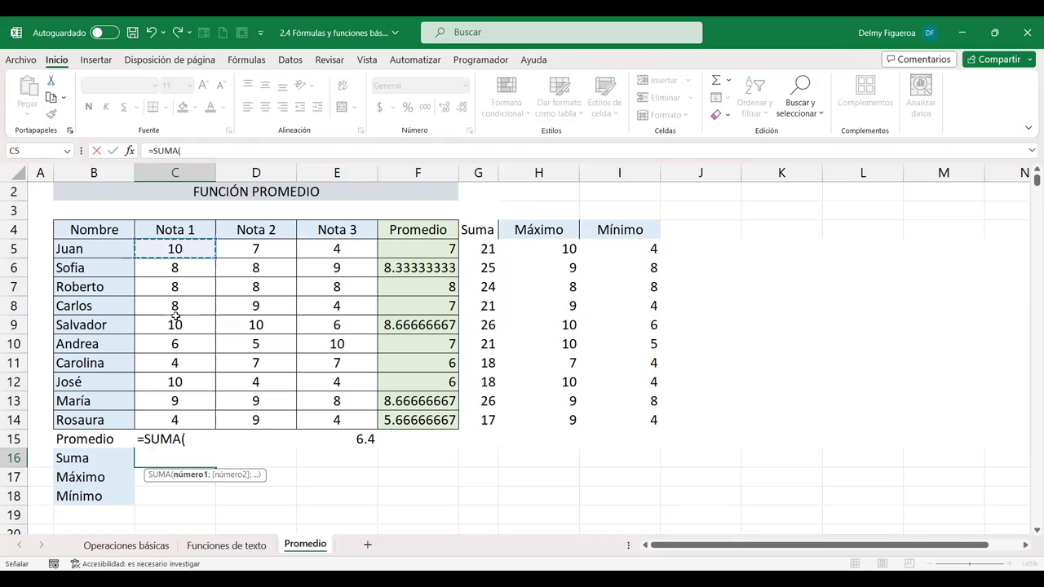
left_click(174, 418, "shift")
key("Return")
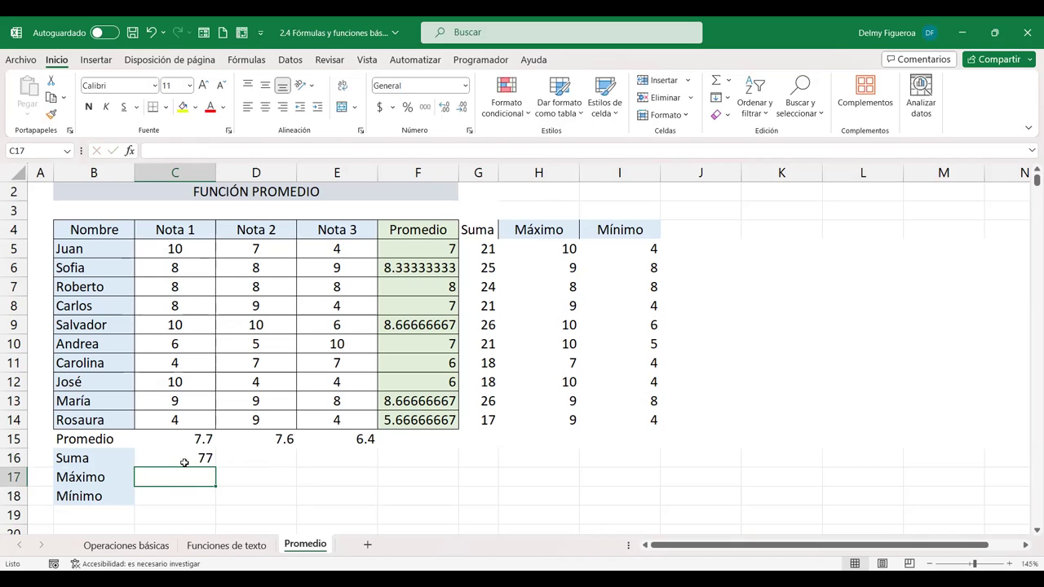
left_click(212, 464)
left_click_drag(215, 467, 375, 463)
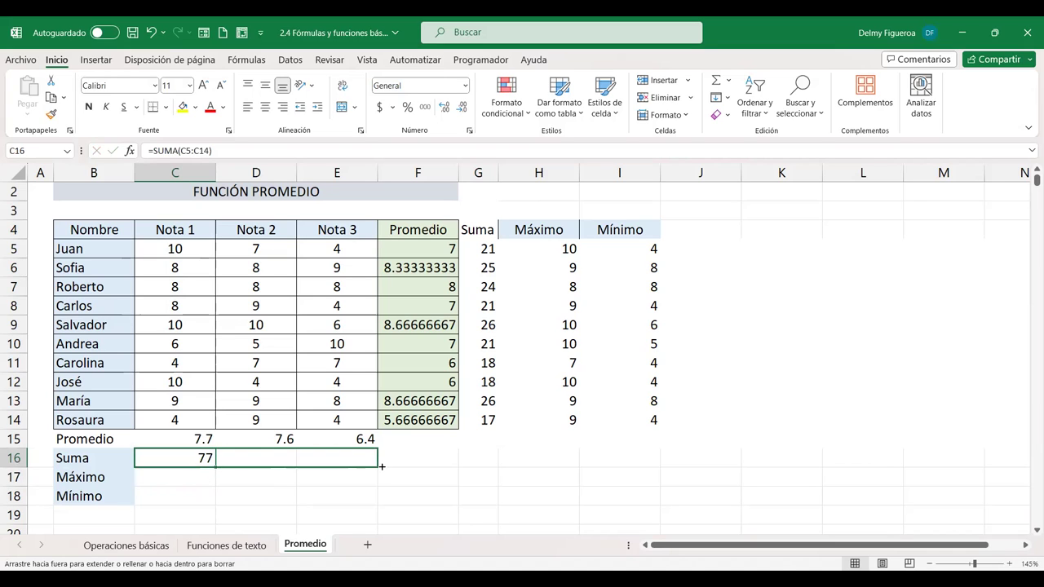
Step: Add =MAX(C5:C14) in C17 and fill it across to E17
left_click(163, 474)
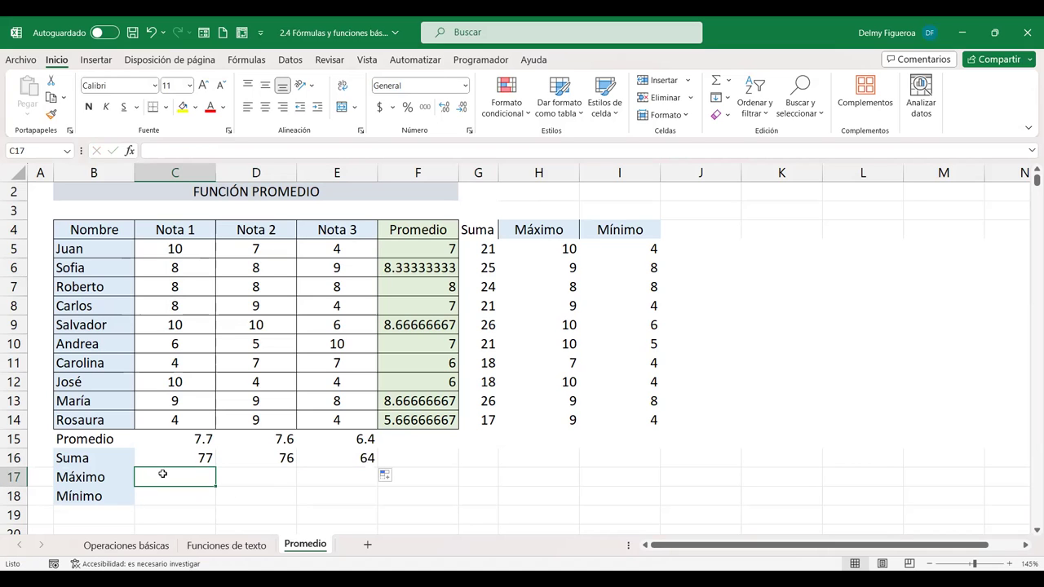
type("=")
type("max")
double_click(171, 494)
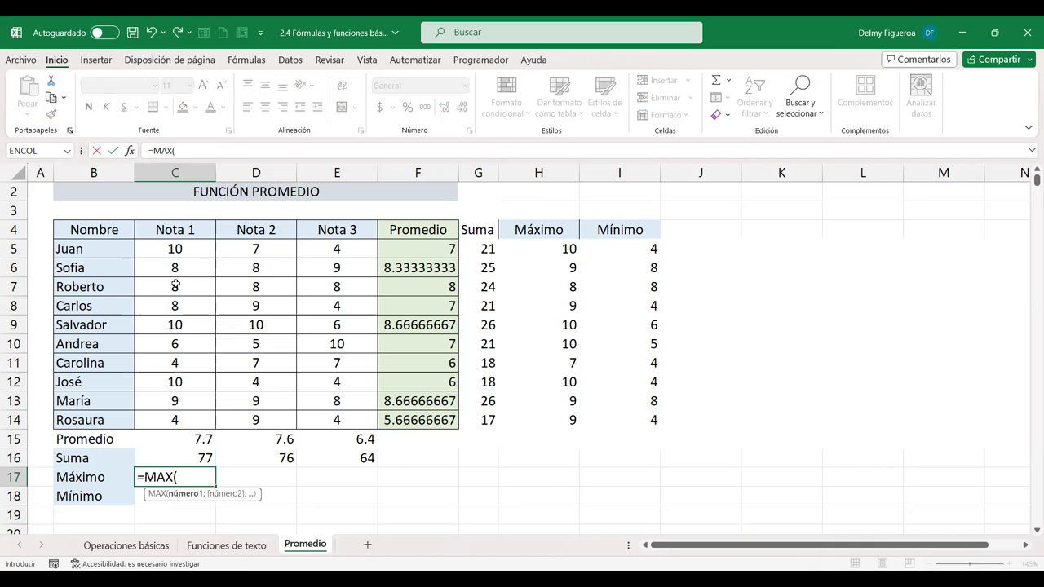
left_click_drag(174, 249, 175, 421)
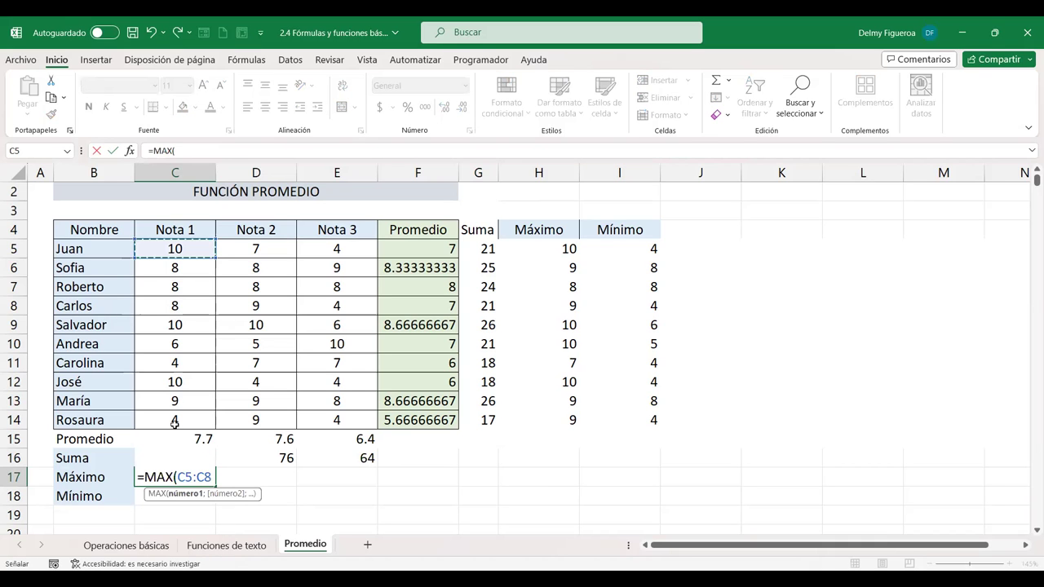
key("Return")
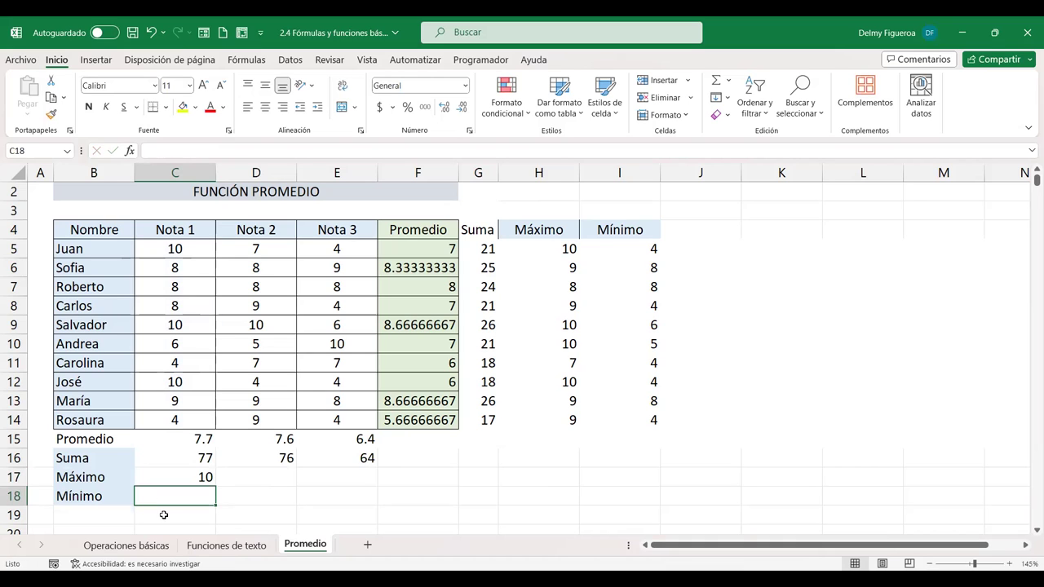
left_click(204, 477)
left_click_drag(304, 486, 359, 483)
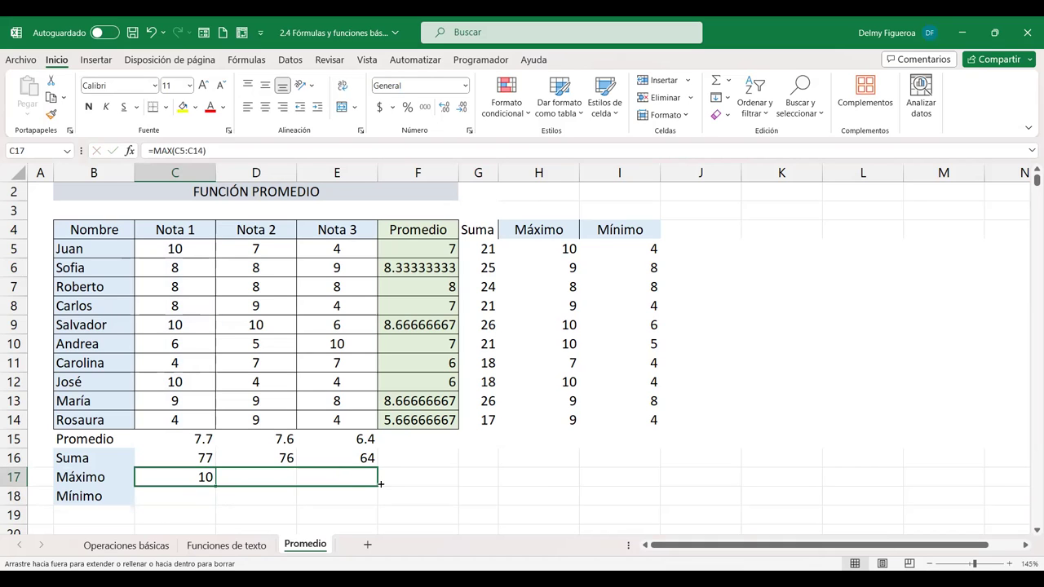
Step: Add =MIN(C5:C14) in C18 and fill it across to E18
left_click(189, 493)
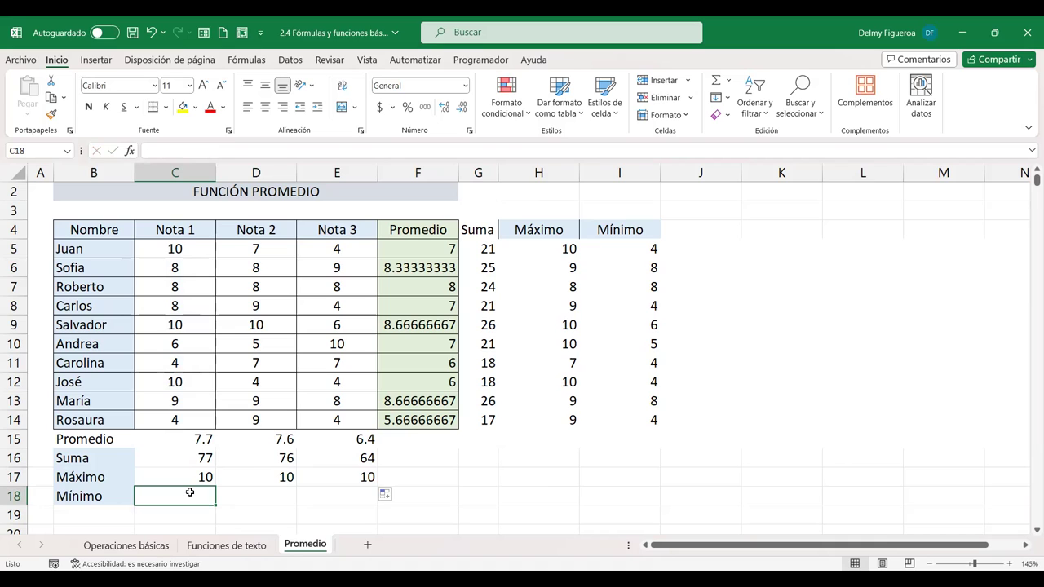
type("=min")
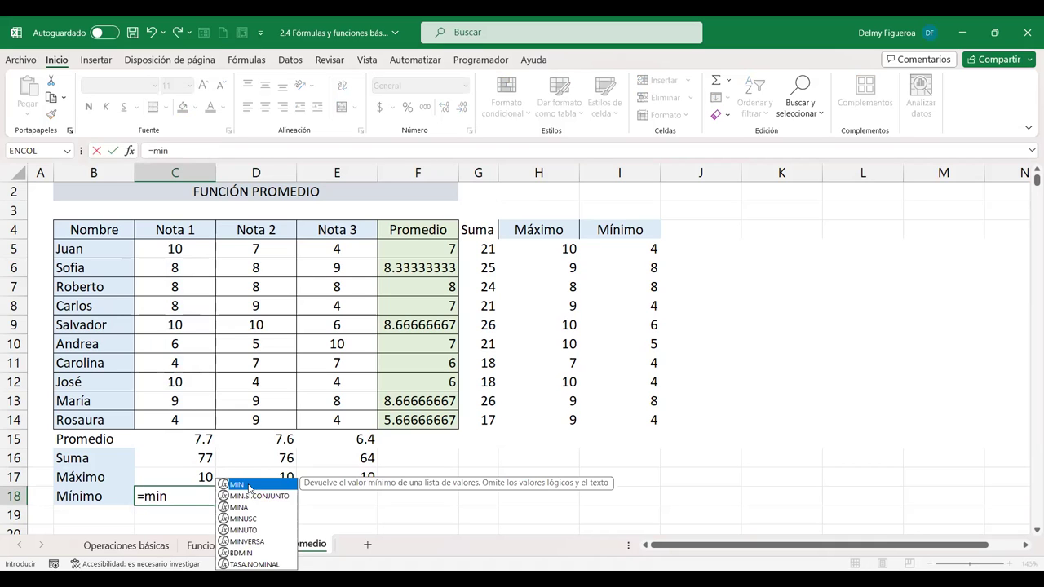
double_click(251, 485)
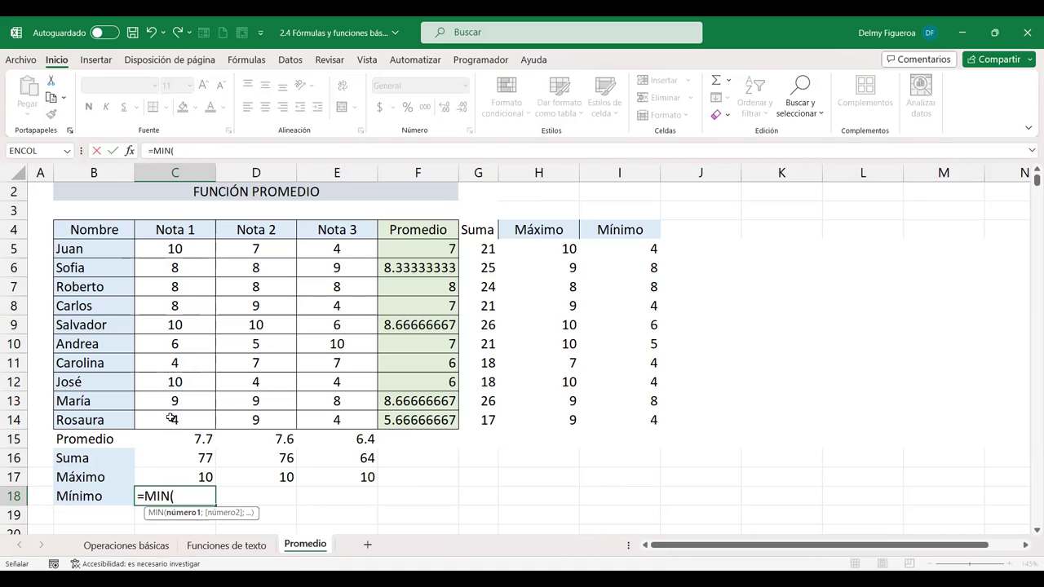
left_click_drag(174, 248, 171, 418)
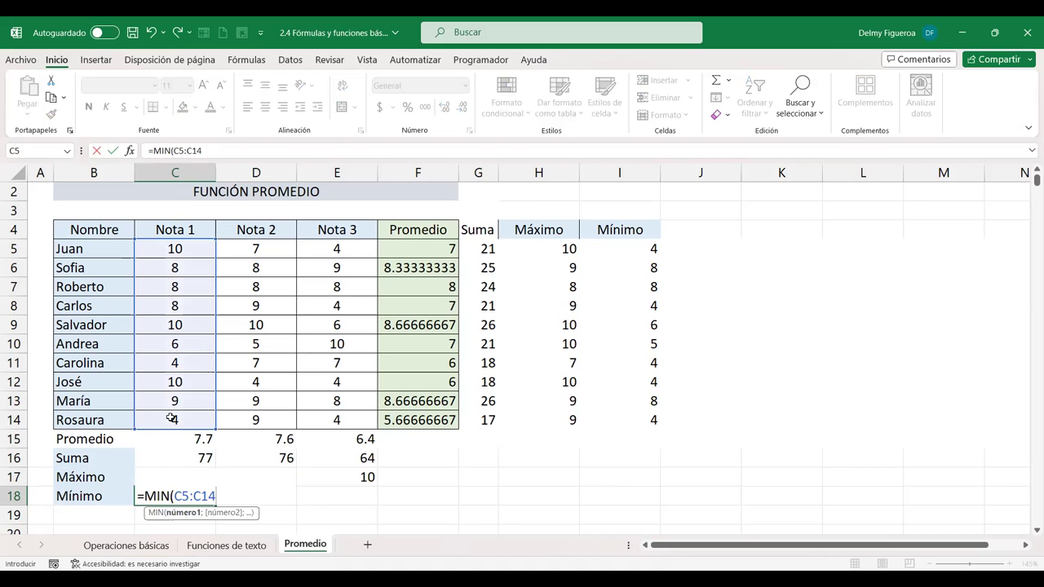
key("Return")
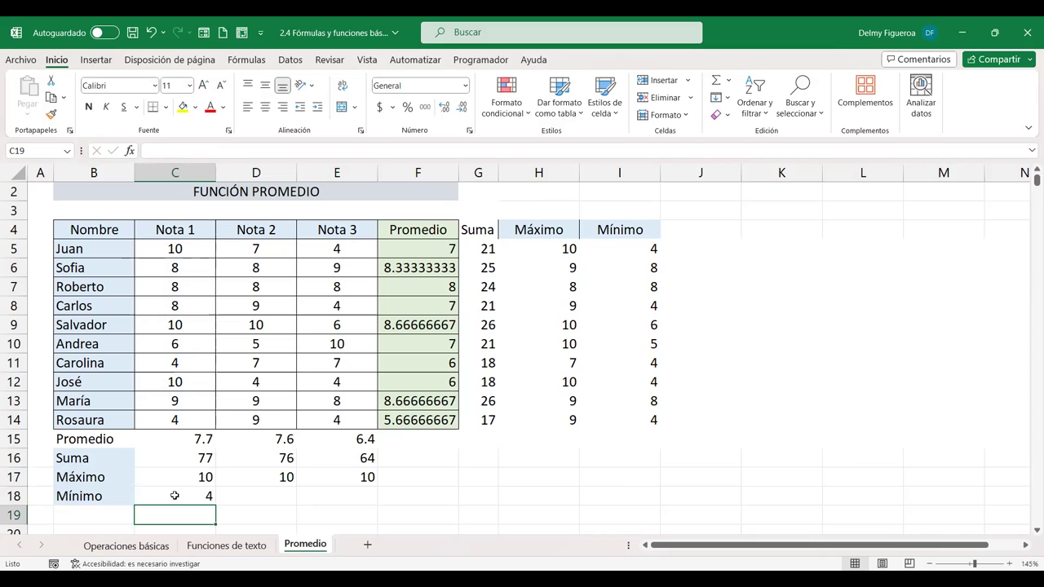
left_click(183, 496)
left_click_drag(214, 507, 374, 507)
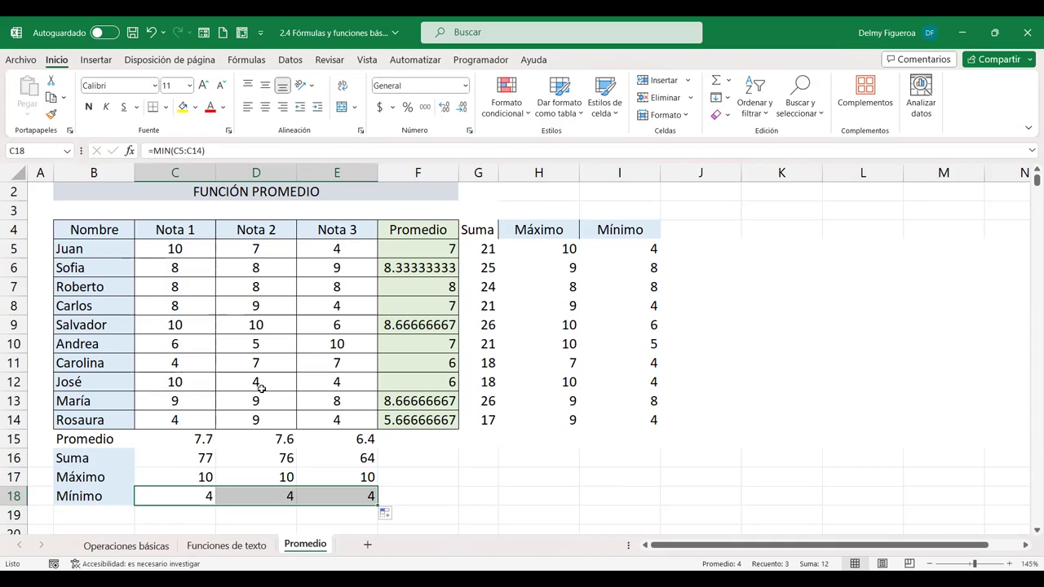
left_click(688, 248)
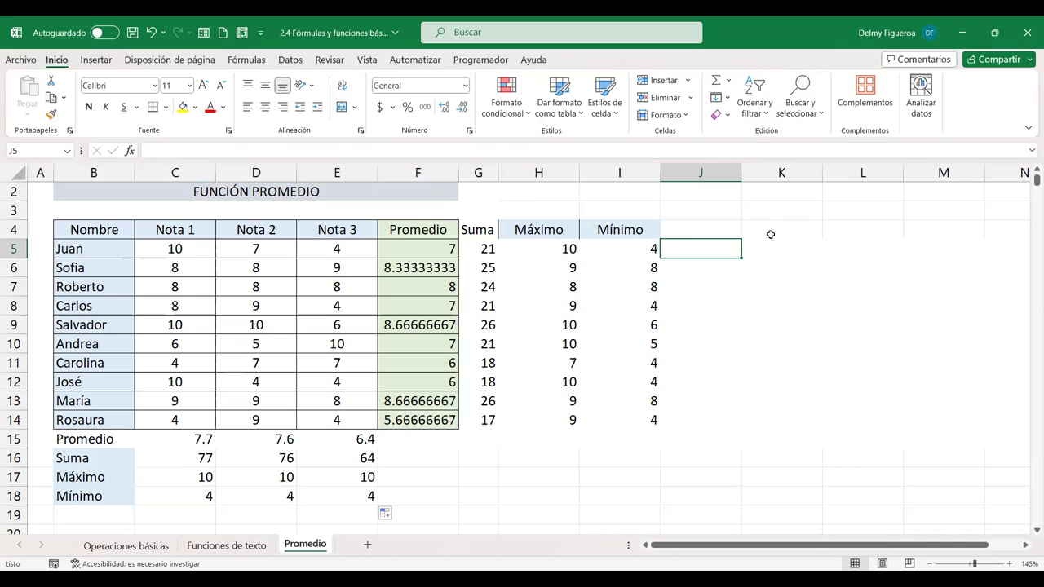
left_click(770, 234)
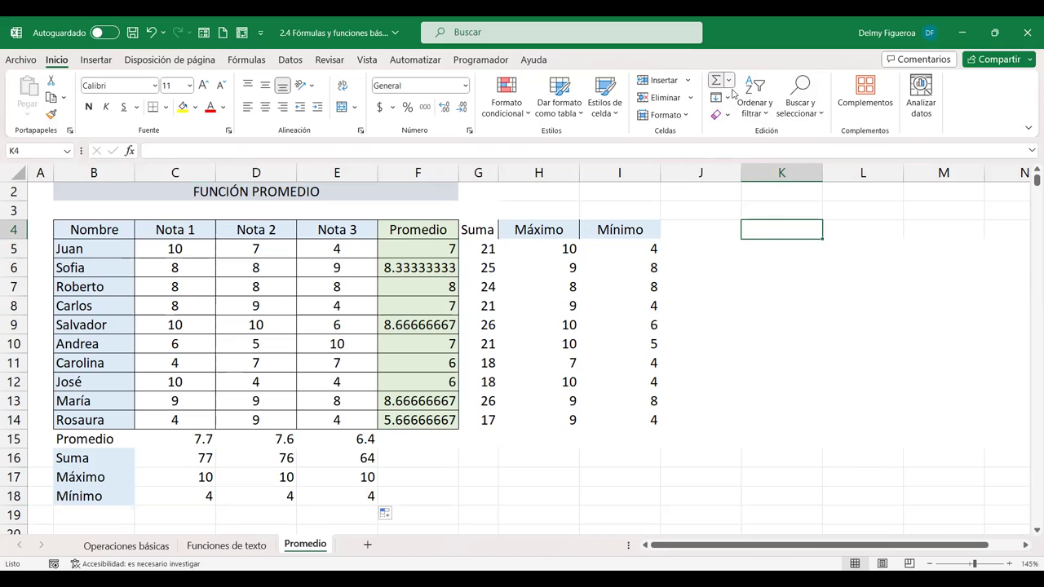
Step: Count the Nota 1 grades in K4 with =CONTAR(C5:C14) through the Function Arguments dialog
left_click(728, 79)
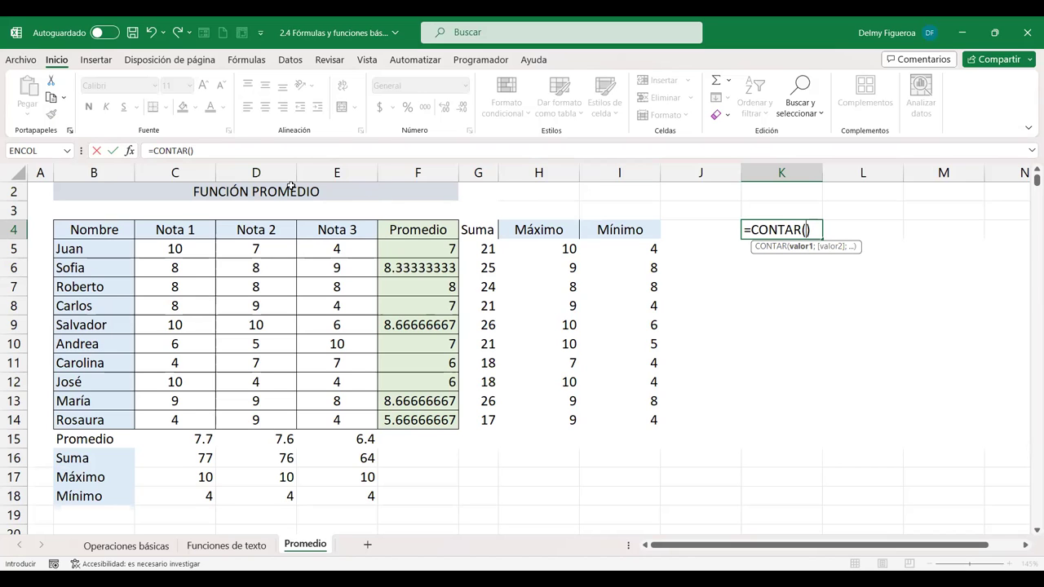
left_click(130, 151)
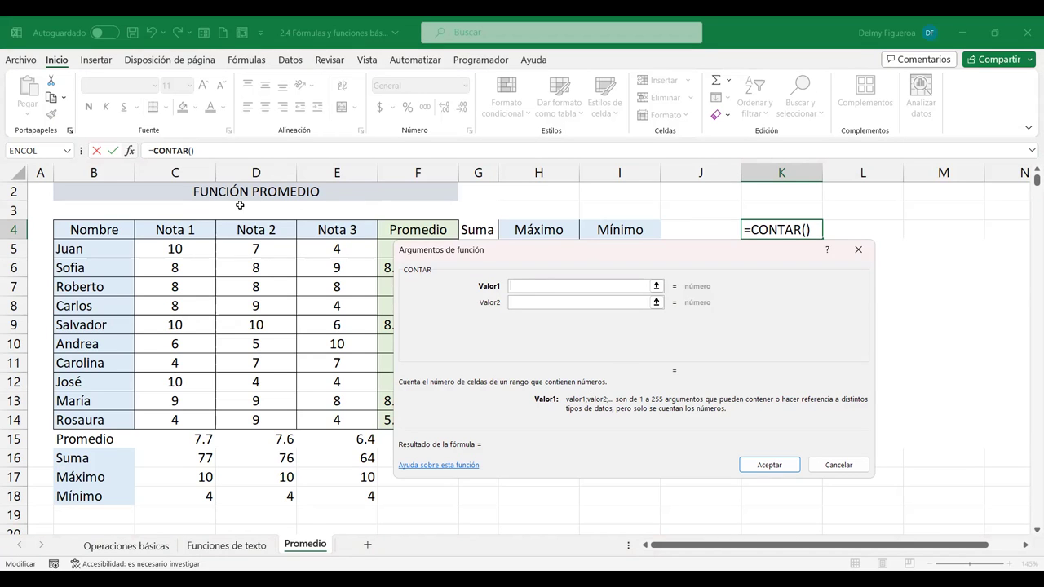
left_click(189, 246)
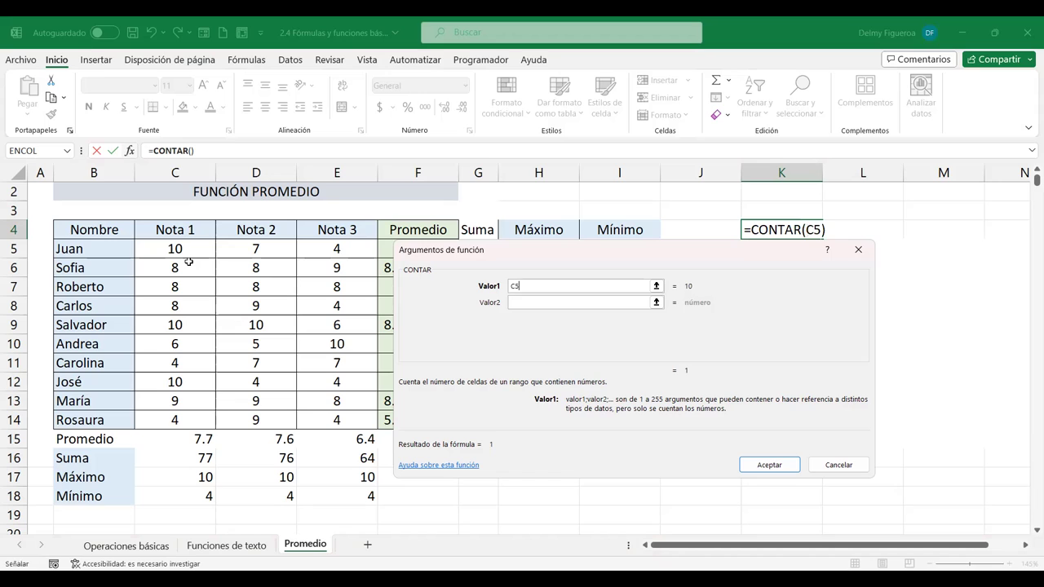
left_click(188, 421, "shift")
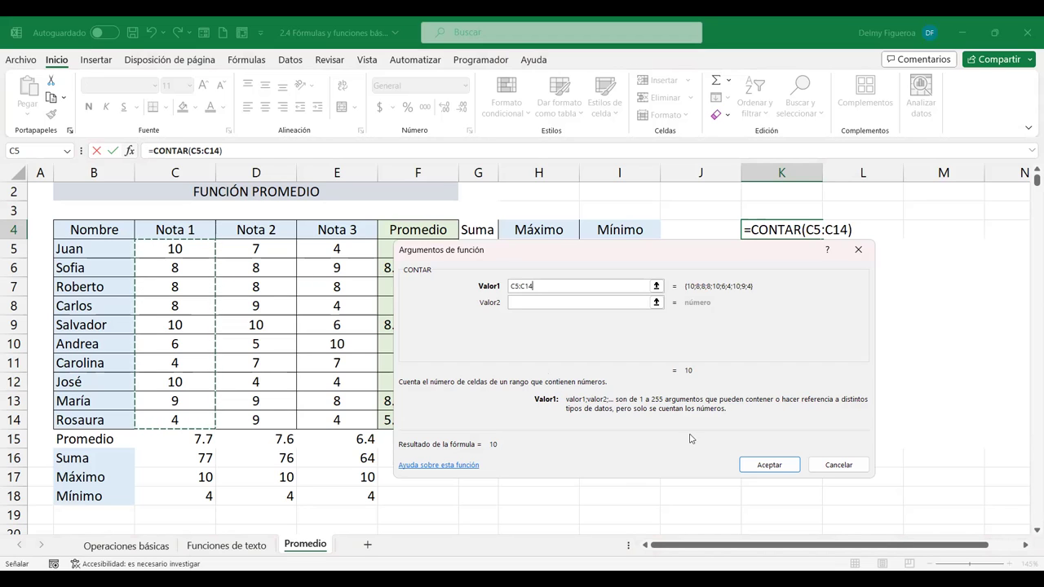
left_click(781, 465)
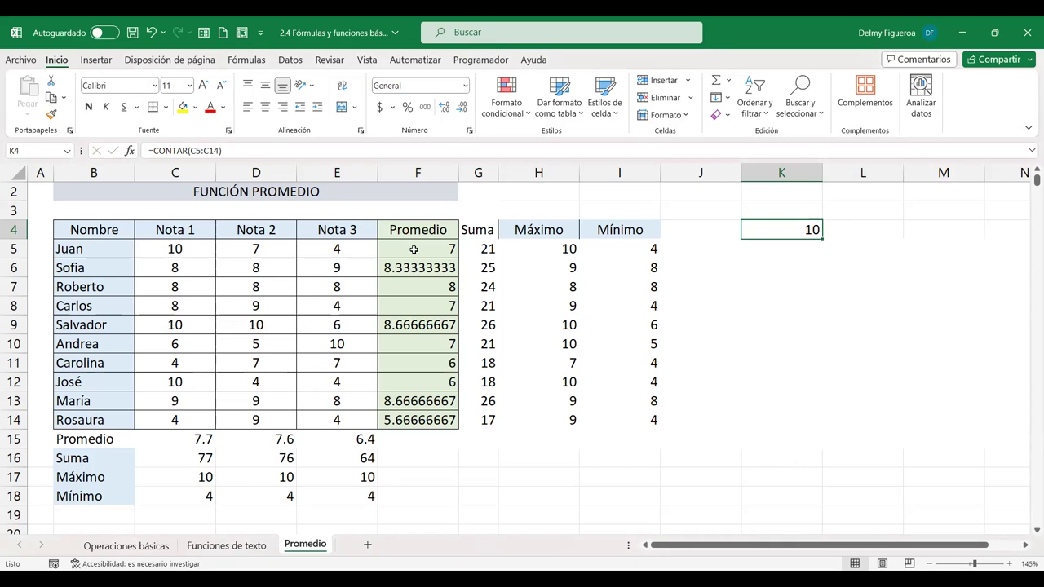
Step: Try a separate 'registros' label in L4, check K4's formula, then clear L4 again
left_click(840, 230)
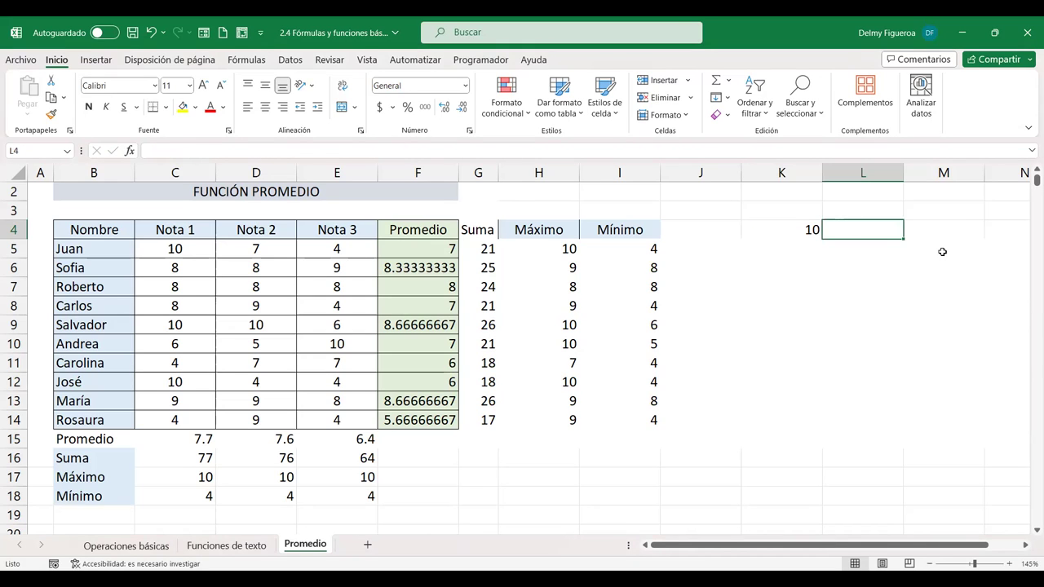
type("regisros")
key("BackSpace")
key("BackSpace")
key("BackSpace")
key("BackSpace")
type("tros")
key("Return")
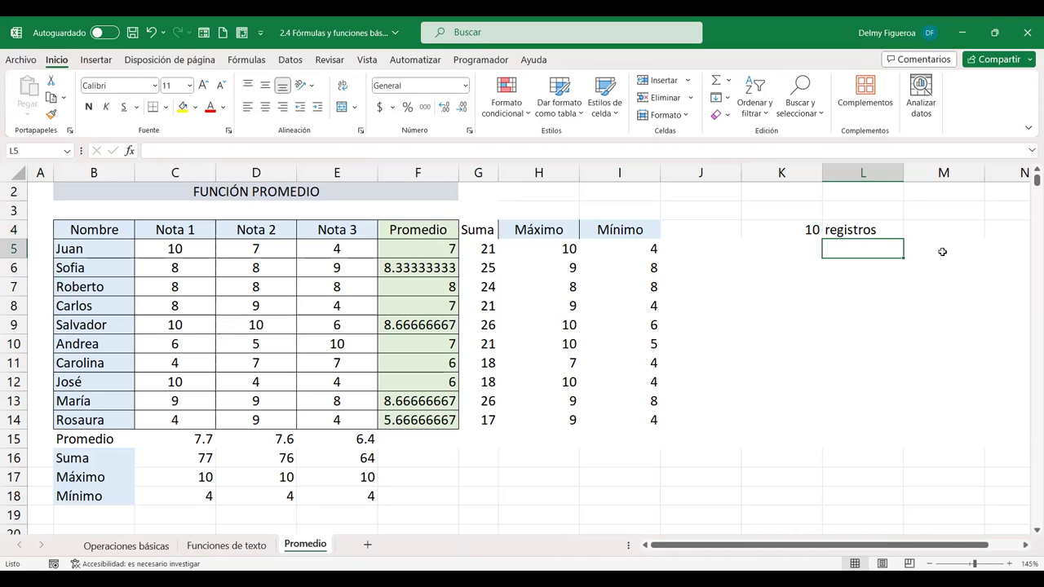
key("Up")
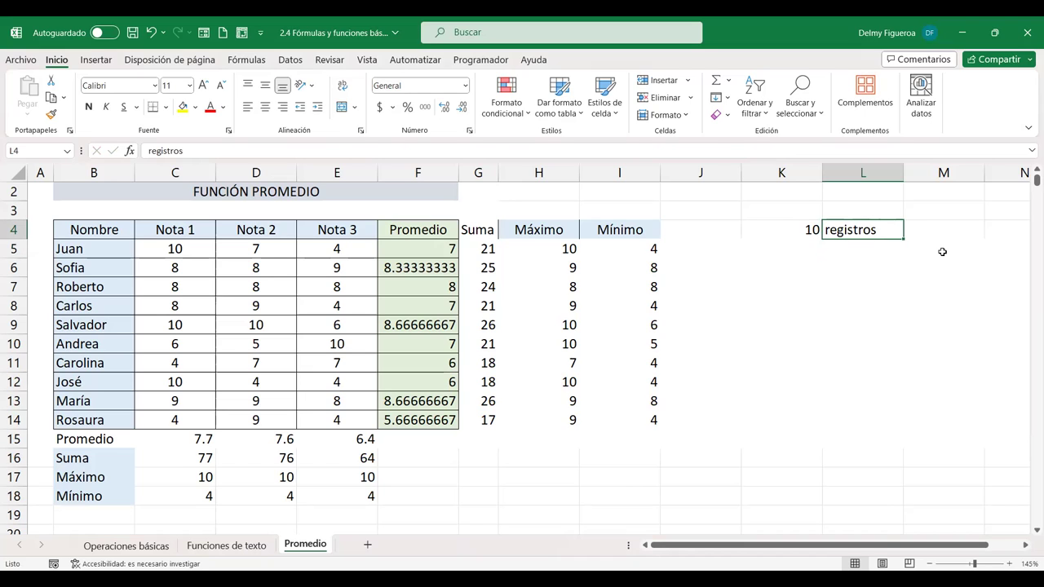
left_click(802, 230)
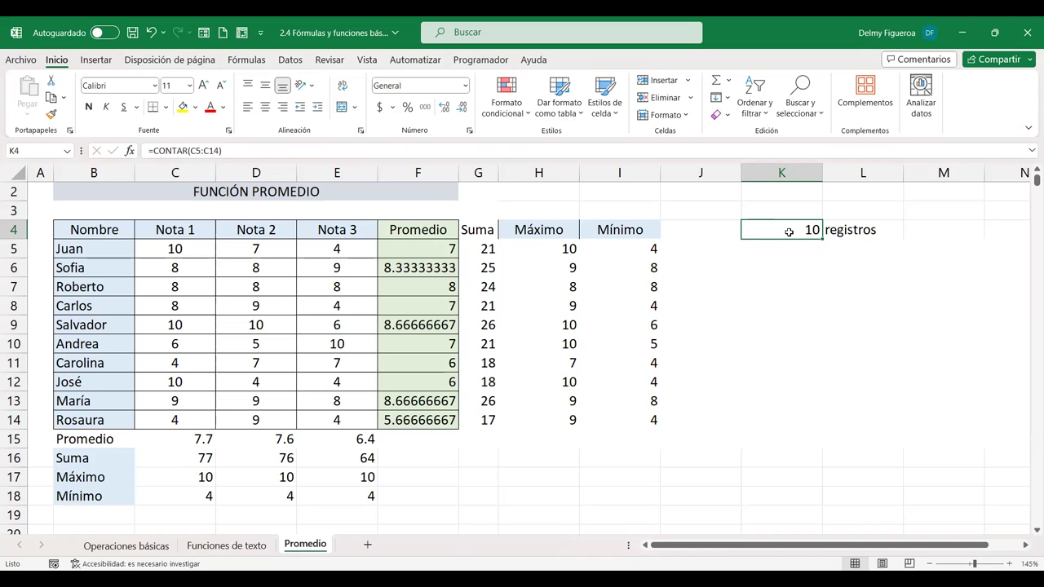
left_click(866, 230)
key("Delete")
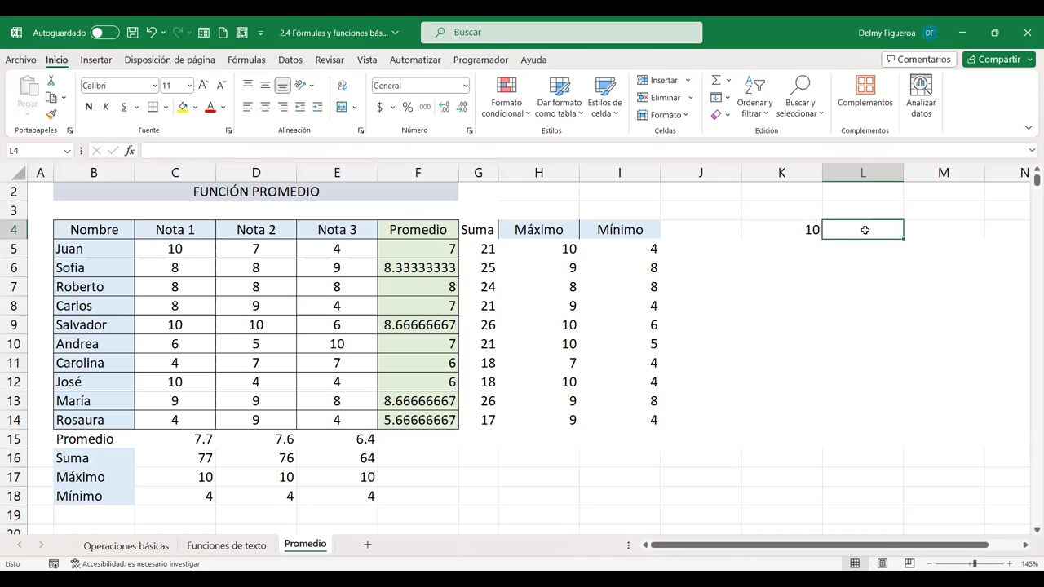
Step: Append &" registros" to K4's count formula so it reads 10 registros
double_click(791, 231)
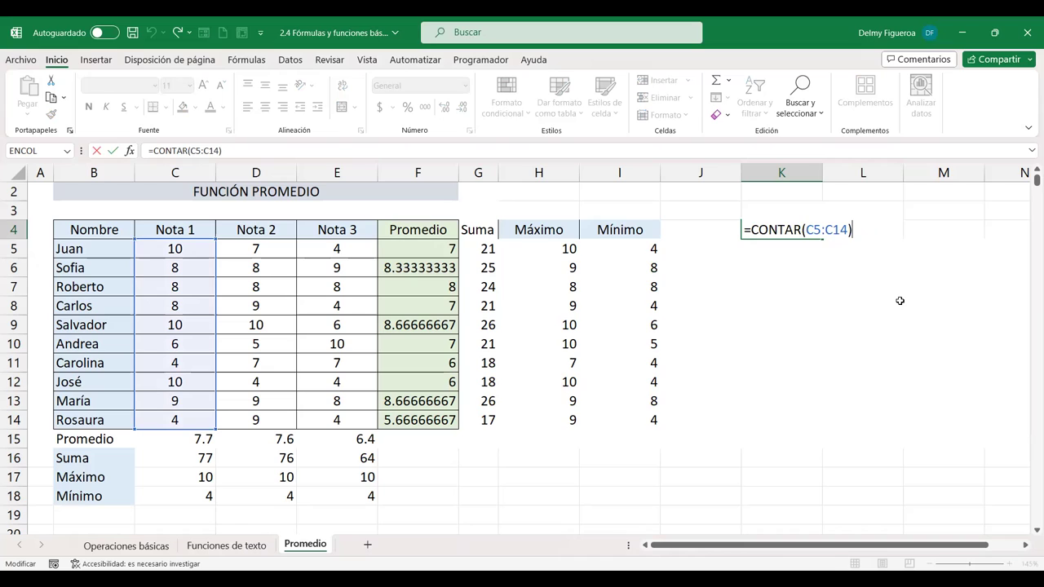
type("&")
type("registros")
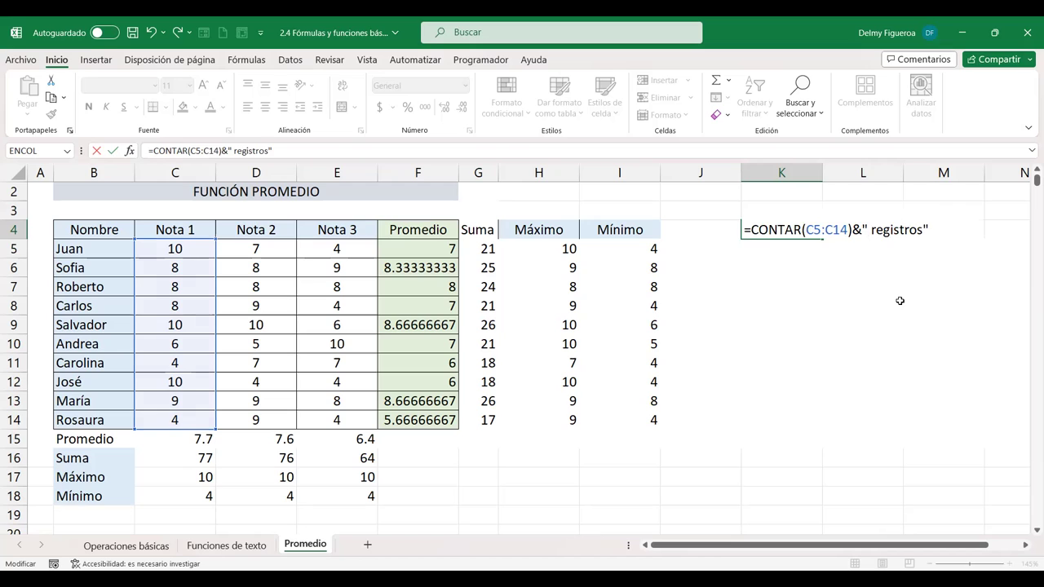
key("Return")
key("Up")
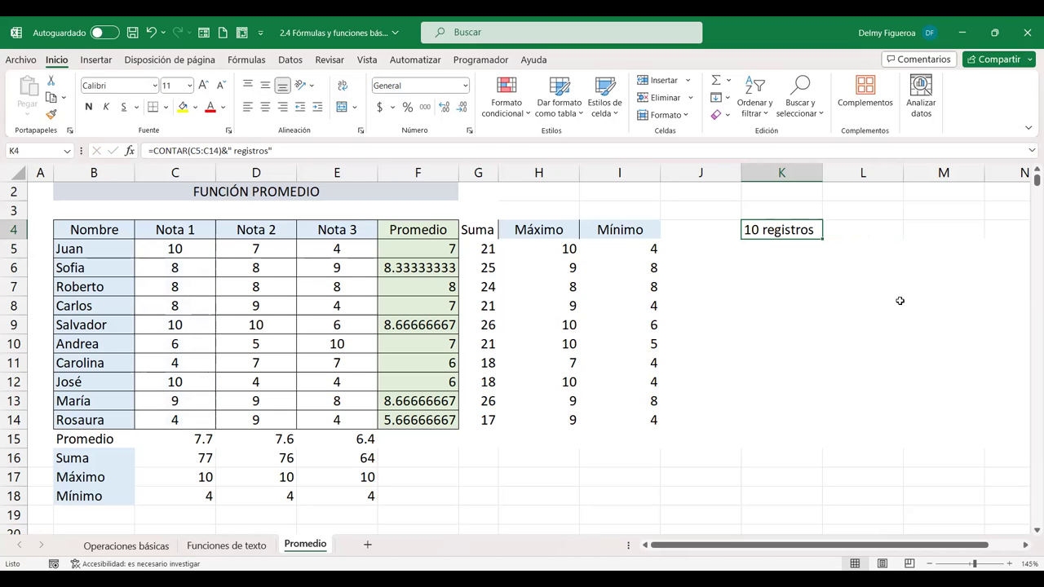
left_click(190, 303)
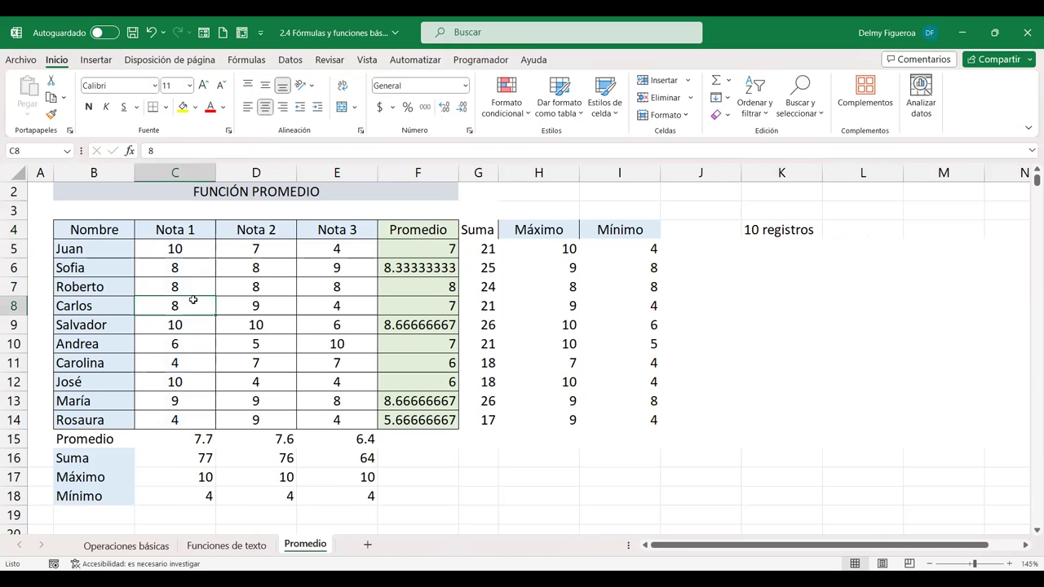
key("Delete")
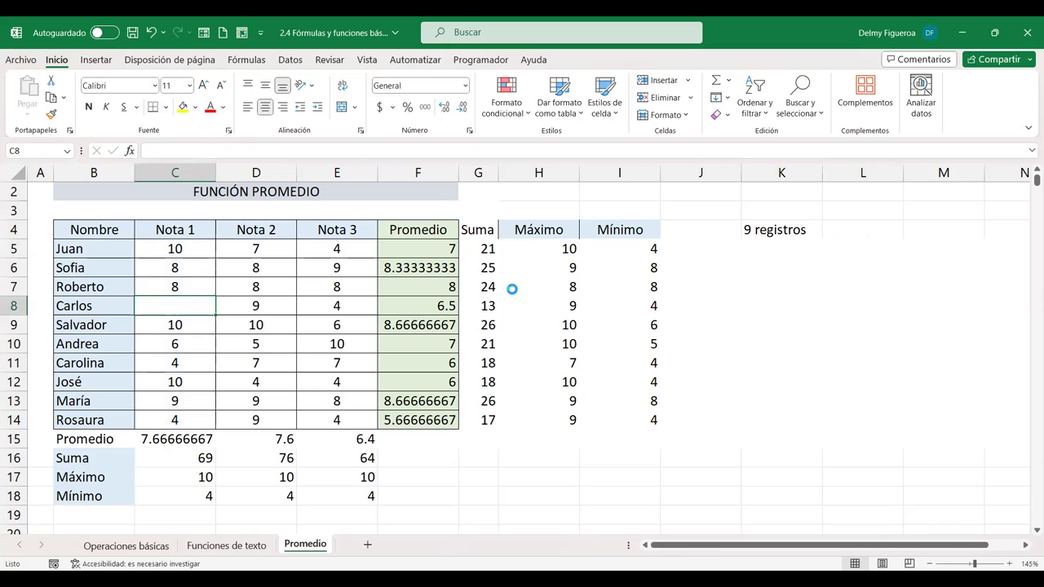
key("ctrl+z")
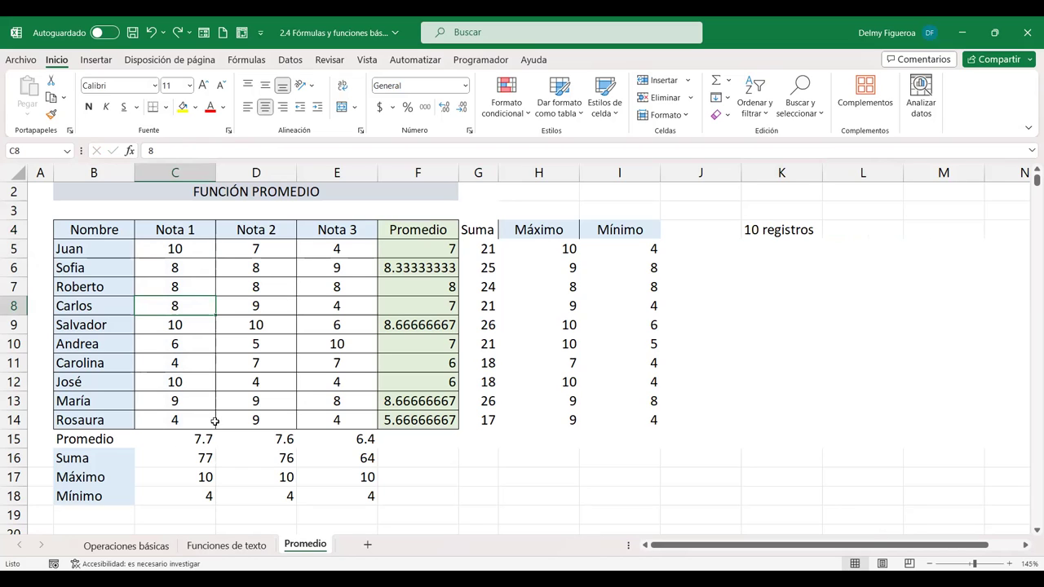
left_click(734, 313)
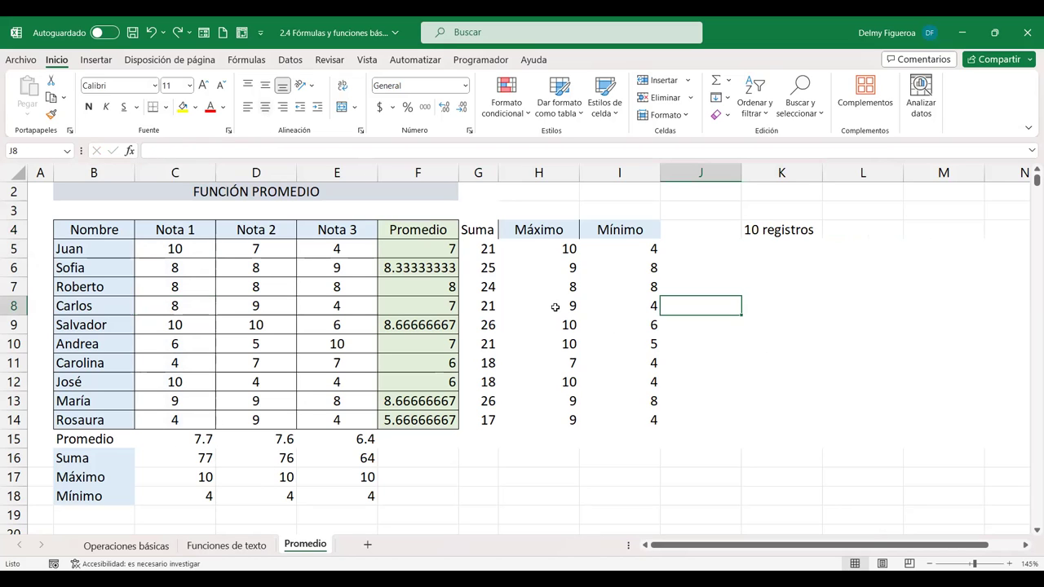
left_click(790, 248)
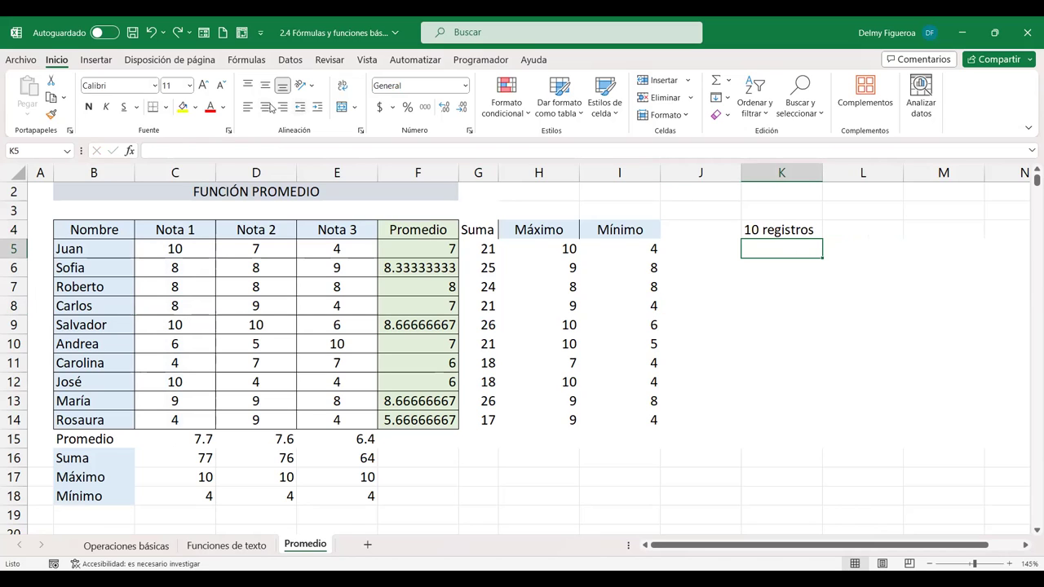
left_click(799, 282)
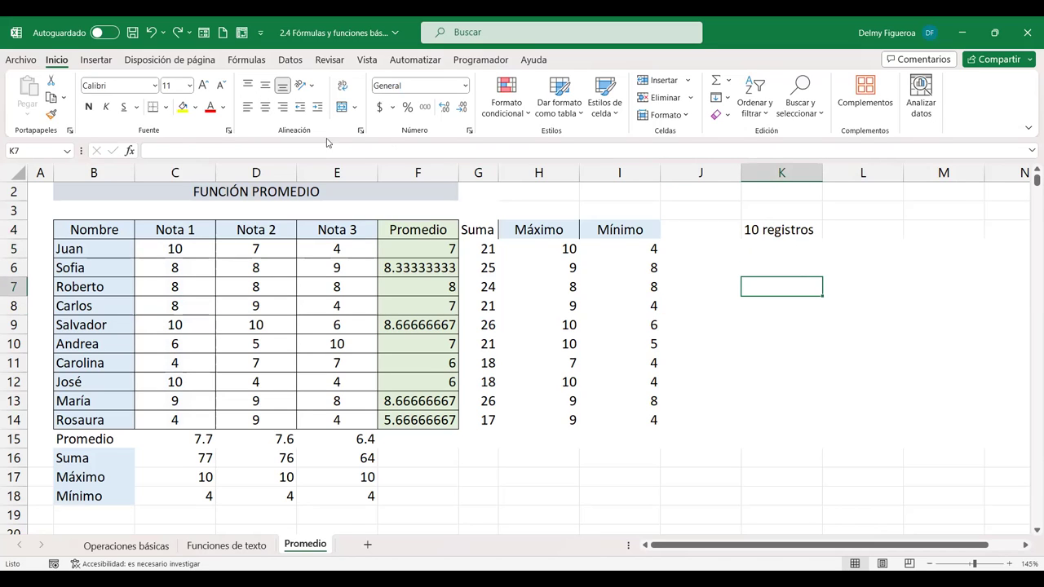
Step: Browse the Todo and Financiera categories in Insertar función, then cancel without inserting
left_click(244, 60)
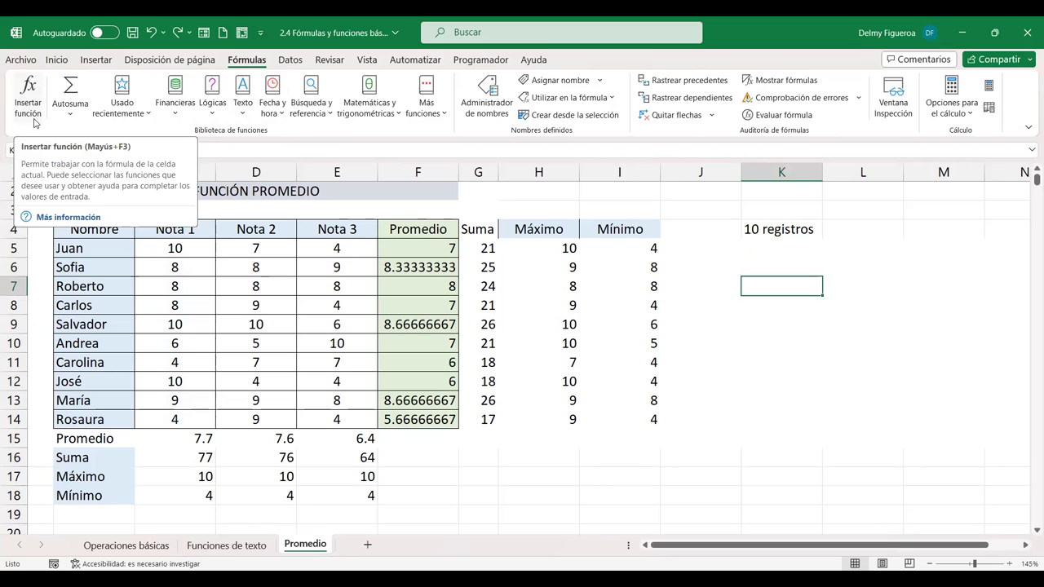
left_click(31, 114)
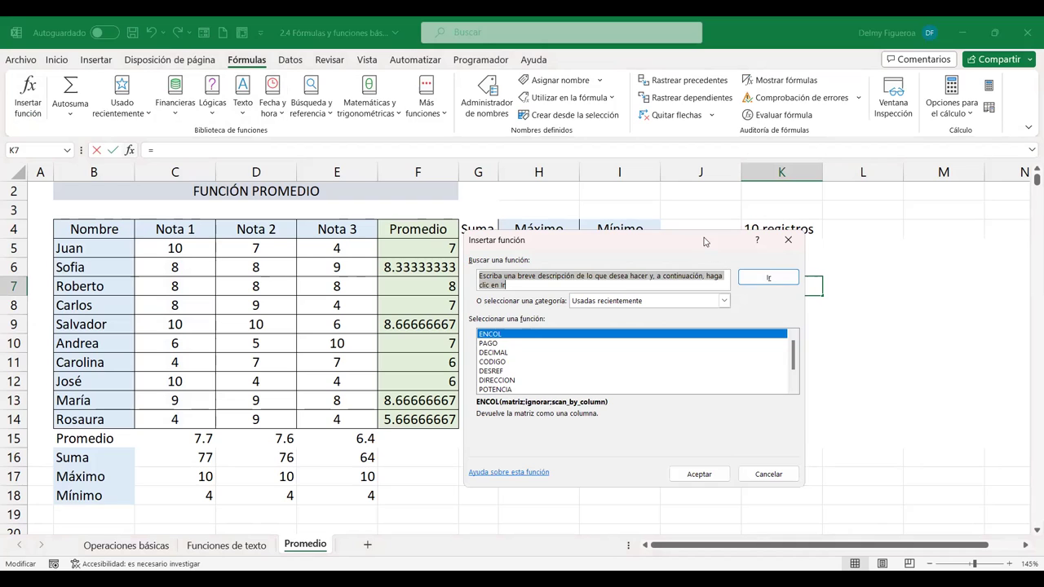
left_click_drag(544, 234, 381, 225)
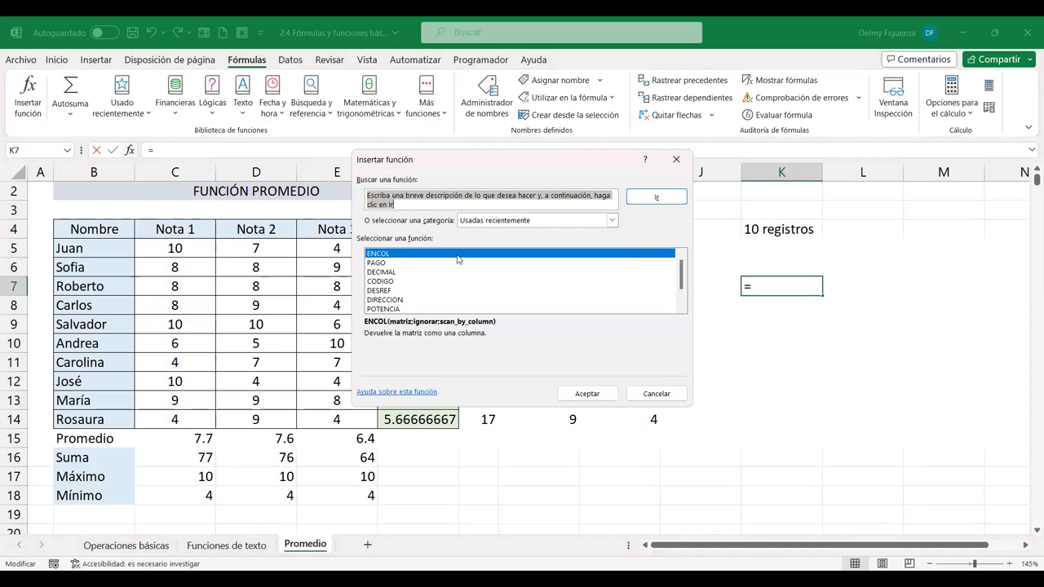
left_click(615, 226)
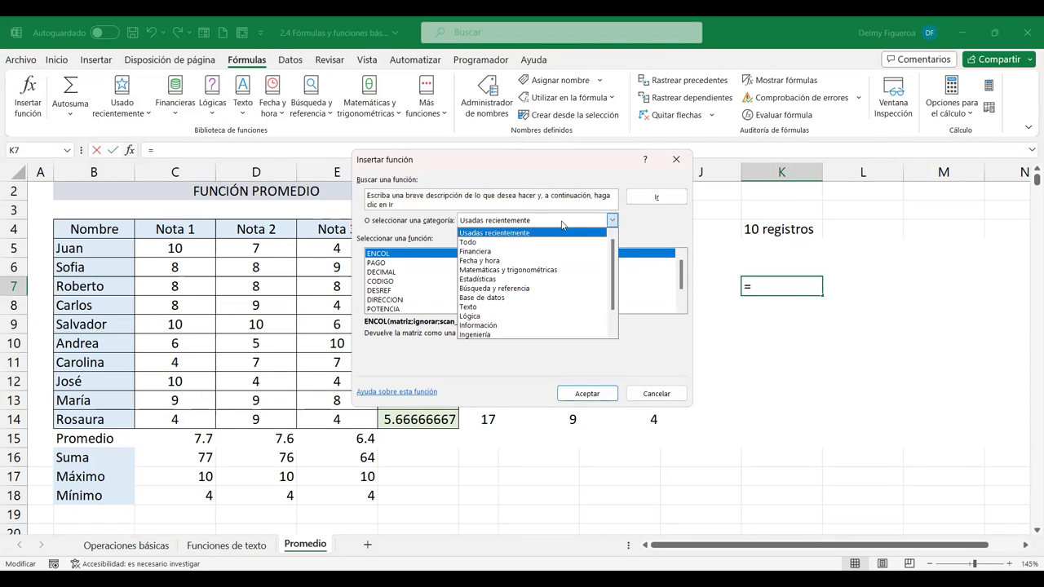
left_click(473, 245)
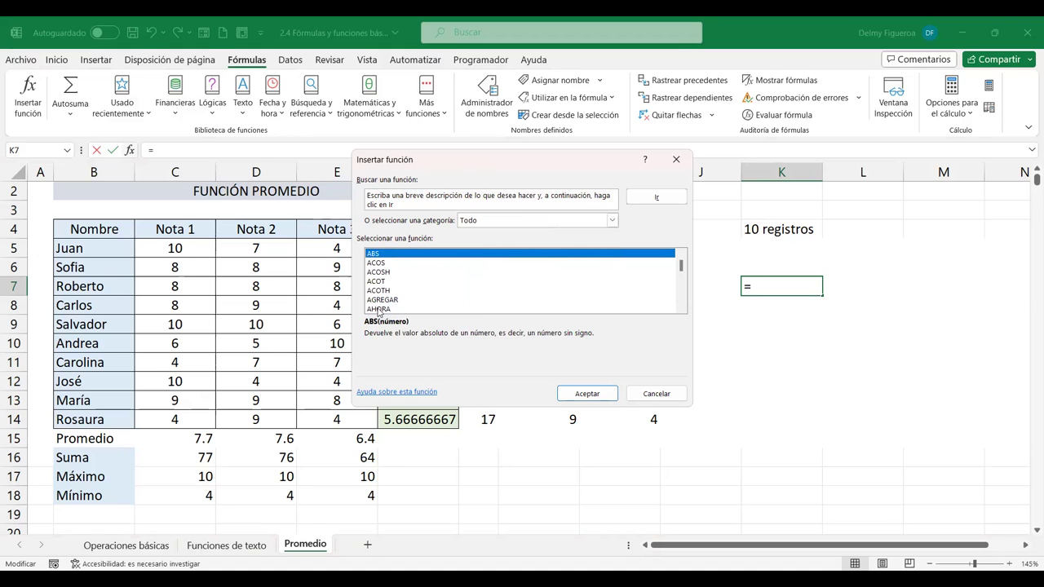
left_click(612, 220)
left_click(486, 253)
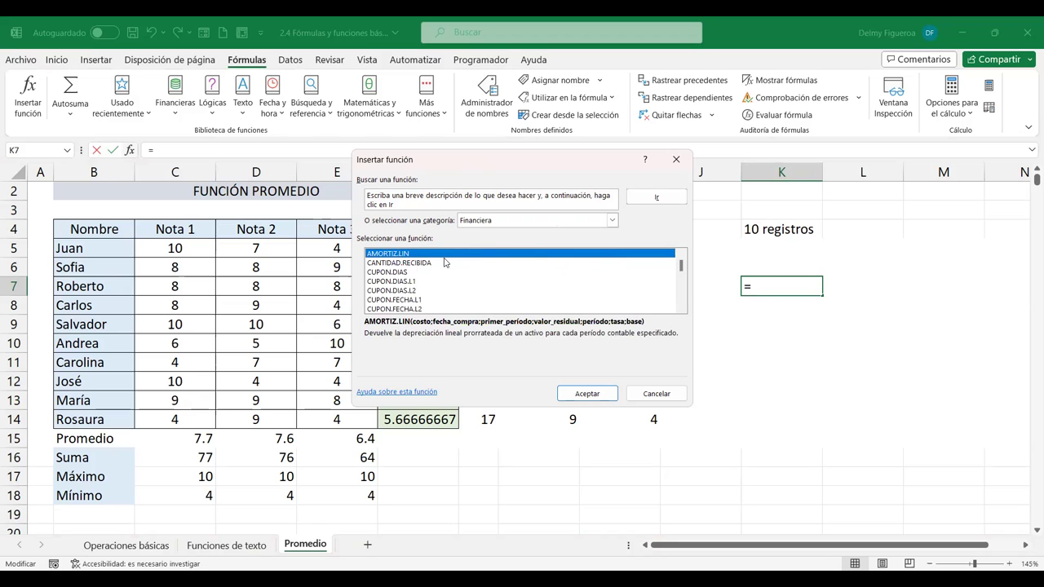
left_click(611, 220)
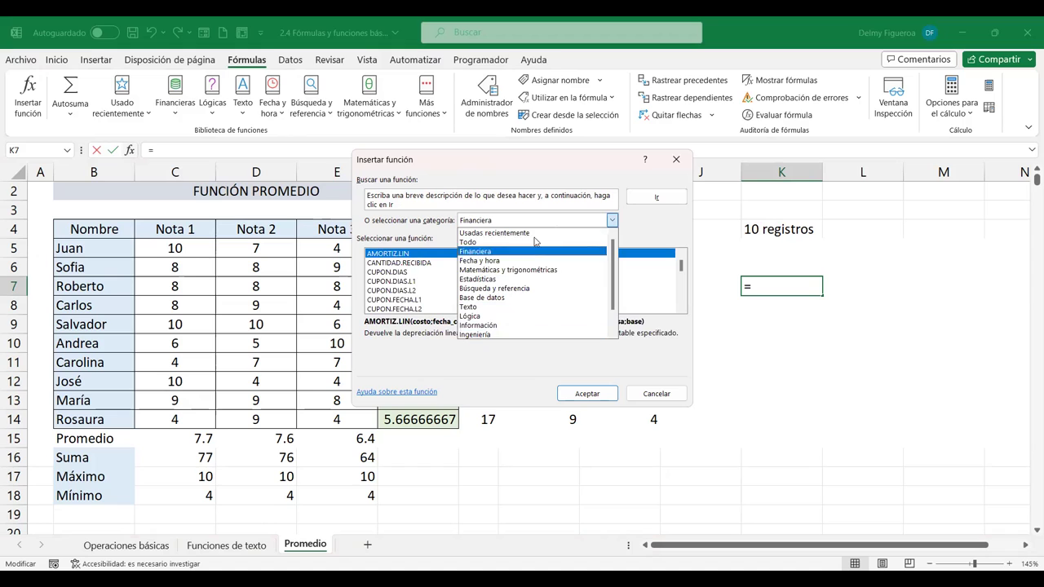
left_click(661, 395)
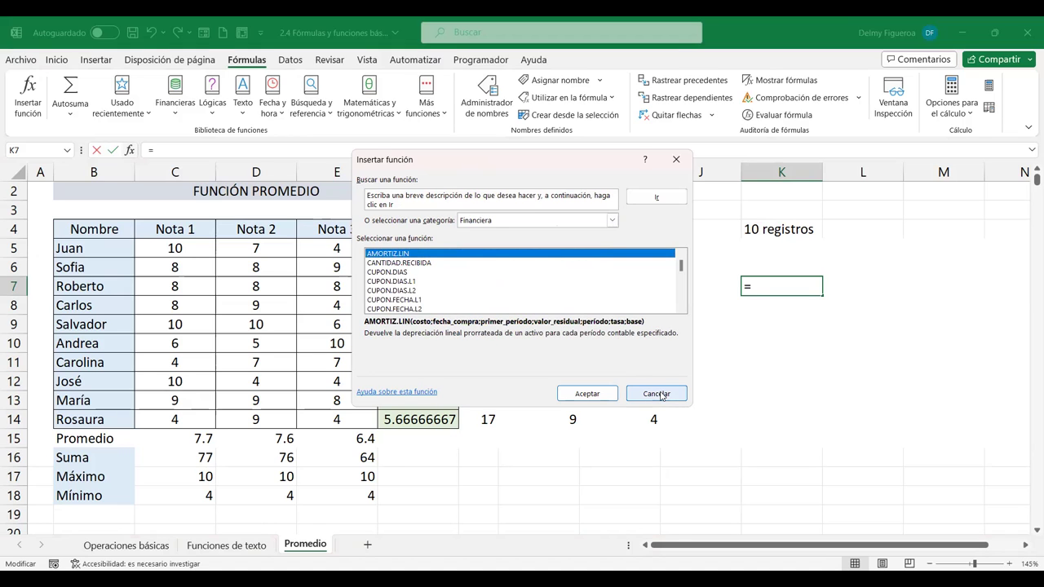
left_click(661, 394)
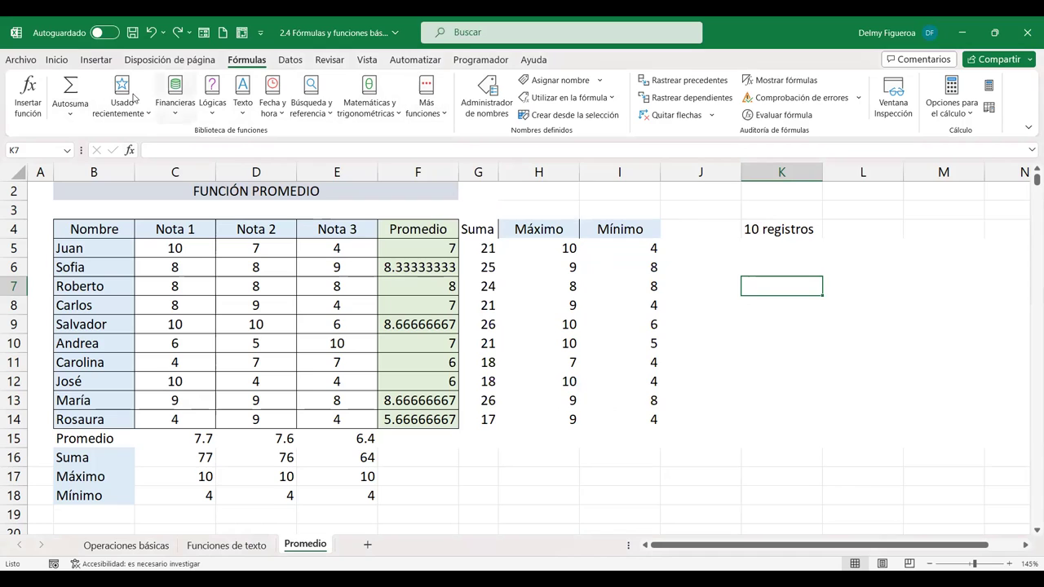
left_click(70, 120)
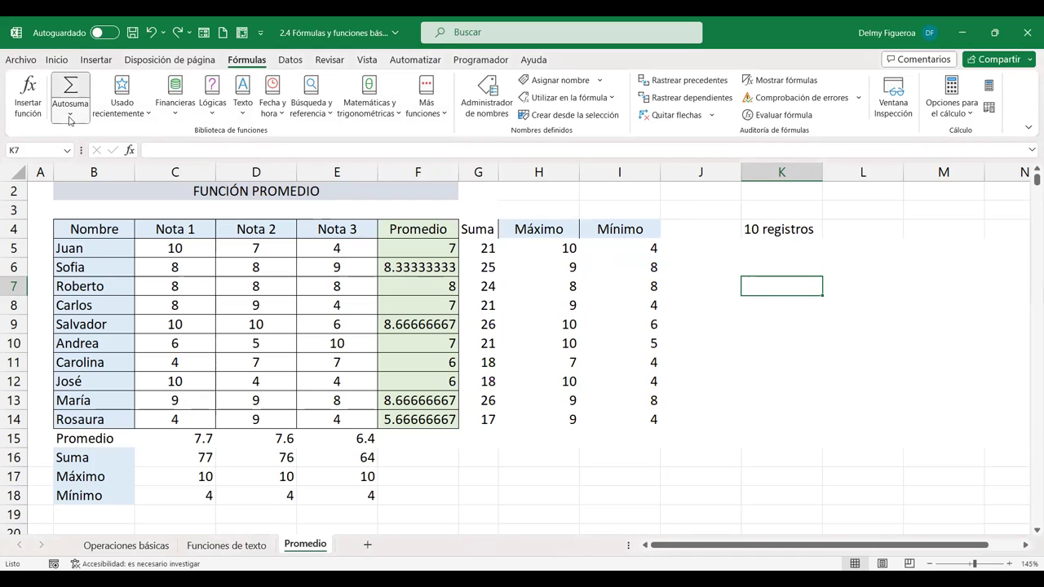
left_click(70, 120)
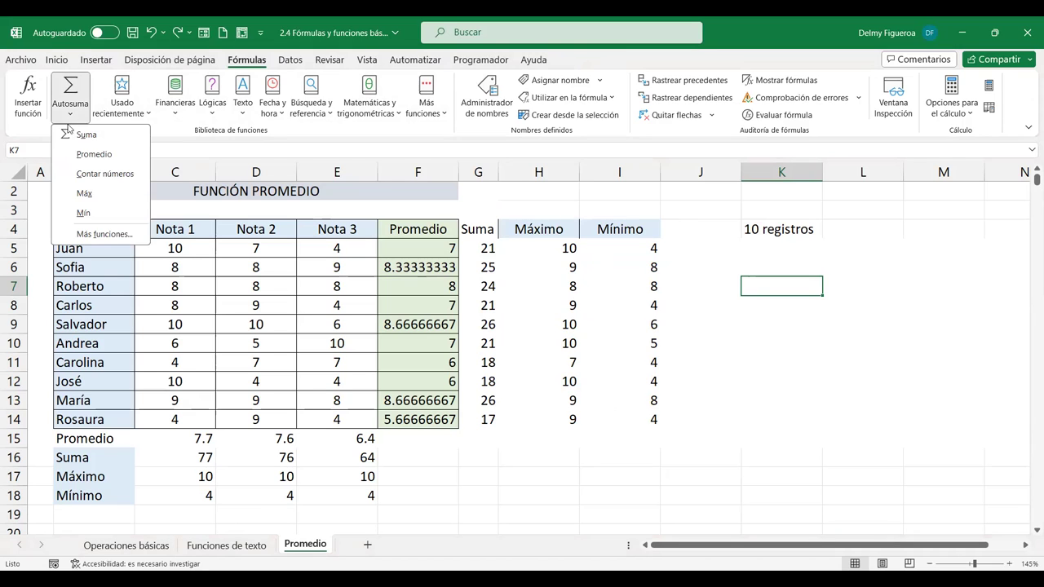
left_click(105, 234)
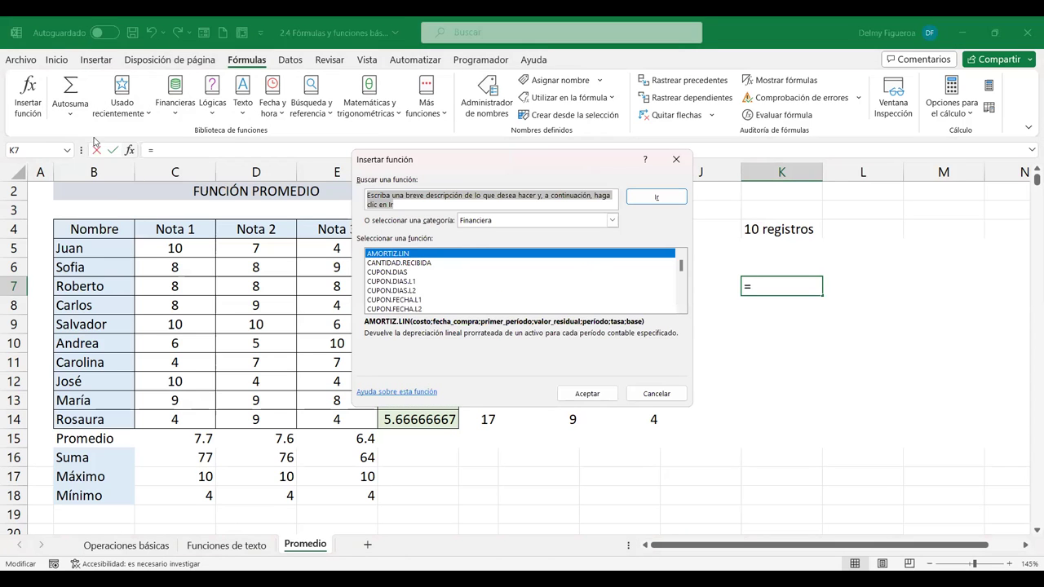
left_click(665, 393)
left_click(665, 393)
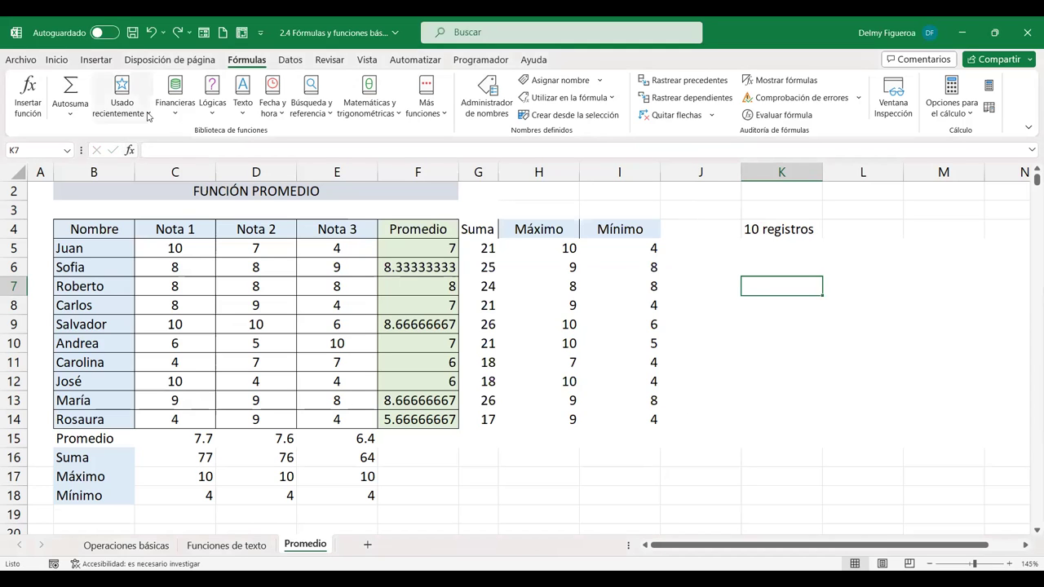
left_click(148, 115)
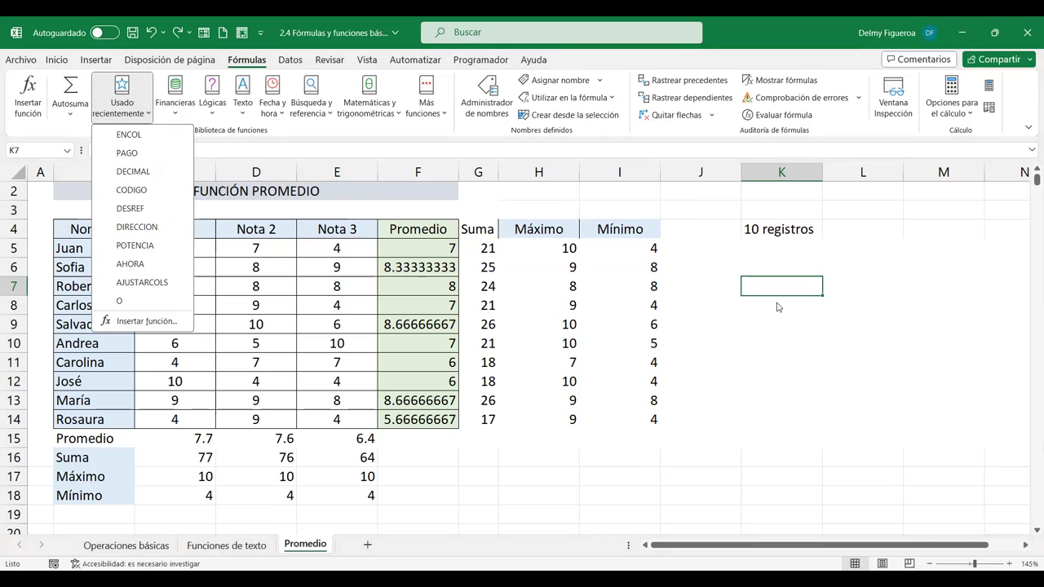
key("Escape")
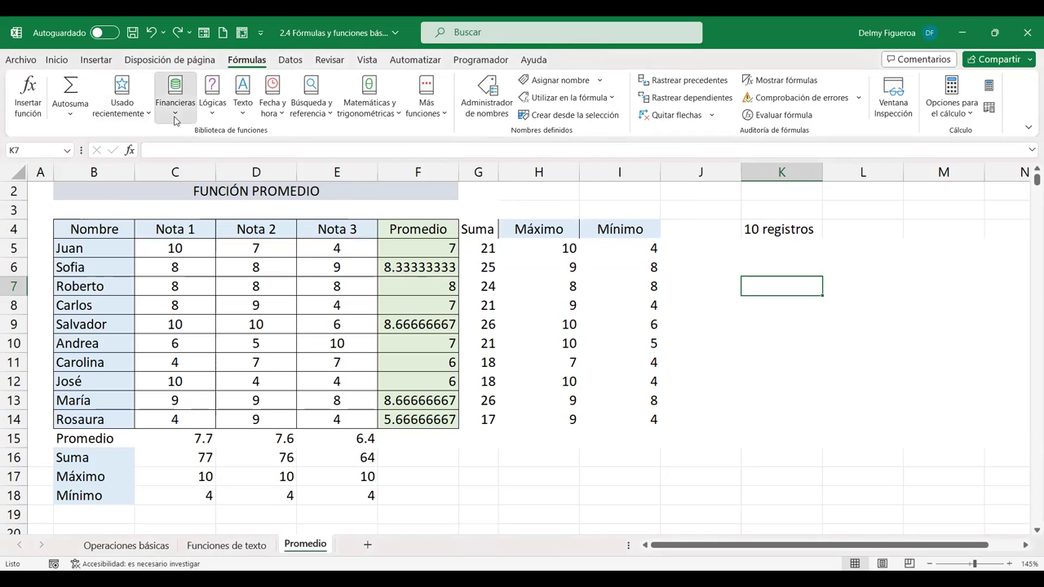
Step: Insert the PAGO function into K7 from the Financieras function list
left_click(175, 115)
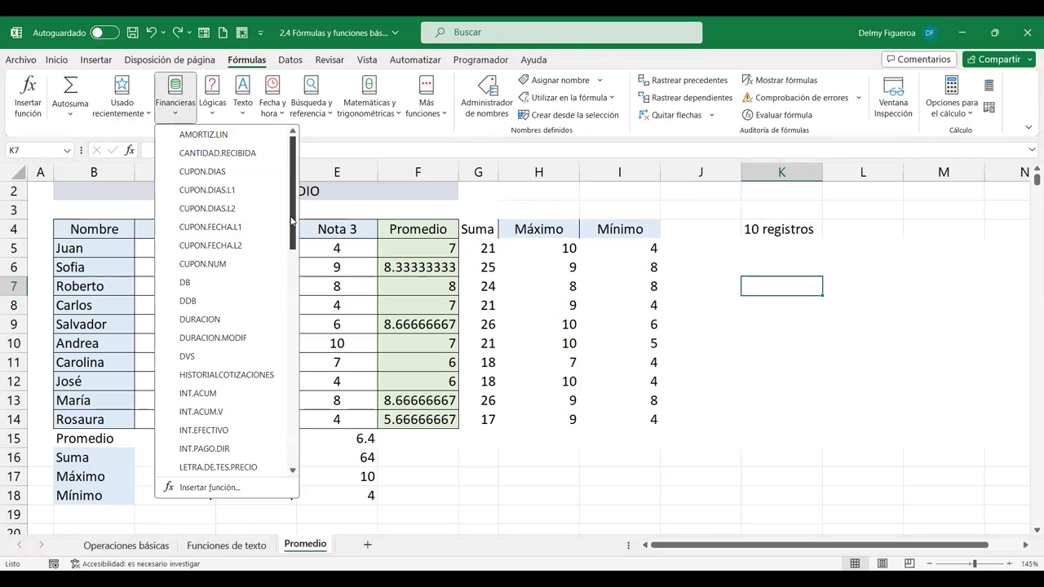
left_click_drag(291, 220, 295, 255)
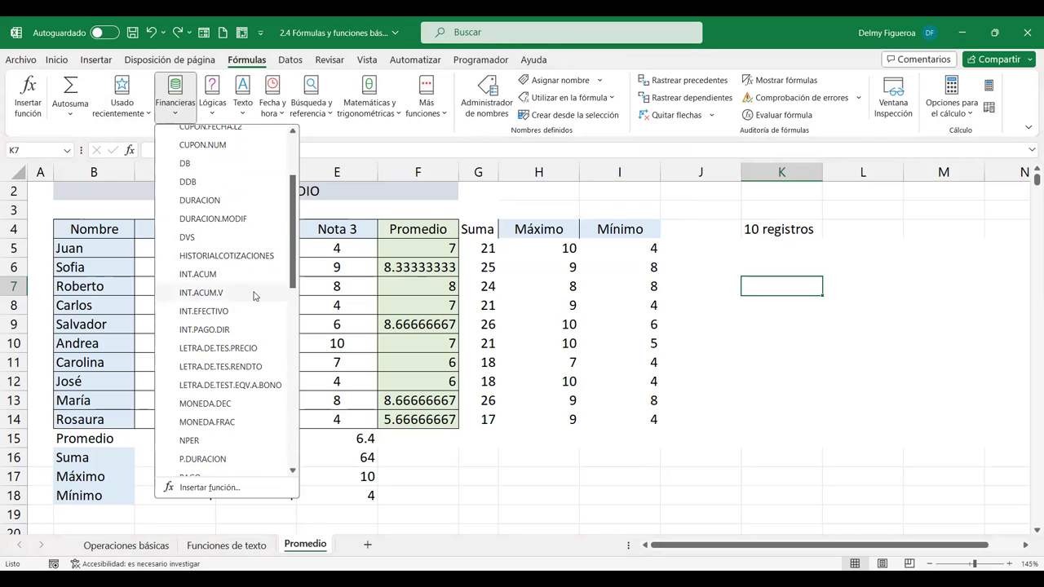
left_click_drag(292, 255, 292, 298)
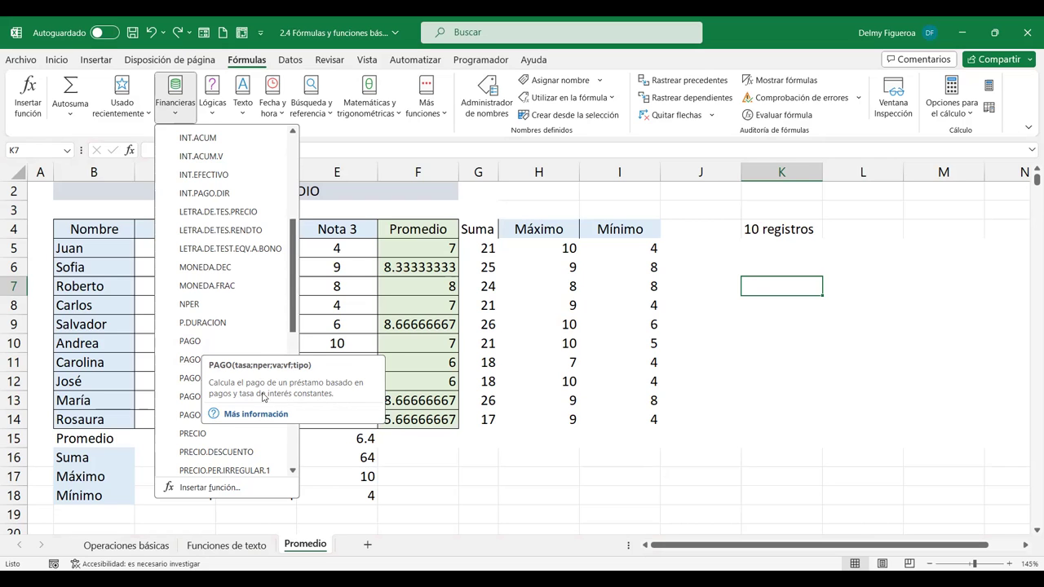
left_click(189, 341)
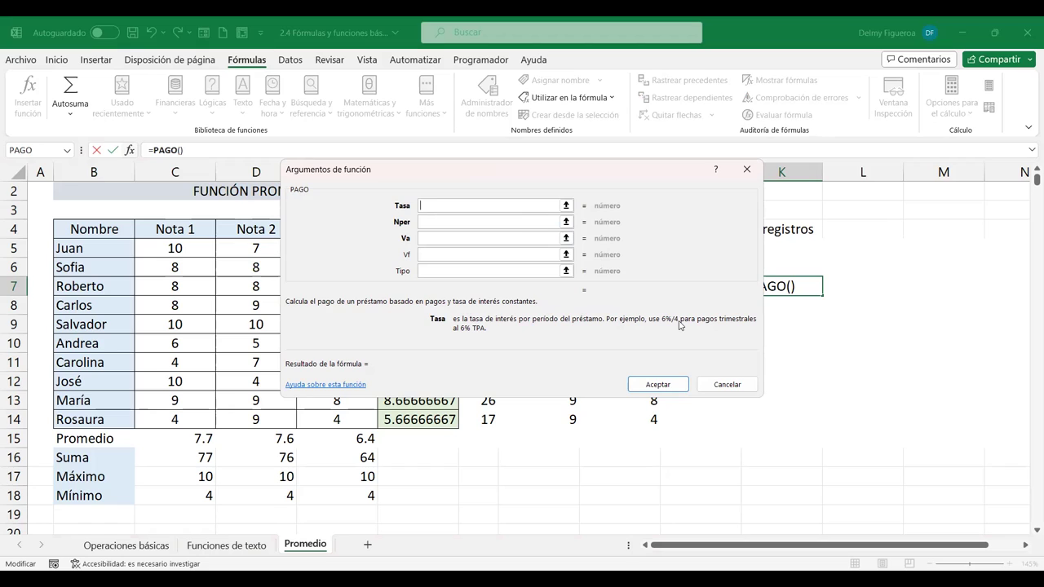
Step: Enter 11%/12 as the PAGO interest rate and 24 as the number of periods
type("11")
type("%")
left_click(499, 222)
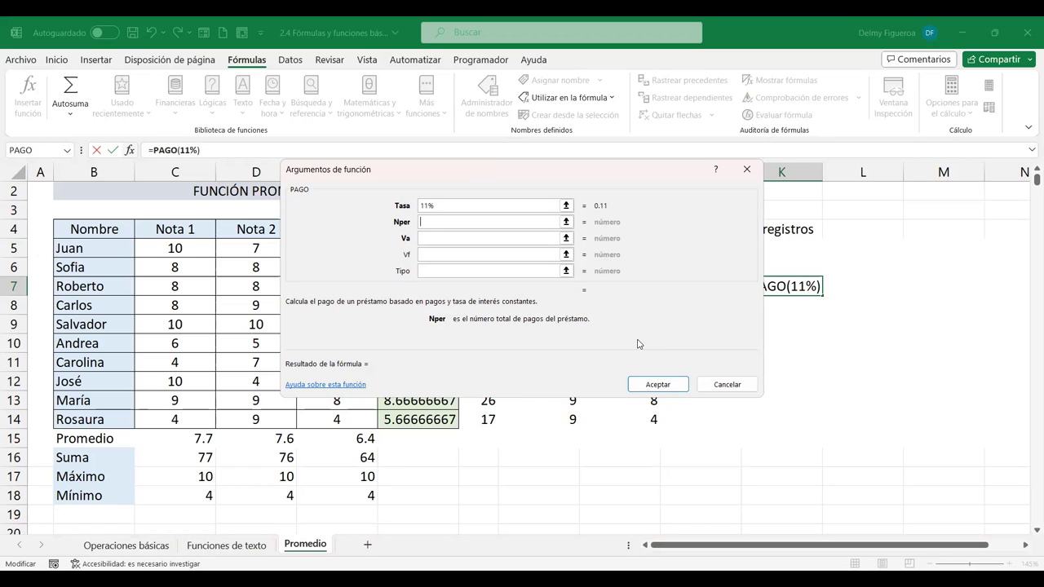
type("24")
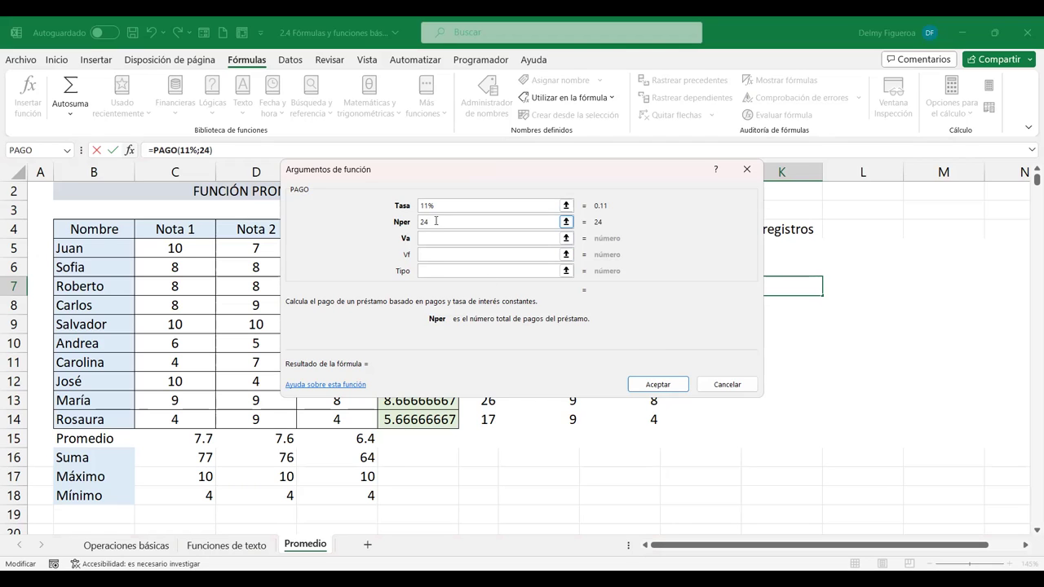
left_click(433, 221)
left_click(453, 205)
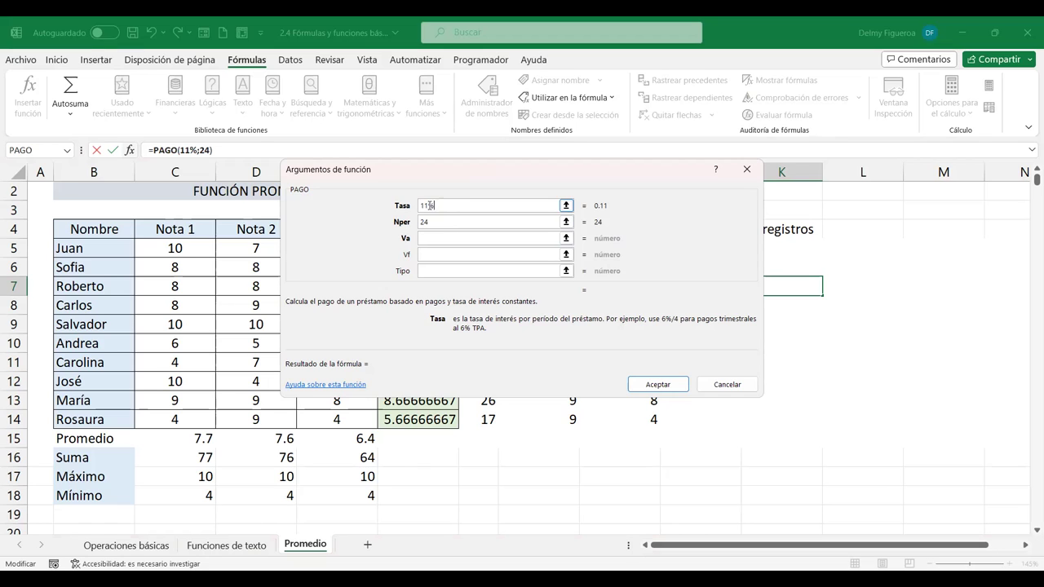
left_click(466, 224)
type("2")
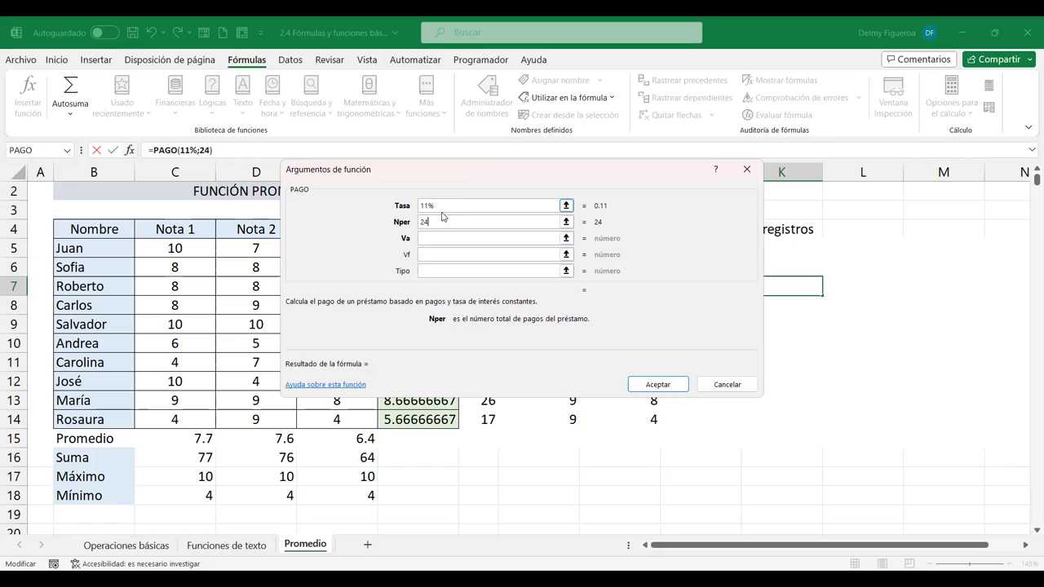
left_click(456, 206)
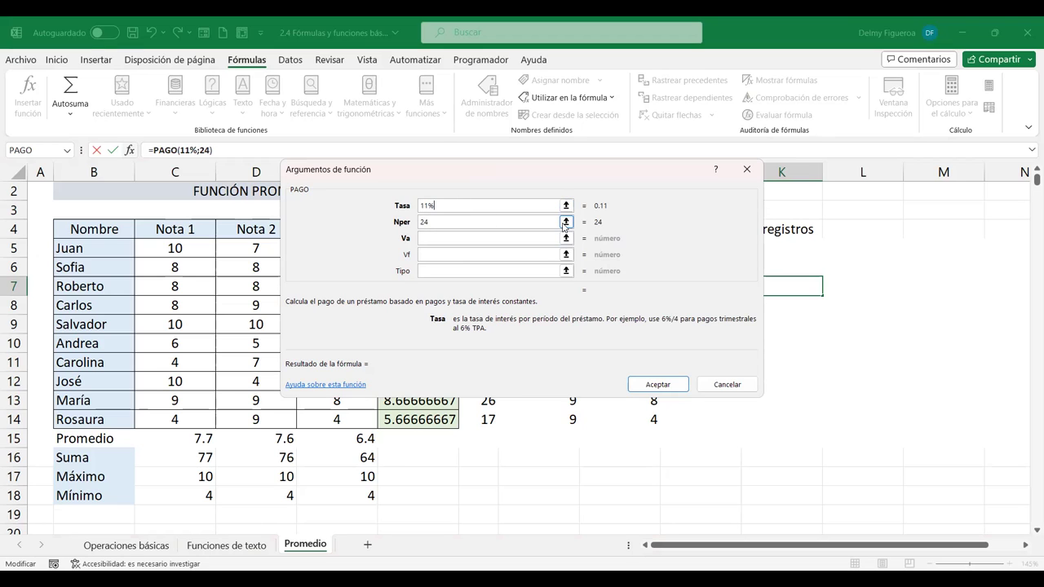
type("/12")
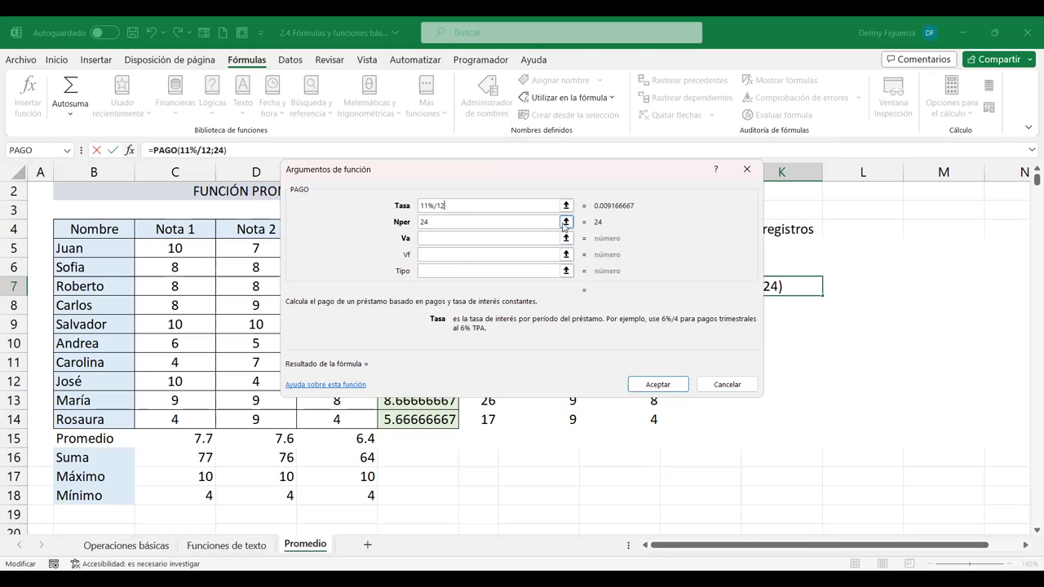
left_click(429, 206)
Step: Set present value -2000 and future value 0, and confirm the $93.22 payment in K7
left_click(464, 235)
left_click(459, 226)
left_click(450, 238)
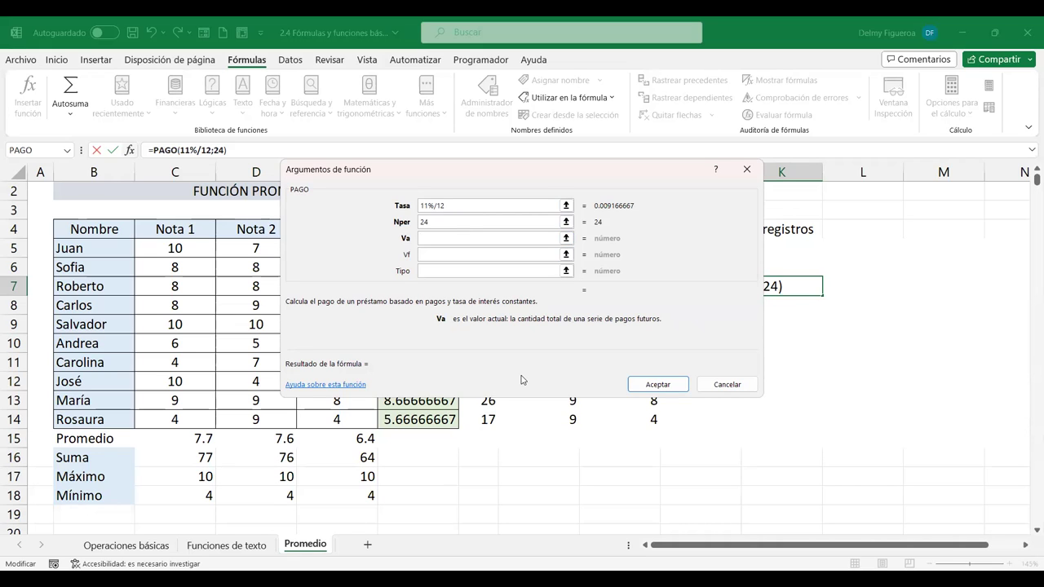
type("2000")
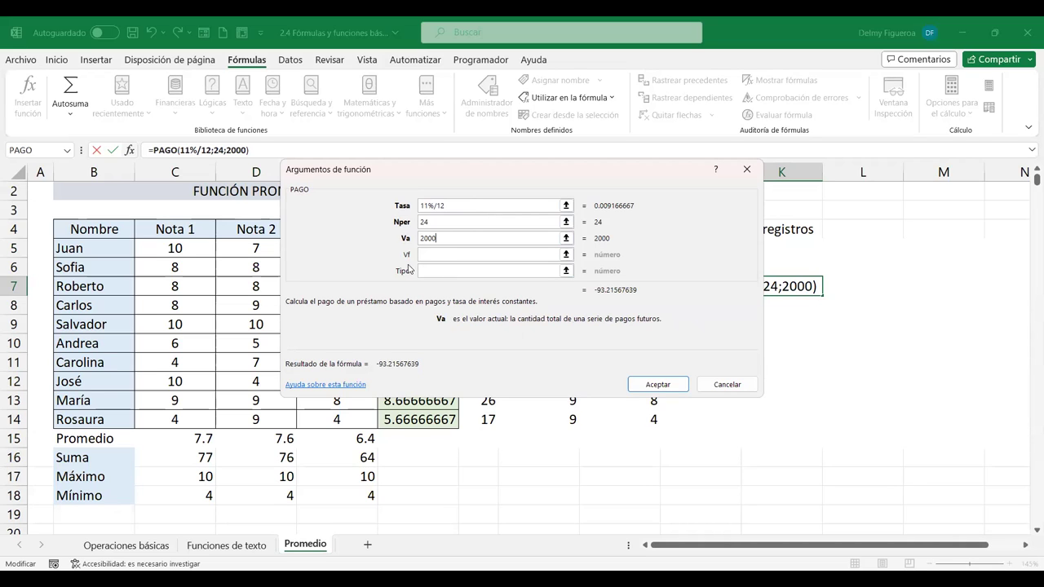
left_click(432, 255)
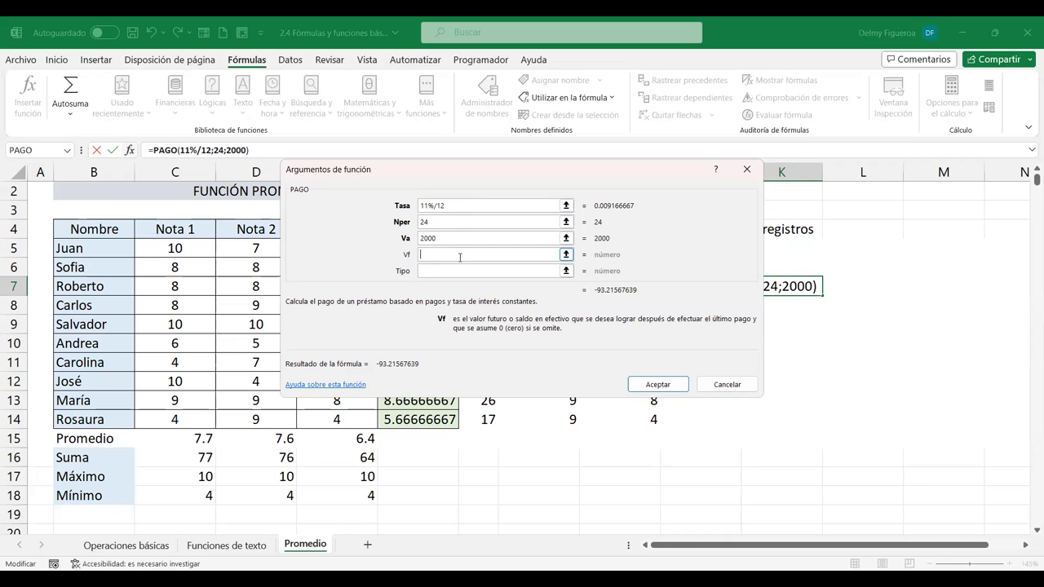
type("0")
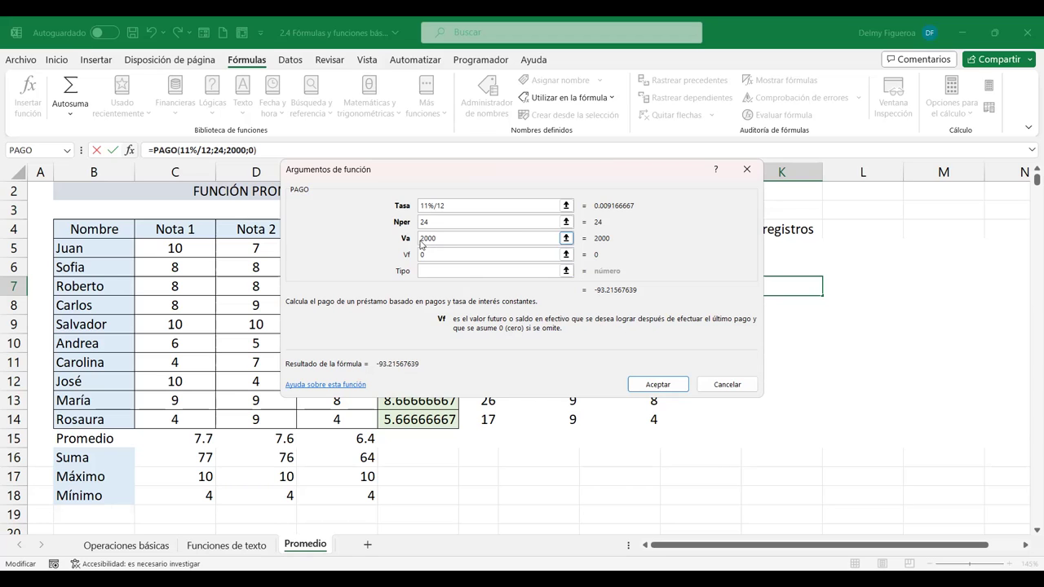
left_click(421, 239)
type("-")
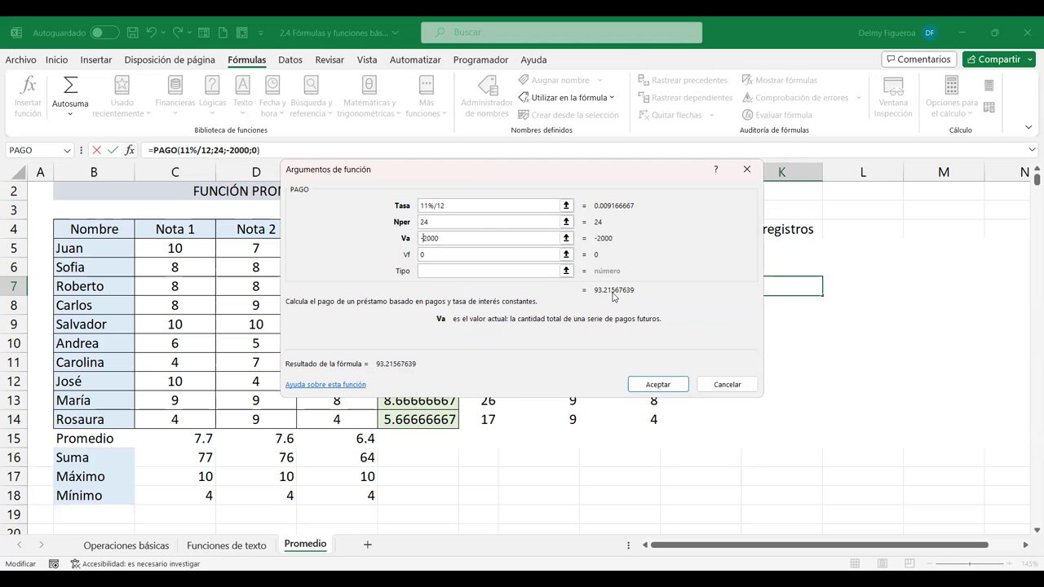
left_click(660, 385)
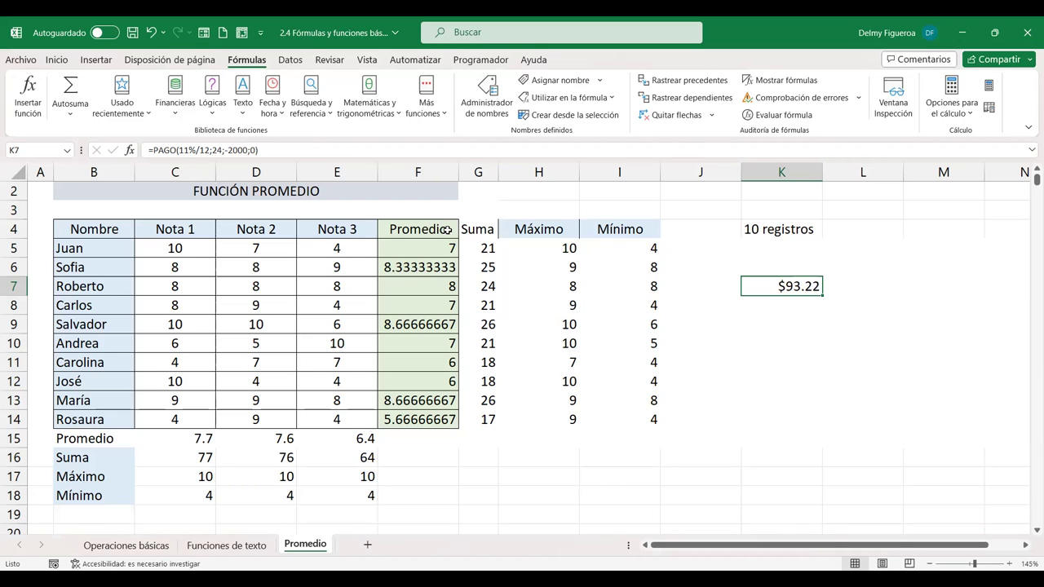
Step: In K9, browse the Financieras and Lógicas lists, then insert CONCAT from the Texto functions
left_click(793, 321)
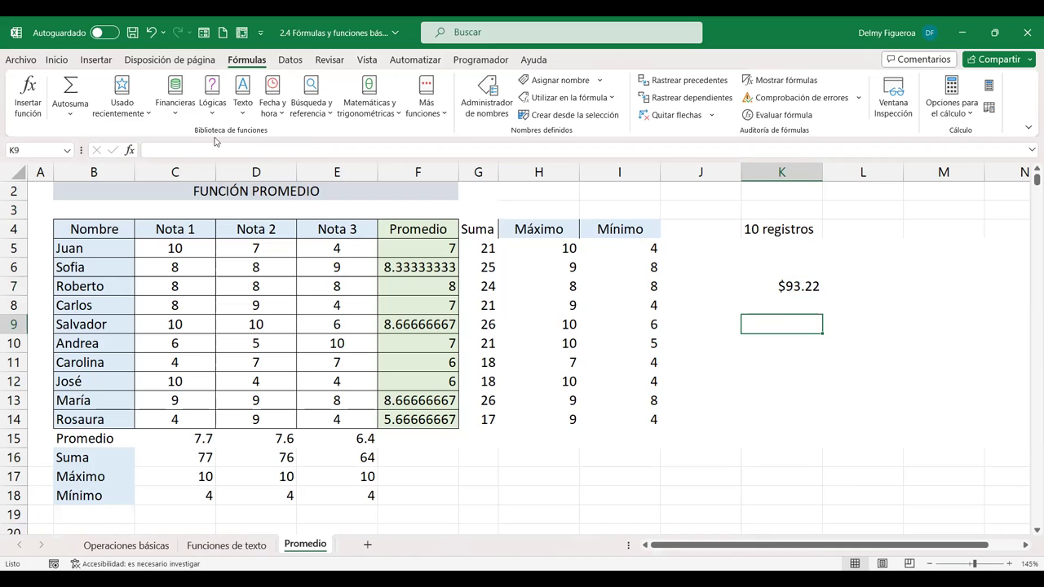
left_click(180, 120)
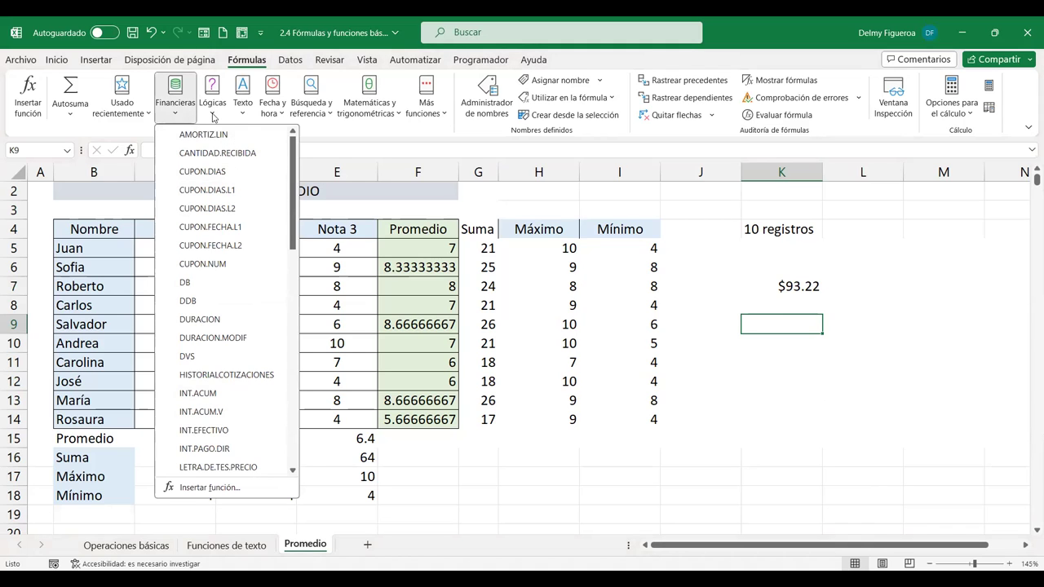
left_click(213, 116)
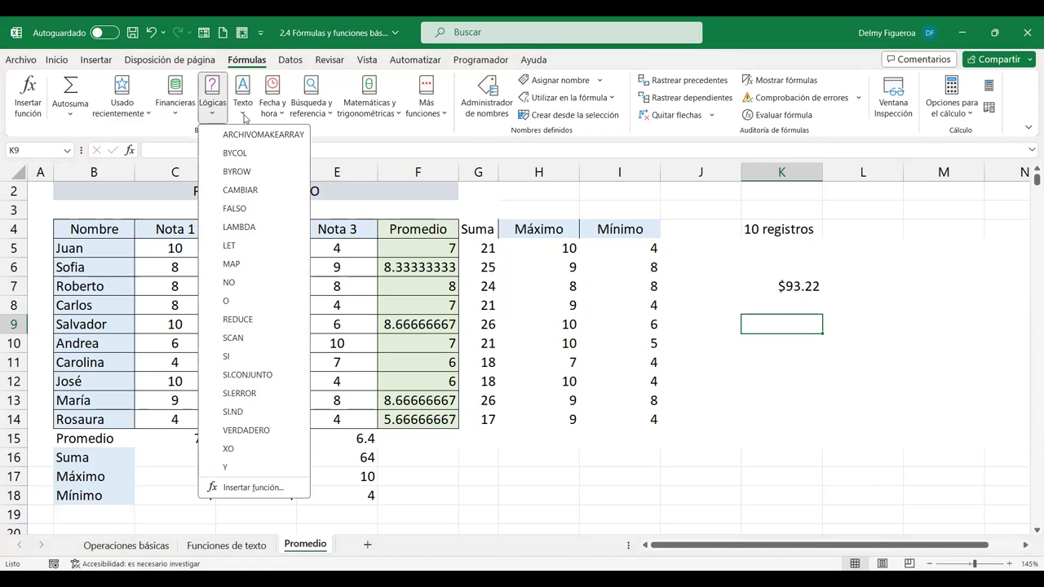
left_click(247, 114)
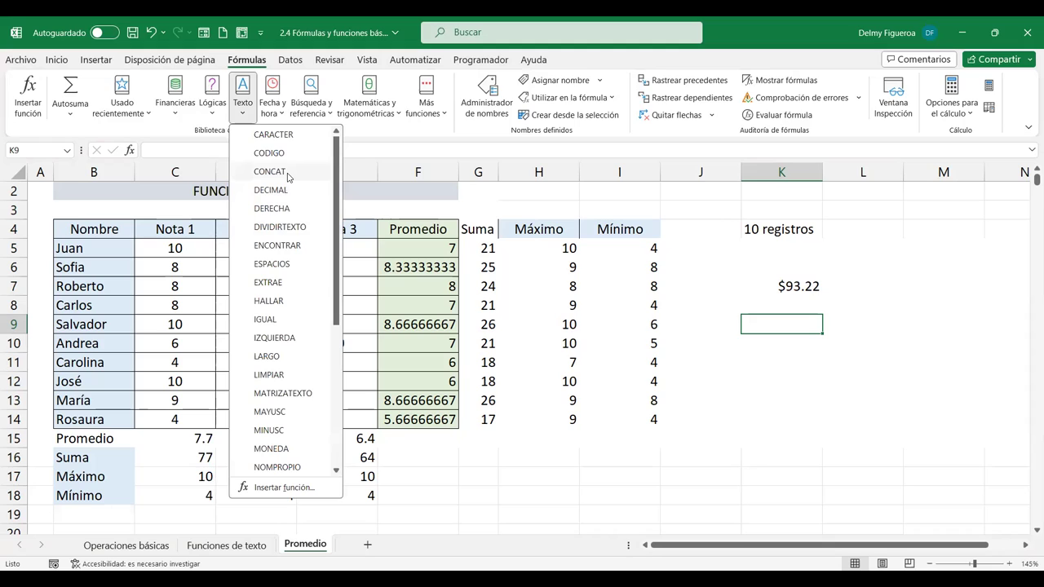
left_click(271, 171)
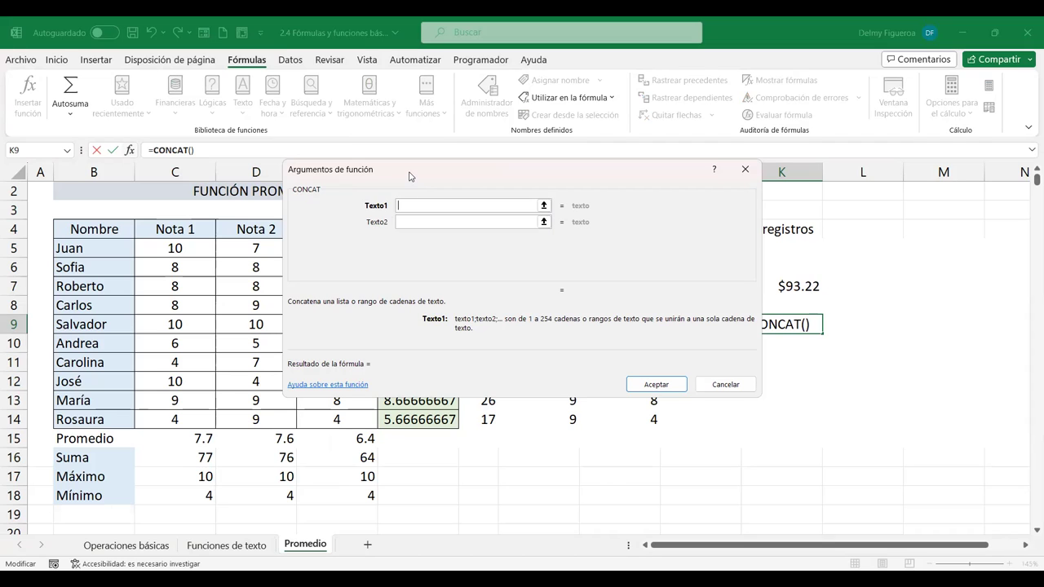
Step: Type 'El promedio de:' into CONCAT's first text argument, then cancel the formula, leaving K9 empty
left_click_drag(409, 176, 521, 274)
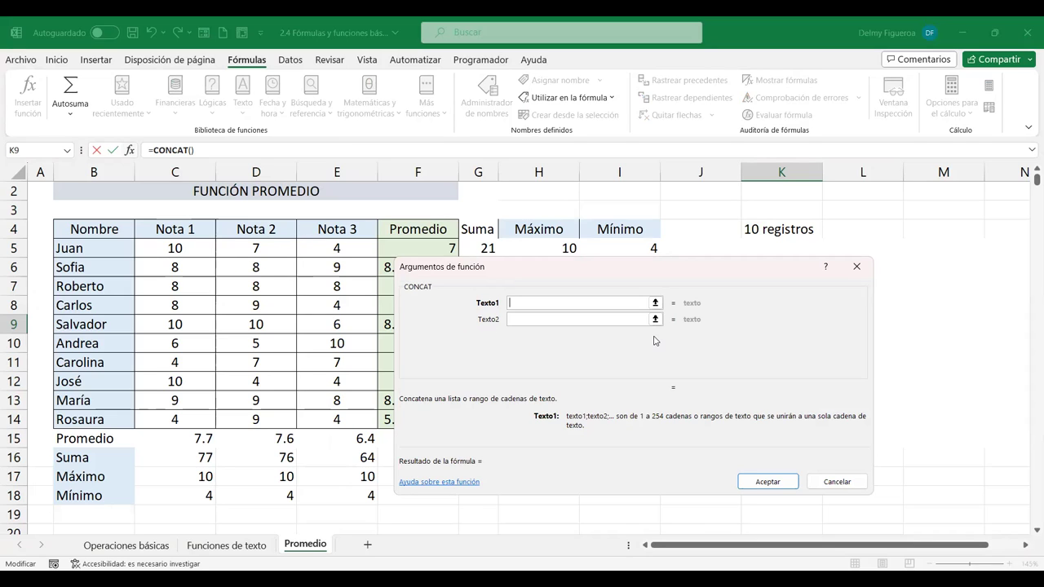
type("E")
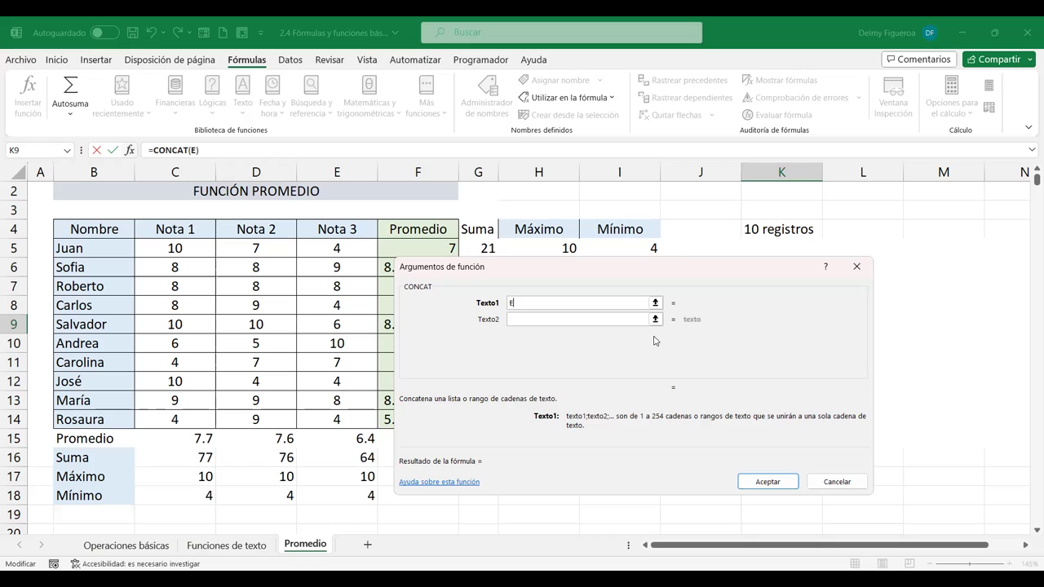
type("l promedio de")
key("BackSpace")
type(":")
left_click(513, 319)
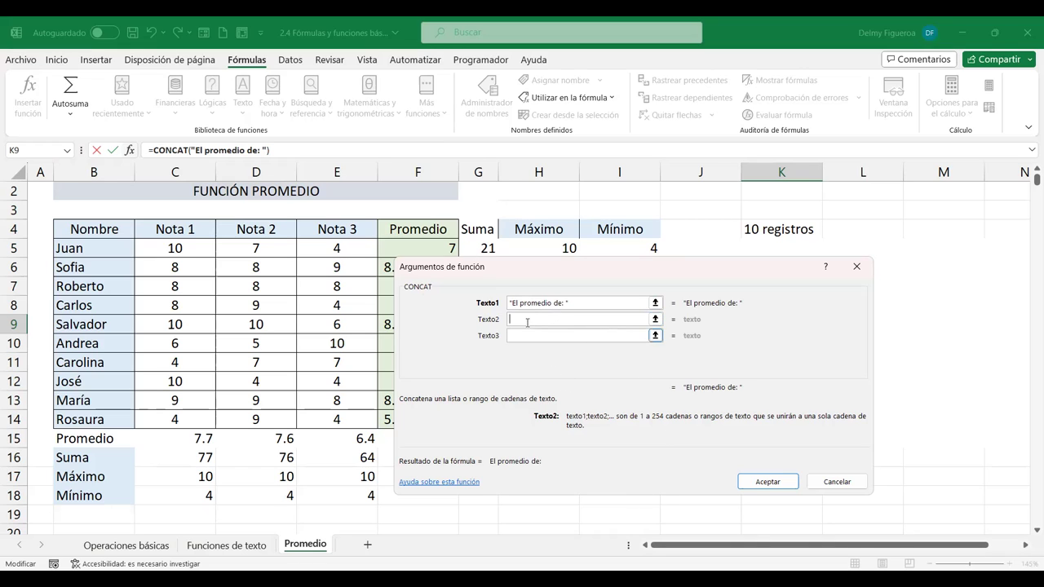
left_click(527, 303)
left_click(559, 319)
left_click(860, 482)
left_click(880, 225)
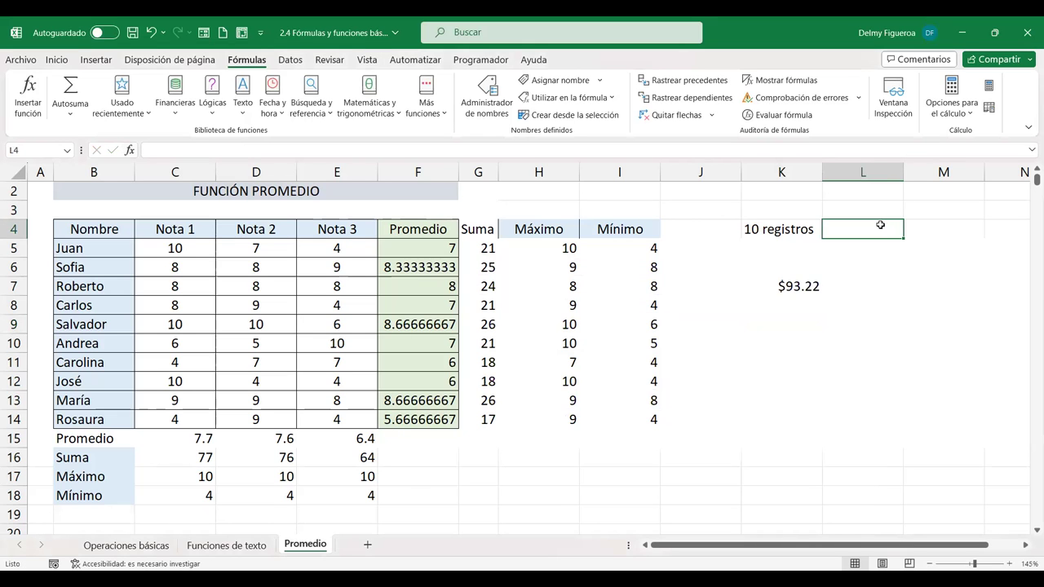
Step: Insert blank columns before column K, shifting the $93.22 payment to column N, and select J5
left_click(16, 248)
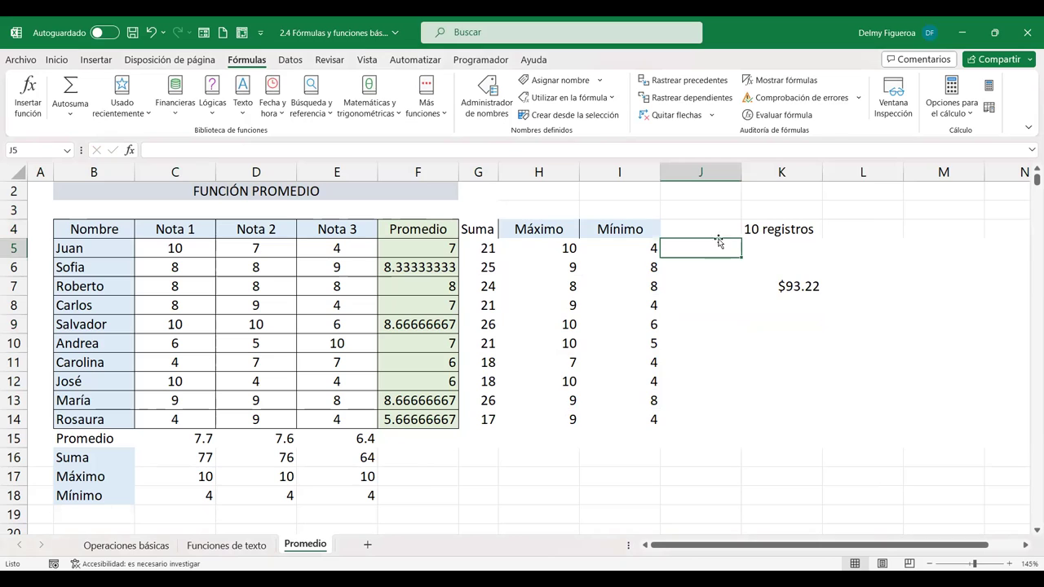
left_click(781, 173)
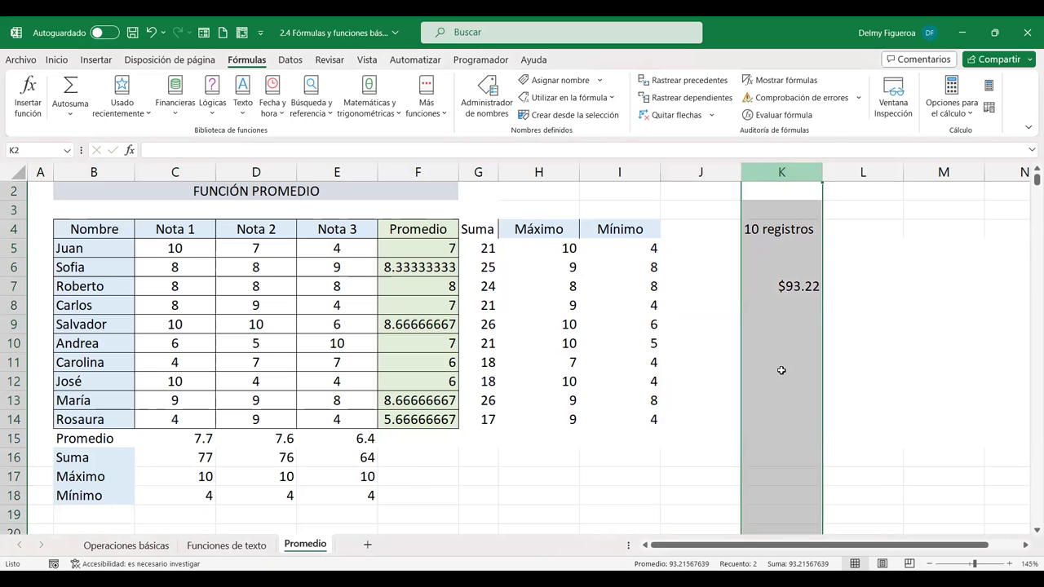
right_click(785, 172)
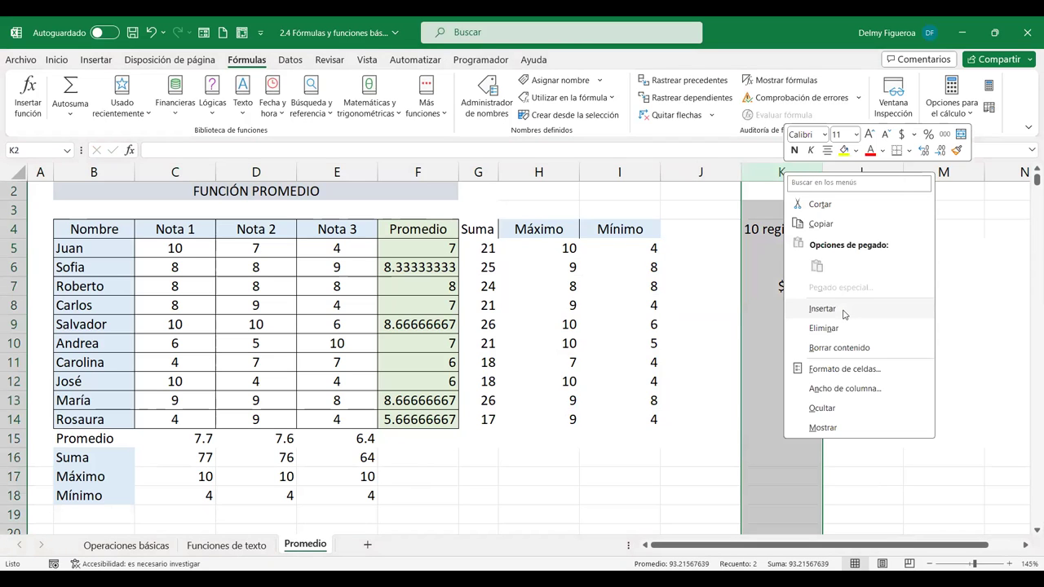
left_click(844, 309)
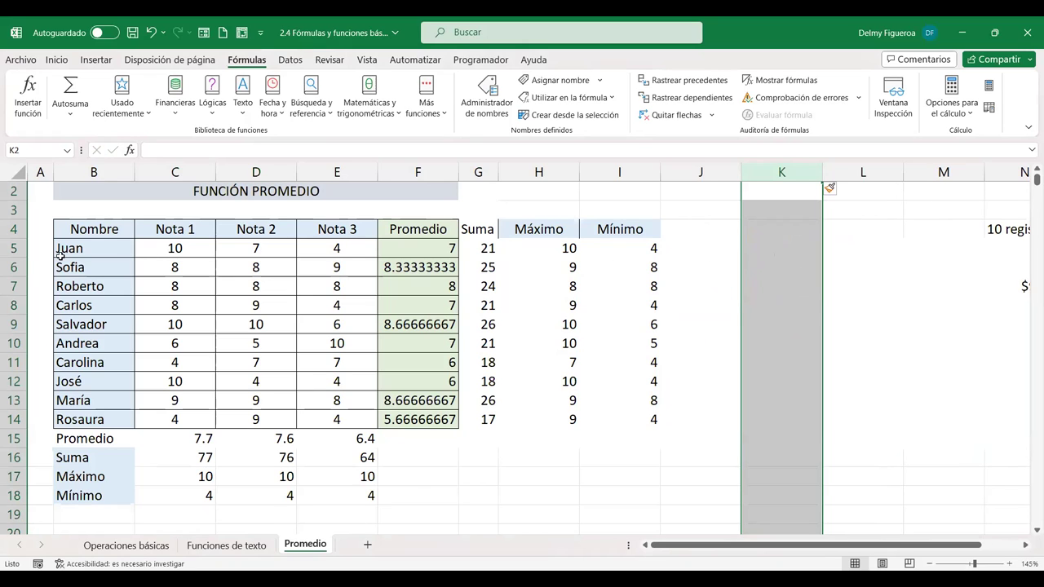
left_click(13, 248)
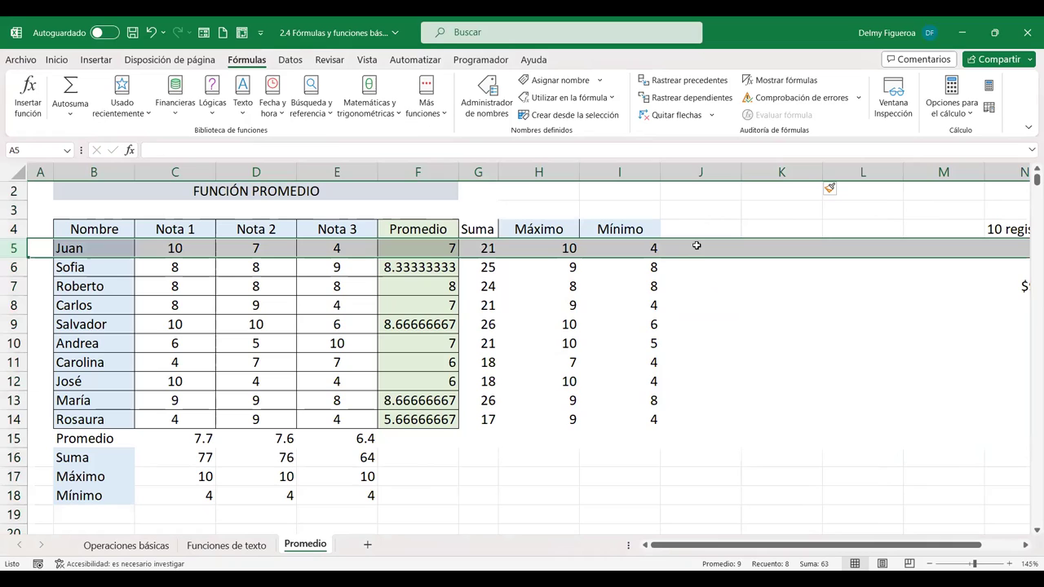
left_click(701, 248)
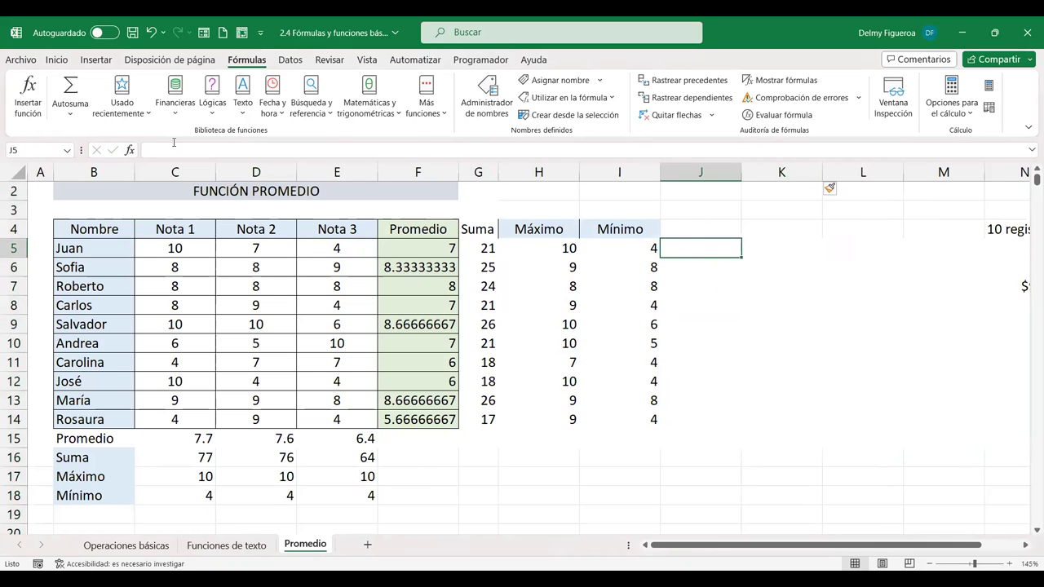
Step: Start a CONCAT formula in J5 with "El promedio de:" followed by the name in B5
type("=")
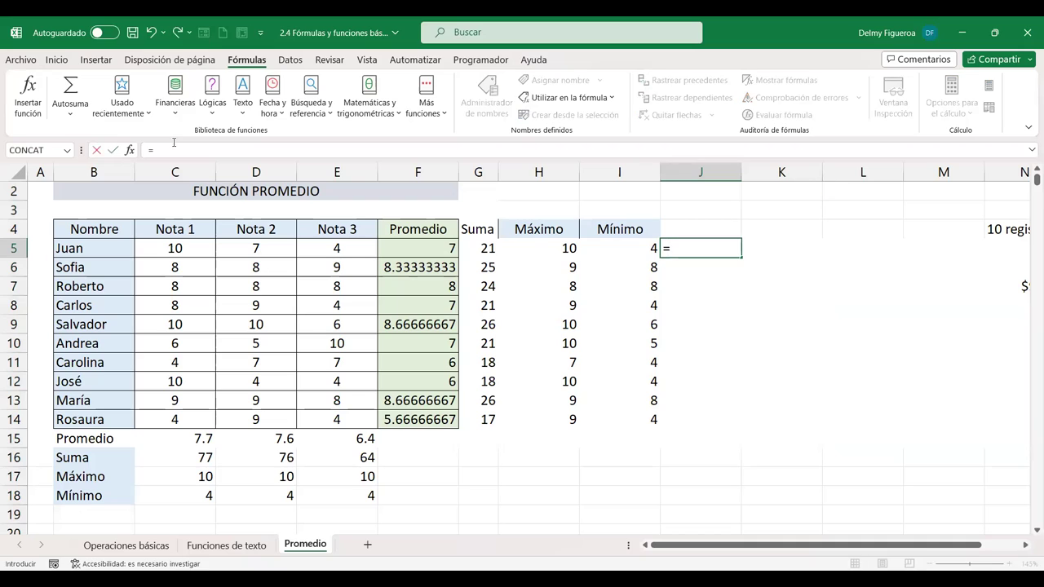
type("conc")
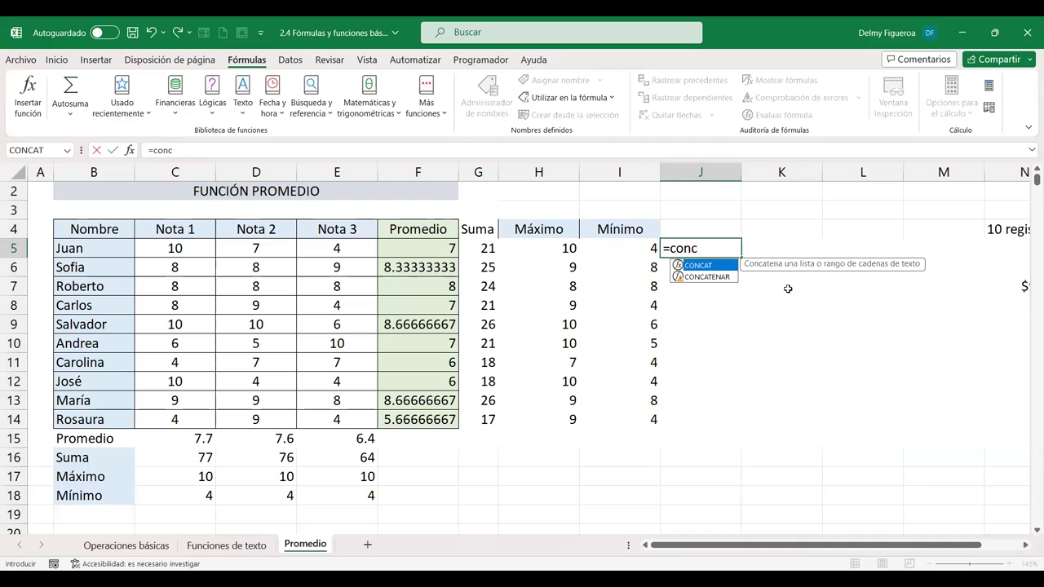
double_click(712, 269)
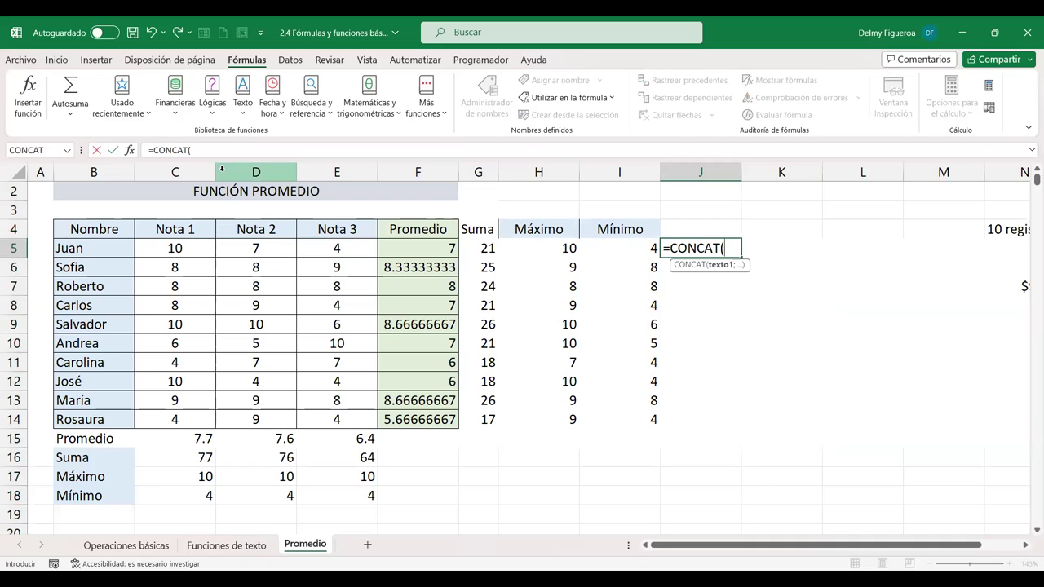
type("\"El promedio de:")
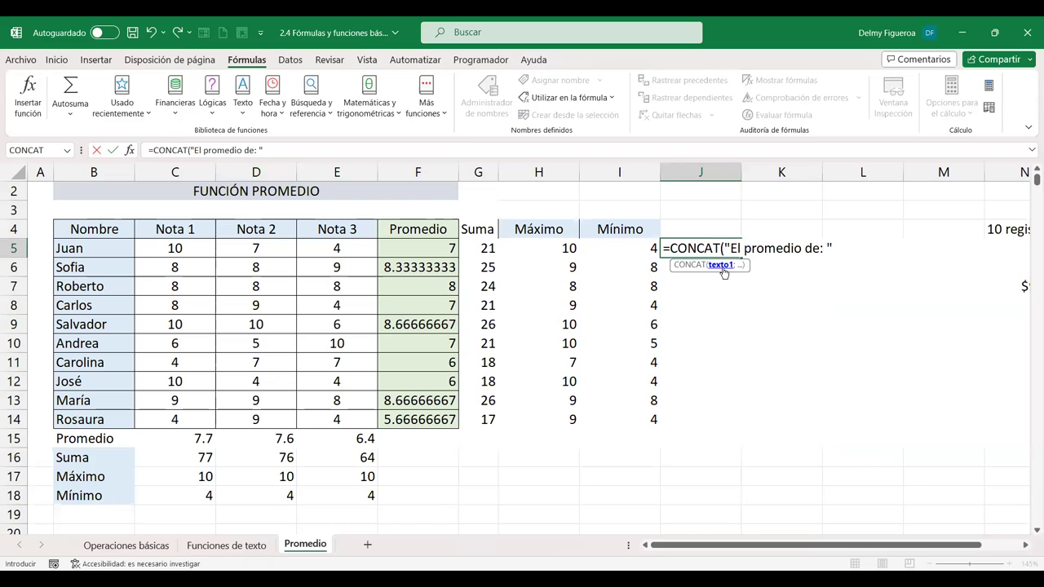
type(";")
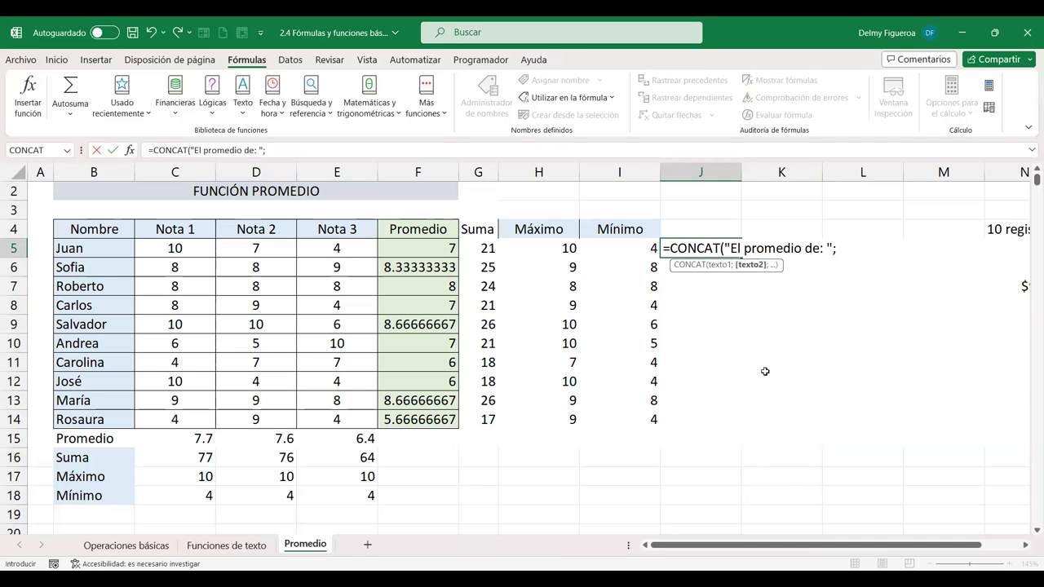
left_click(97, 245)
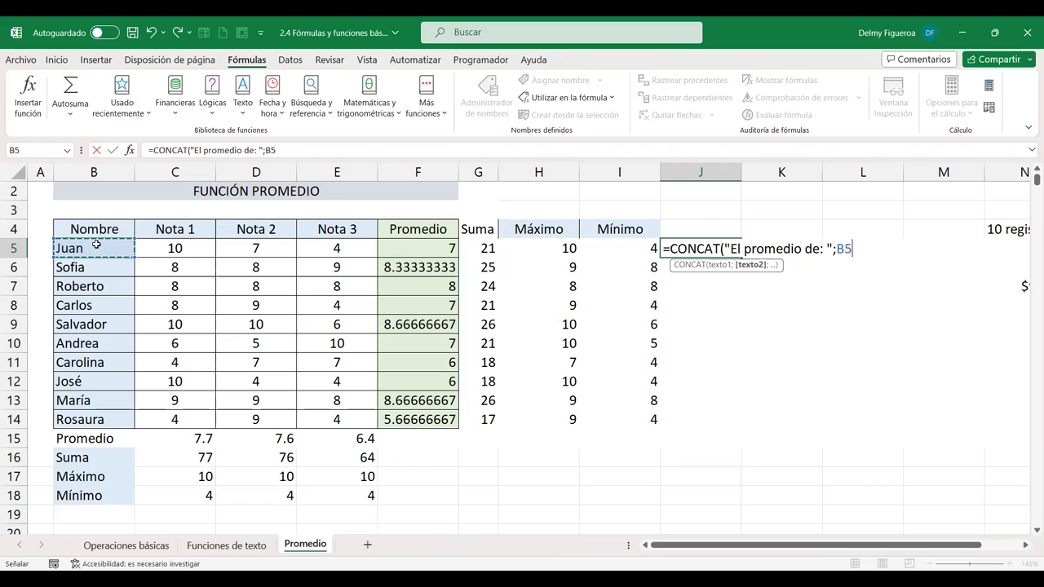
type(";")
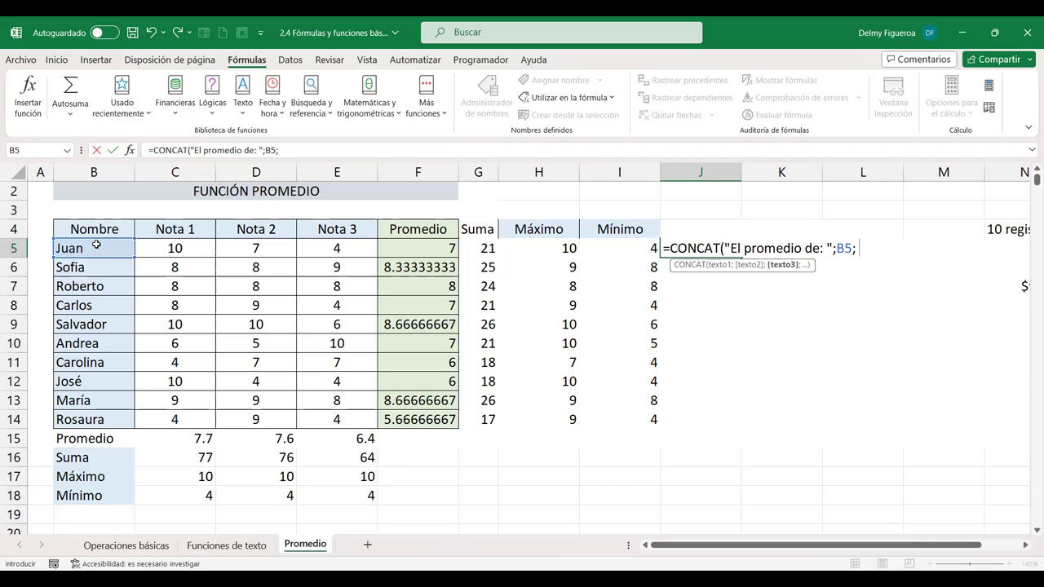
Step: Append " es: " and the F5 average, giving "El promedio de: Juan es: 7"
type("\"es")
left_click(865, 248)
left_click(892, 253)
type("\"")
type(";")
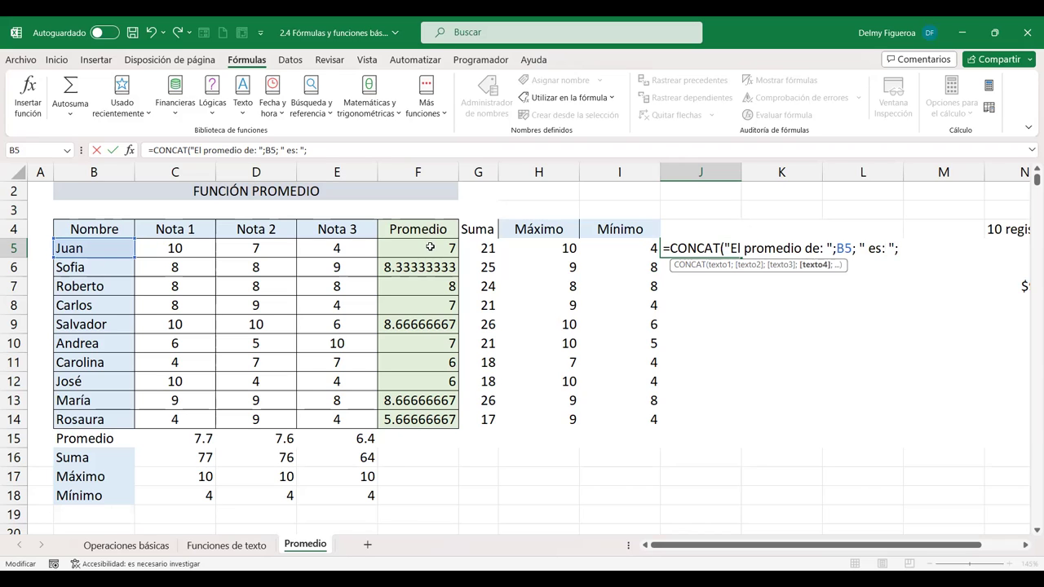
left_click(430, 247)
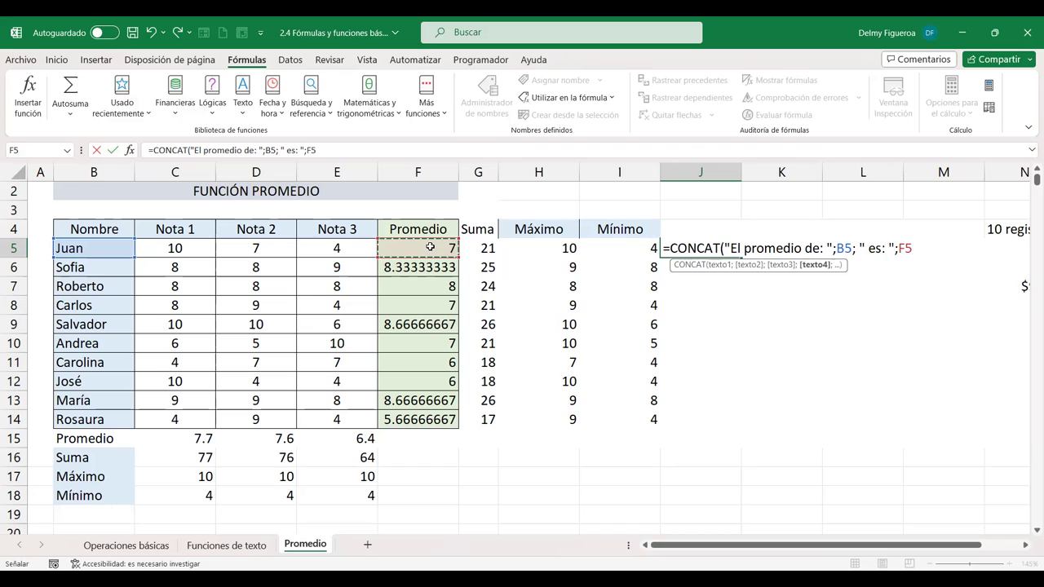
type(")")
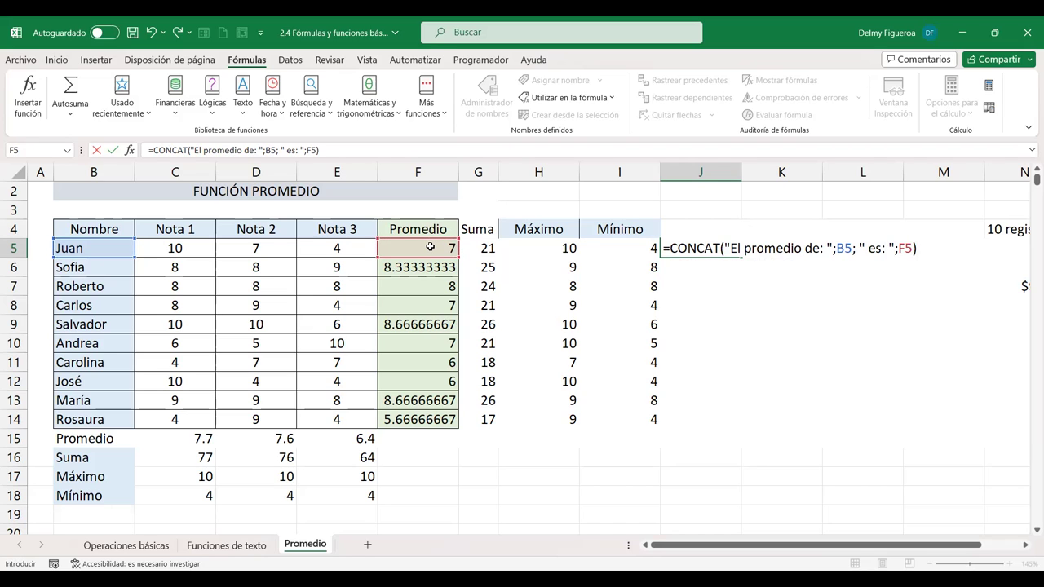
key("Return")
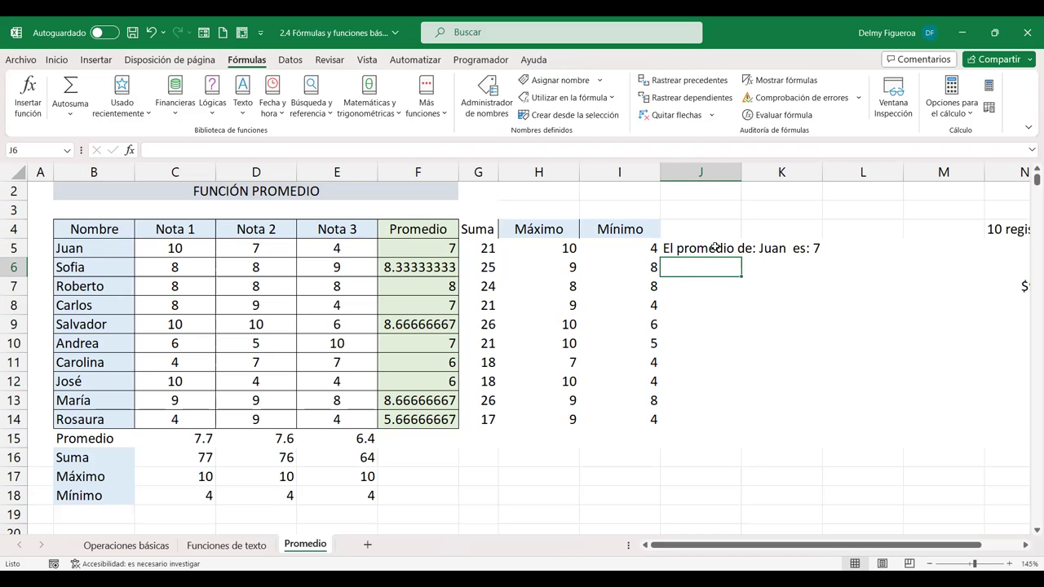
Step: Delete the colon after "de" in J5's CONCAT sentence formula
left_click(715, 247)
double_click(715, 247)
left_click(817, 248)
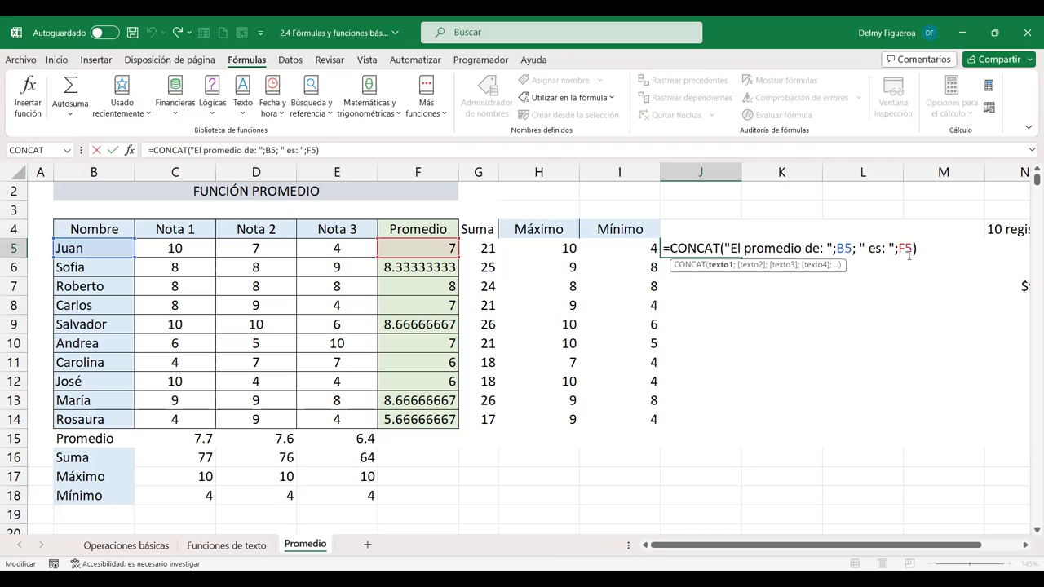
key("Delete")
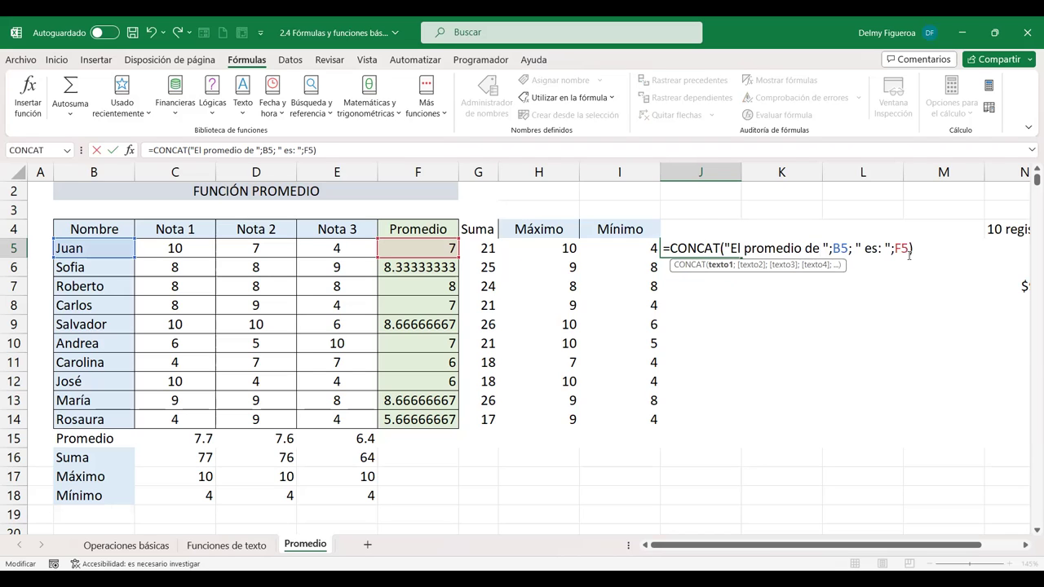
key("Return")
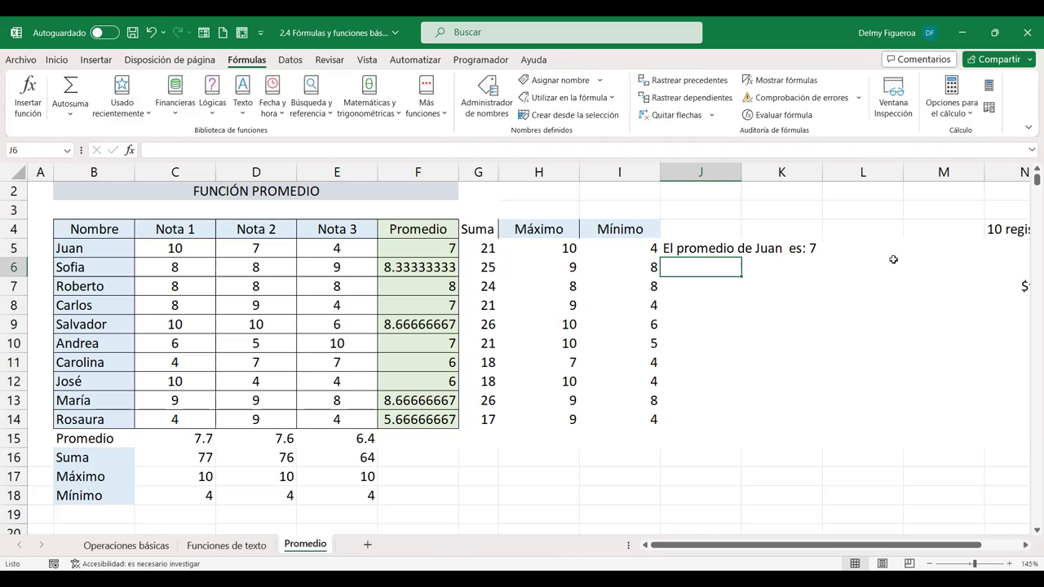
Step: Widen column J, fill the sentence down to J14 for Rosaura, and select averages F5:F14
left_click(717, 248)
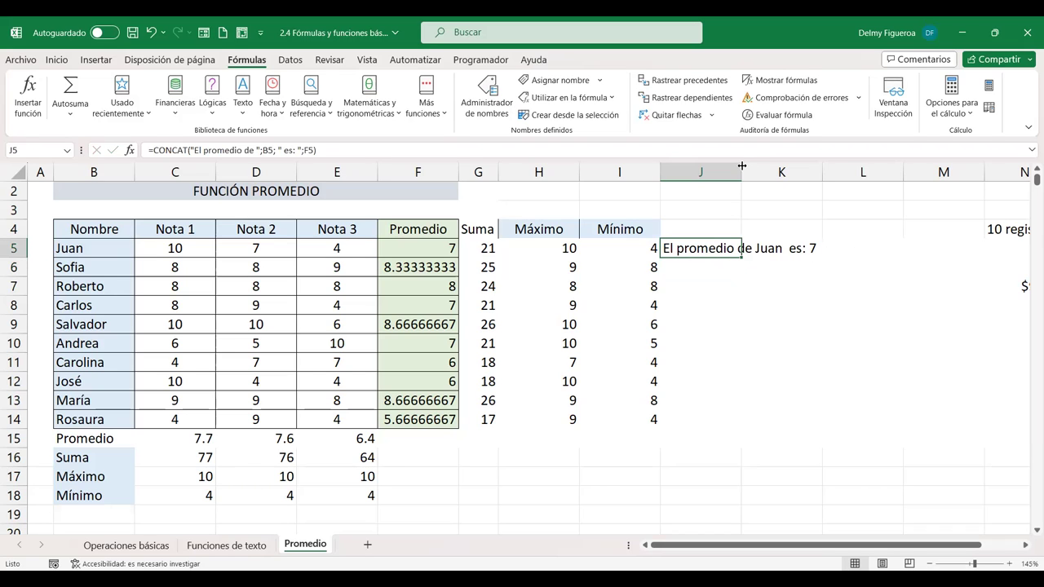
double_click(741, 172)
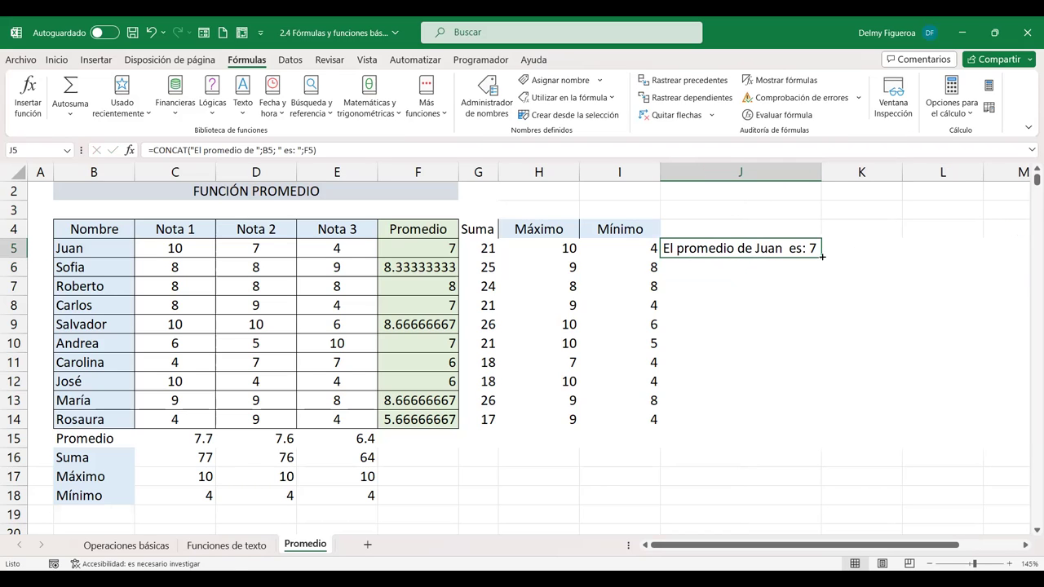
left_click_drag(822, 256, 822, 480)
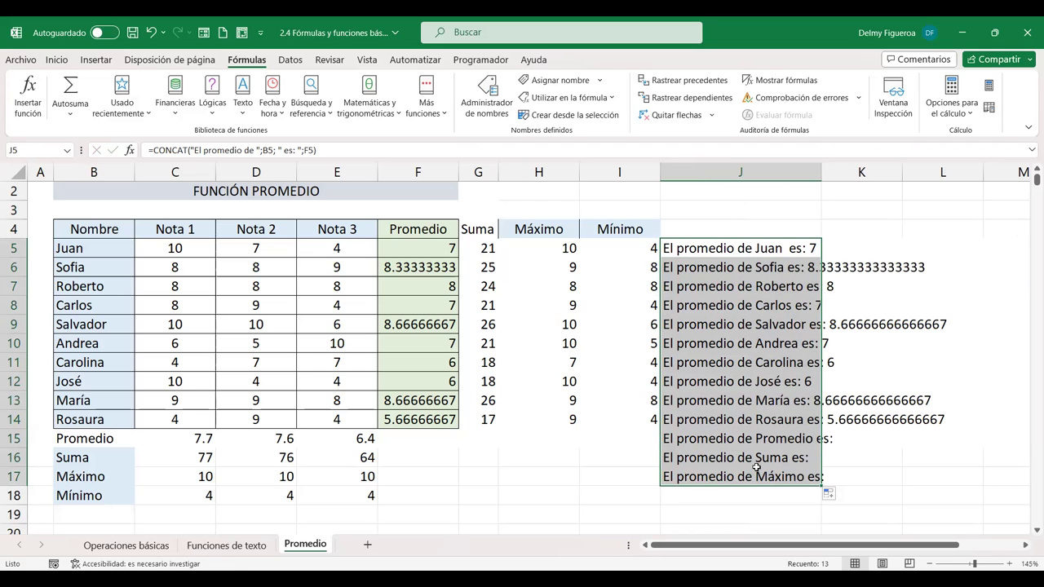
key("ctrl+z")
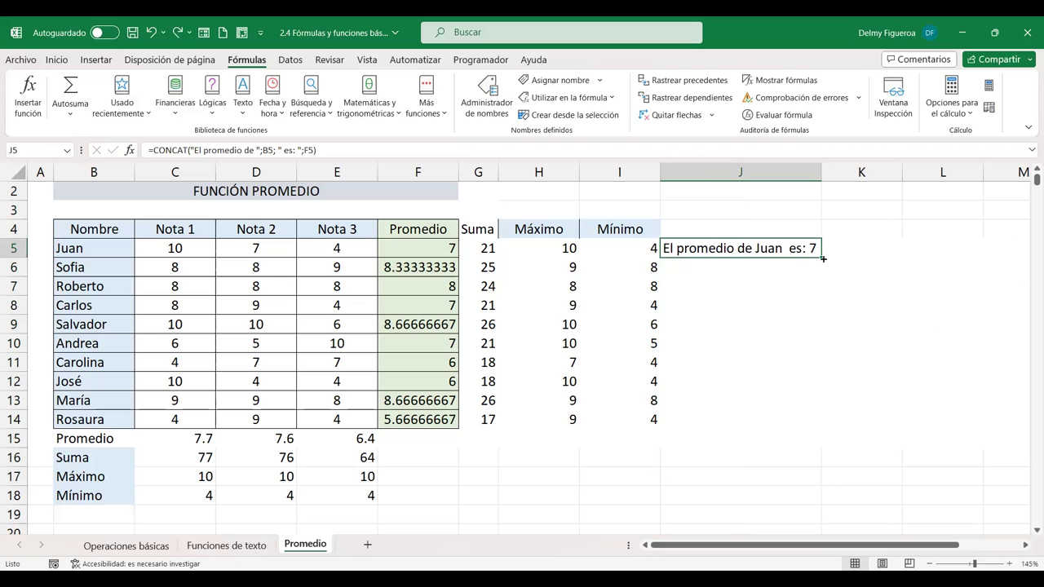
left_click_drag(822, 258, 810, 420)
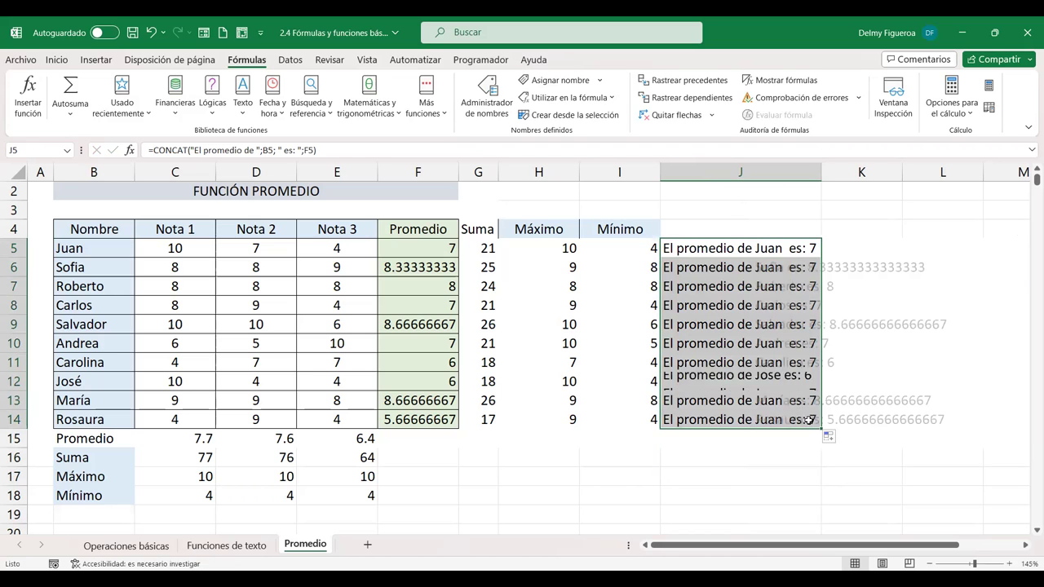
double_click(822, 169)
left_click(420, 248)
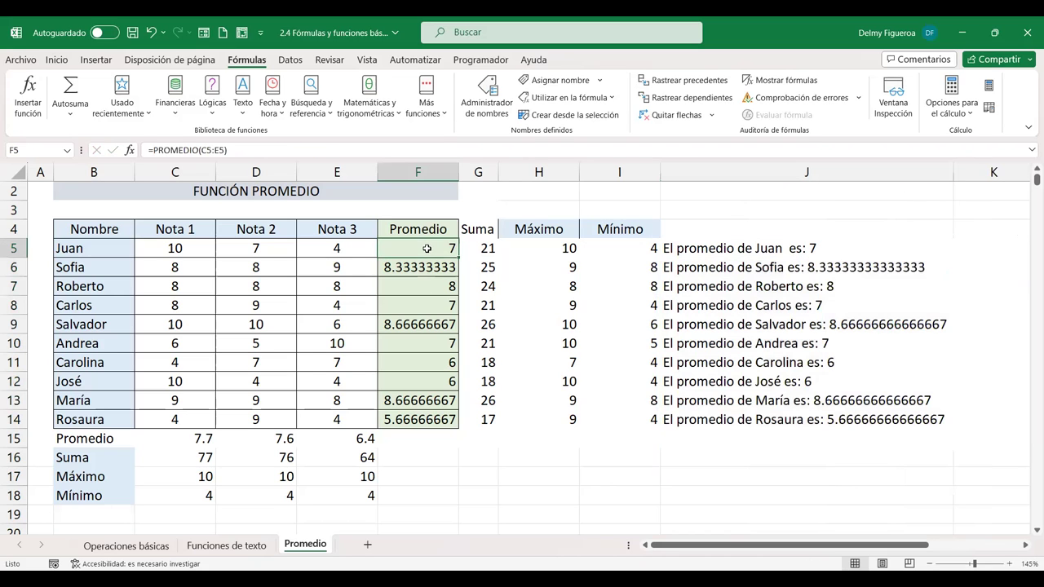
left_click_drag(420, 249, 416, 414)
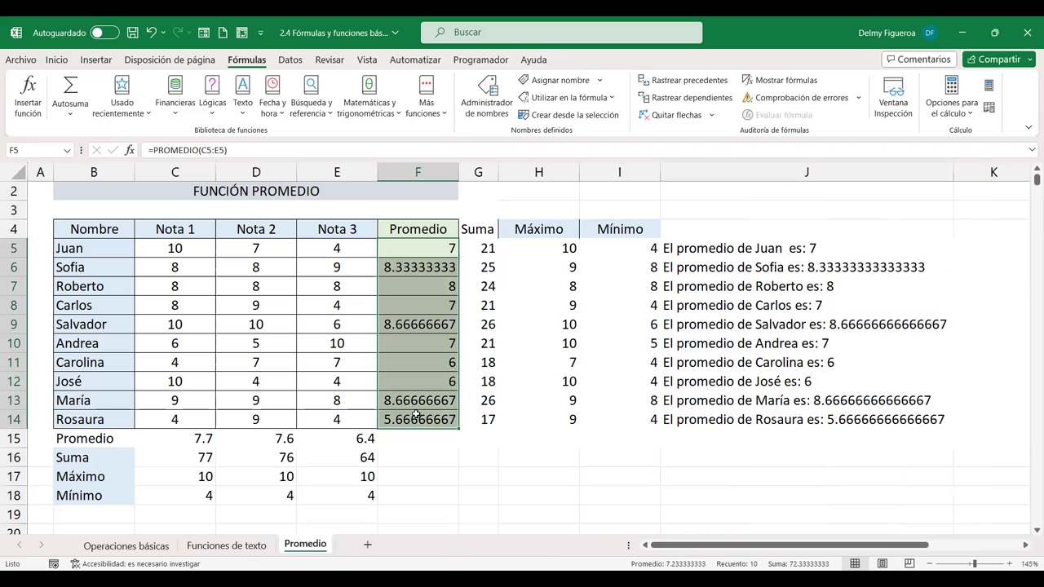
Step: Reduce the F5:F14 averages to one decimal place, showing 7.0, 8.3, 5.7
left_click(56, 60)
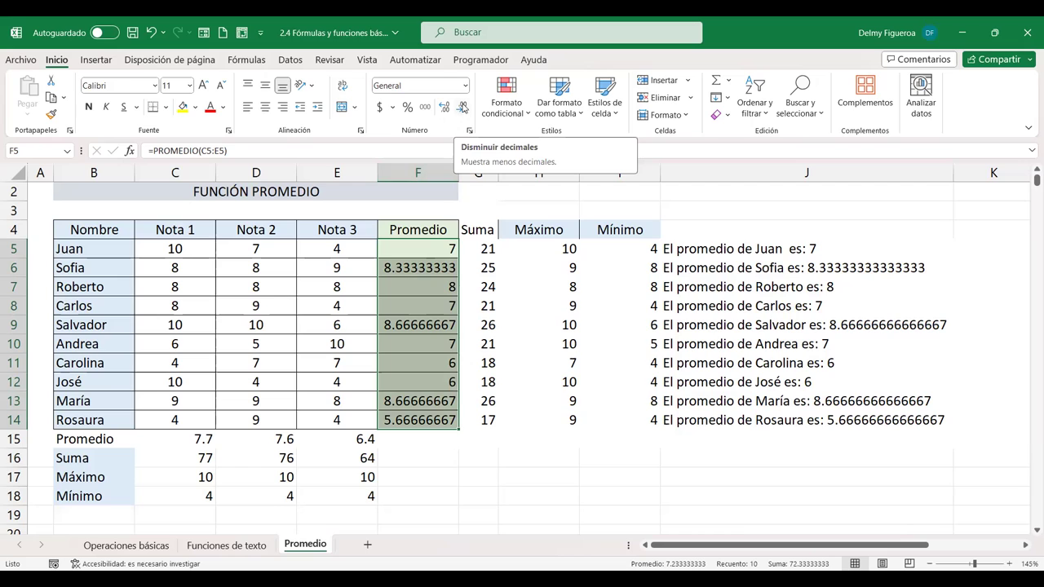
left_click(462, 110)
left_click(462, 110)
left_click(462, 110)
left_click(462, 110)
left_click(463, 111)
left_click(463, 110)
left_click(462, 110)
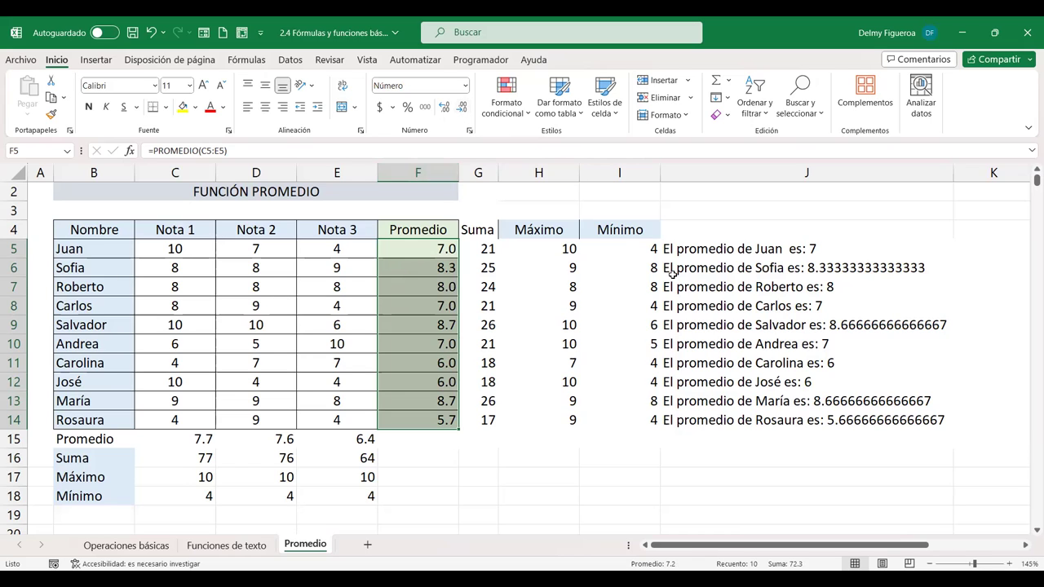
Step: Review the J5 and J7 sentence formulas, refill J5 down to J14, and reopen J5 at its F5 reference
left_click(709, 248)
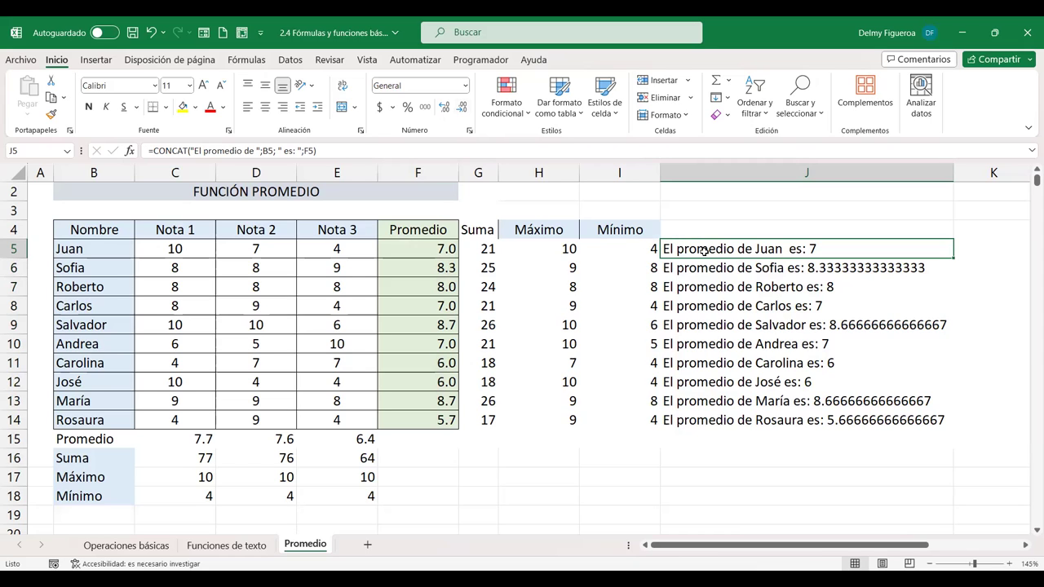
left_click(725, 289)
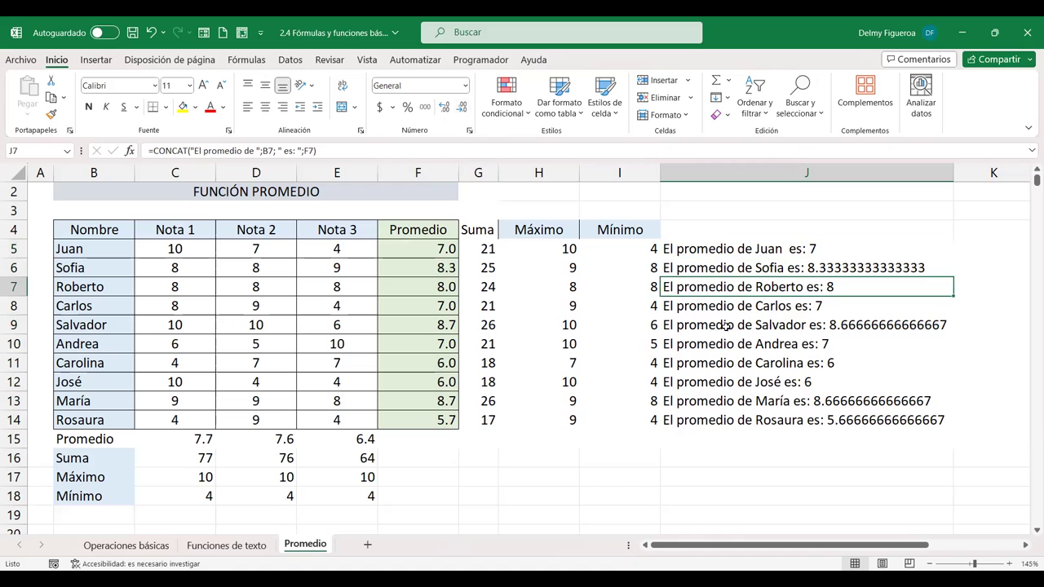
left_click(712, 249)
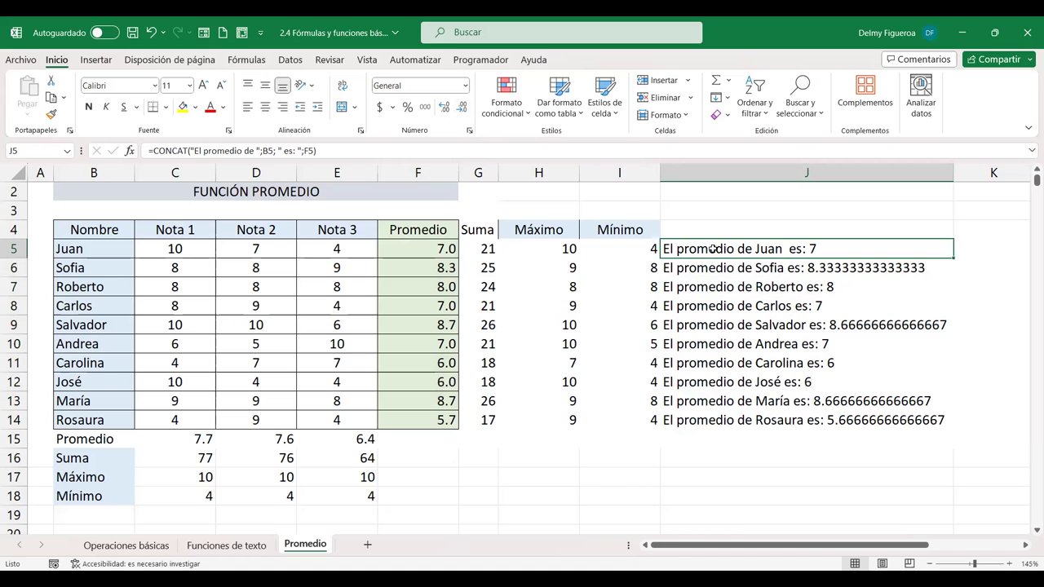
double_click(712, 249)
double_click(713, 249)
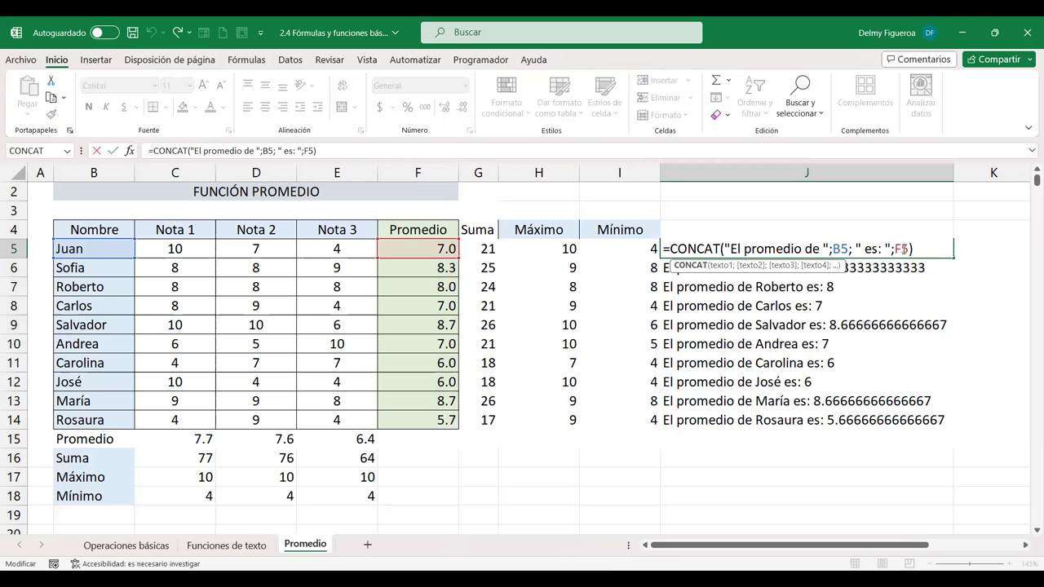
left_click(902, 249)
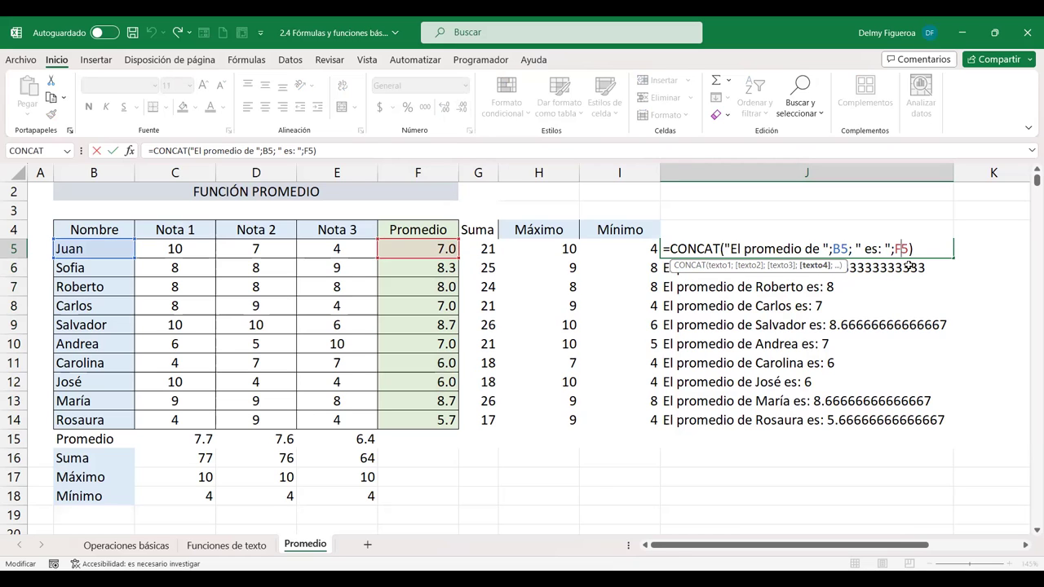
key("Return")
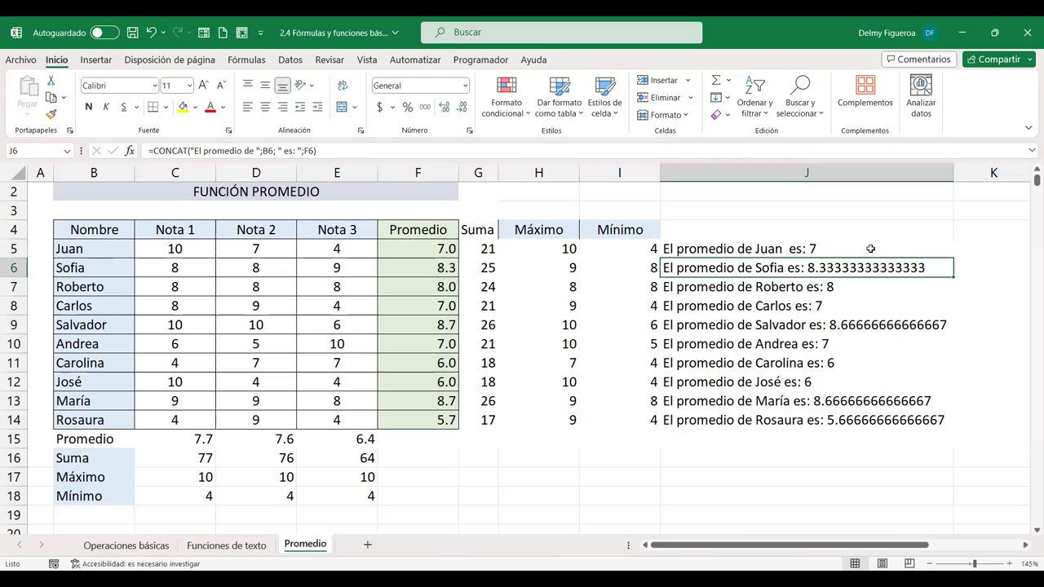
left_click(870, 249)
left_click_drag(952, 257, 946, 423)
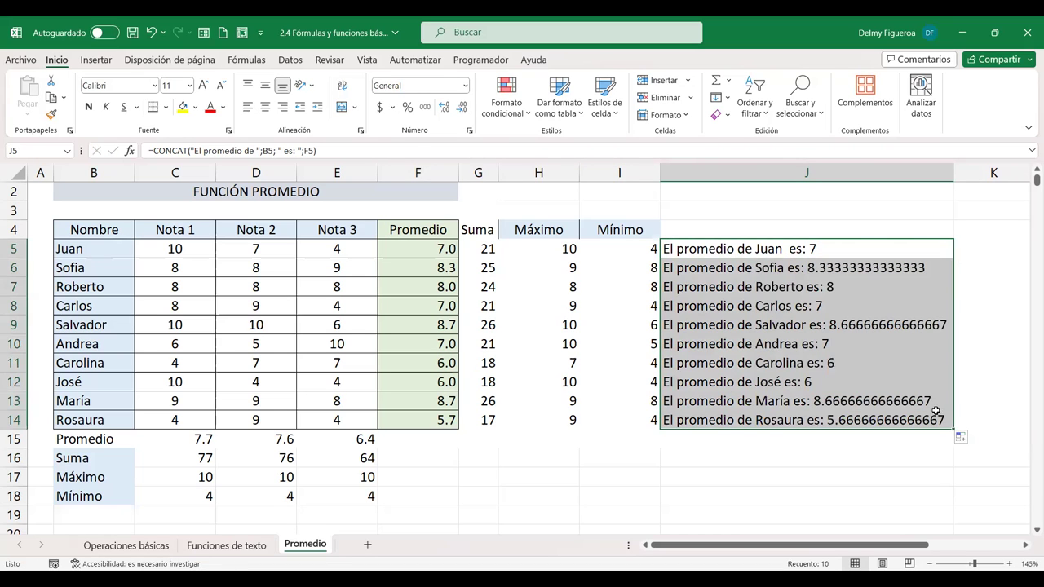
double_click(741, 249)
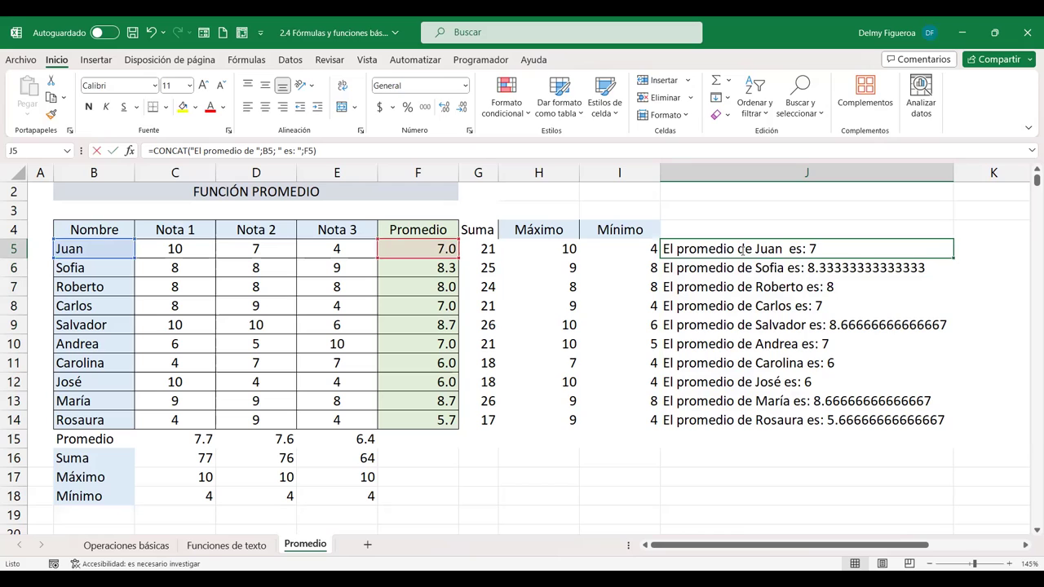
left_click(897, 248)
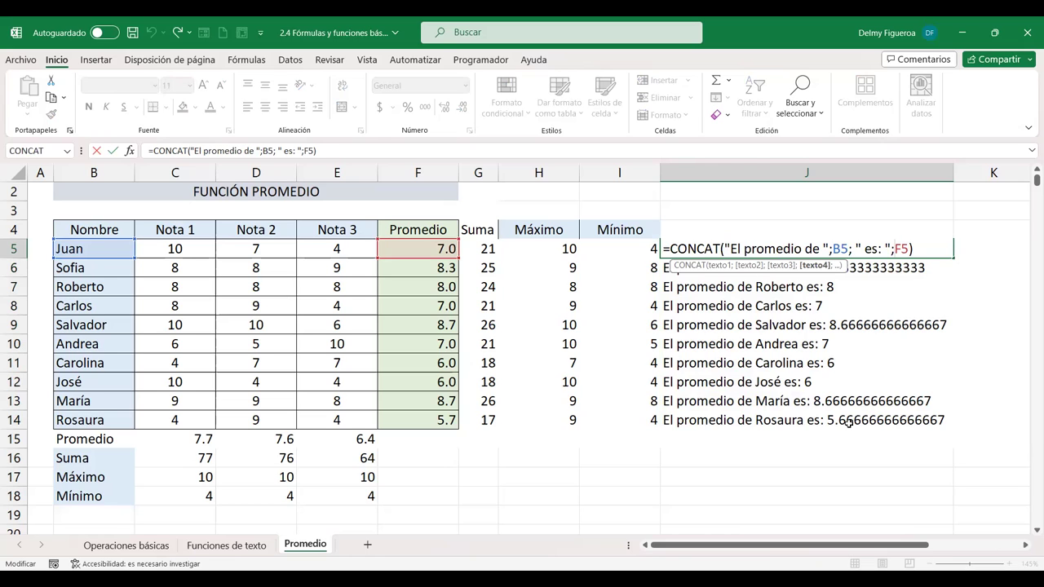
Step: Replace F5 in J5's sentence with REDONDEAR(F5;1) to round the average to one decimal
type("red")
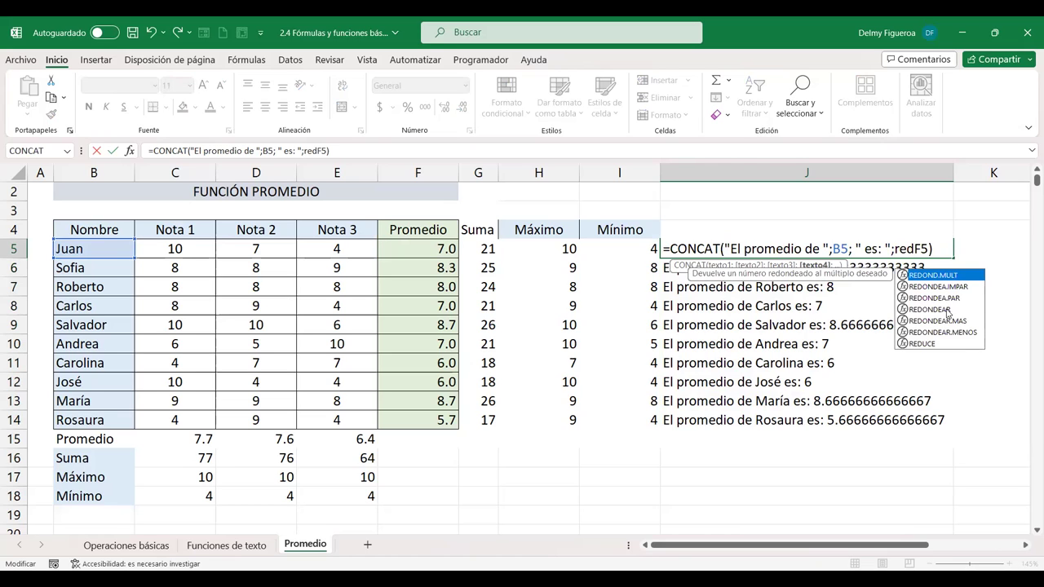
left_click(948, 313)
key("Tab")
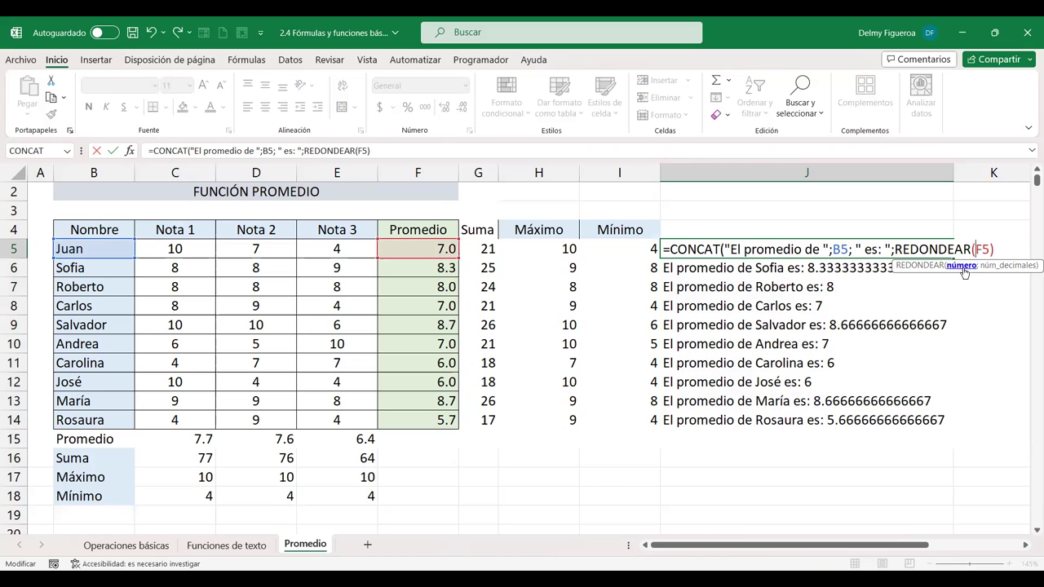
left_click(988, 251)
left_click(1026, 544)
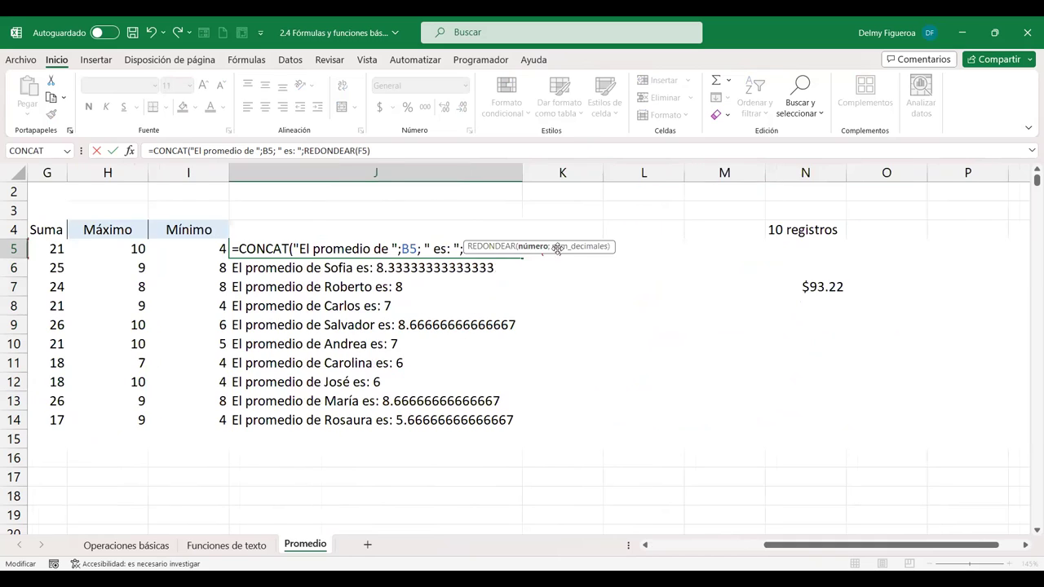
left_click_drag(573, 206, 574, 207)
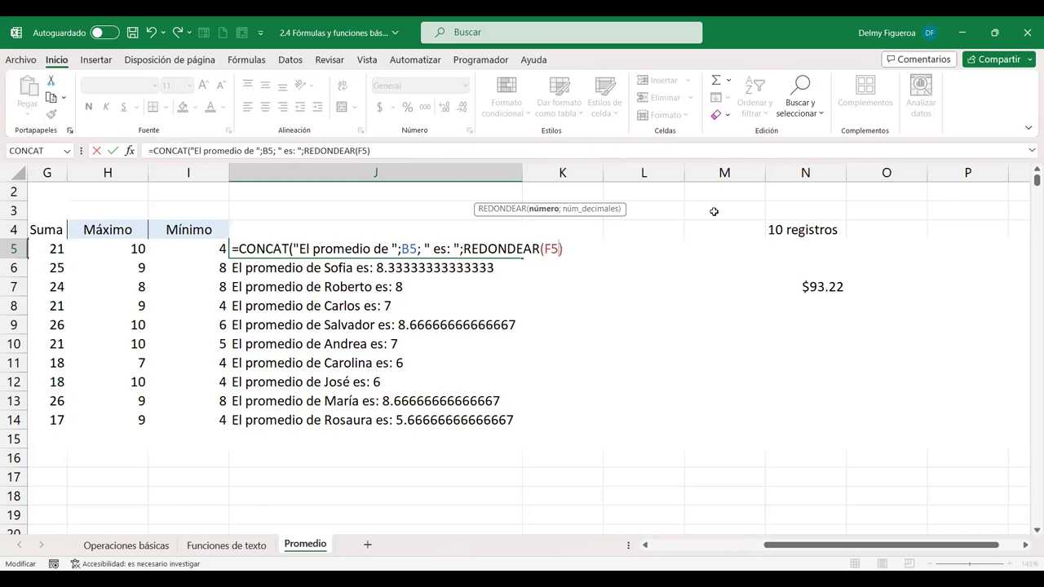
type(";")
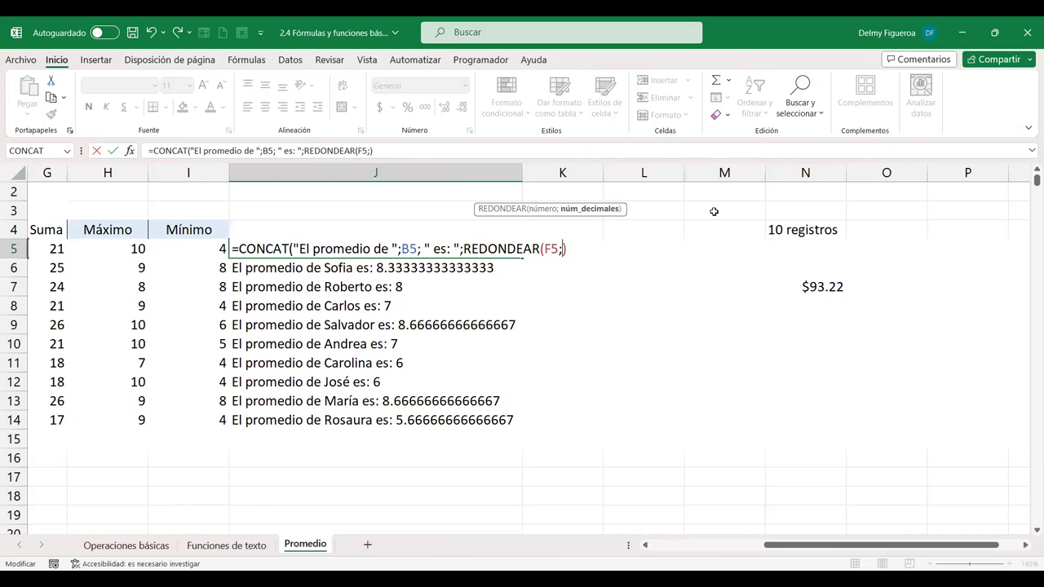
type("1")
left_click(522, 247)
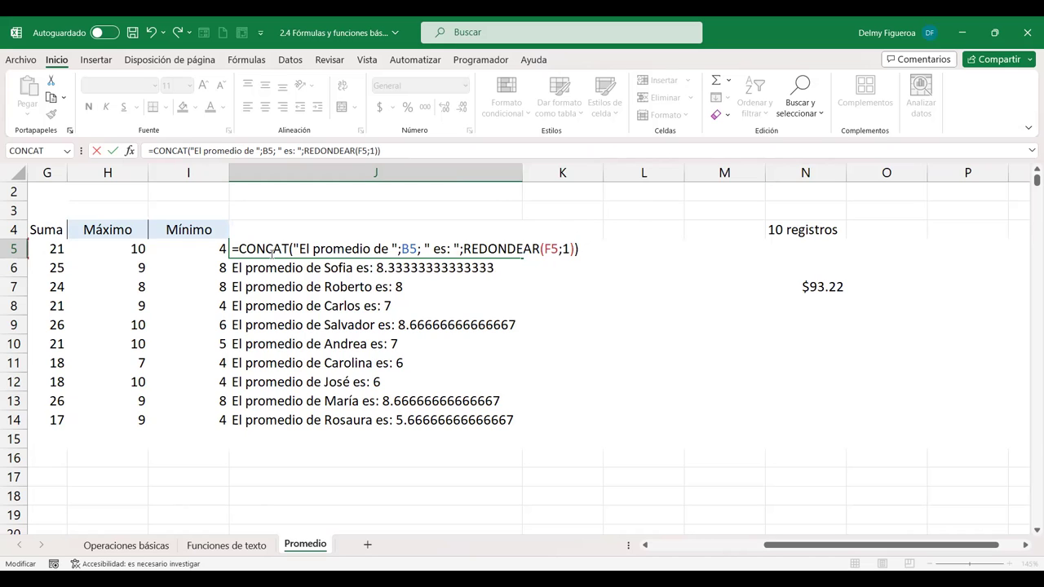
key("Return")
Step: Copy the rounded sentence formula from J5 down through J14
left_click(397, 247)
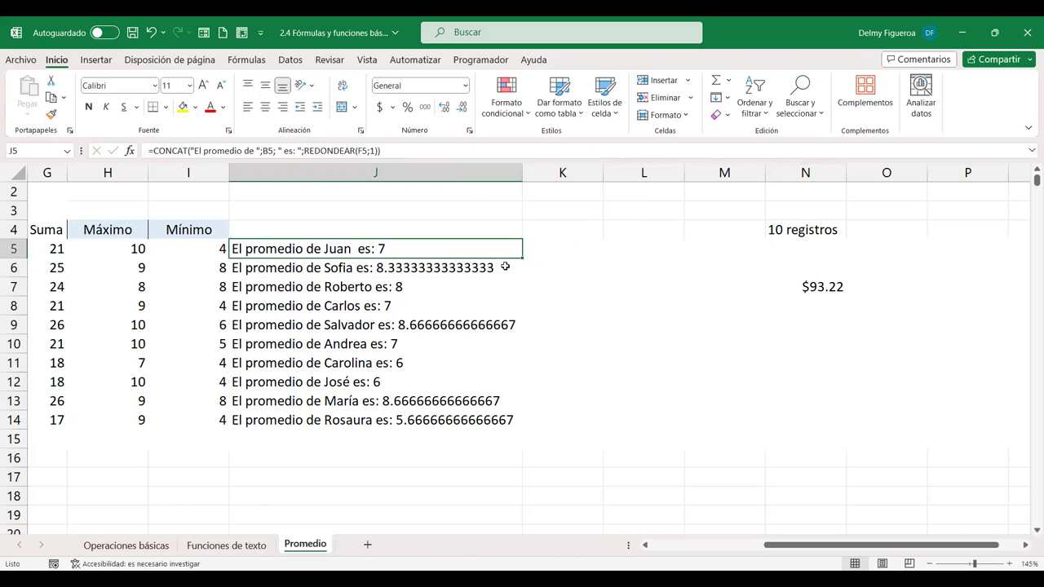
left_click_drag(522, 258, 514, 422)
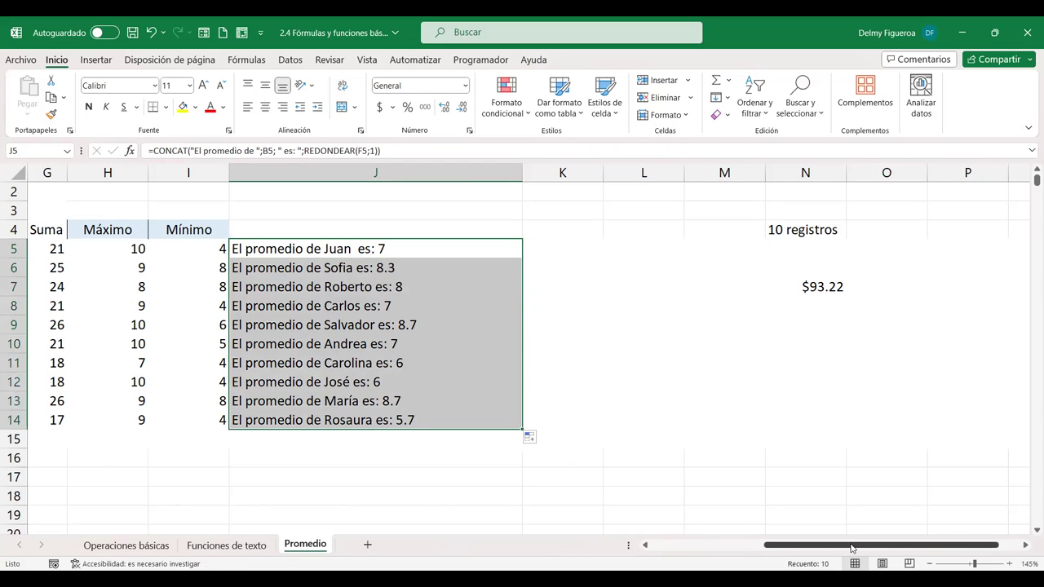
left_click_drag(851, 547, 736, 558)
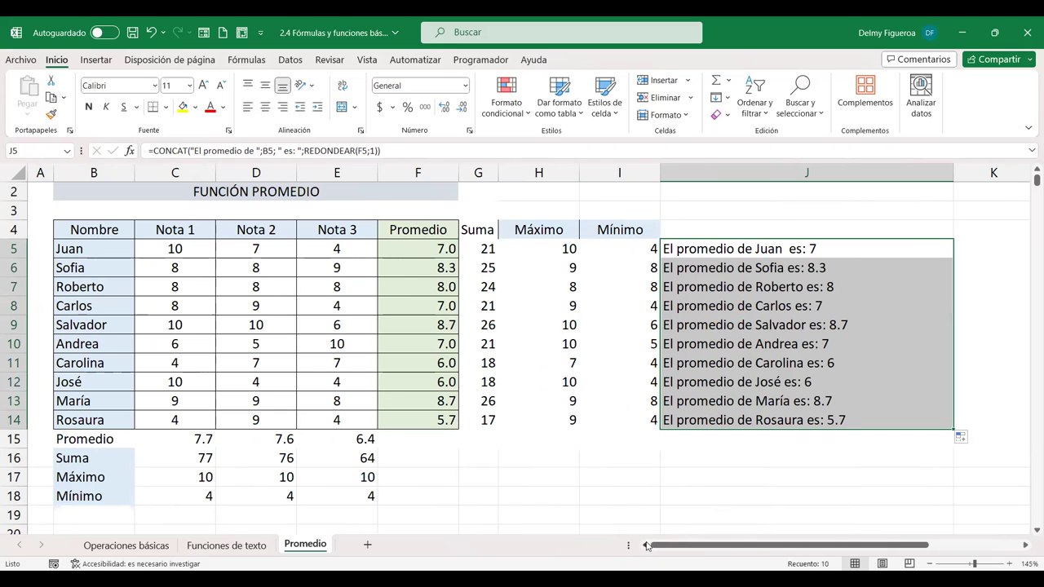
Step: Select I16, pick VALOR from the Texto functions, then cancel its insertion
left_click(605, 456)
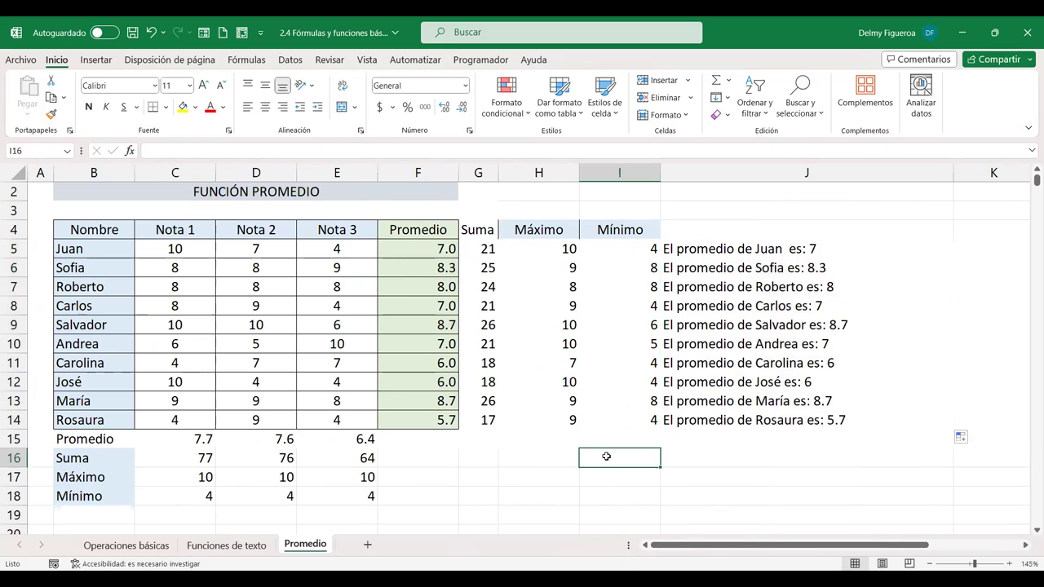
left_click(247, 61)
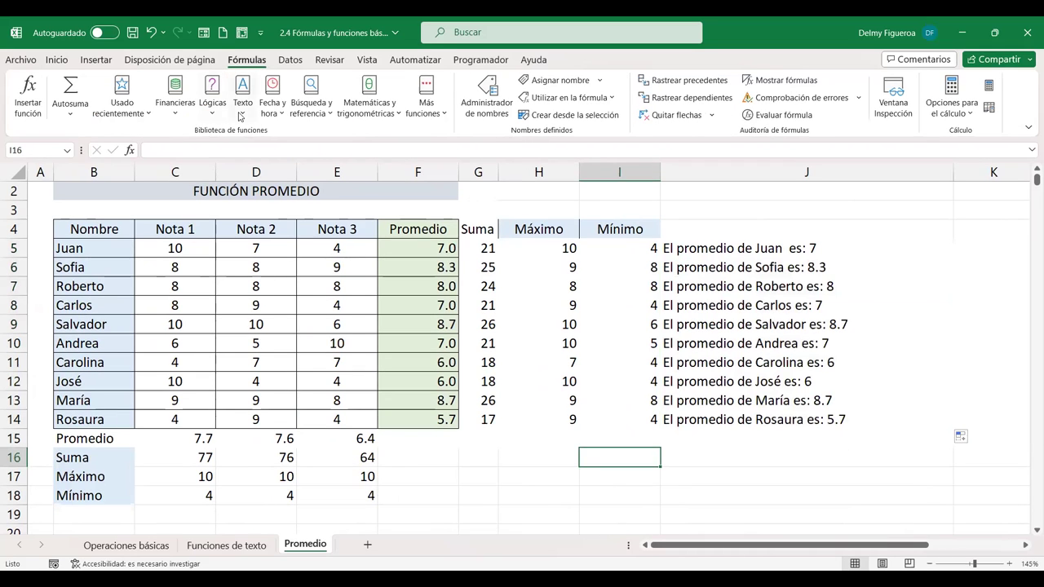
left_click(241, 117)
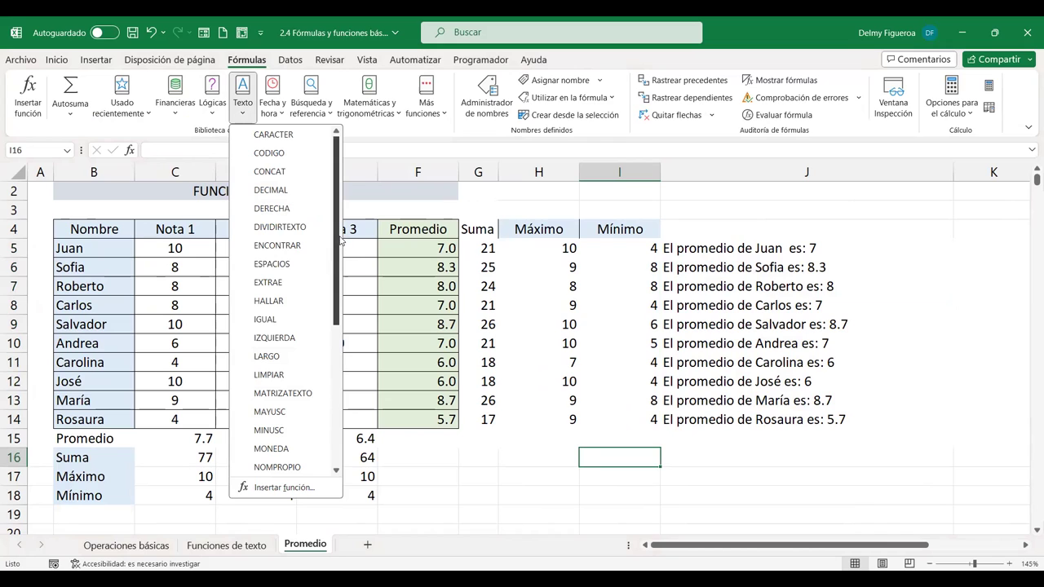
scroll(339, 241, "down", 5)
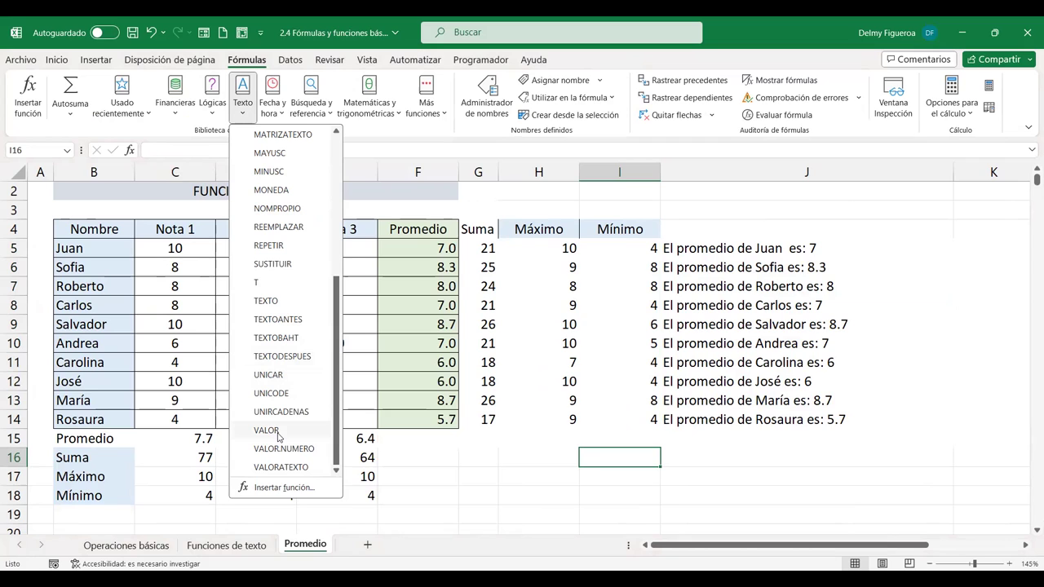
mouse_move(267, 430)
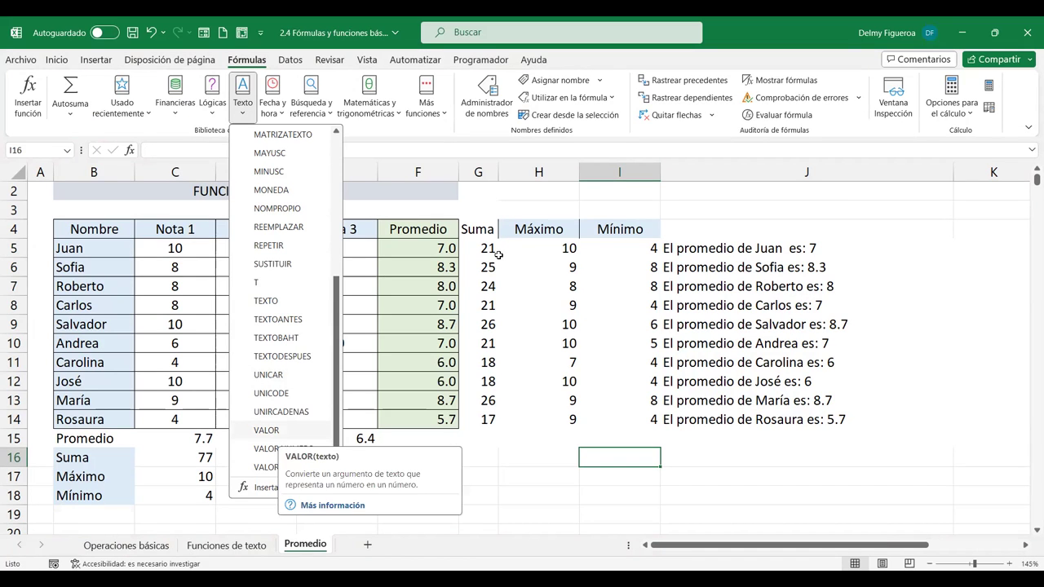
left_click(278, 438)
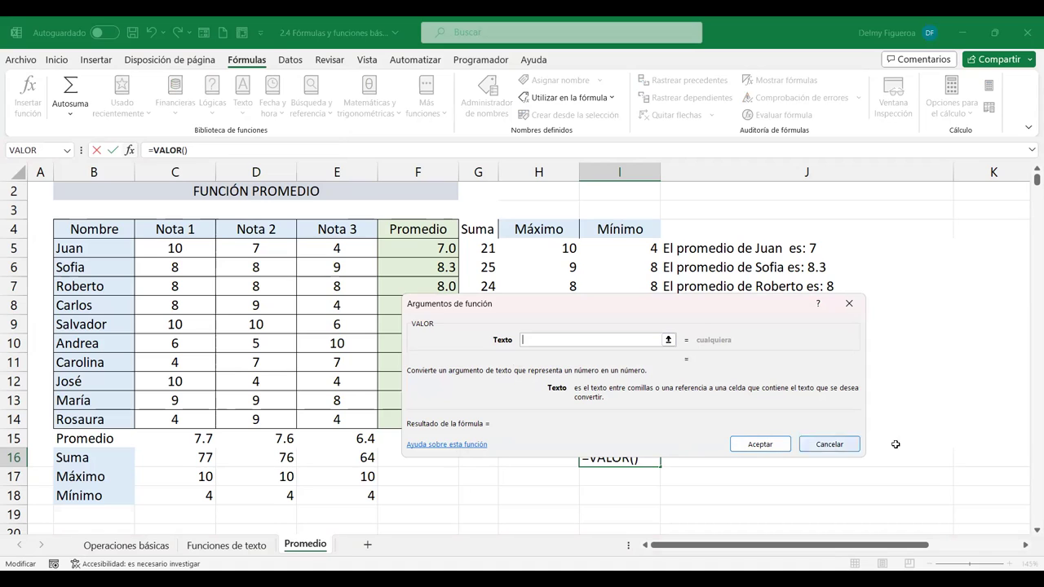
left_click(828, 443)
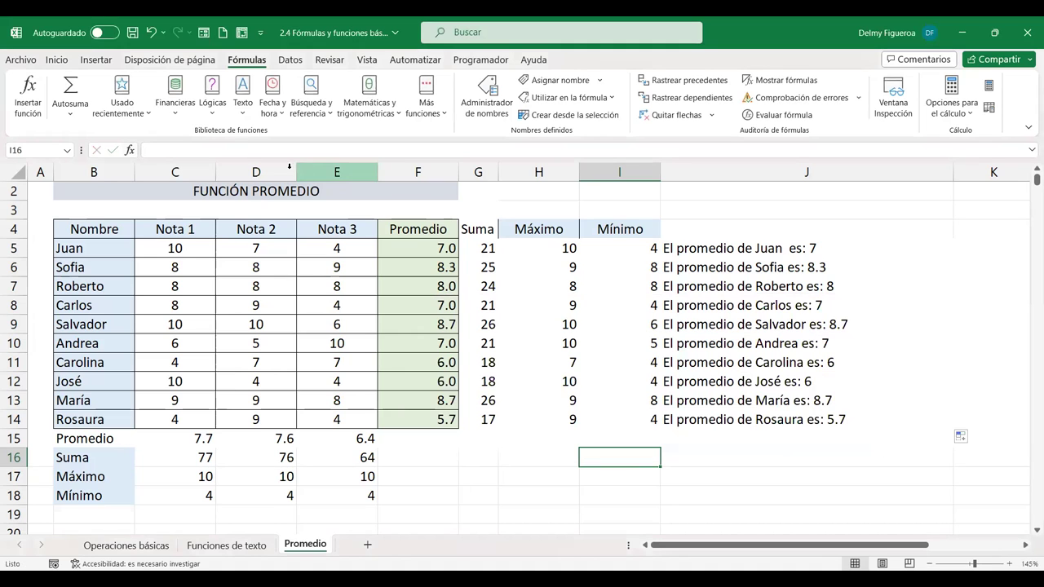
Step: Insert blank rows at row 1, above the Promedio table
left_click(283, 114)
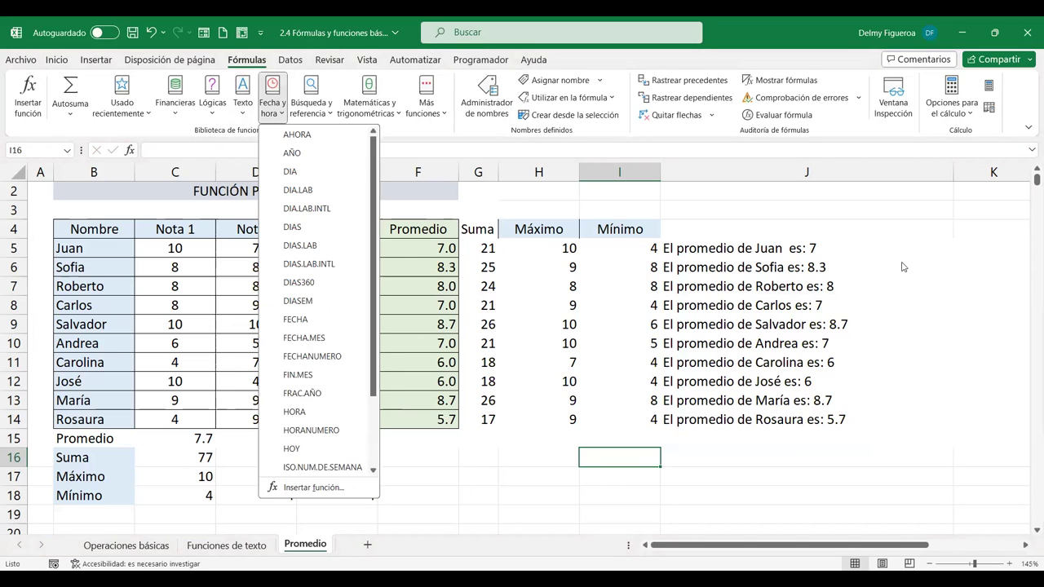
scroll(903, 266, "up", 1)
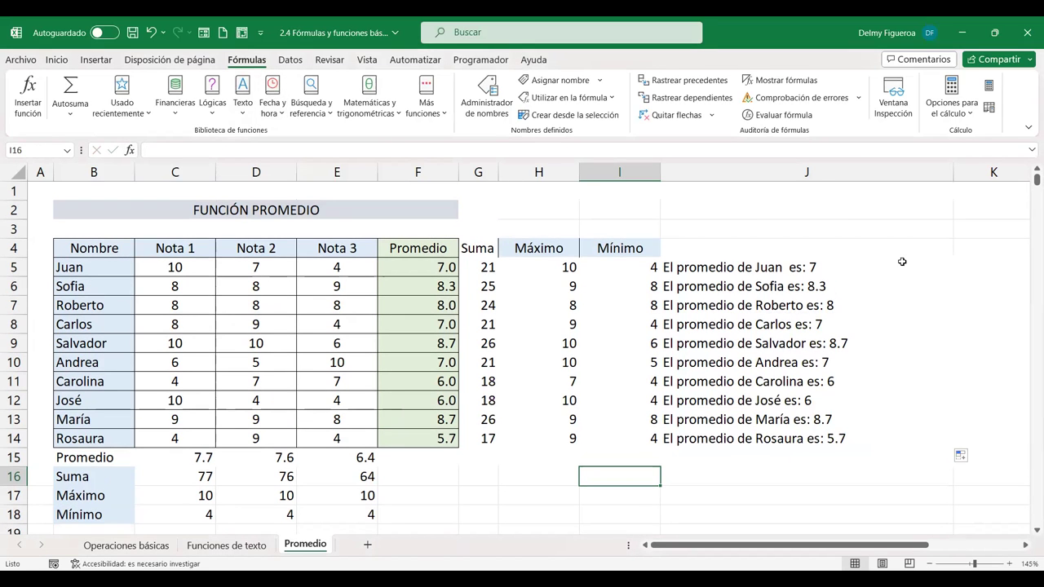
left_click(10, 209)
left_click(10, 191)
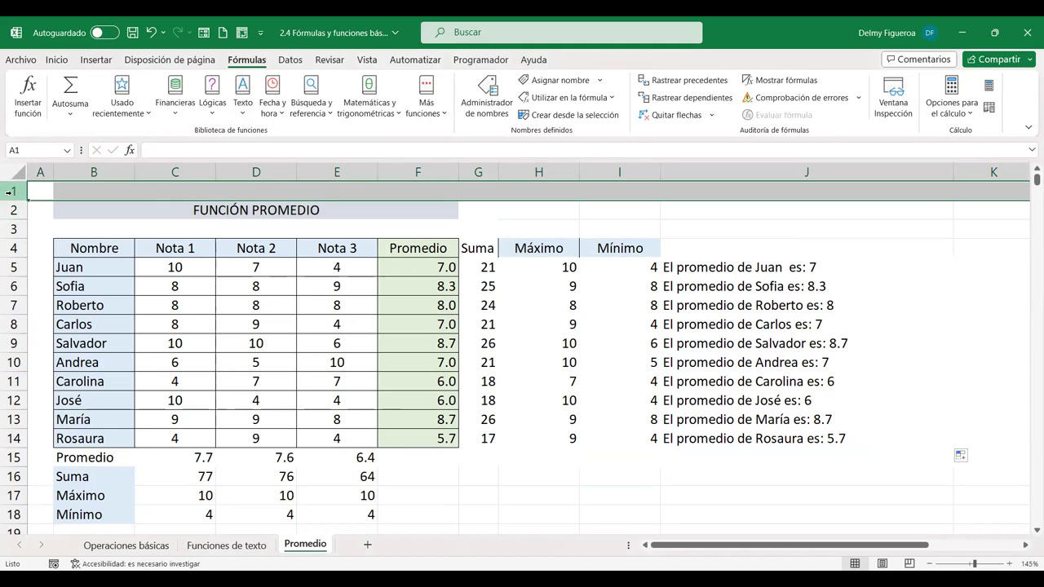
right_click(9, 191)
left_click(73, 334)
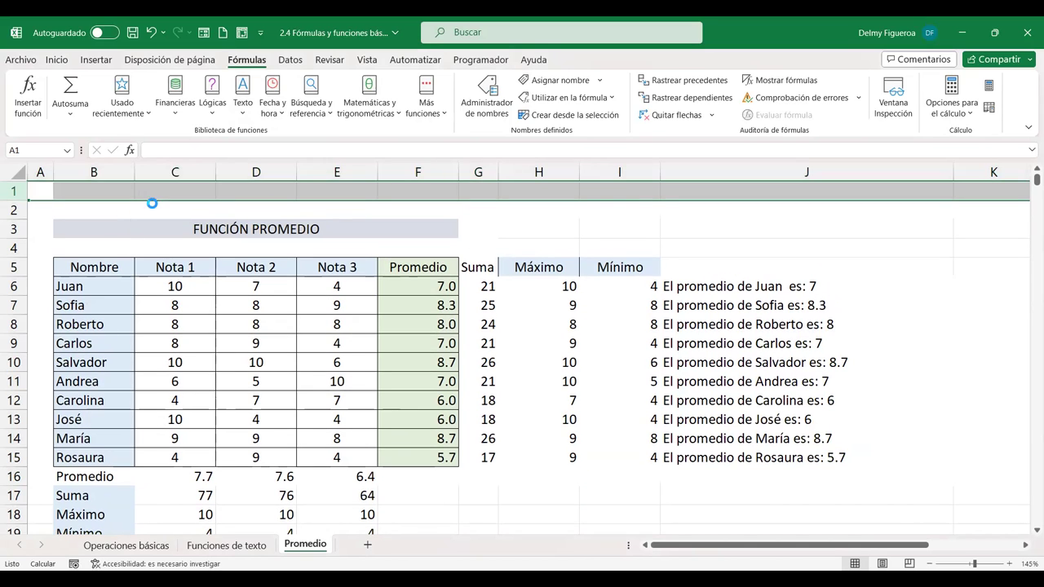
key("F4")
key("F4")
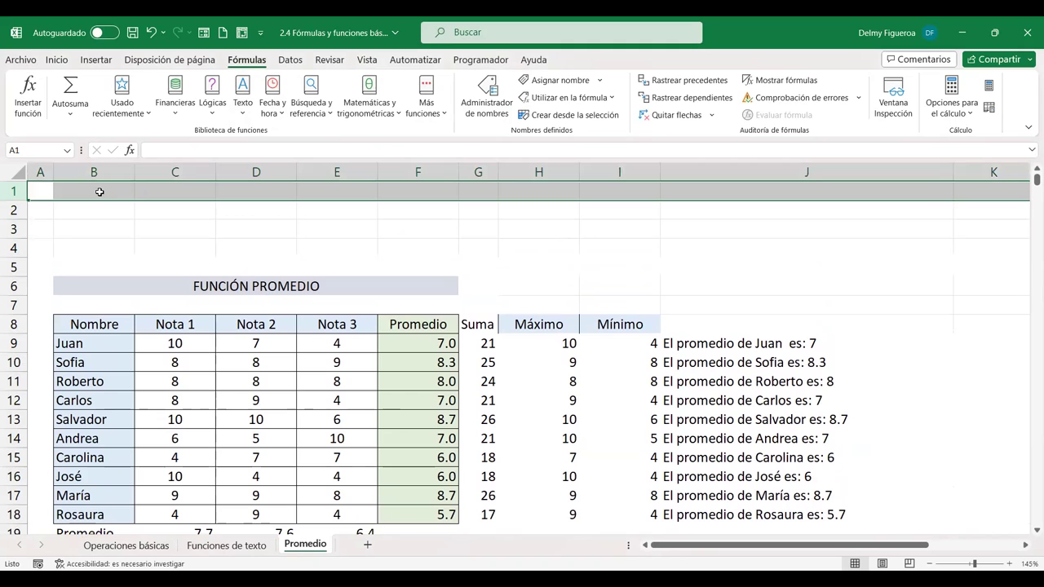
Step: Enter the AHORA function in B1 to show the current date and time
left_click(99, 192)
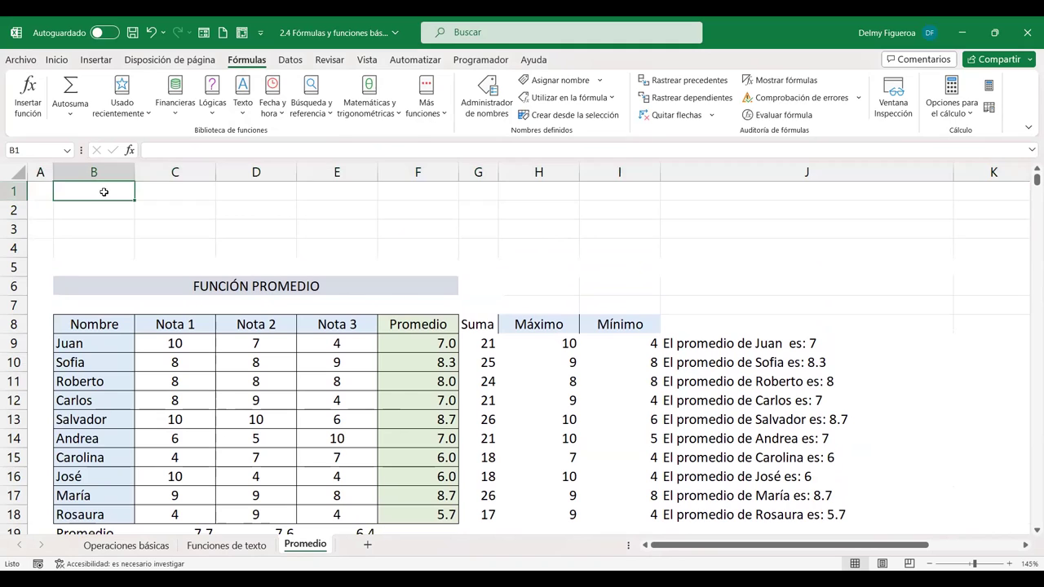
left_click(245, 110)
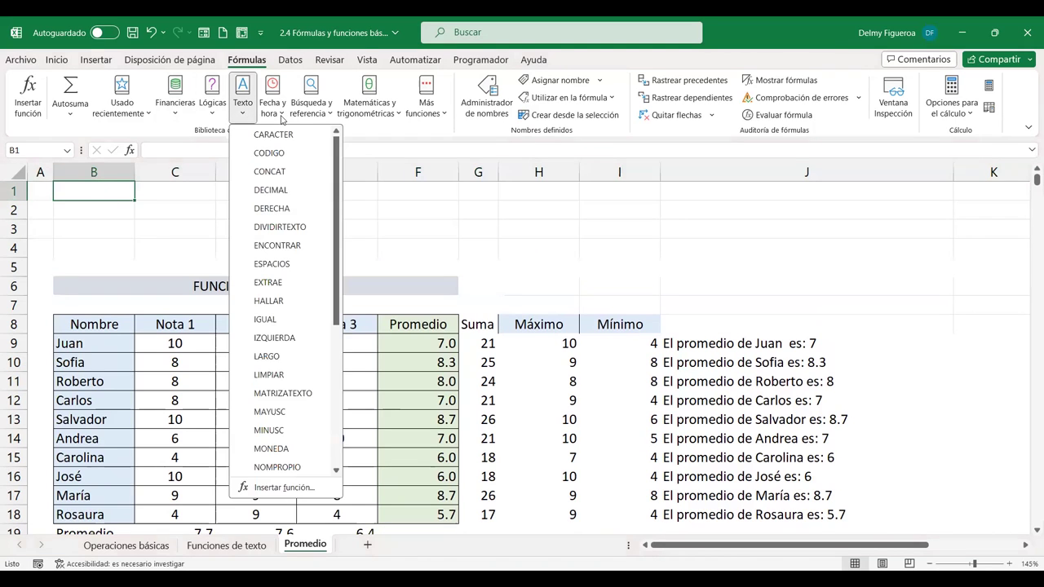
left_click(280, 118)
left_click(308, 139)
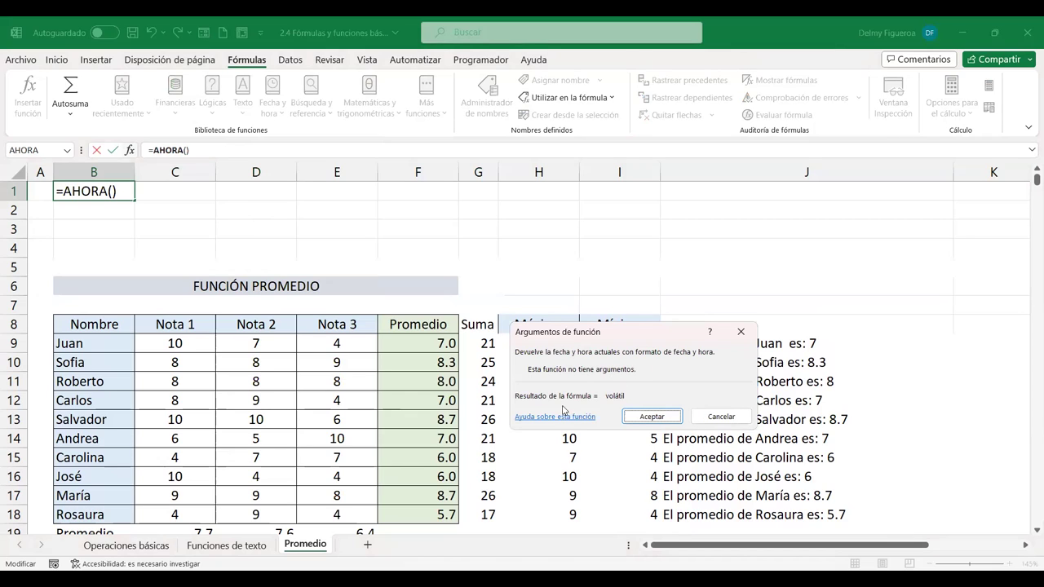
left_click(644, 417)
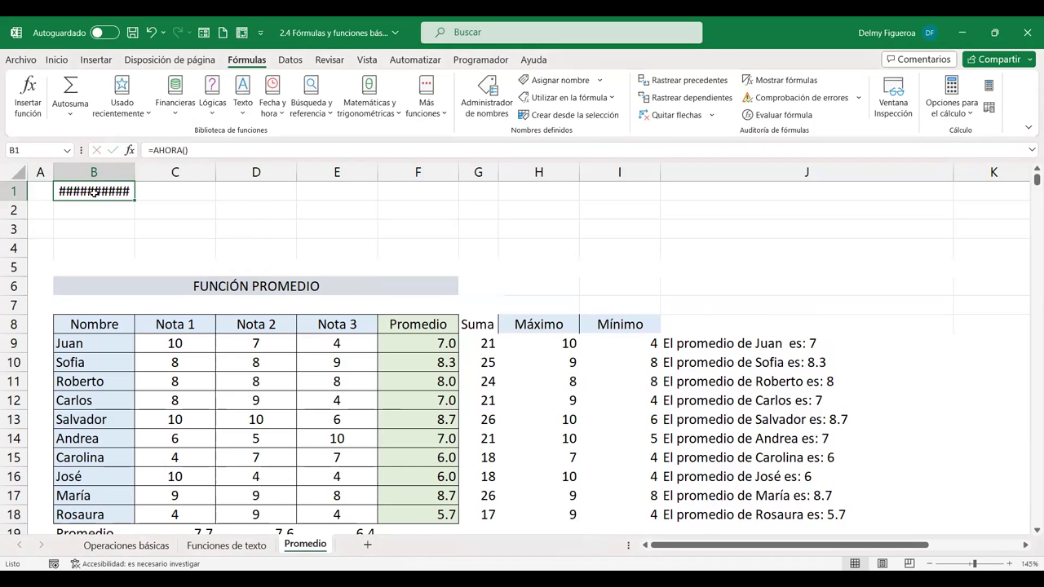
Step: Autofit column B so 9/11/2023 20:58 displays fully, and recheck B1's =AHORA() formula
double_click(133, 169)
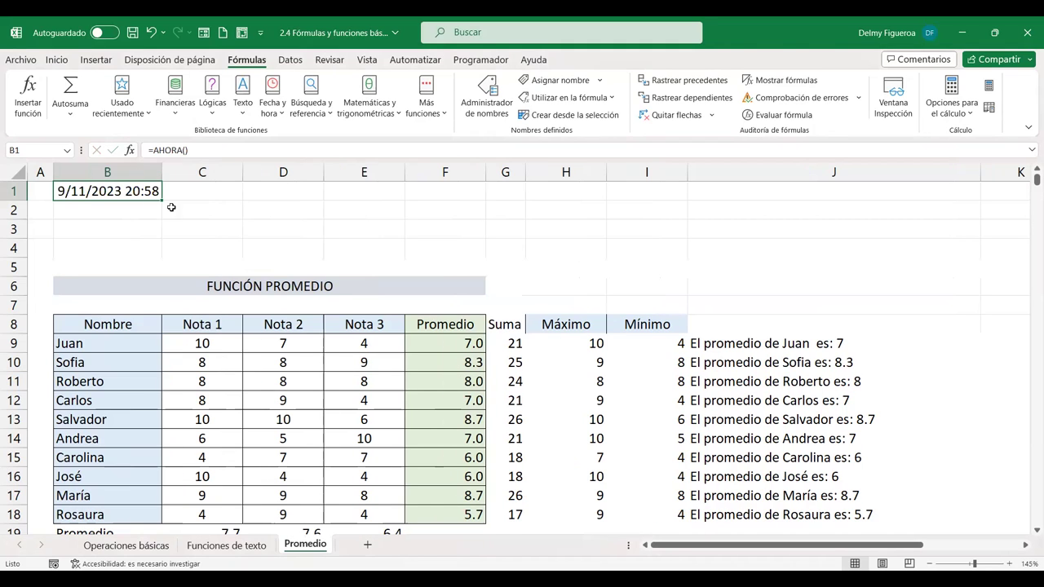
key("ctrl+space")
left_click(204, 208)
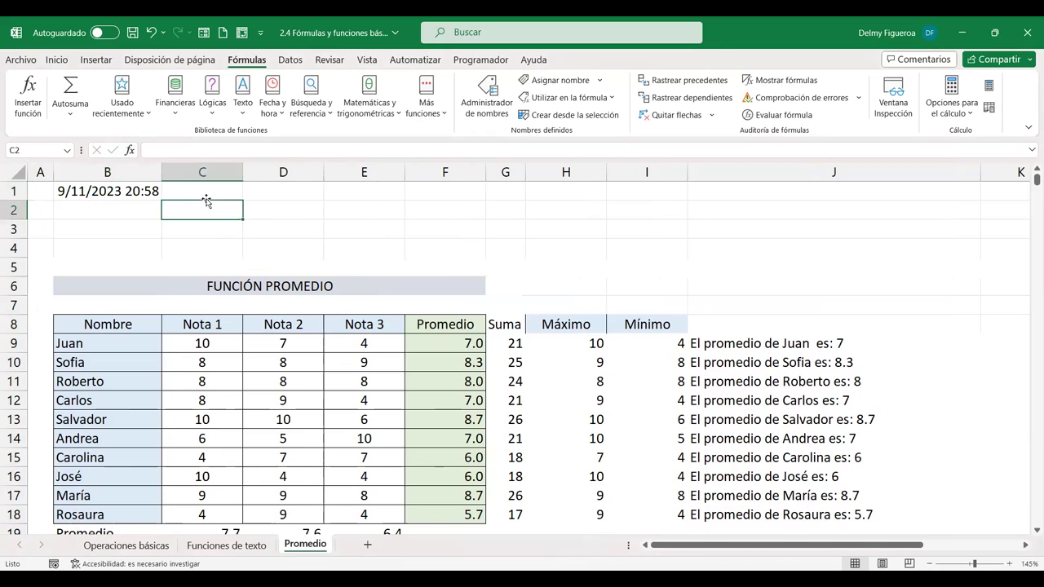
left_click(113, 190)
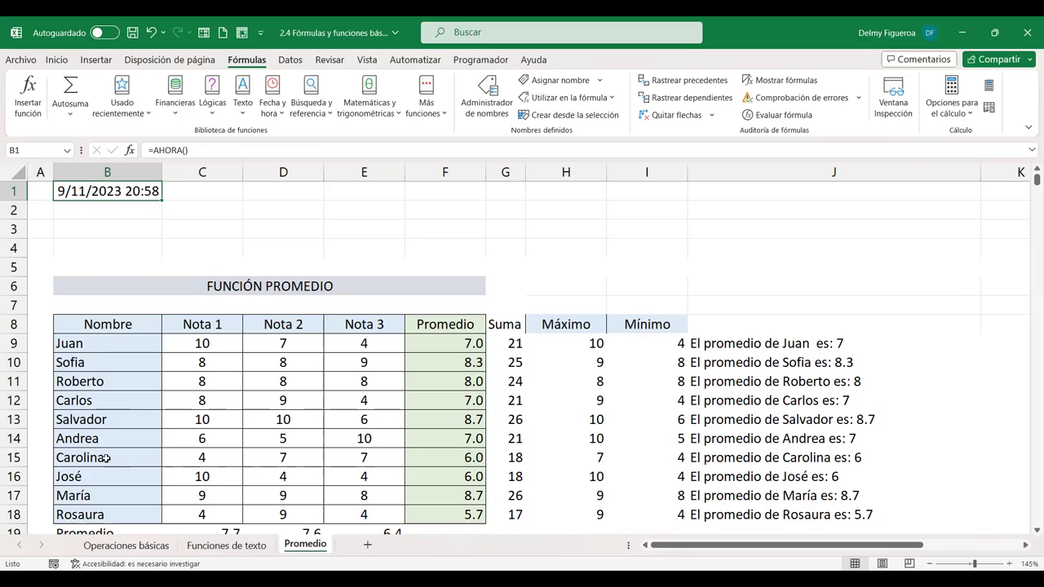
left_click(390, 188)
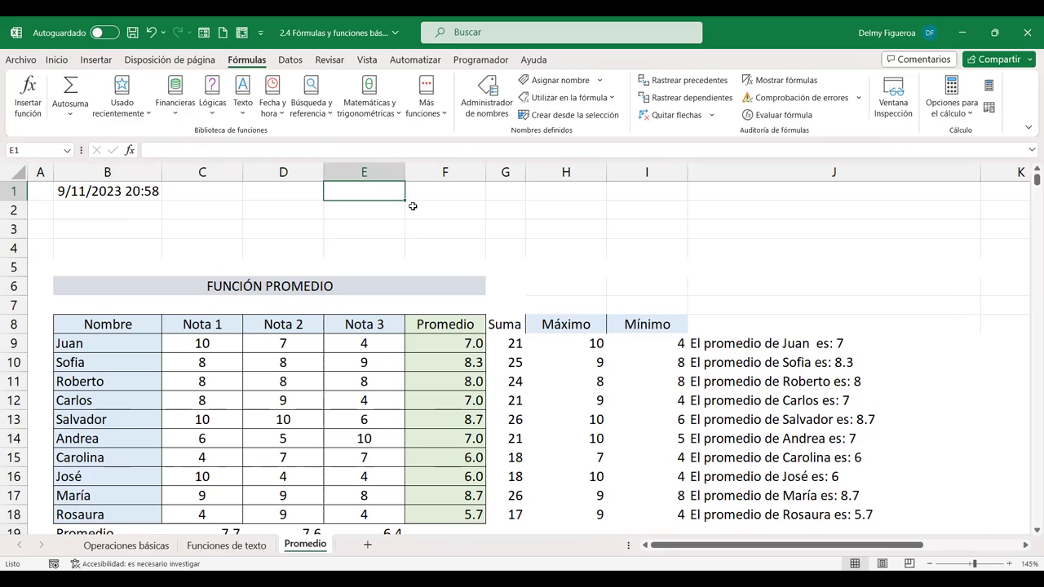
left_click(546, 193)
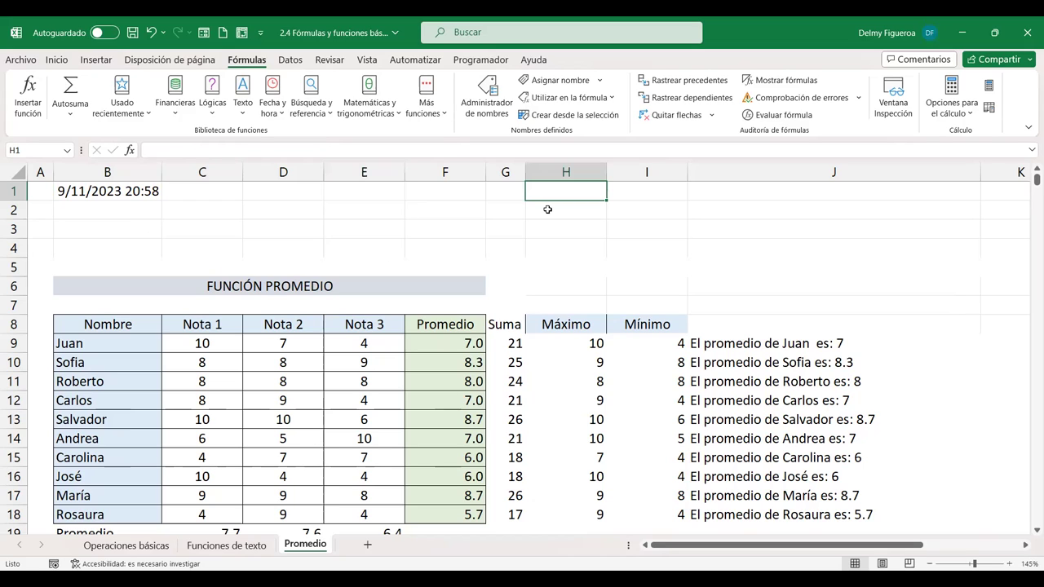
left_click(638, 204)
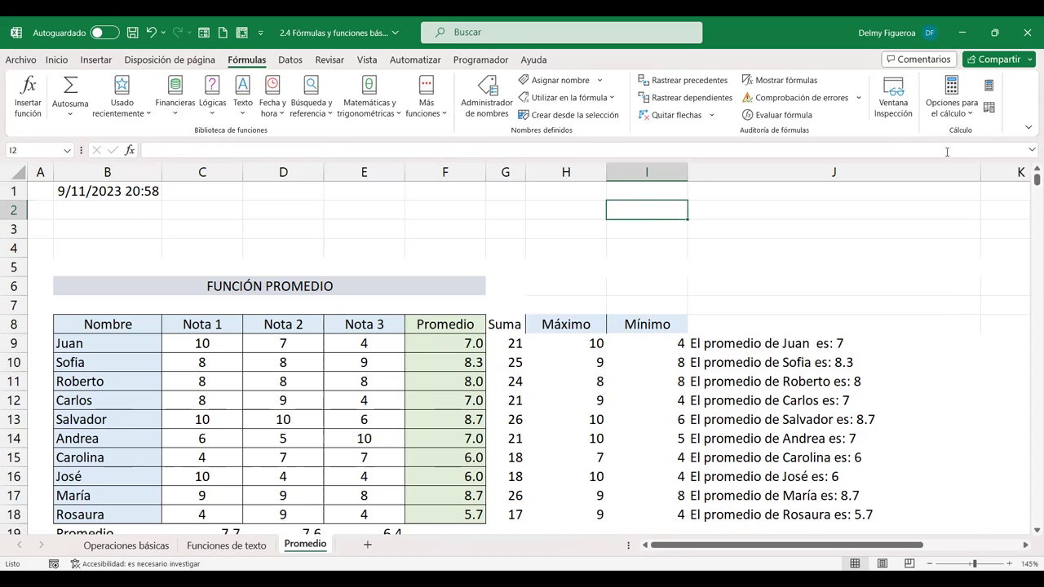